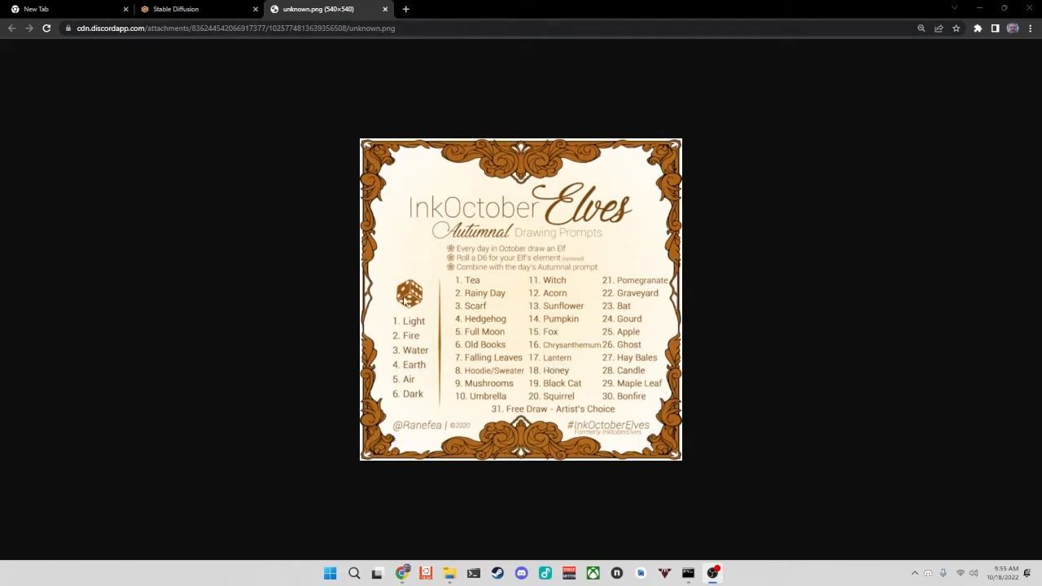
# - Search Google for "roll d6" in a new tab, and close that tab after viewing the dice roller
pyautogui.click(406, 9)
pyautogui.write('r09')
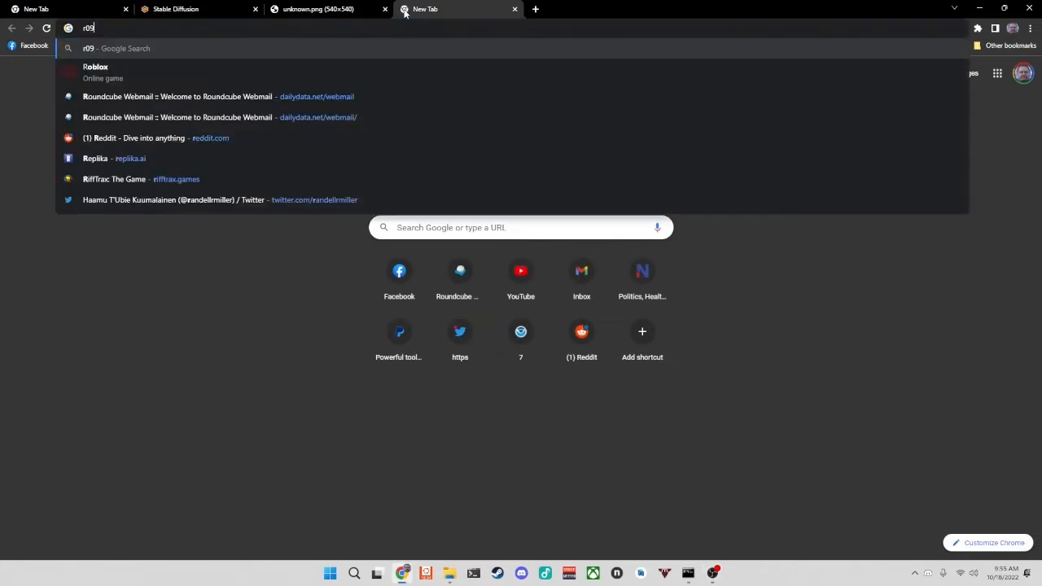
pyautogui.hotkey('ctrl', 'shift', 'i')
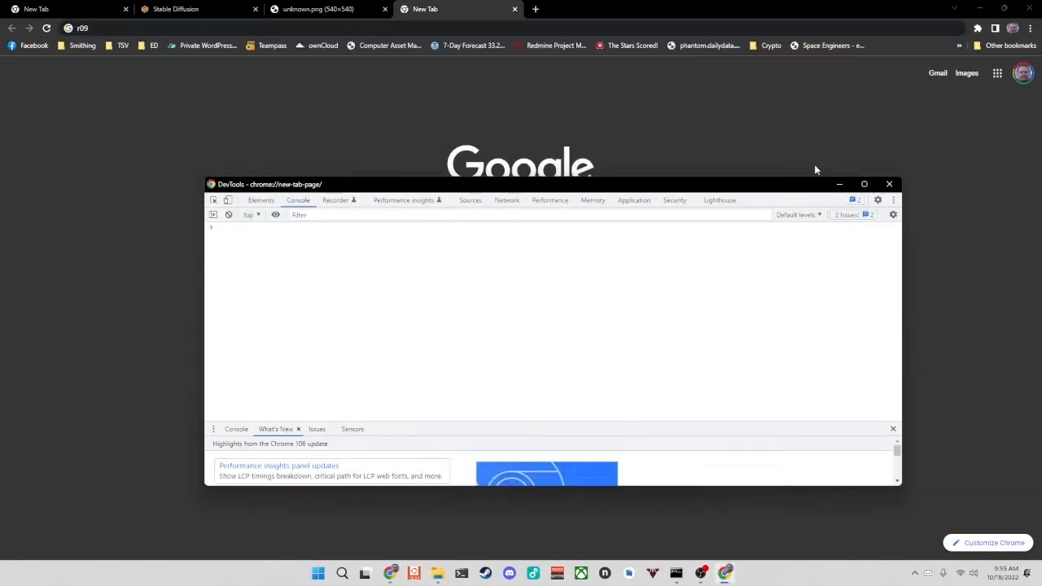
pyautogui.click(889, 184)
pyautogui.doubleClick(83, 29)
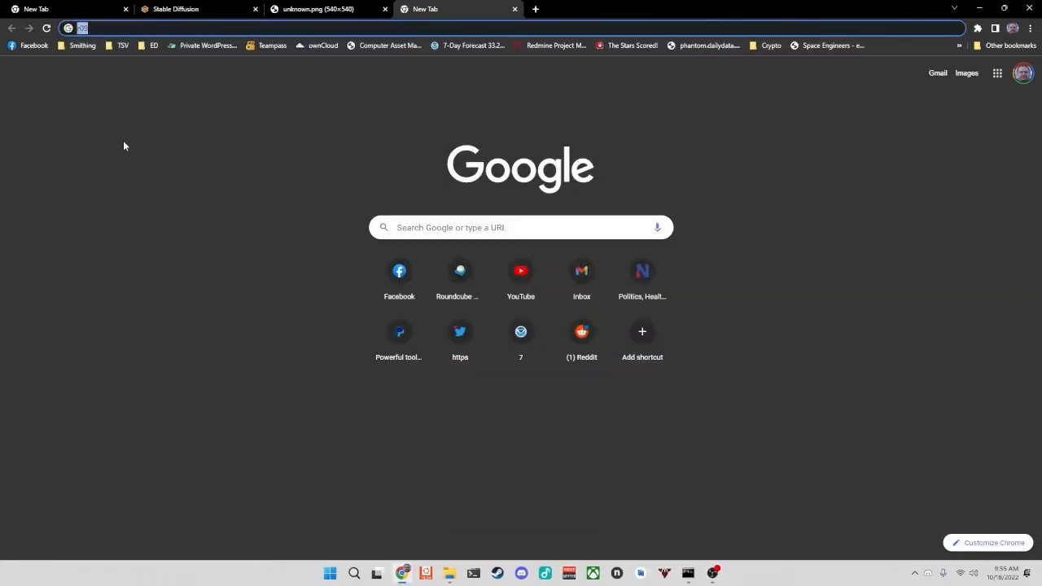
pyautogui.write('roll d6')
pyautogui.press('Return')
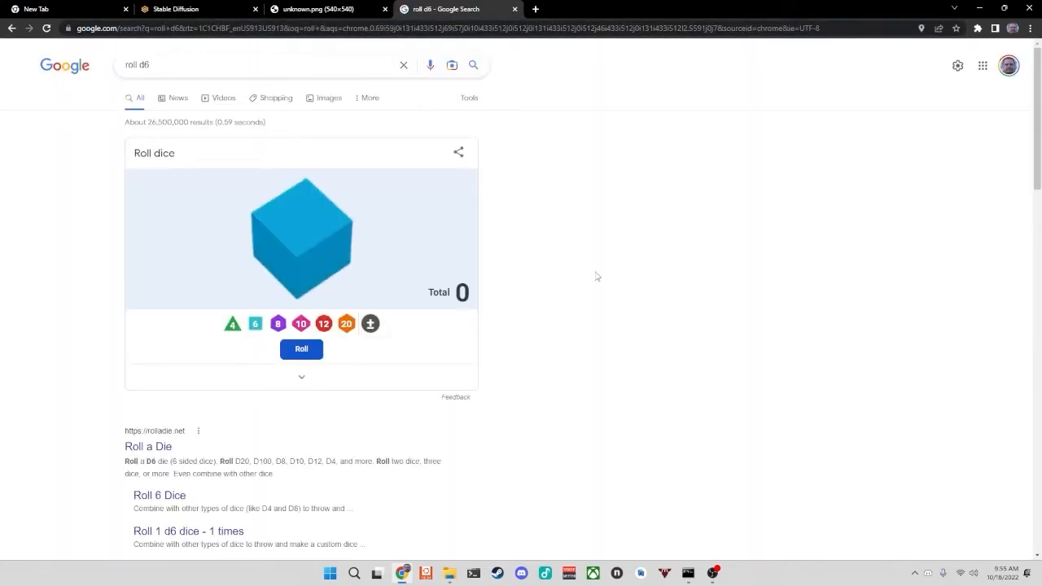
pyautogui.click(515, 9)
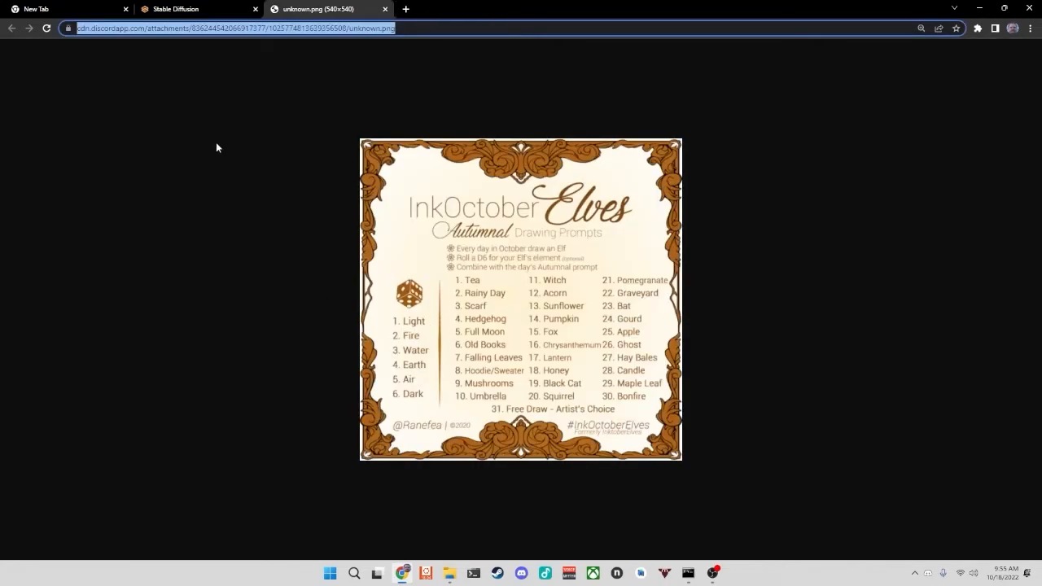
# - Switch to the Stable Diffusion page and open the prompt text file from the AI Image folder in Notepad
pyautogui.click(187, 6)
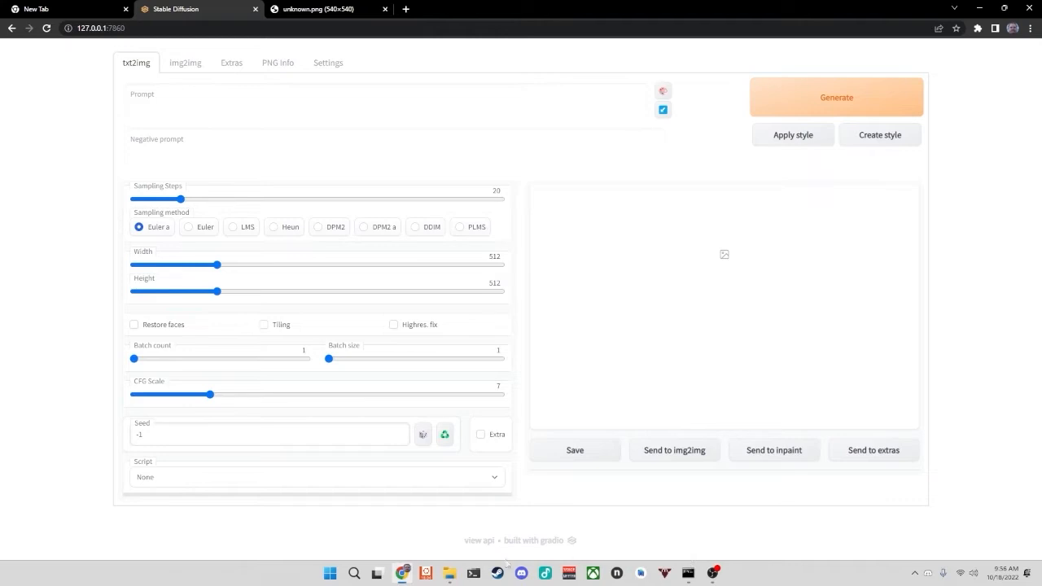
pyautogui.moveTo(458, 578)
pyautogui.click(450, 577)
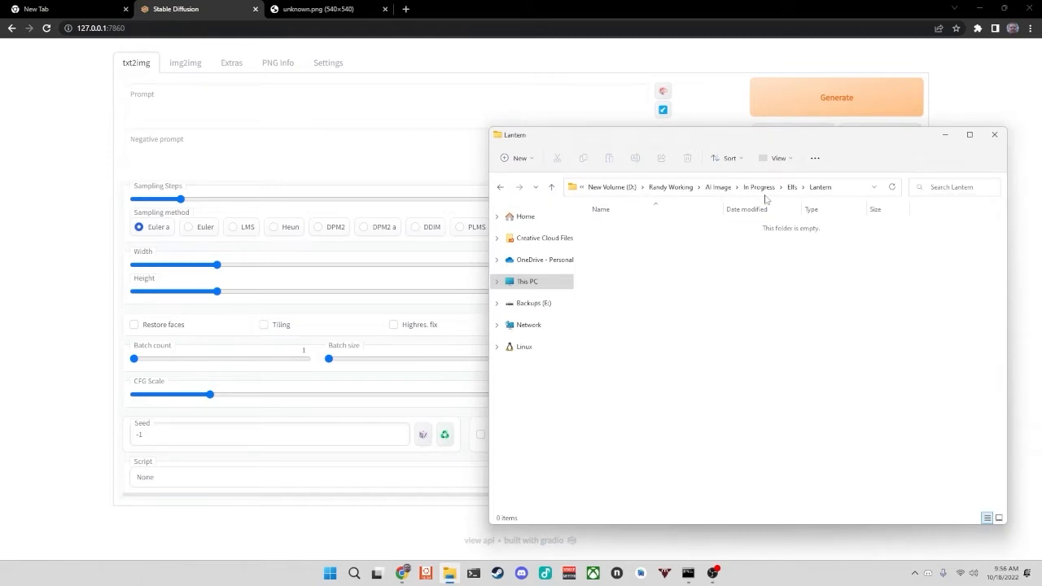
pyautogui.click(719, 188)
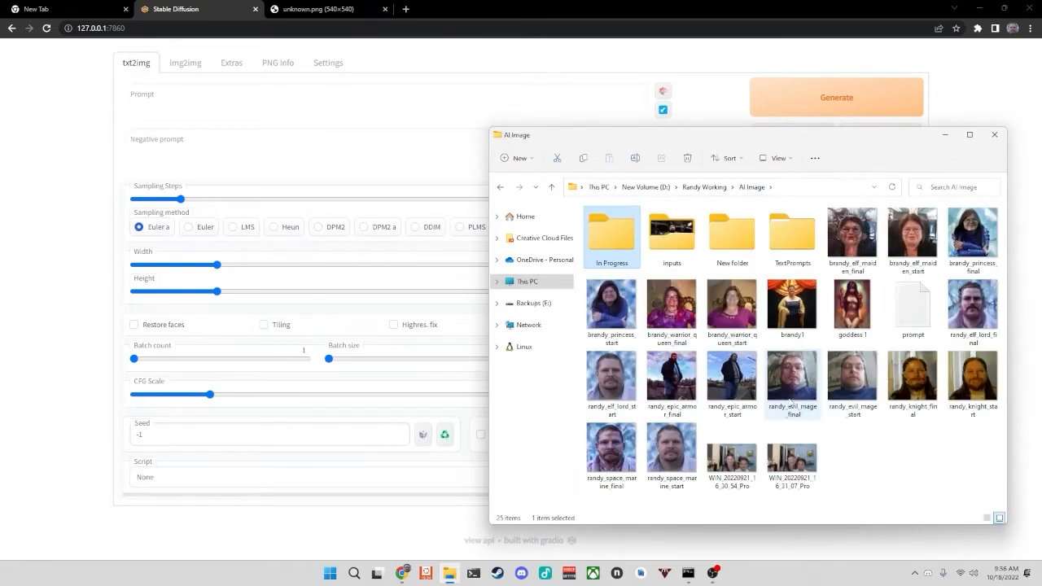
pyautogui.doubleClick(910, 312)
pyautogui.click(696, 189)
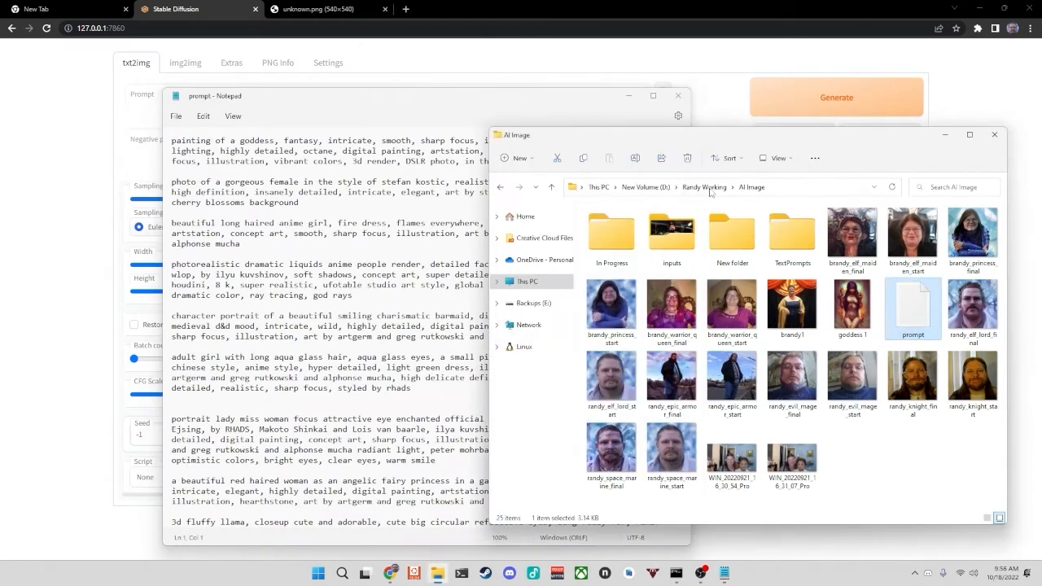
pyautogui.click(697, 189)
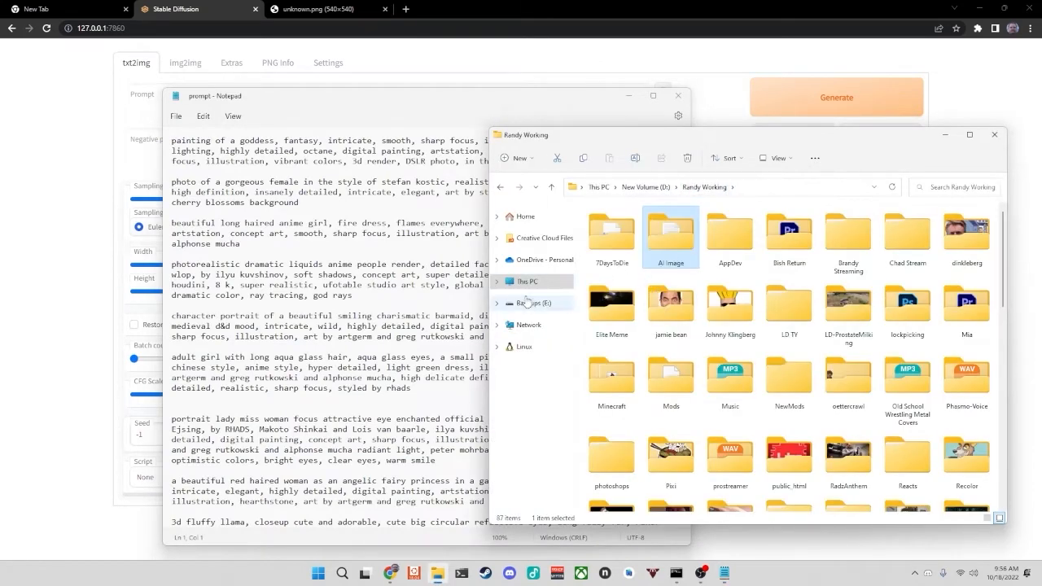
pyautogui.click(944, 134)
# - Look through the saved prompts in the text file for one suitable as a starting point
pyautogui.scroll(-5, 472, 230)
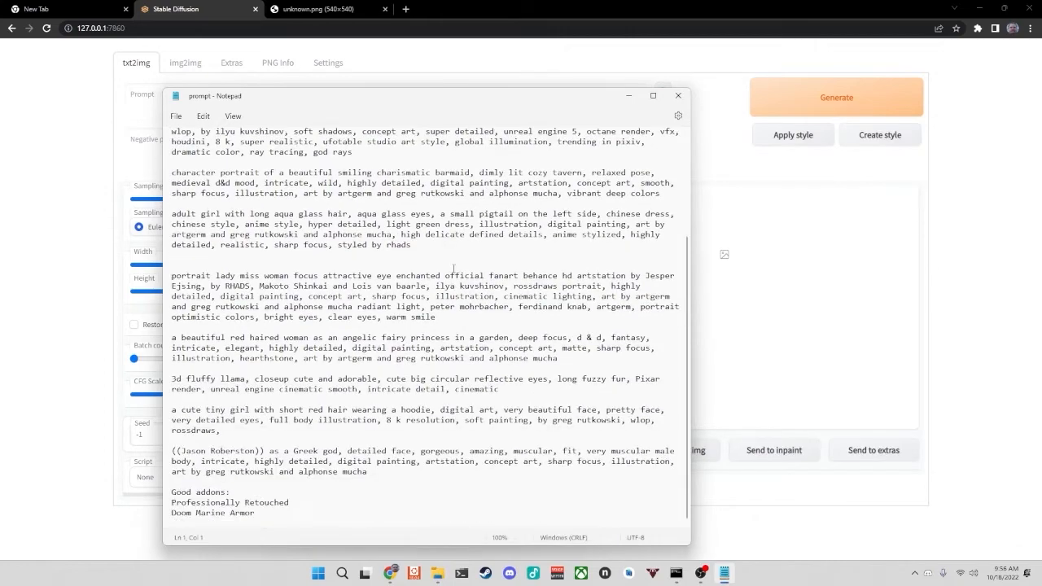
pyautogui.scroll(5, 464, 244)
pyautogui.scroll(-5, 453, 269)
pyautogui.scroll(2, 454, 269)
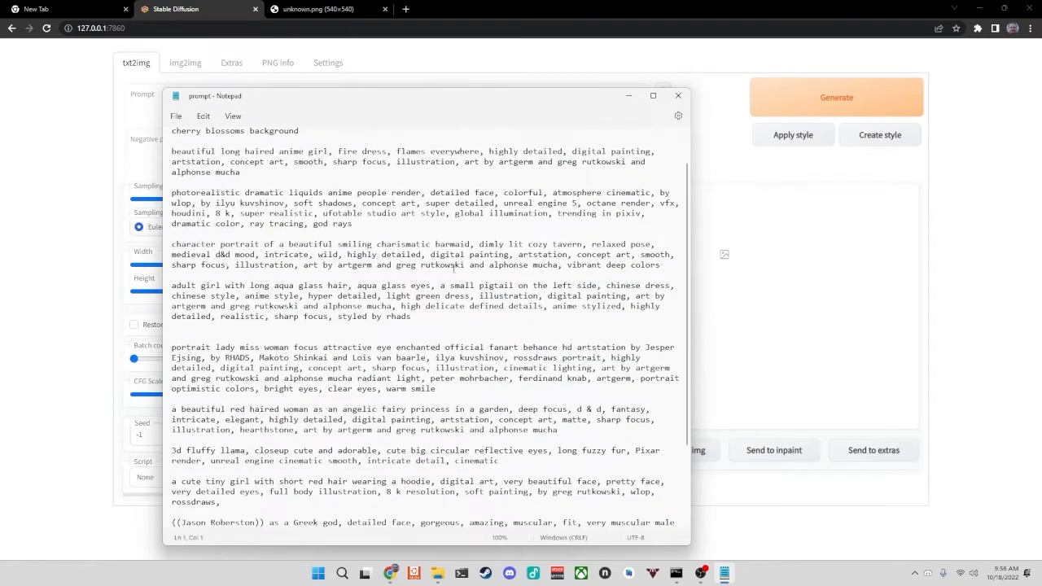
pyautogui.scroll(-2, 453, 268)
pyautogui.scroll(4, 453, 269)
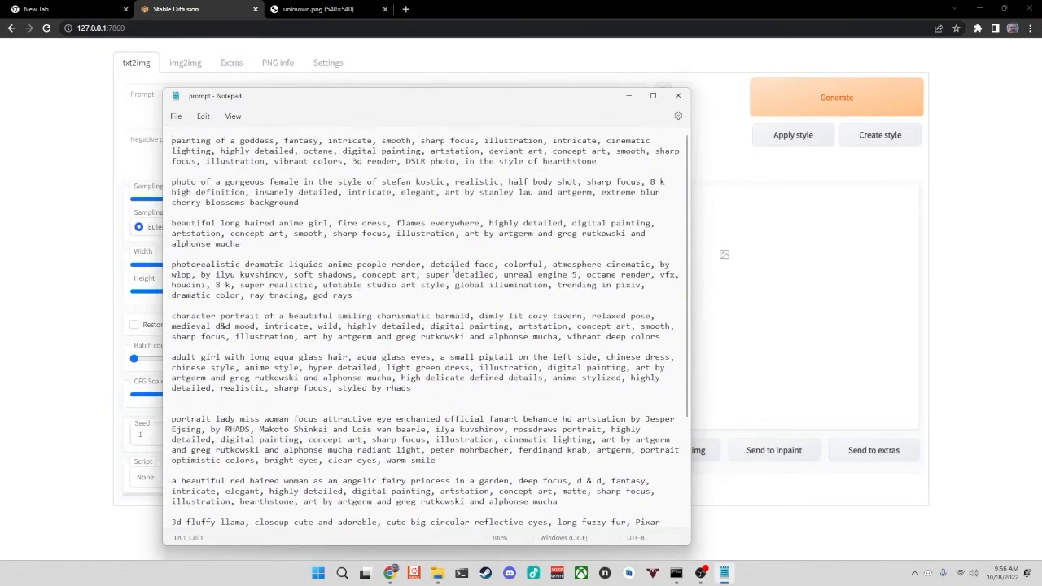
pyautogui.scroll(-3, 454, 269)
pyautogui.scroll(3, 454, 269)
pyautogui.scroll(-5, 448, 347)
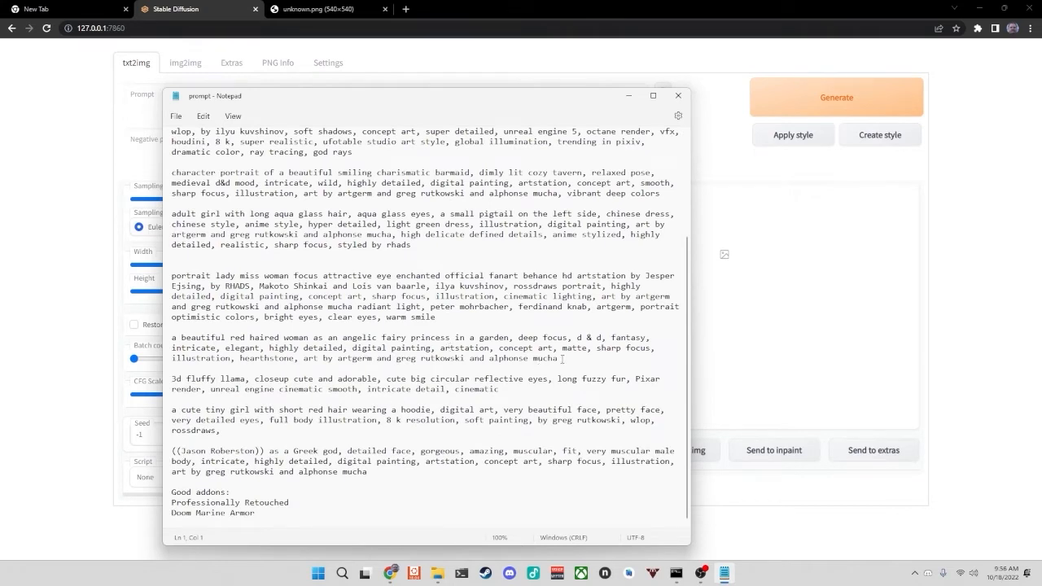
# - Copy the "a beautiful red haired woman as an angelic fairy princess" prompt from the text file into the txt2img prompt
pyautogui.moveTo(562, 360); pyautogui.dragTo(163, 339)
pyautogui.hotkey('ctrl', 'c')
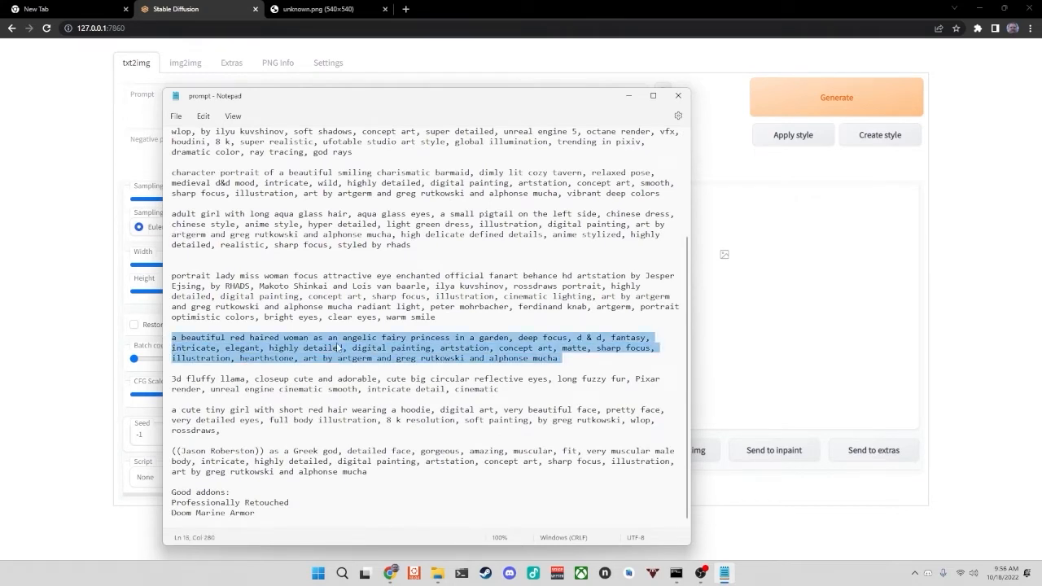
pyautogui.click(630, 96)
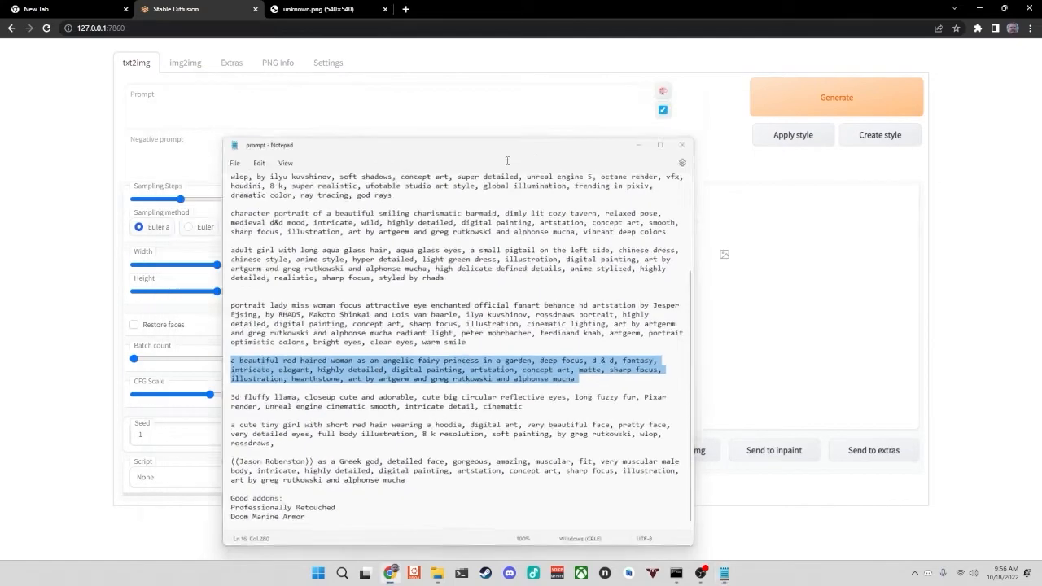
pyautogui.click(277, 103)
pyautogui.hotkey('ctrl', 'v')
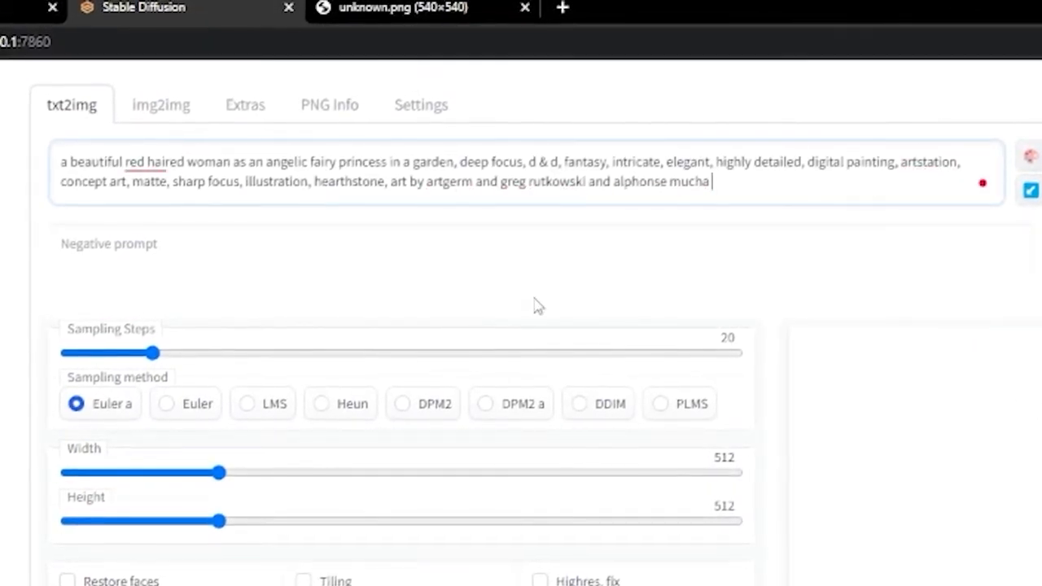
# - Remove the opening subject phrase about the red haired fairy princess and the word "hearthstone" from the prompt
pyautogui.moveTo(455, 159); pyautogui.dragTo(59, 154)
pyautogui.press('BackSpace')
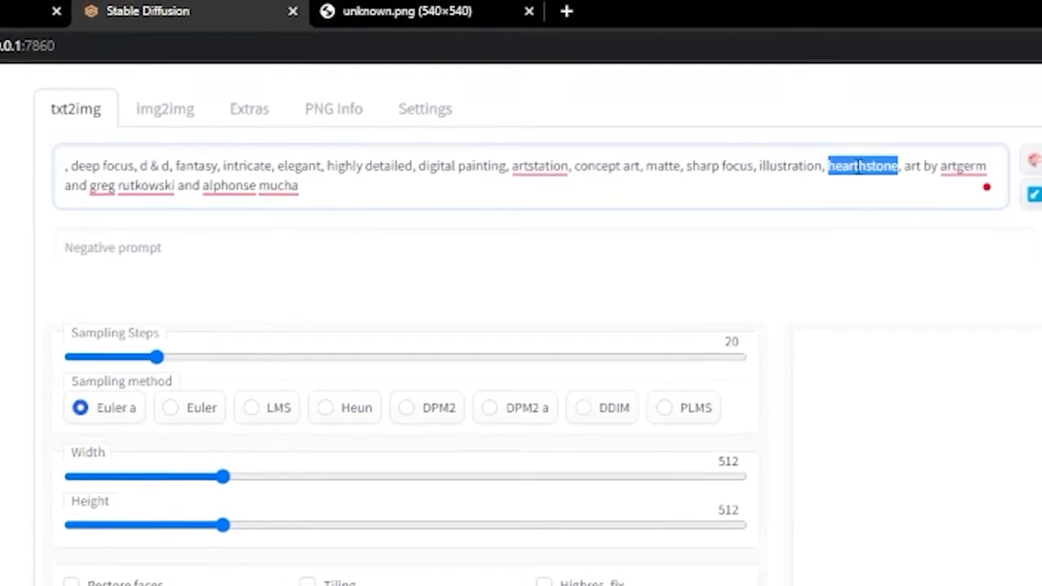
pyautogui.press('BackSpace')
pyautogui.press('BackSpace')
pyautogui.press('BackSpace')
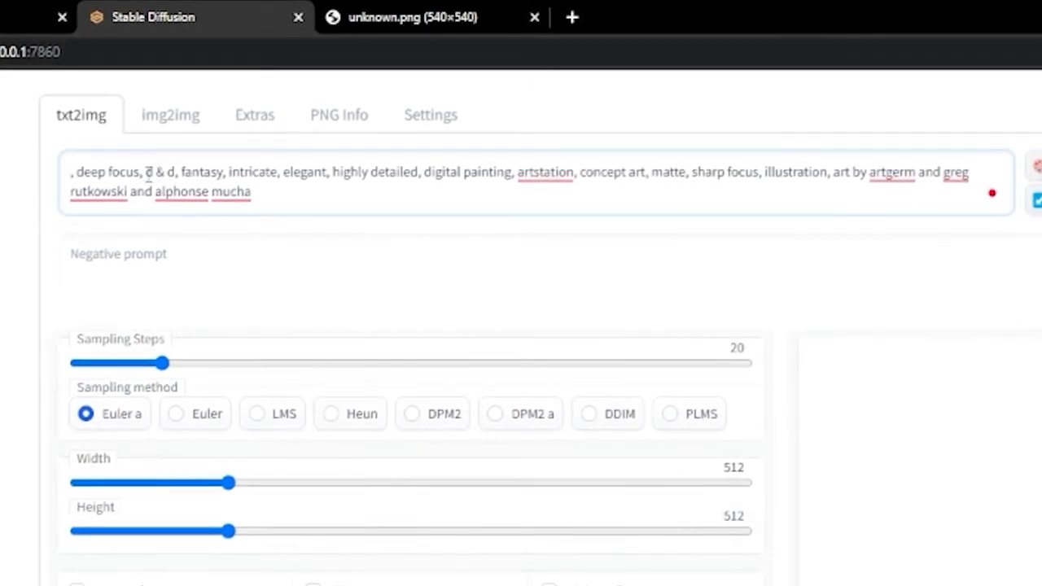
pyautogui.moveTo(225, 173); pyautogui.dragTo(154, 172)
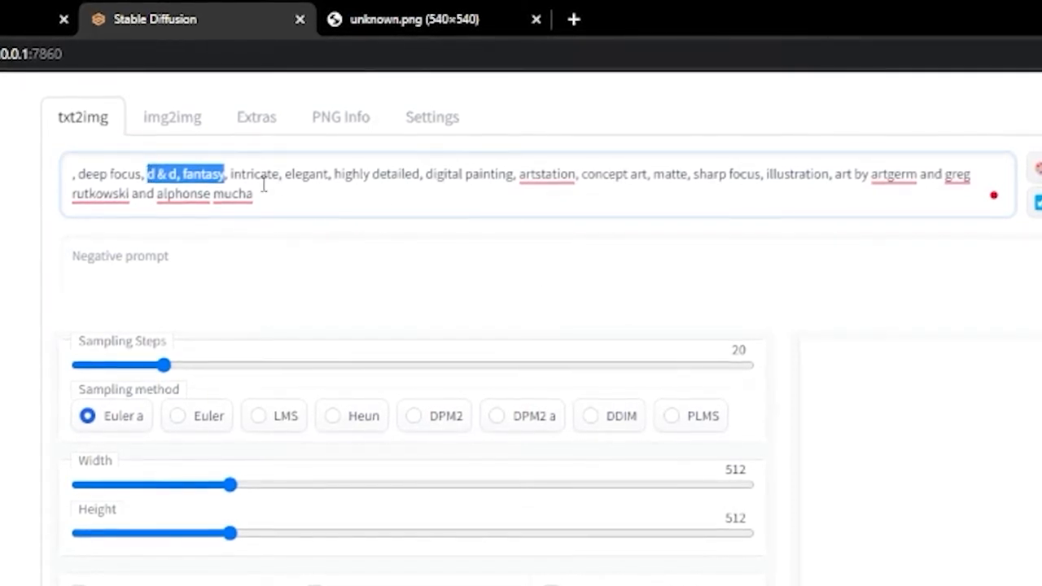
pyautogui.click(196, 158)
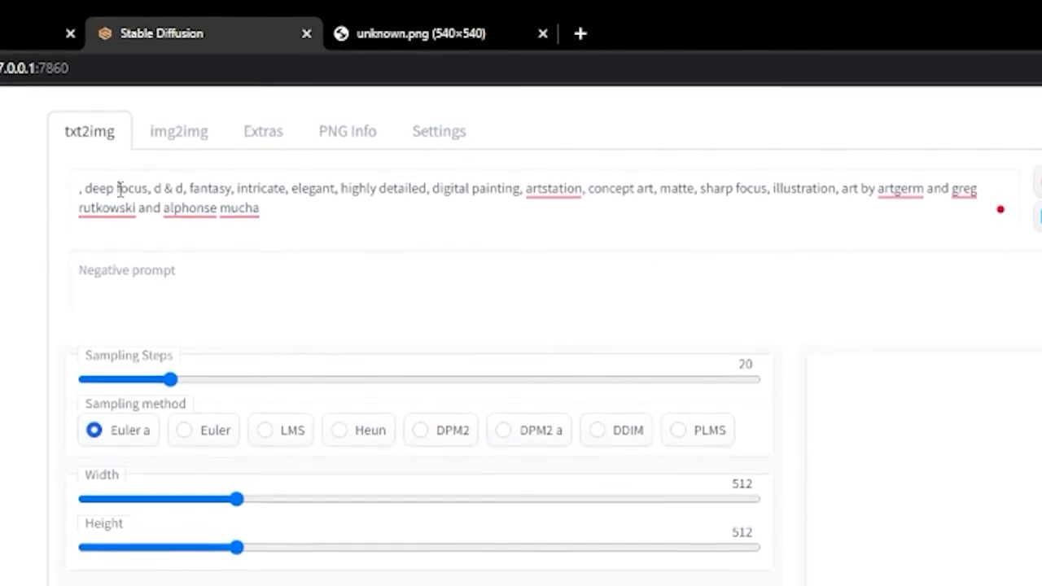
# - Insert "(mature elven female) (golden glowing hair)" at the start of the prompt, before "deep focus"
pyautogui.click(77, 189)
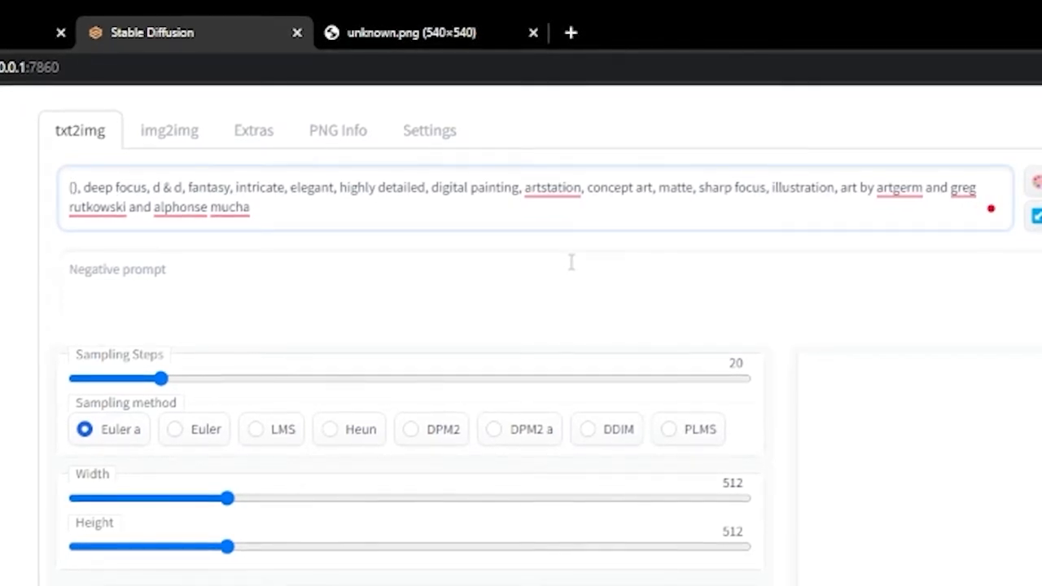
pyautogui.write('lven')
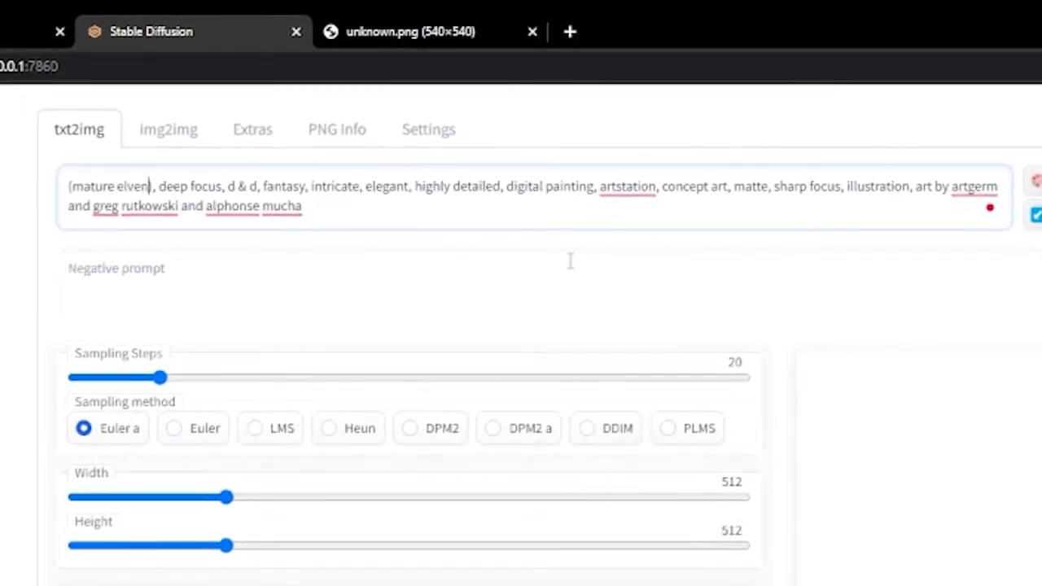
pyautogui.write(' female)')
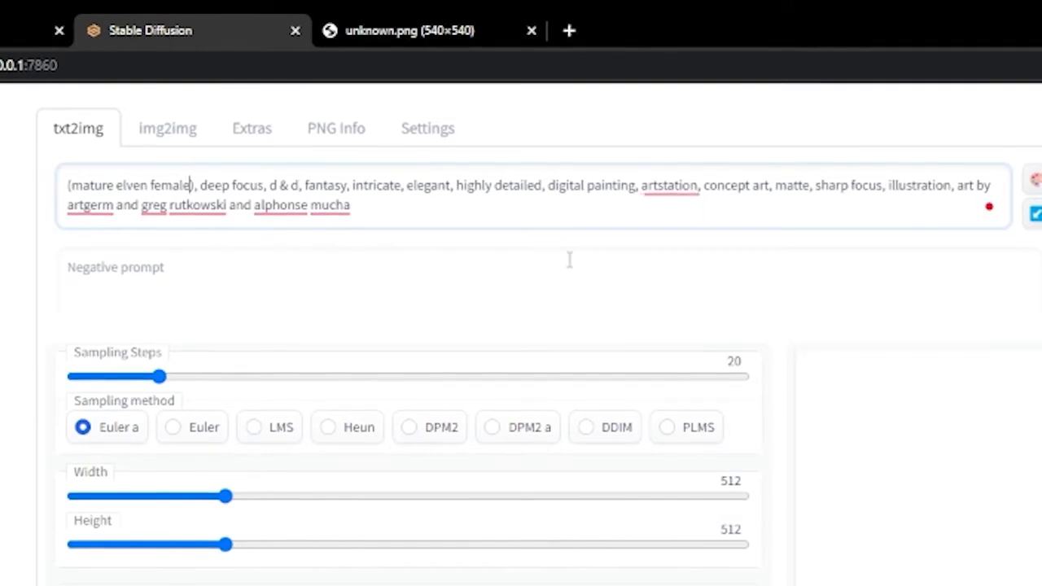
pyautogui.write(' (')
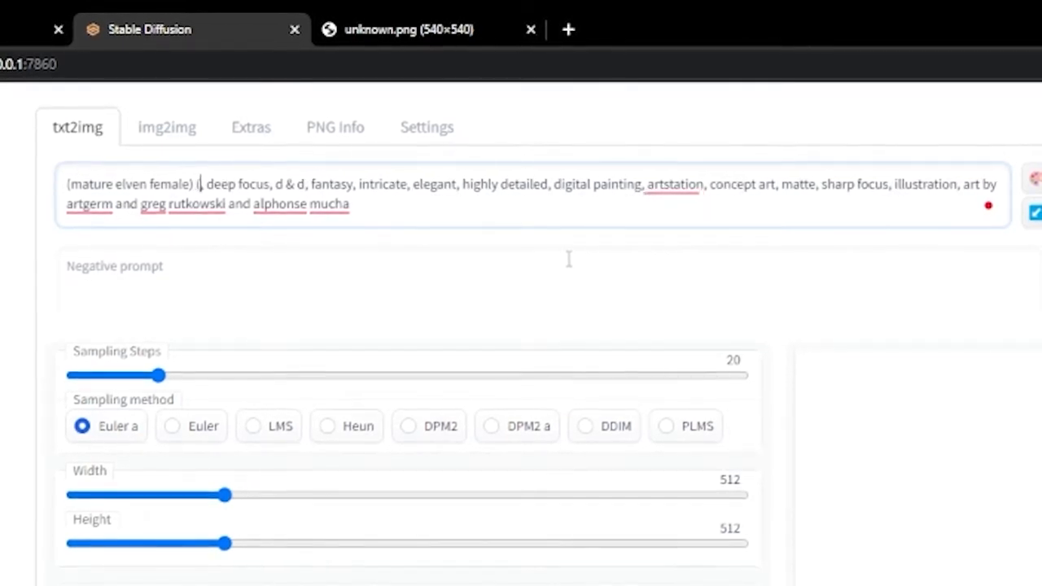
pyautogui.write('g')
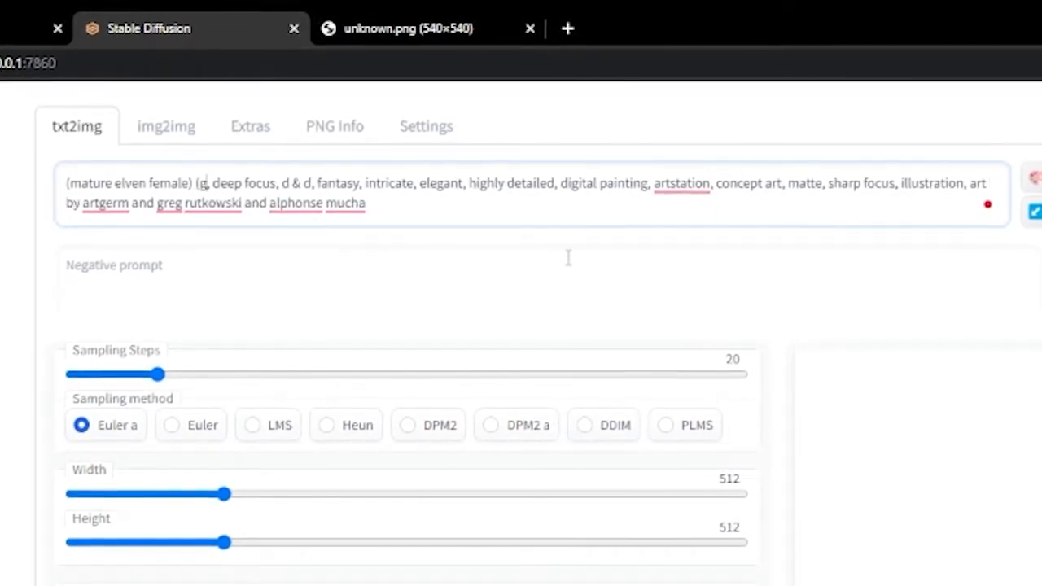
pyautogui.write('olden gl')
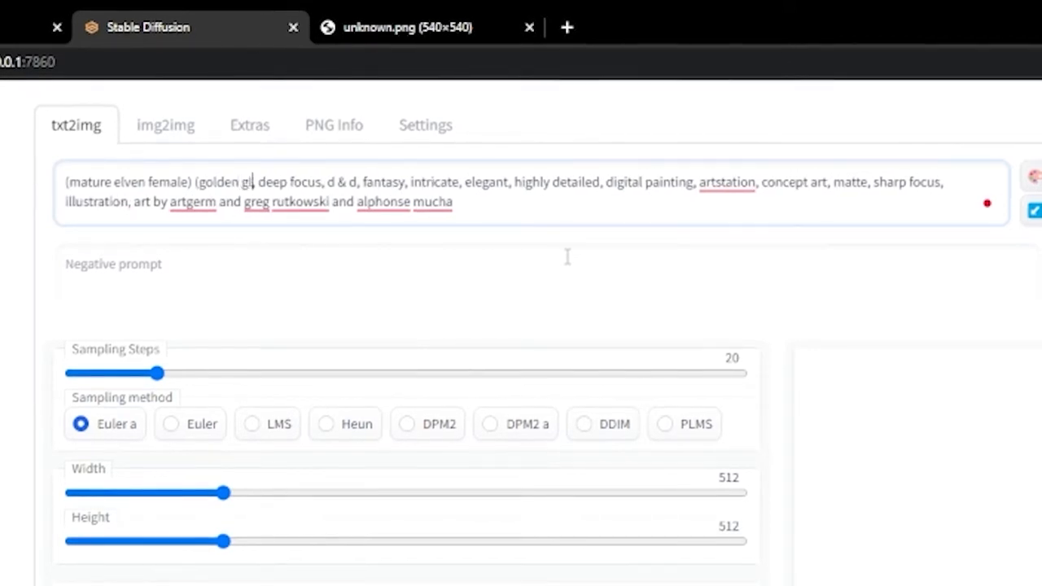
pyautogui.write('owing hair')
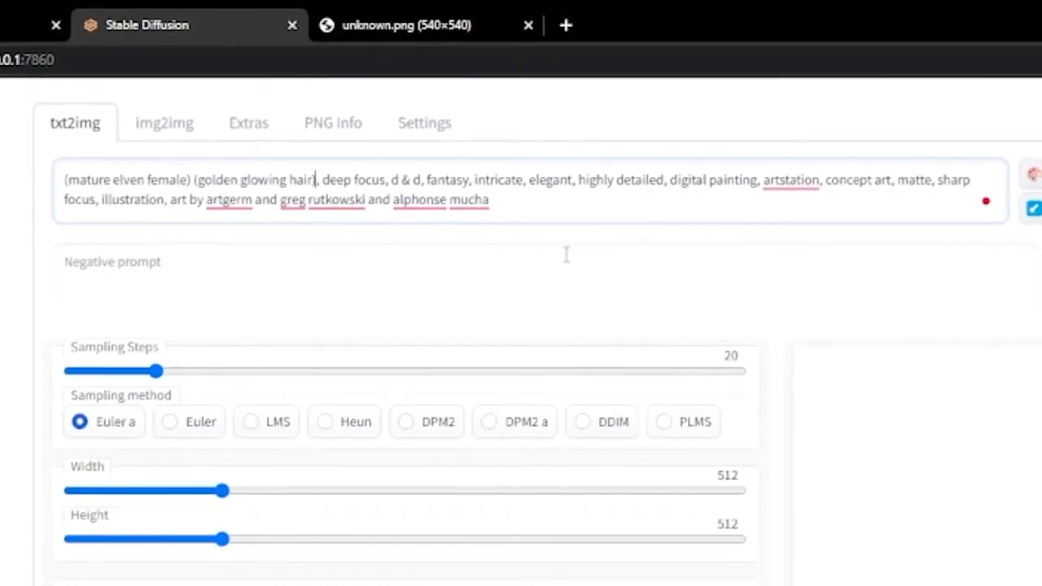
pyautogui.write(')')
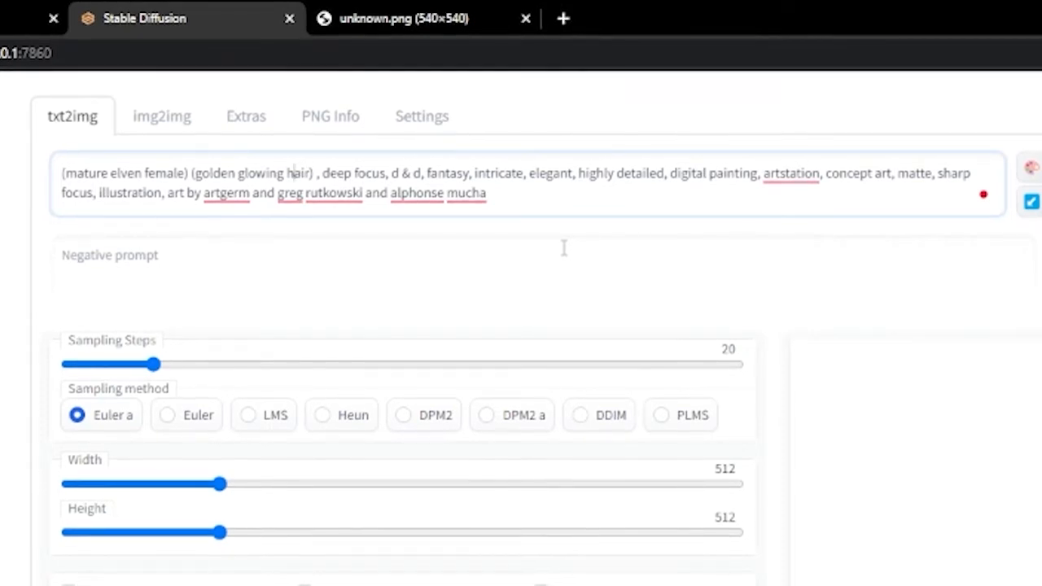
pyautogui.press('Left')
pyautogui.press('Left')
pyautogui.press('Left')
pyautogui.press('Left')
pyautogui.press('Left')
pyautogui.press('Left')
pyautogui.press('Left')
pyautogui.press('Left')
pyautogui.press('Left')
pyautogui.press('Left')
pyautogui.press('Left')
pyautogui.press('Left')
pyautogui.press('Left')
pyautogui.press('Left')
pyautogui.press('Left')
pyautogui.press('Left')
pyautogui.press('Left')
pyautogui.press('Left')
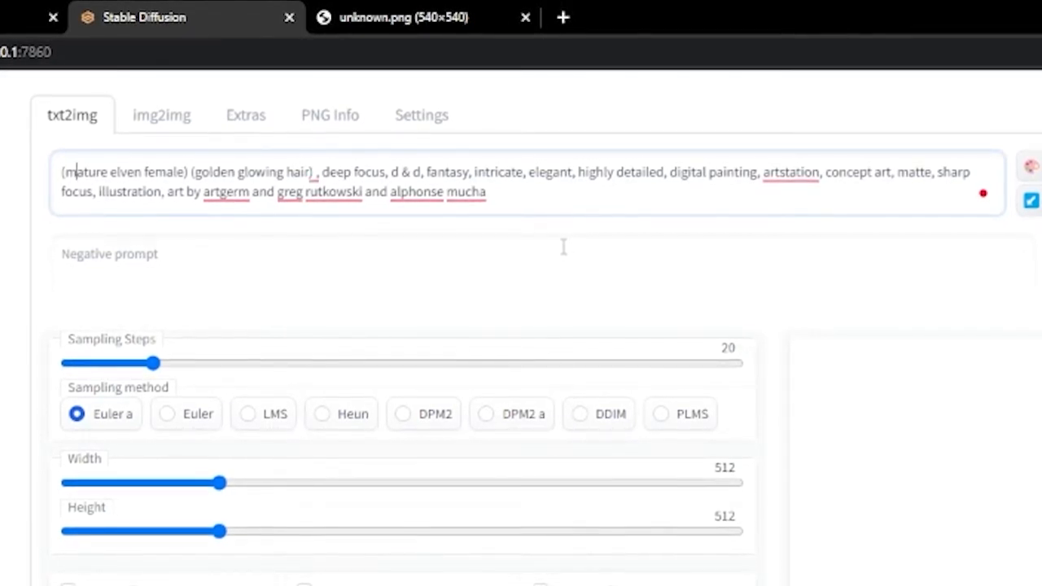
pyautogui.press('Right')
pyautogui.press('Right')
pyautogui.press('Right')
pyautogui.press('Right')
pyautogui.press('Right')
pyautogui.press('Right')
pyautogui.press('Right')
pyautogui.press('Right')
pyautogui.press('Right')
pyautogui.press('Right')
pyautogui.press('Right')
pyautogui.press('Right')
pyautogui.press('Right')
pyautogui.press('Right')
pyautogui.press('Right')
pyautogui.press('Right')
pyautogui.press('Right')
pyautogui.press('Right')
pyautogui.press('Right')
pyautogui.press('Right')
pyautogui.press('Right')
pyautogui.press('Right')
pyautogui.press('Right')
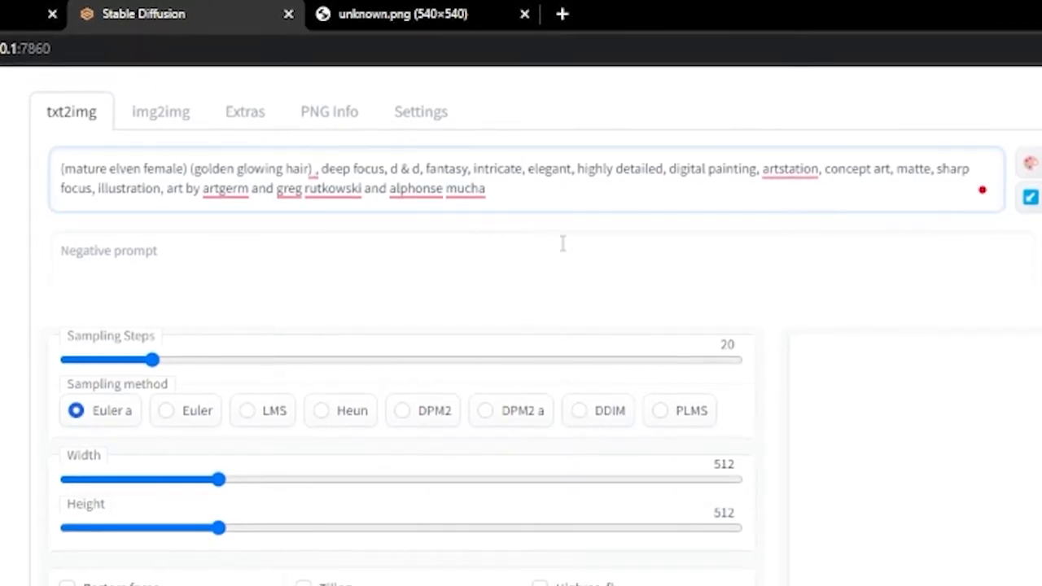
# - Add "(holding a lantern)" after the hair description in the prompt, and add the word "glowing"
pyautogui.write('(holding a ')
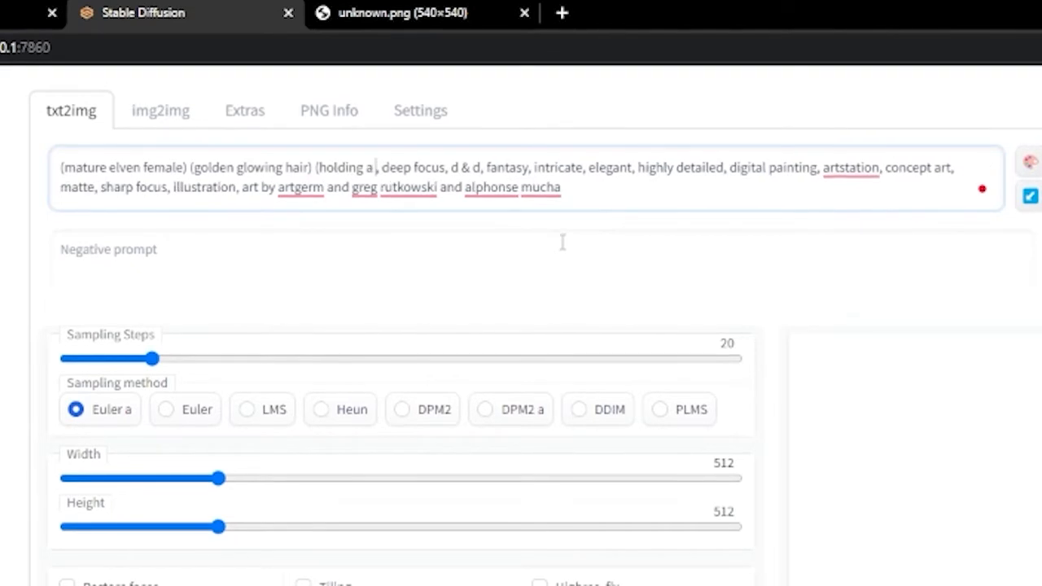
pyautogui.write('lantern)')
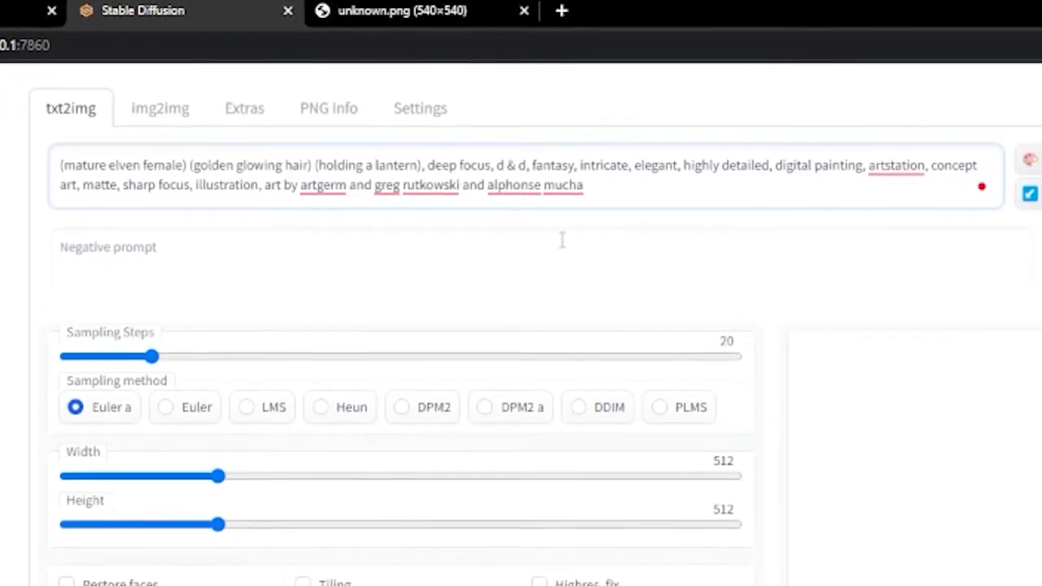
pyautogui.write('glowing')
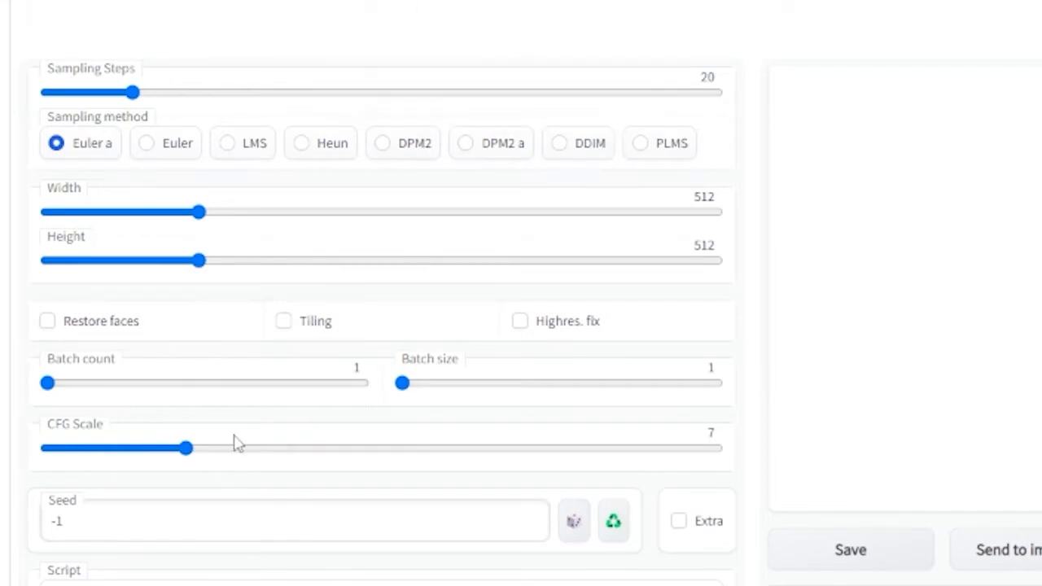
# - Set the CFG Scale to 5
pyautogui.moveTo(180, 461); pyautogui.dragTo(146, 463)
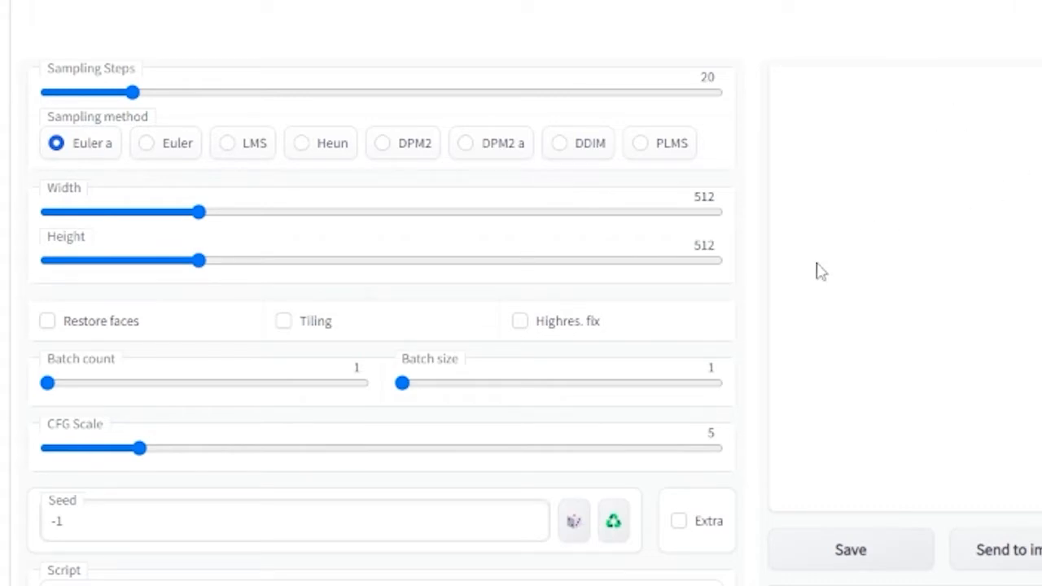
# - Choose the DDIM sampling method with 14 sampling steps, and set the batch size to 3 and the batch count to 10
pyautogui.click(594, 153)
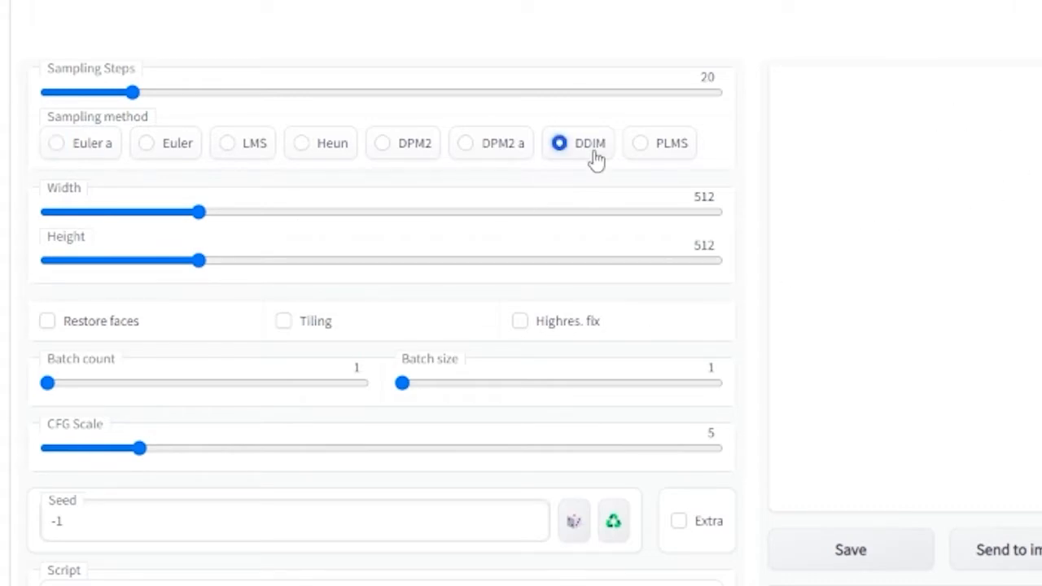
pyautogui.moveTo(131, 93); pyautogui.dragTo(106, 95)
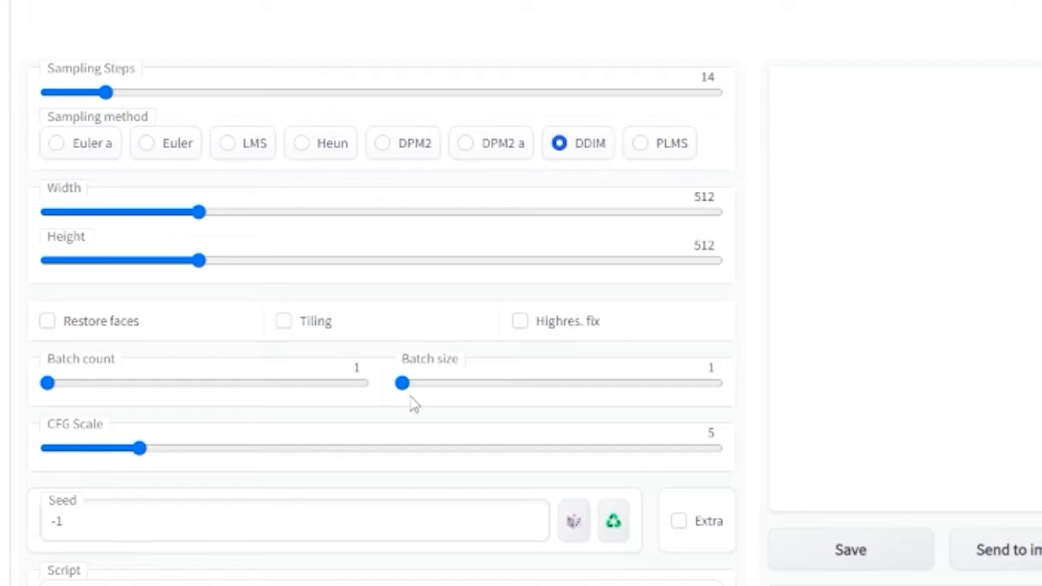
pyautogui.moveTo(410, 399); pyautogui.dragTo(491, 395)
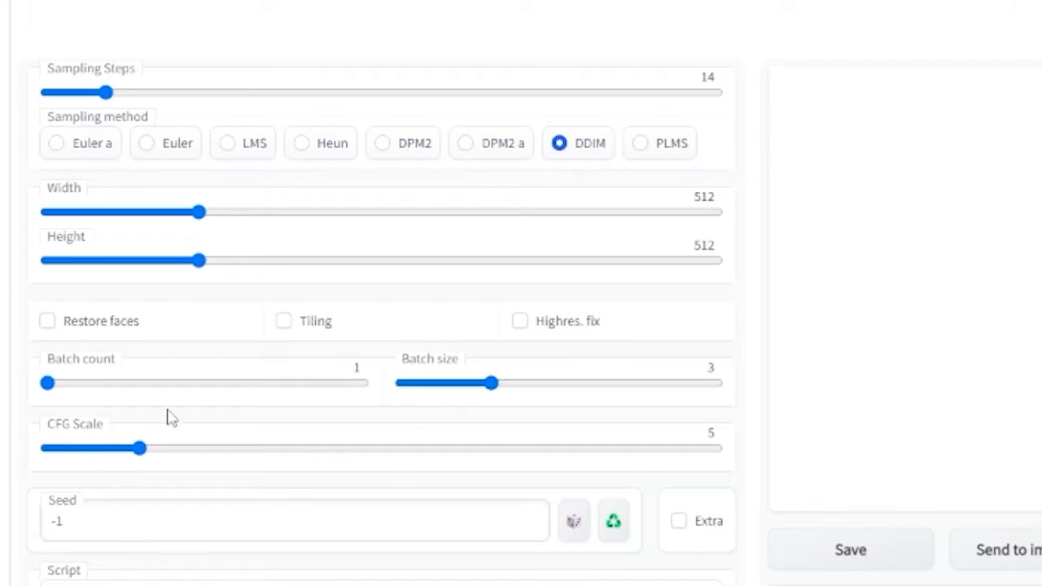
pyautogui.moveTo(47, 382); pyautogui.dragTo(231, 392)
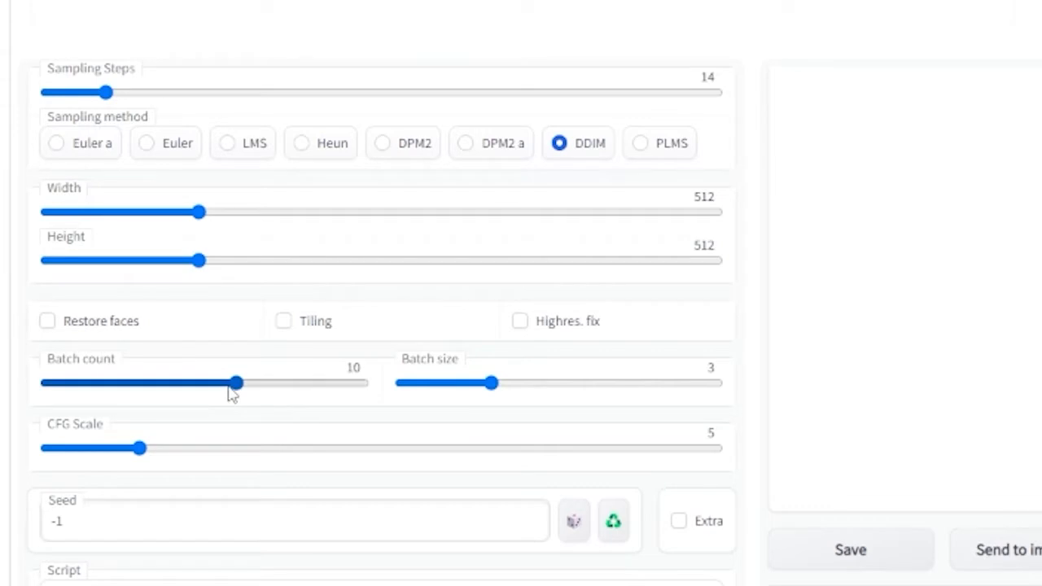
# - Turn on Restore faces, Highres. fix and Scale latent, and set the image height to 768
pyautogui.click(66, 329)
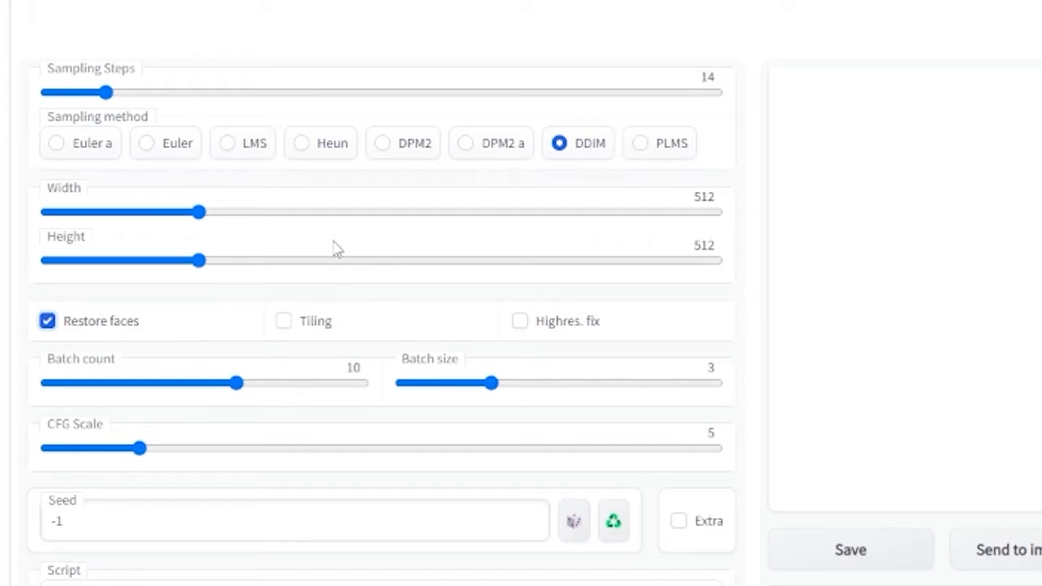
pyautogui.moveTo(202, 263); pyautogui.dragTo(285, 274)
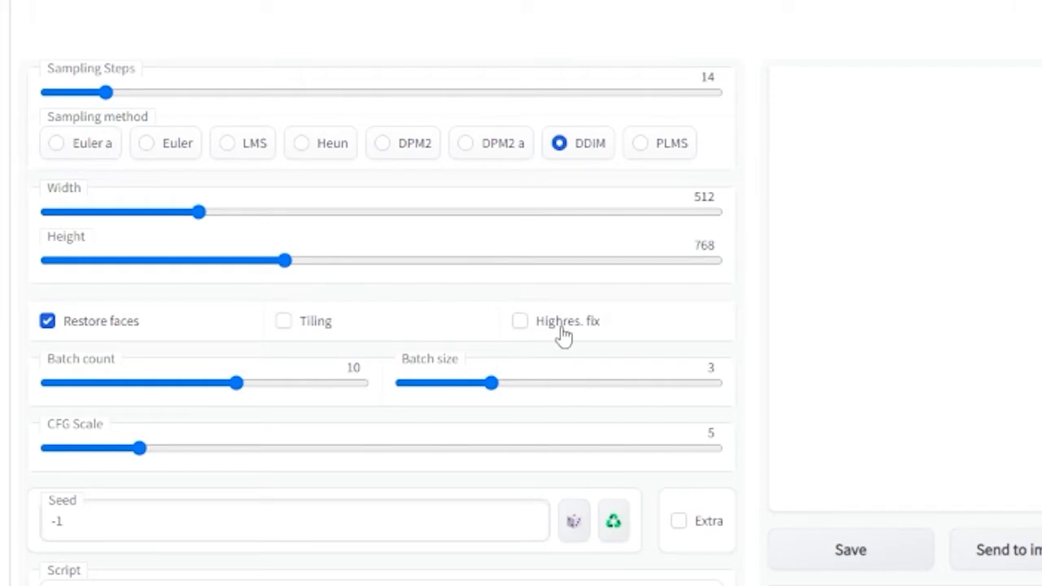
pyautogui.click(520, 324)
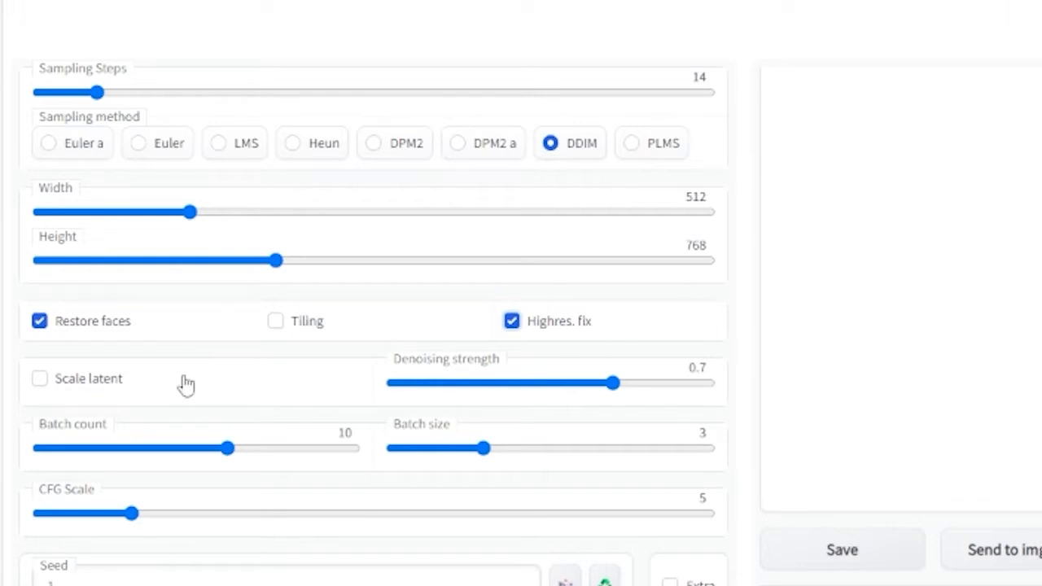
pyautogui.click(41, 380)
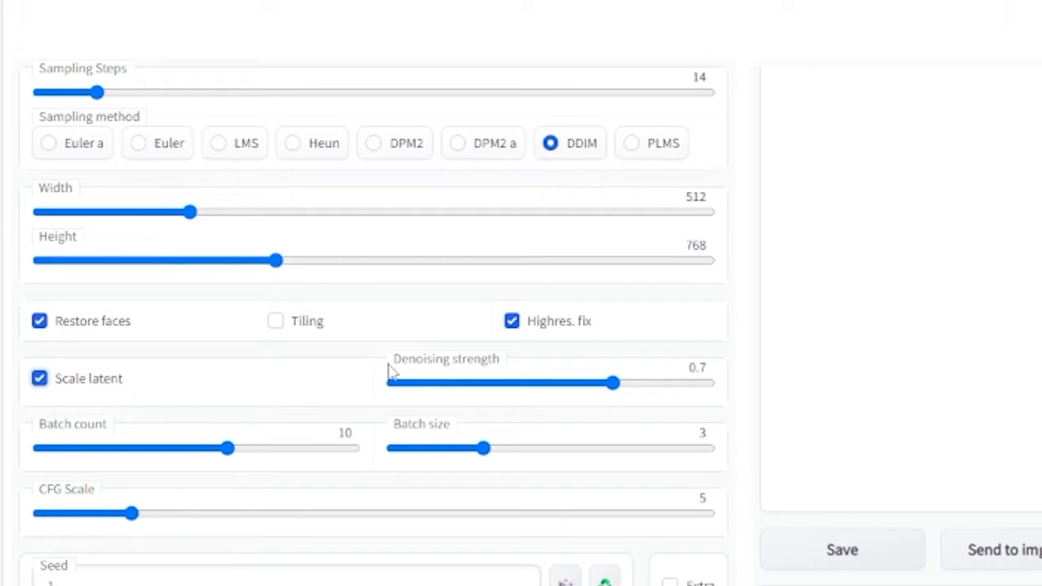
# - Generate the images, check the batch progress in the command window, and return to the Stable Diffusion page
pyautogui.click(1030, 2)
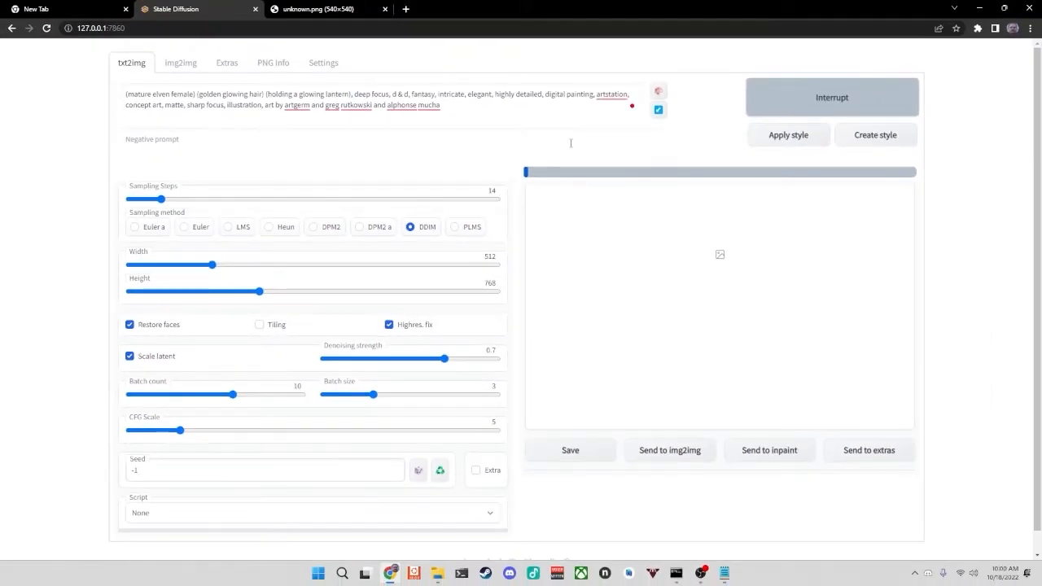
pyautogui.click(676, 573)
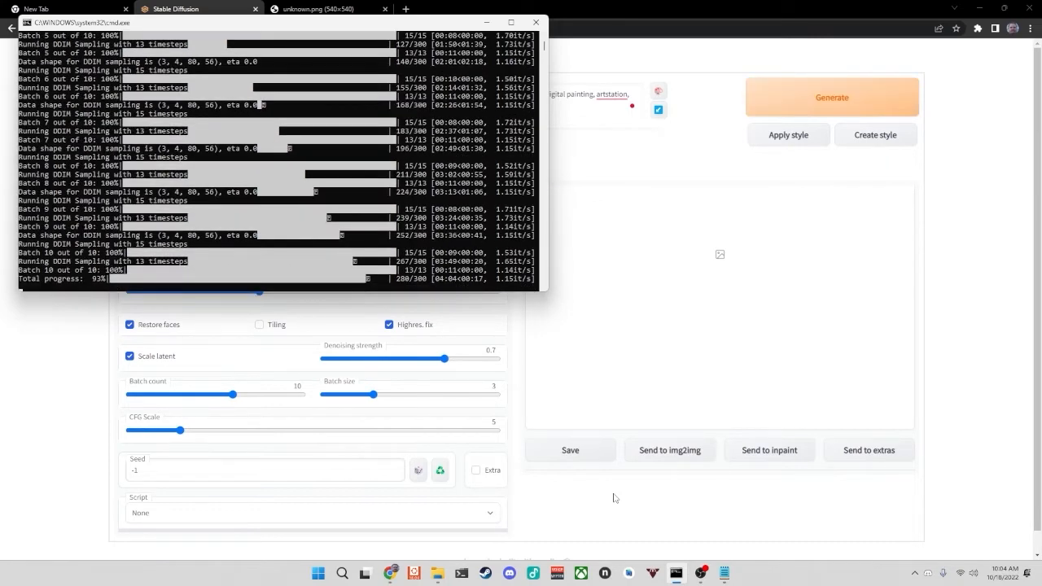
pyautogui.click(1018, 313)
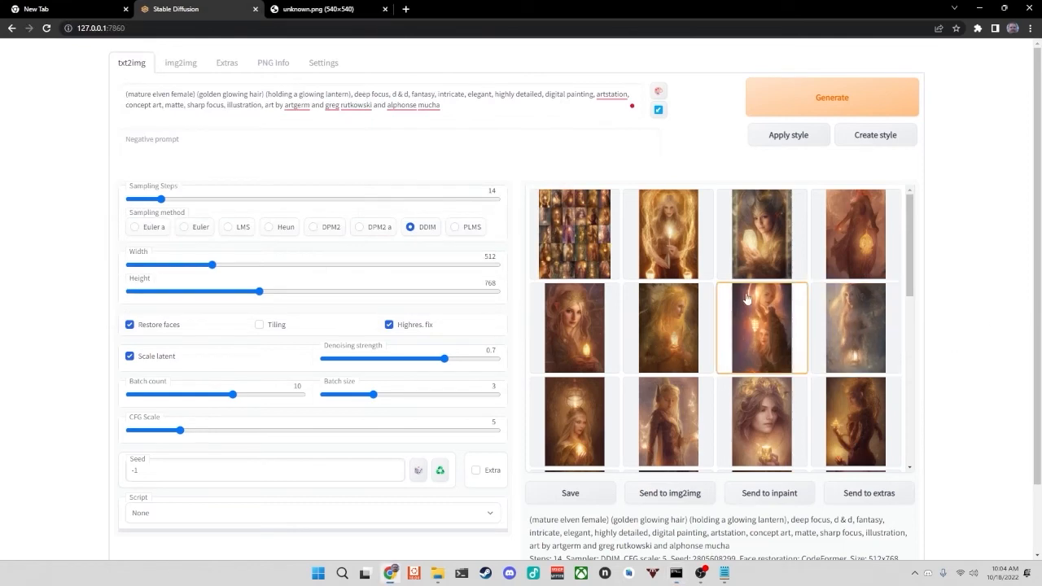
# - View the first generated image enlarged and browse back and forth through the batch, comparing the faces, elf ears, hands and lanterns
pyautogui.click(692, 279)
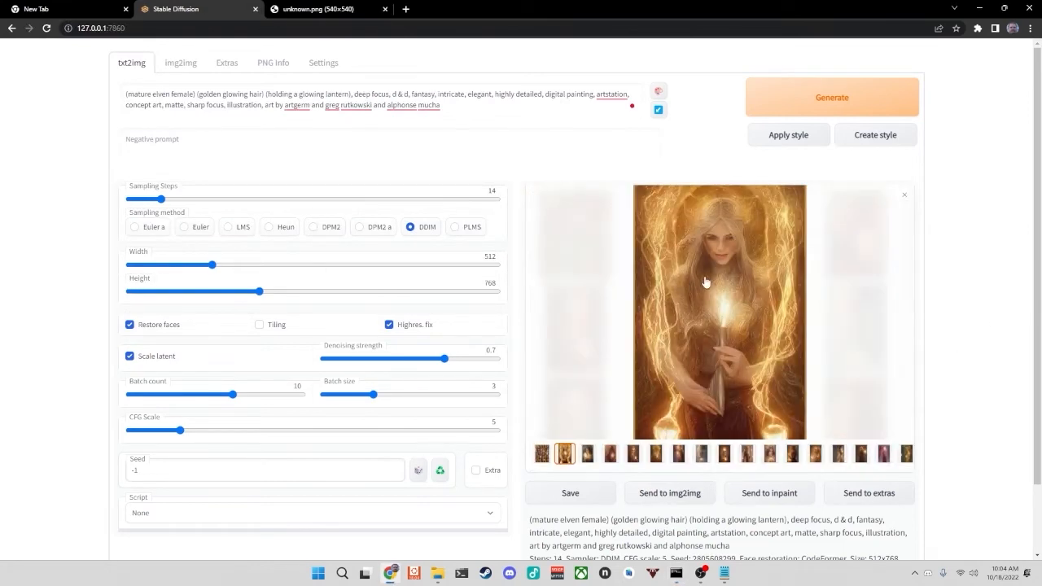
pyautogui.click(706, 283)
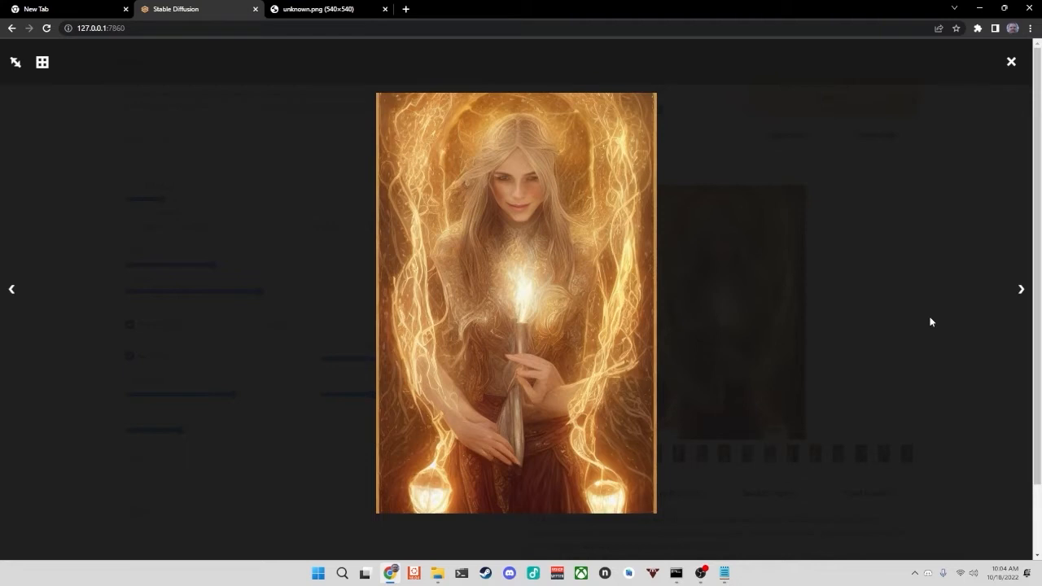
pyautogui.press('Right')
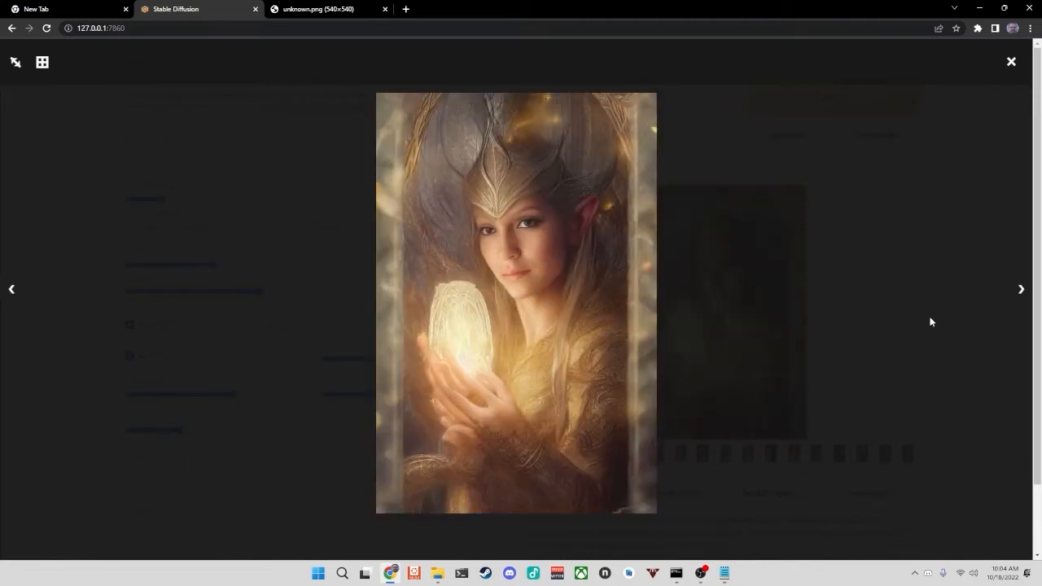
pyautogui.press('Right')
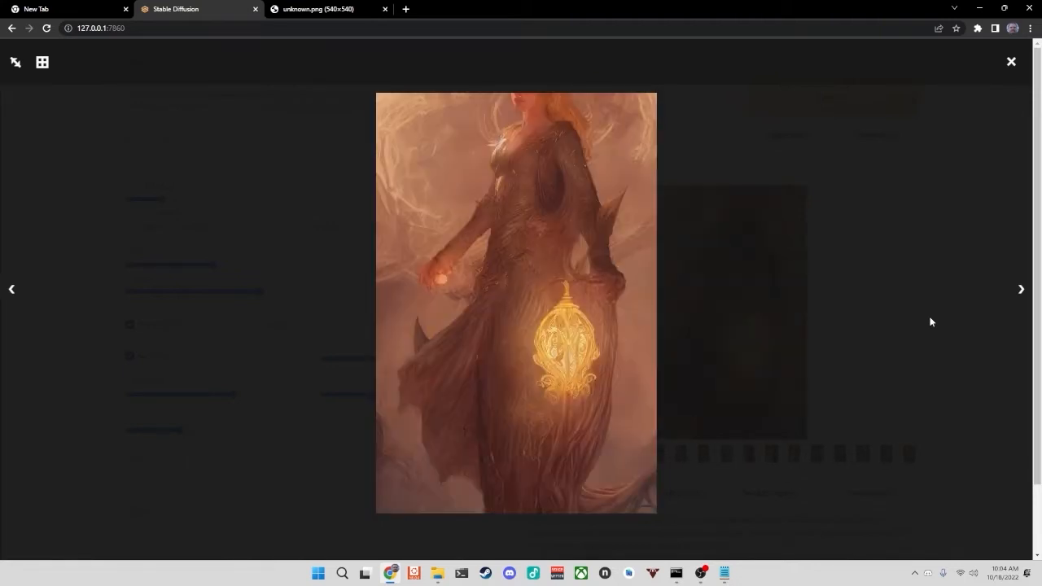
pyautogui.press('Left')
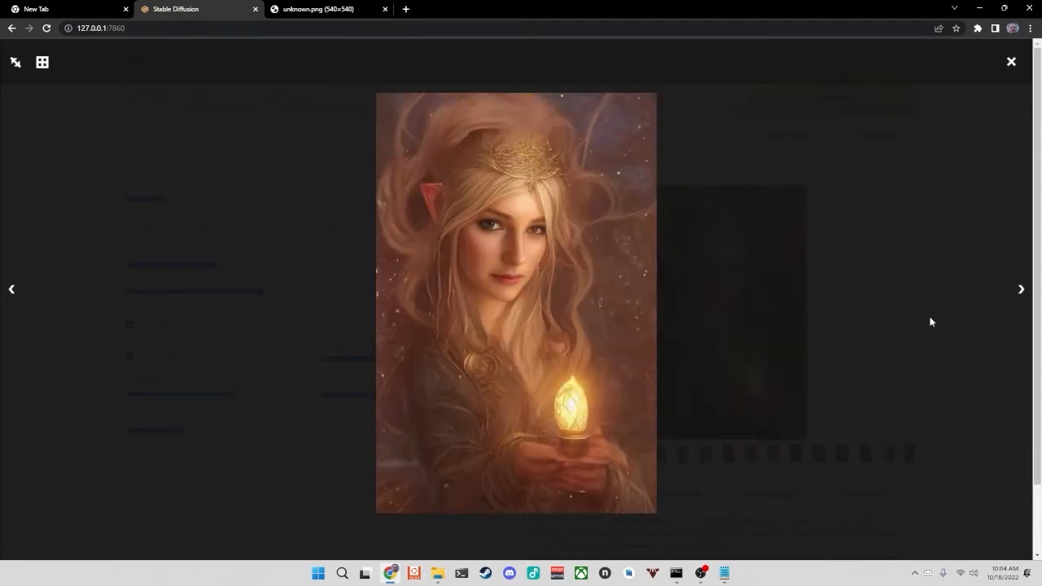
pyautogui.press('Right')
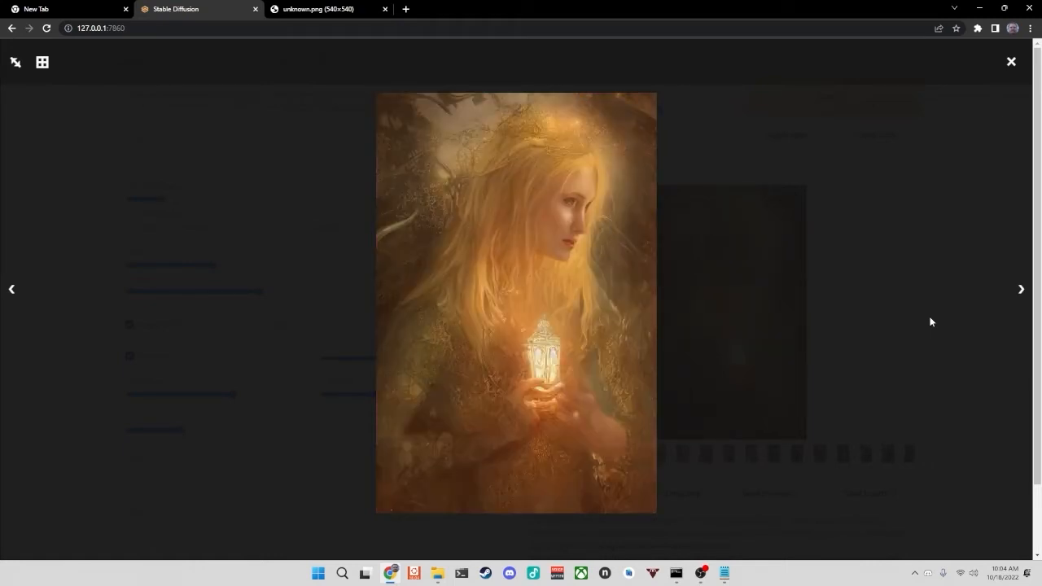
pyautogui.press('Right')
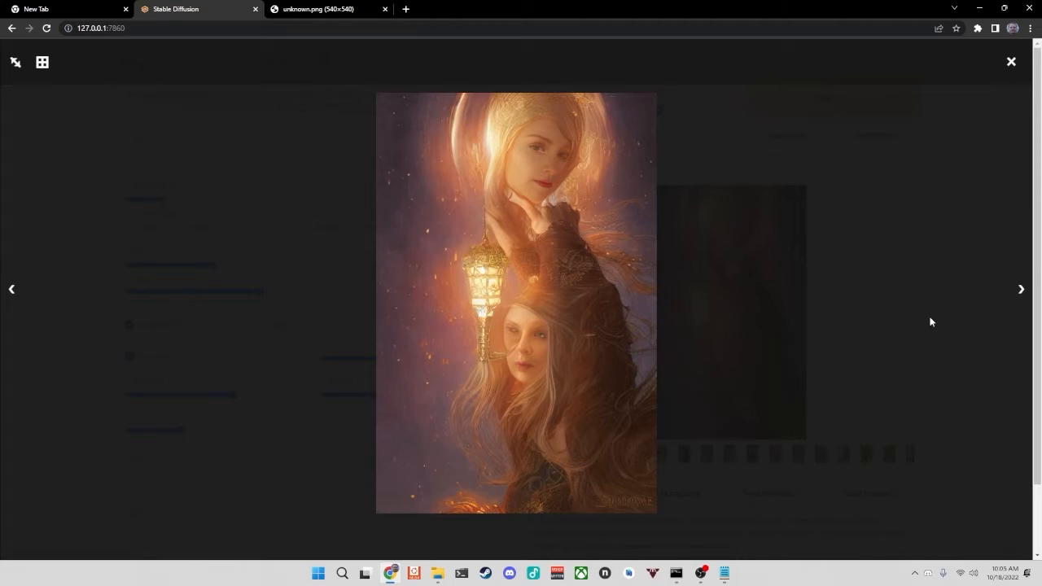
pyautogui.press('Left')
pyautogui.press('Right')
pyautogui.press('Right')
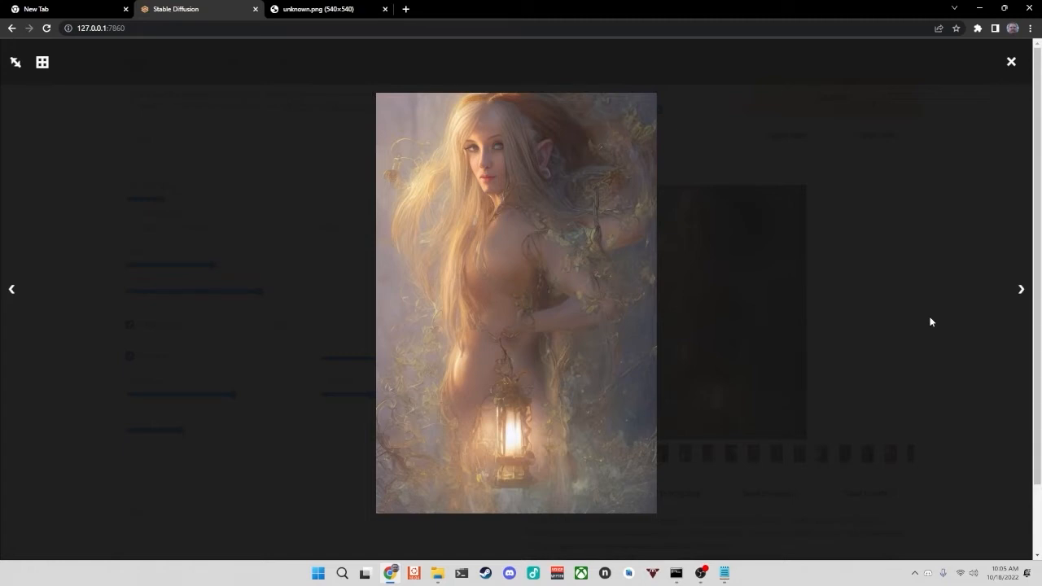
pyautogui.press('Right')
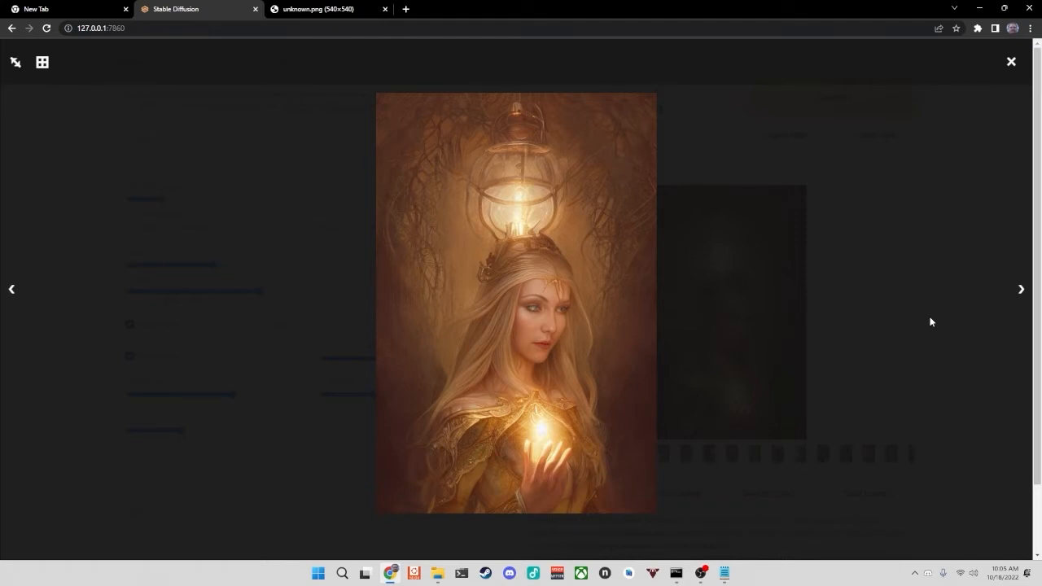
pyautogui.press('Right')
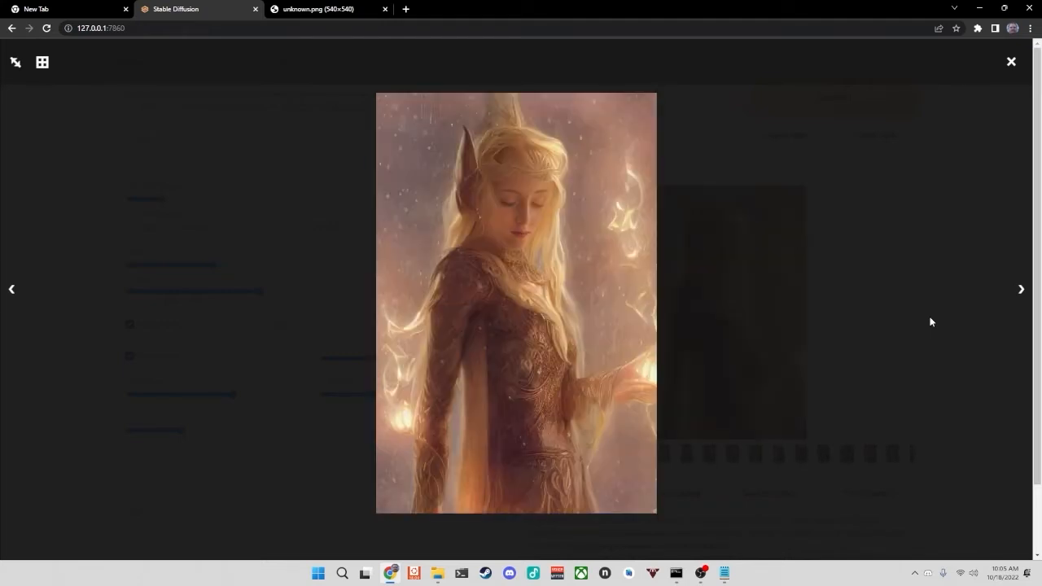
pyautogui.press('Right')
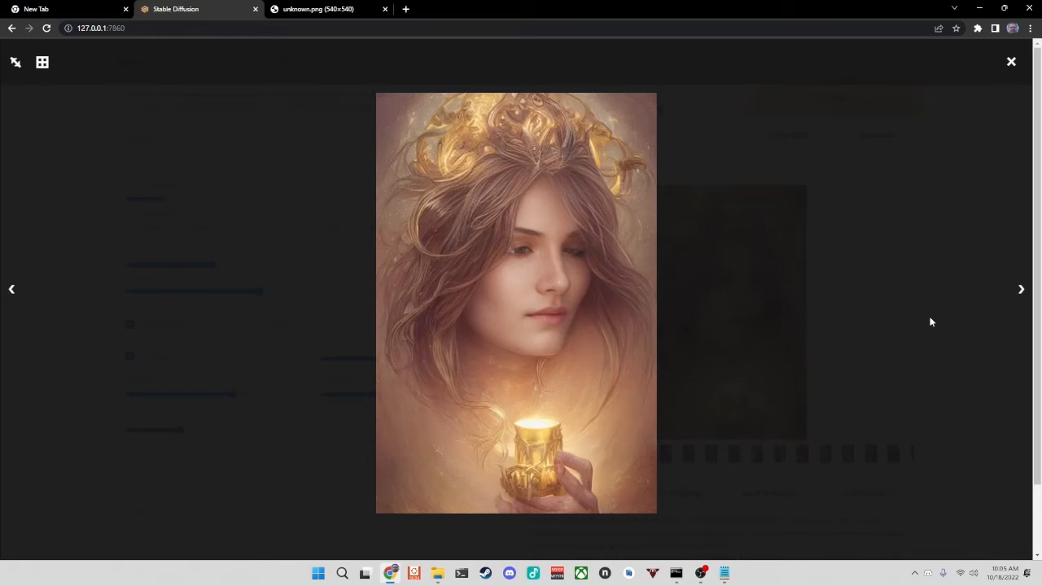
pyautogui.press('Right')
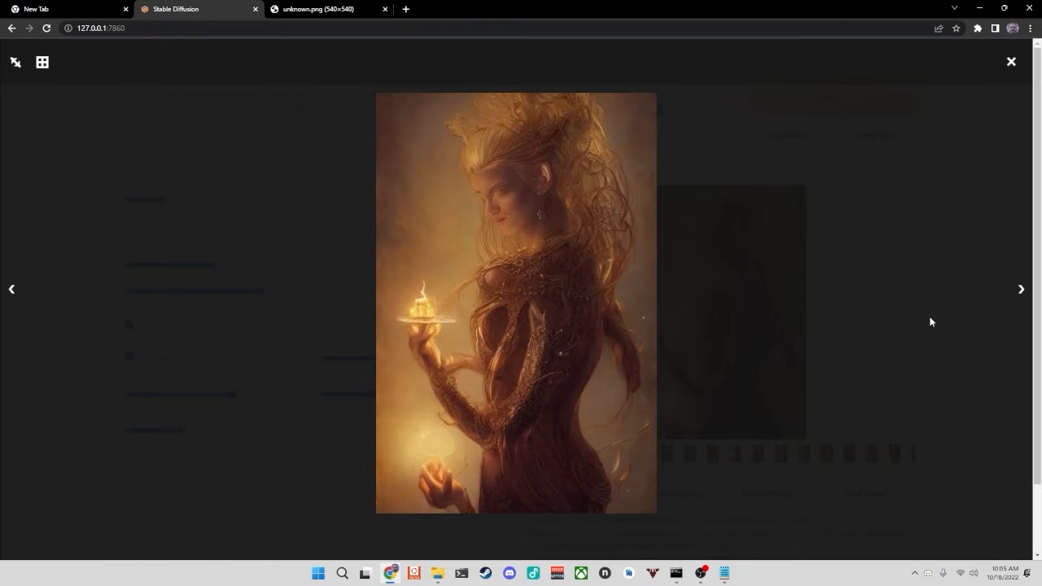
pyautogui.press('Right')
pyautogui.press('Right')
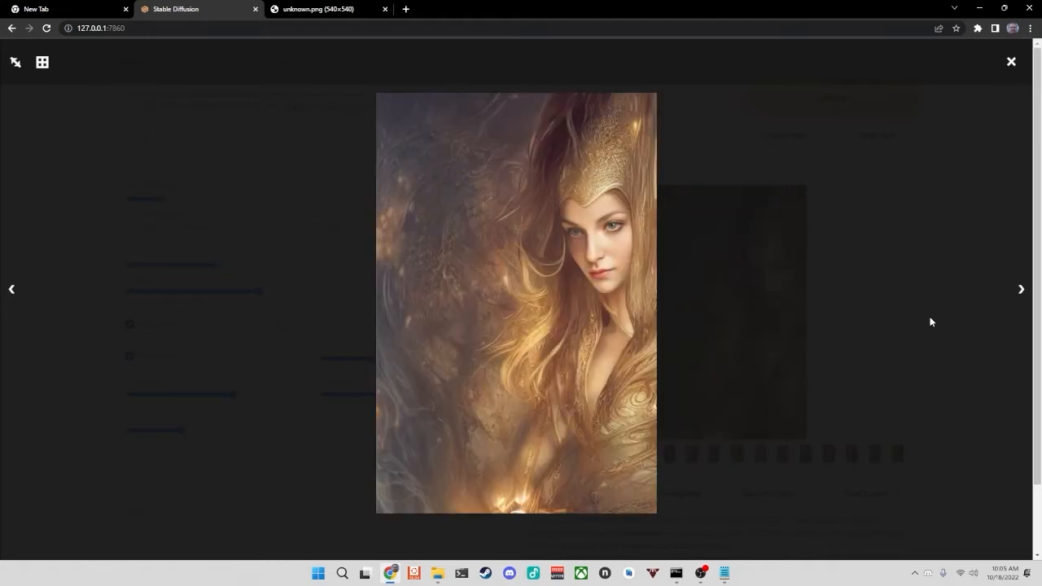
pyautogui.press('Right')
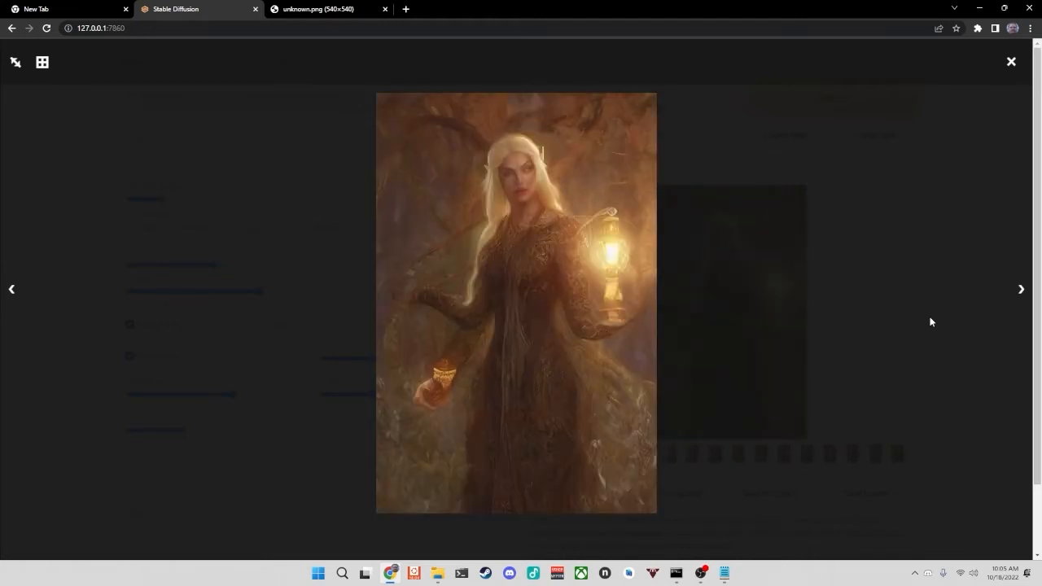
pyautogui.press('Right')
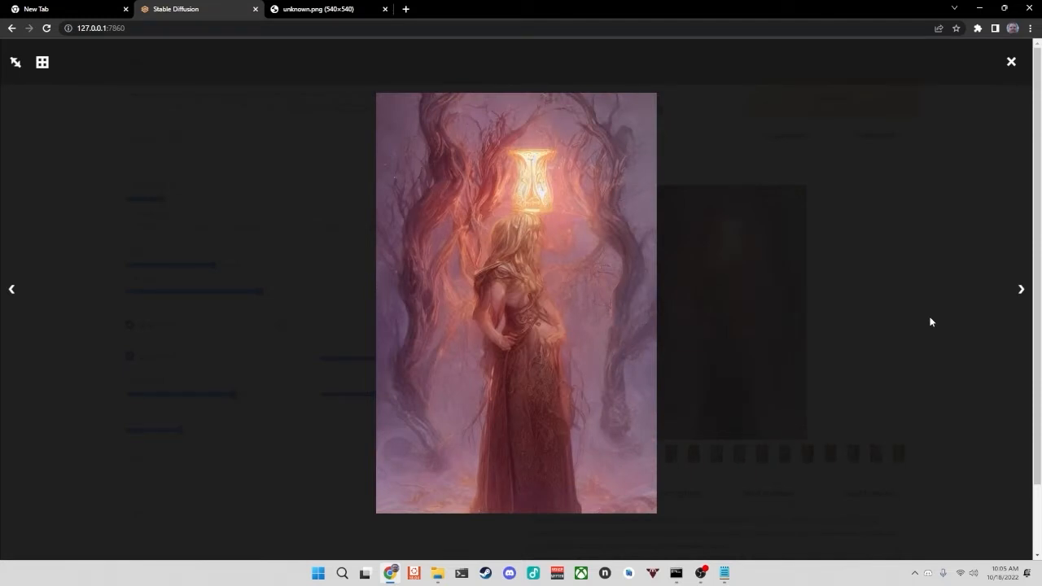
pyautogui.press('Left')
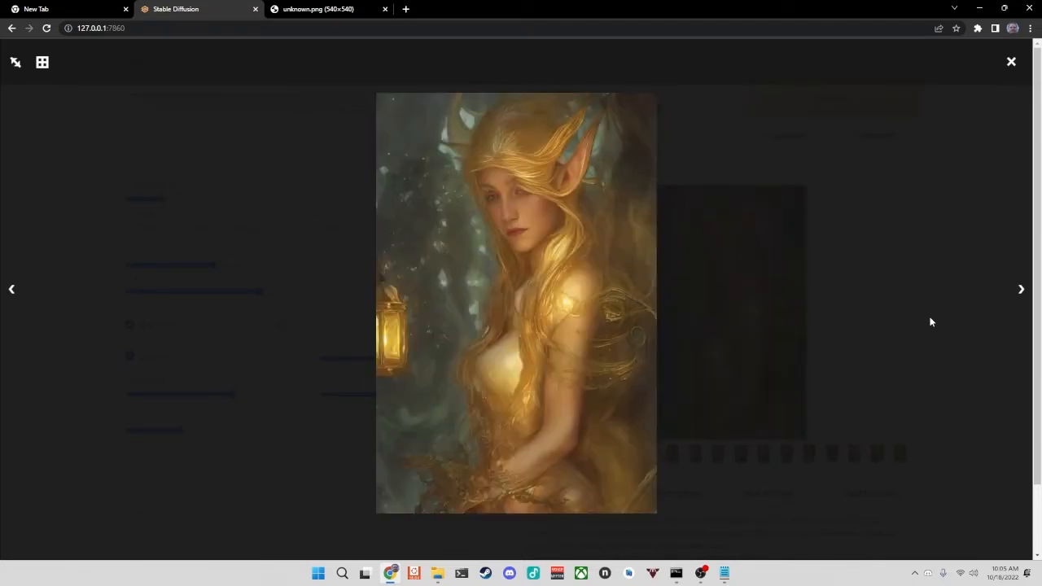
pyautogui.press('Right')
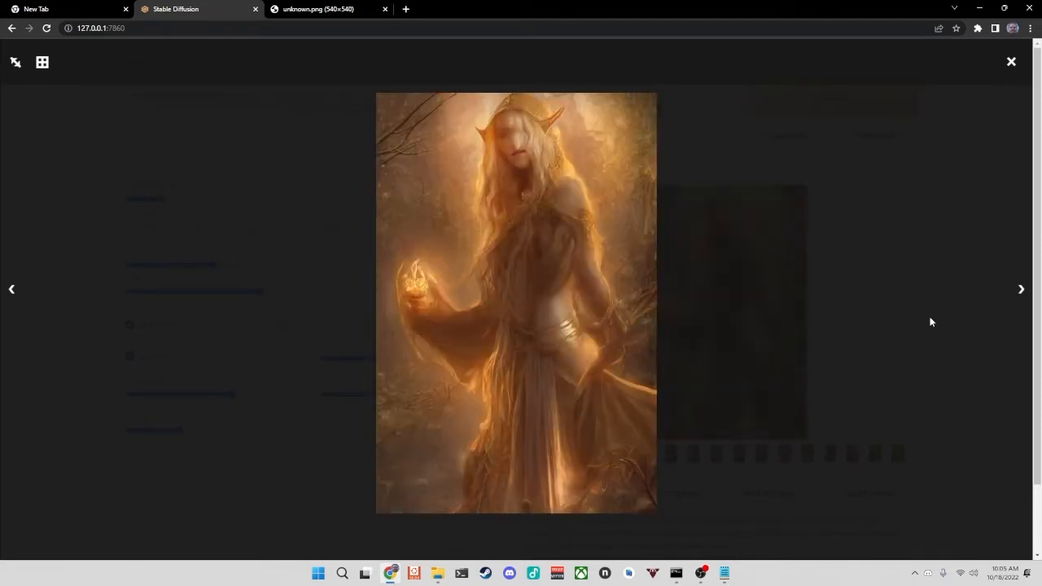
pyautogui.press('Left')
pyautogui.press('Left')
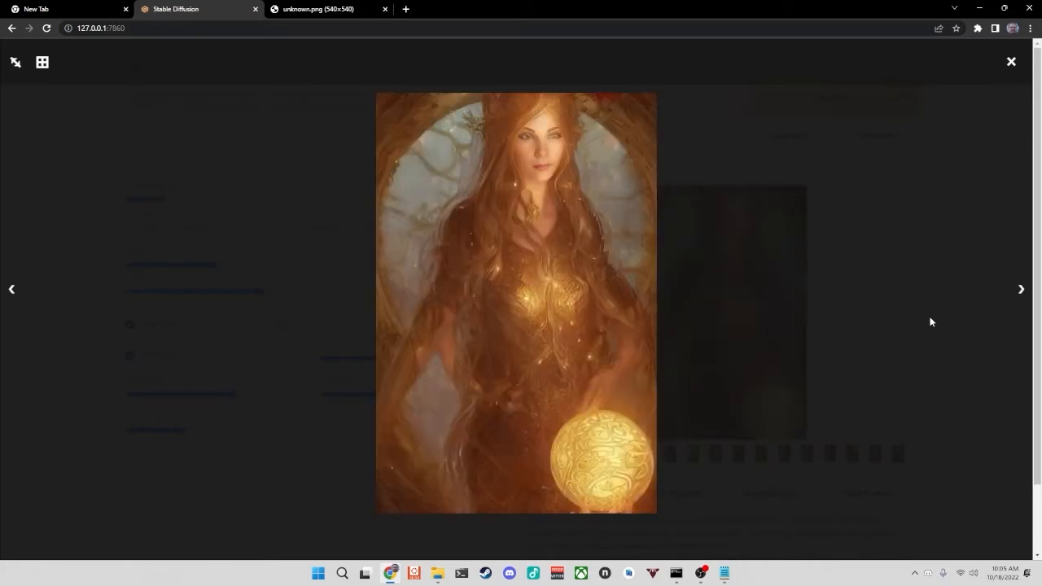
pyautogui.press('Left')
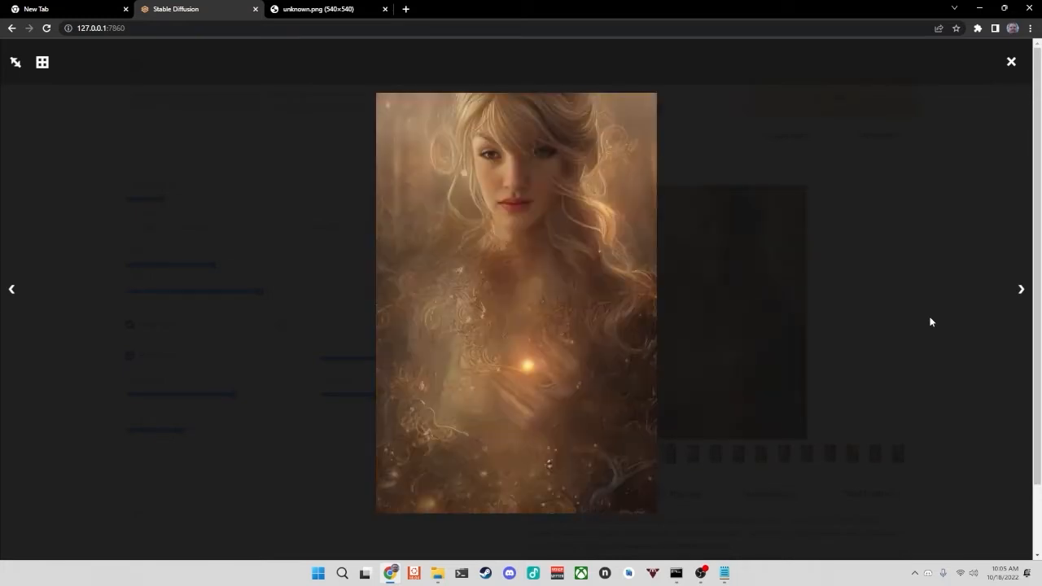
pyautogui.press('Left')
pyautogui.press('Right')
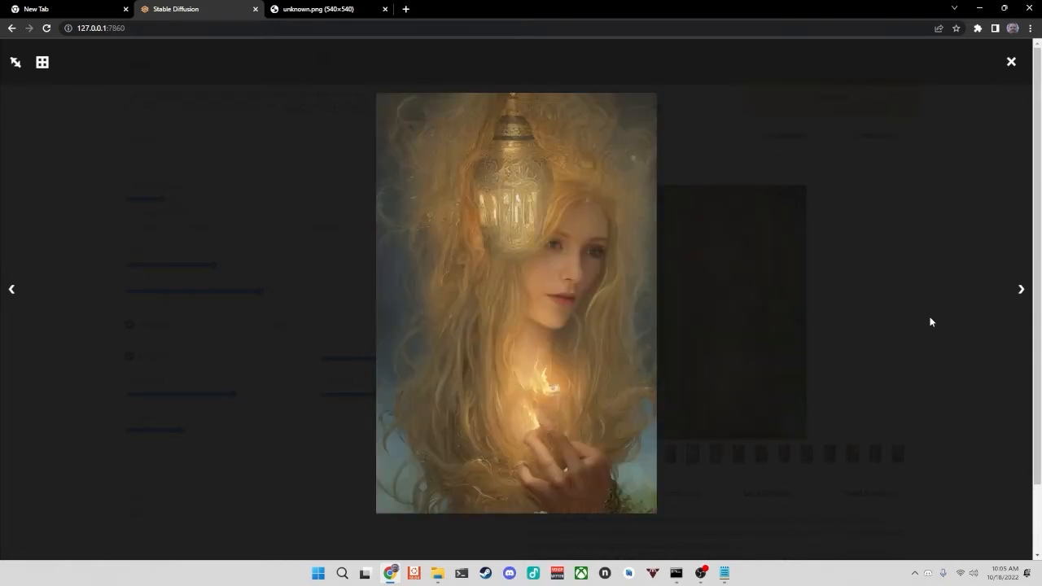
pyautogui.press('Right')
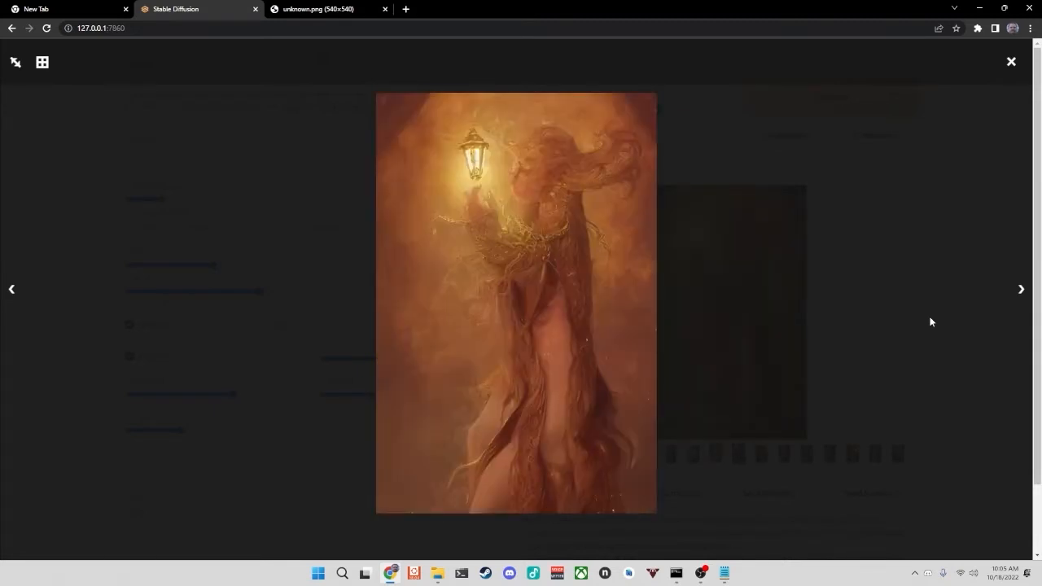
pyautogui.press('Right')
pyautogui.press('Right')
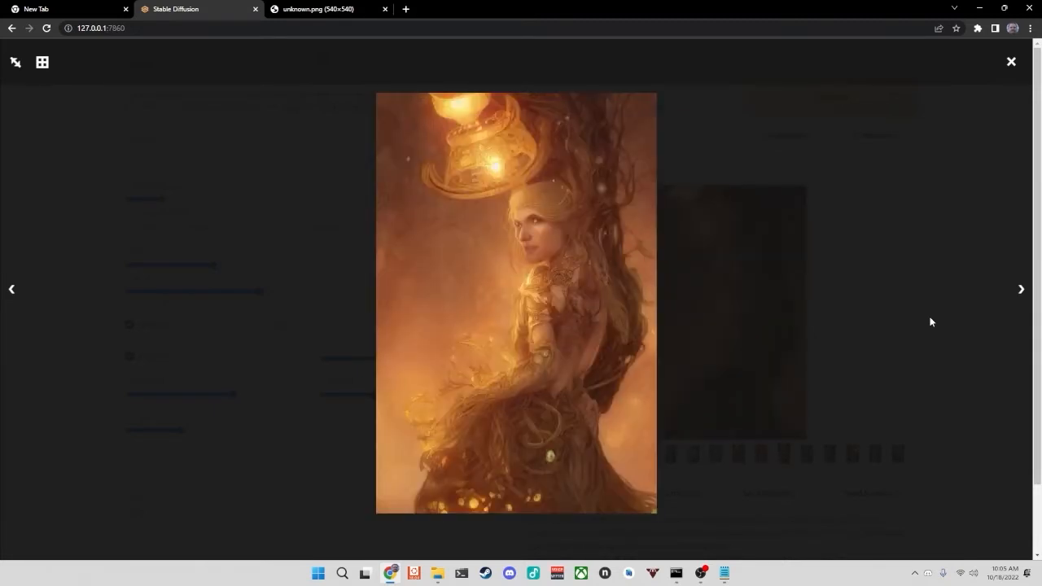
pyautogui.press('Right')
pyautogui.press('Right')
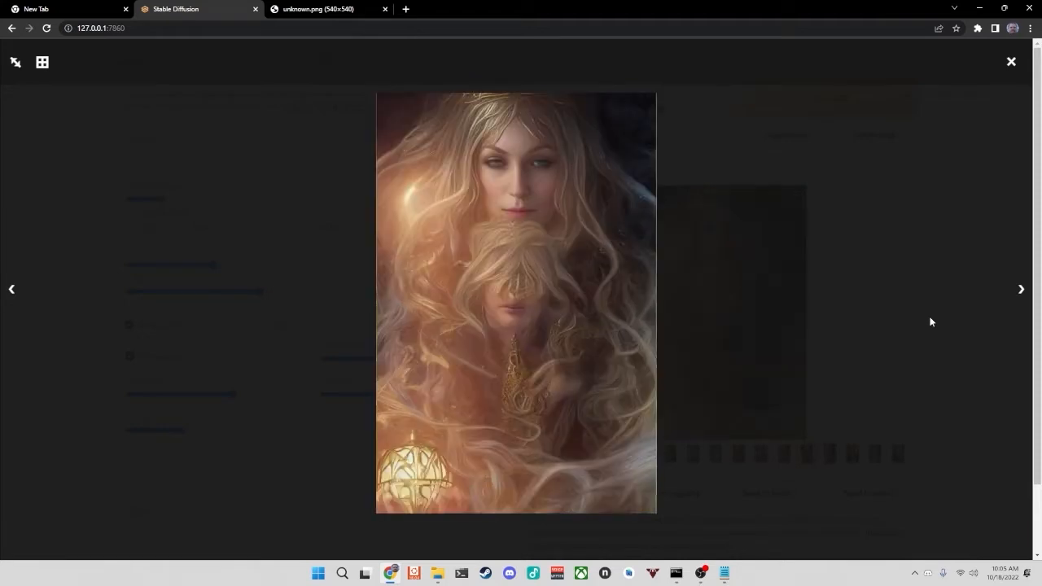
pyautogui.press('Right')
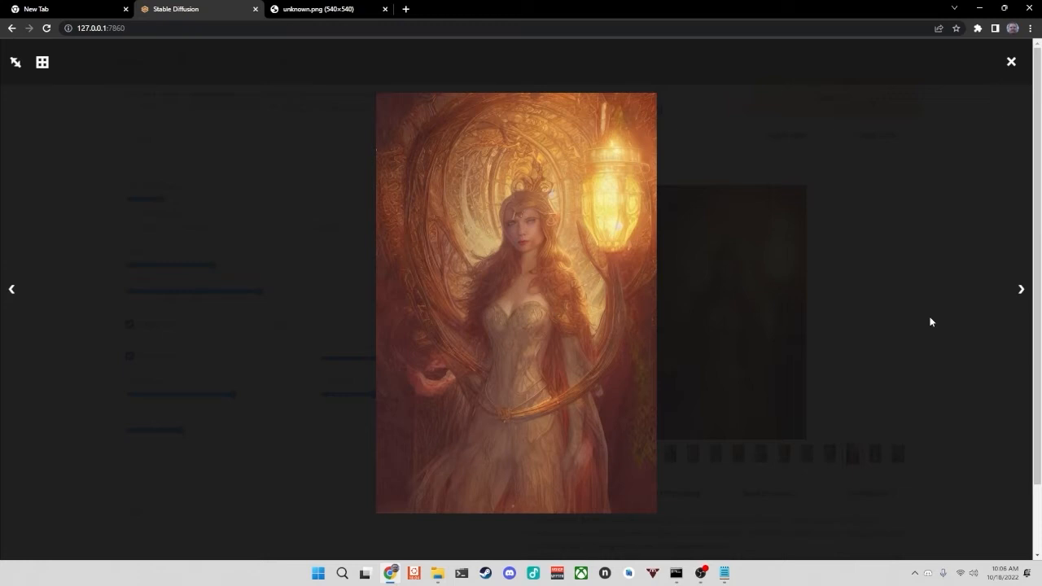
# - Browse the last enlarged images of the batch and return to the overview grid
pyautogui.press('Right')
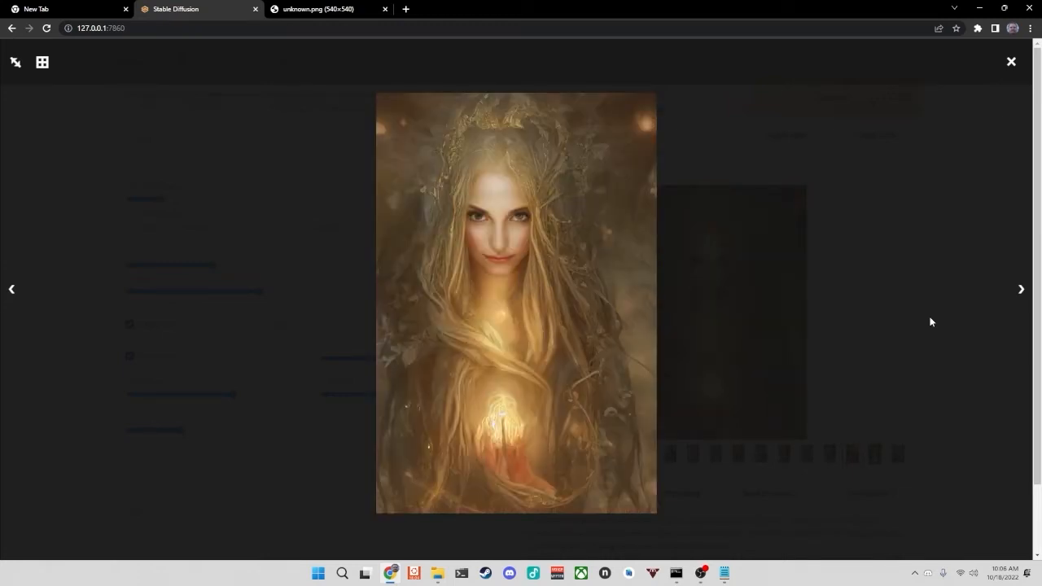
pyautogui.press('Right')
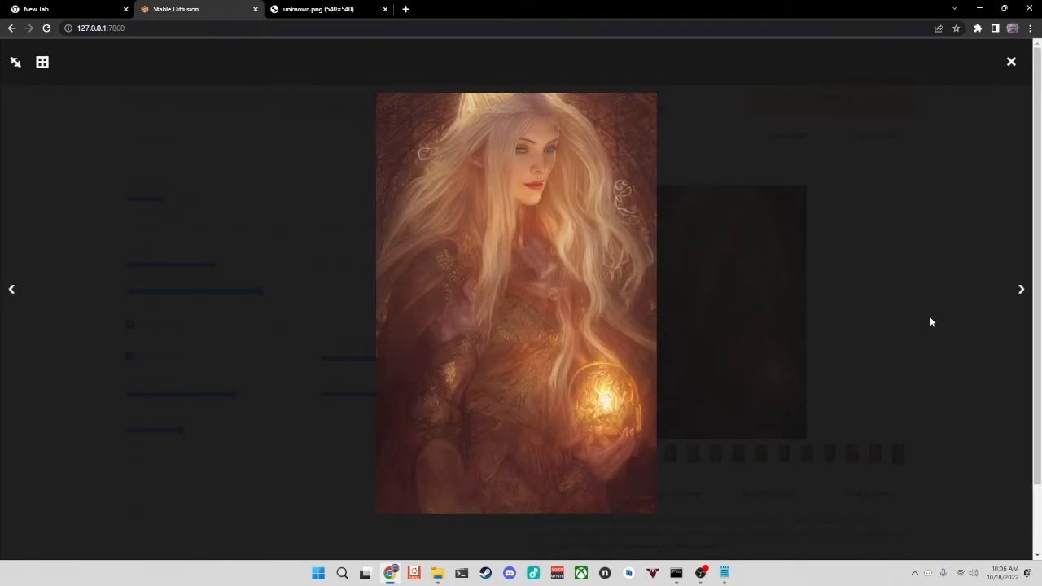
pyautogui.press('Right')
pyautogui.press('Escape')
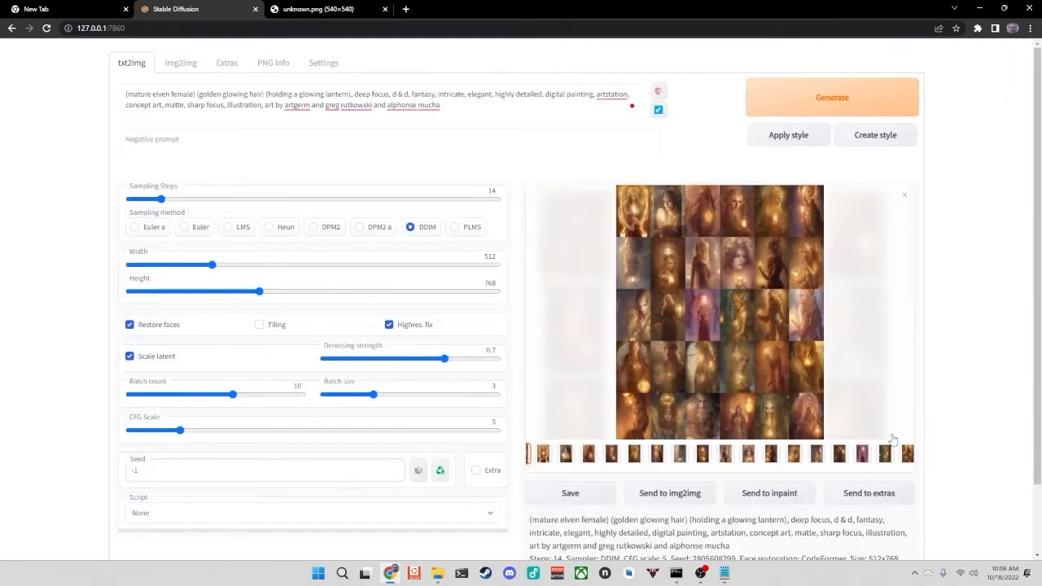
# - Find the image of the crowned elf in a gown beside the large hanging lantern and view it enlarged
pyautogui.click(865, 453)
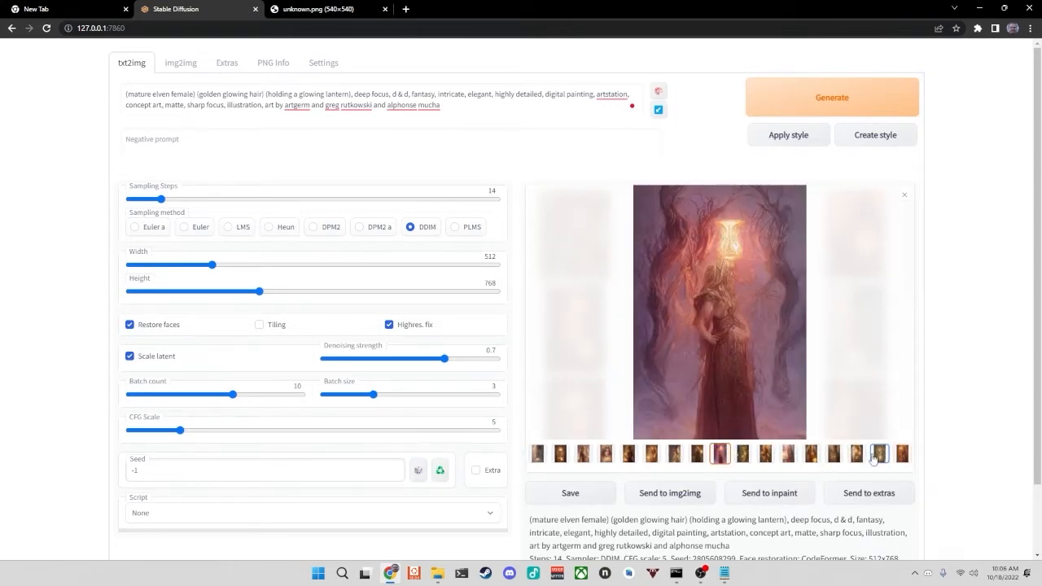
pyautogui.click(863, 458)
pyautogui.click(879, 458)
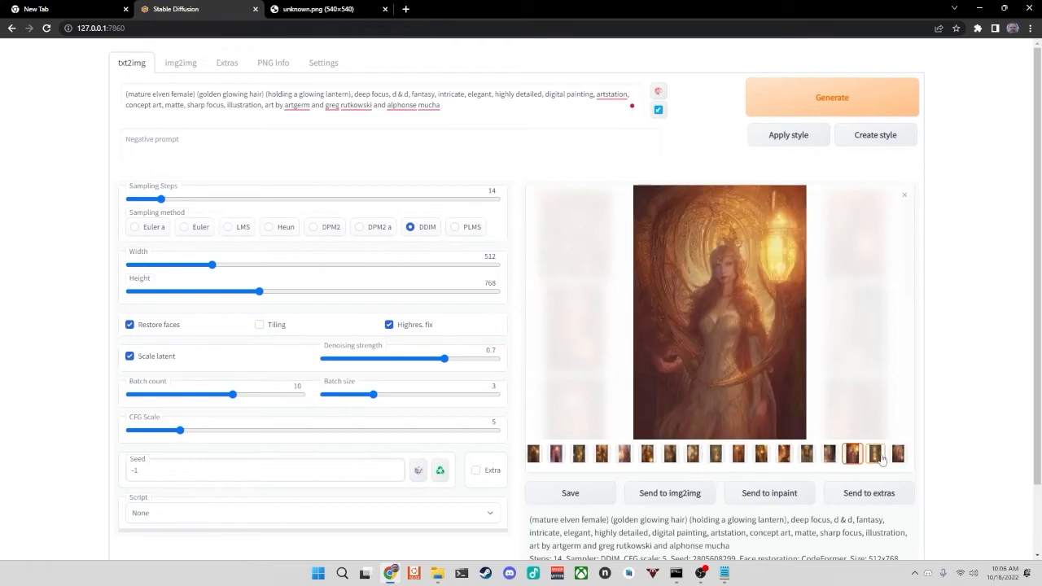
pyautogui.click(882, 458)
pyautogui.click(853, 456)
pyautogui.click(775, 373)
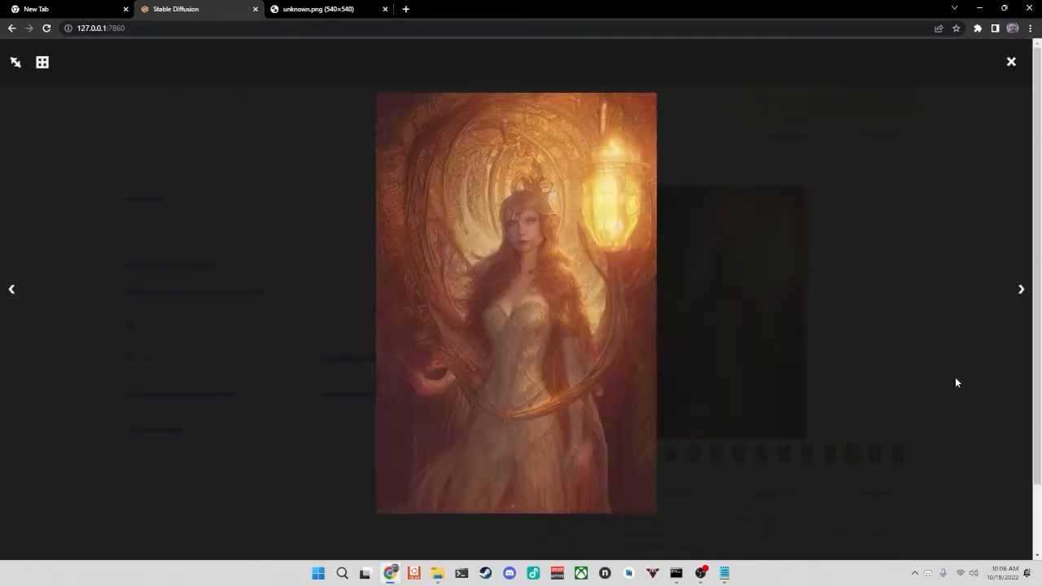
# - Copy the enlarged lantern image to the clipboard and open Adobe Photoshop 2022
pyautogui.rightClick(613, 320)
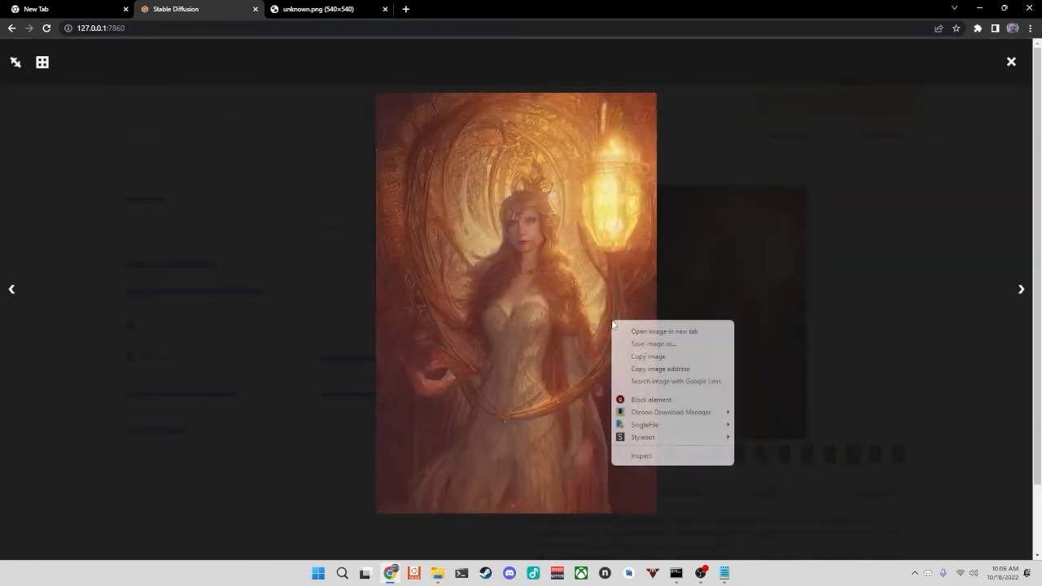
pyautogui.click(643, 363)
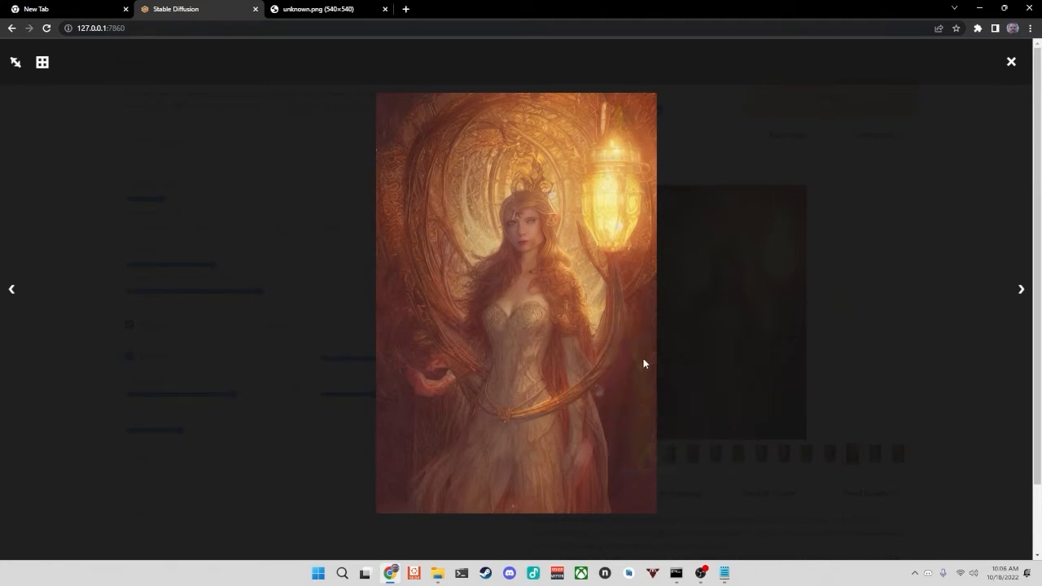
pyautogui.click(317, 575)
pyautogui.write('photo')
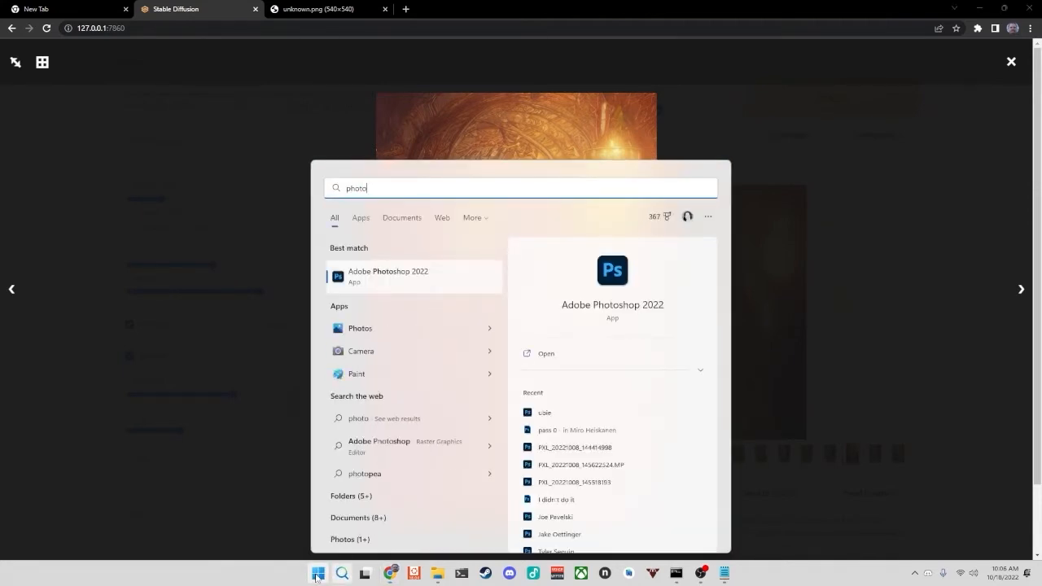
pyautogui.press('Return')
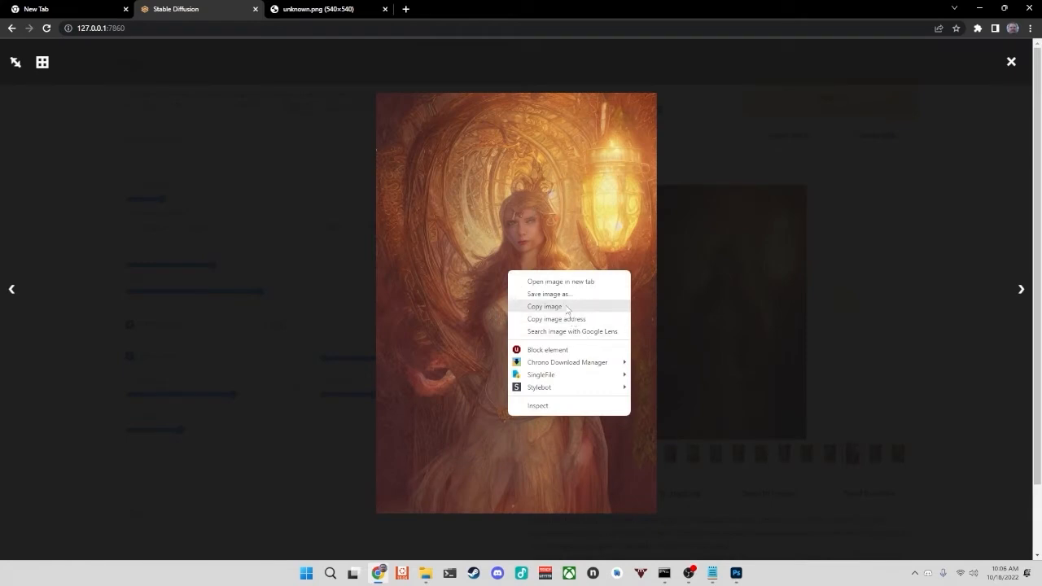
pyautogui.click(558, 306)
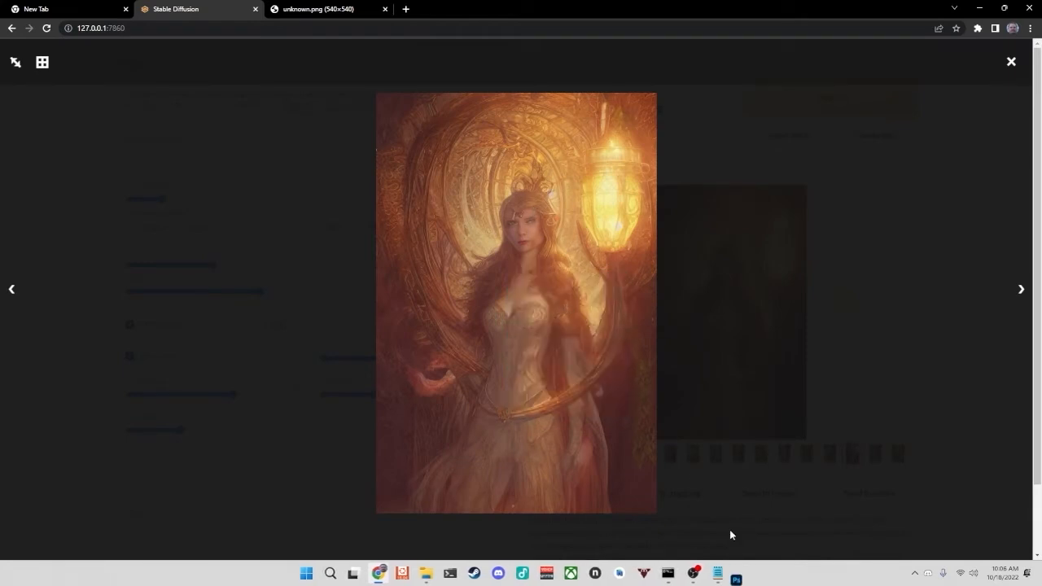
pyautogui.click(736, 575)
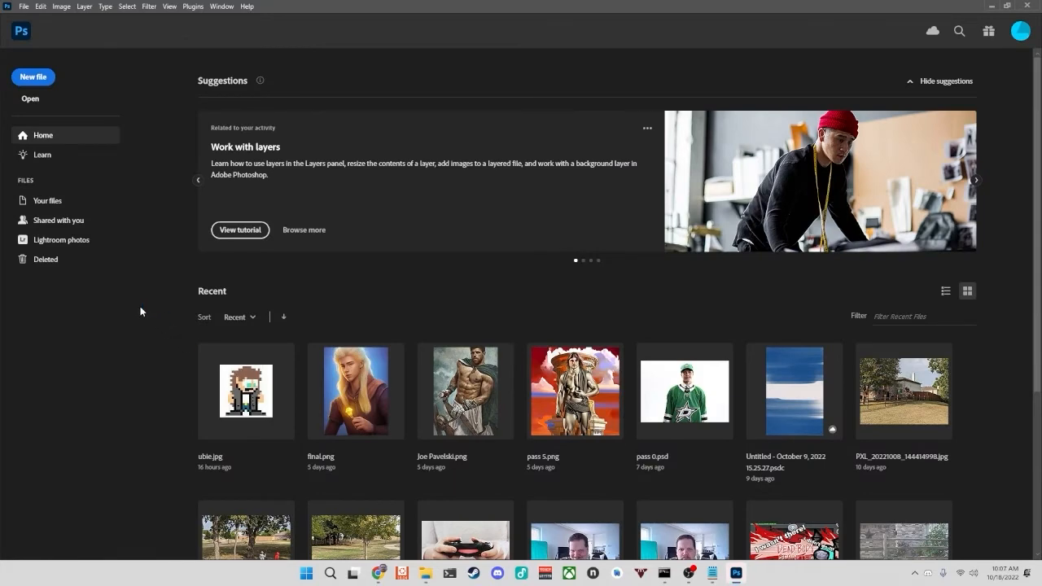
# - Create a new 512 x 768 px document from the Clipboard preset and paste the copied image into it
pyautogui.hotkey('ctrl', 'n')
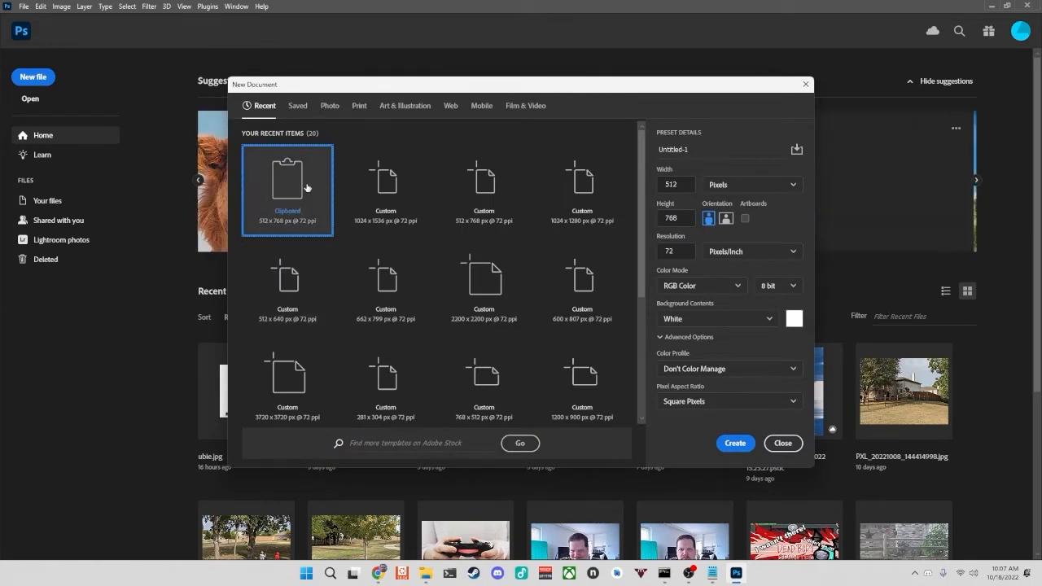
pyautogui.click(735, 443)
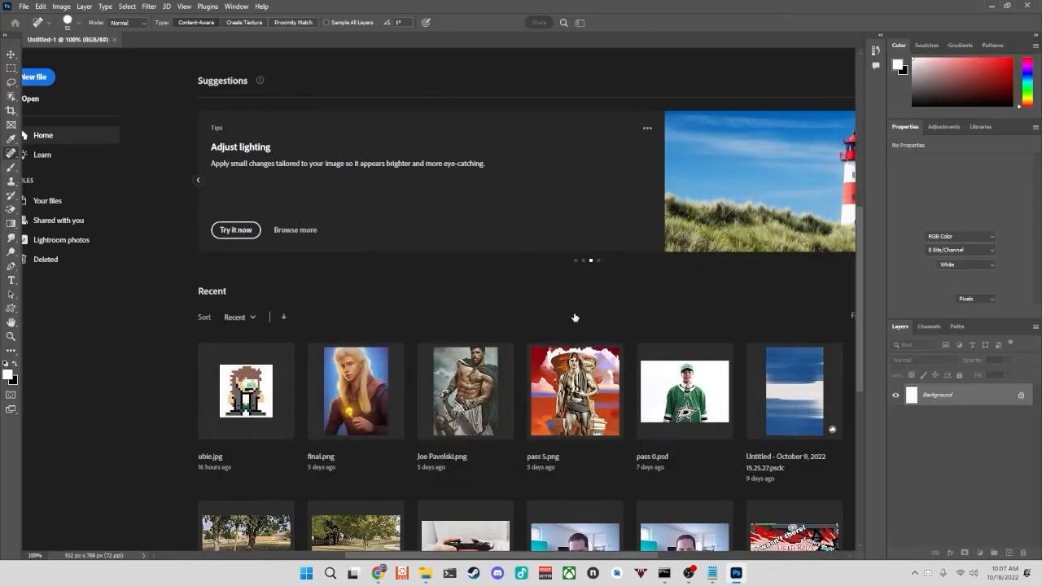
pyautogui.hotkey('ctrl', 'v')
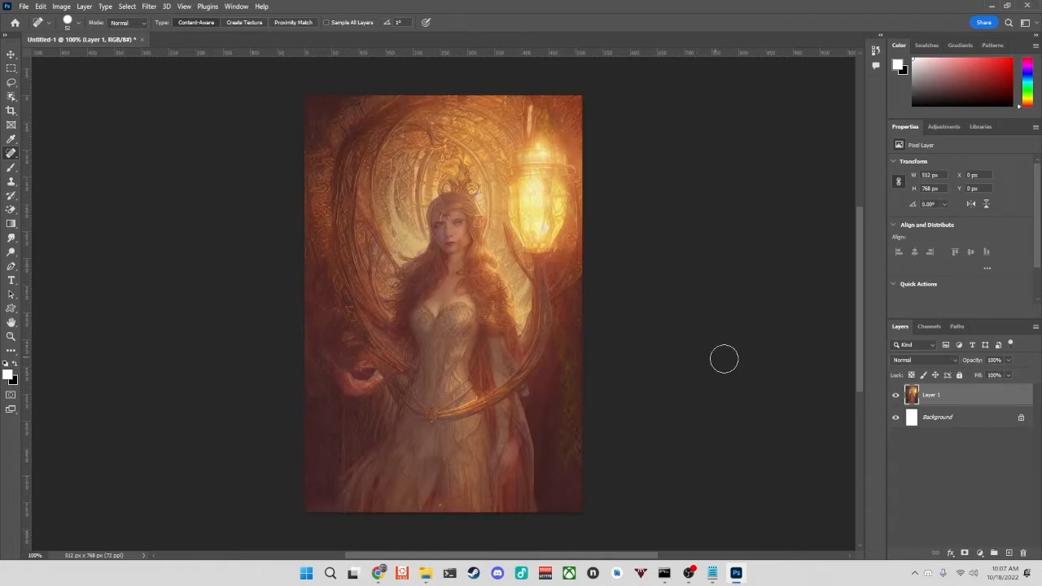
# - Quick-export the image as a PNG named pass 1 into the Lantern folder inside In Progress > Elfs
pyautogui.click(26, 7)
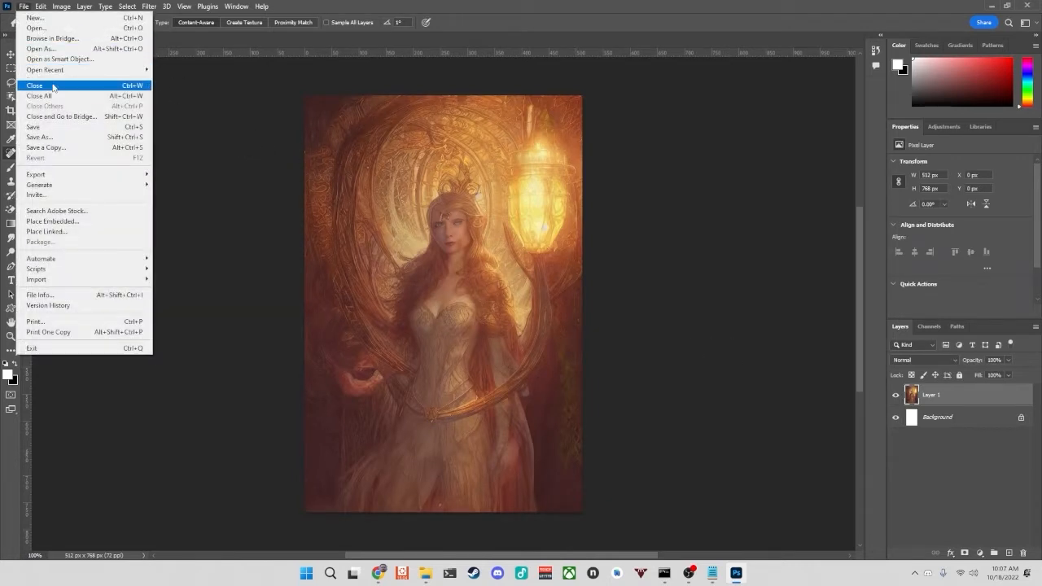
pyautogui.moveTo(70, 184)
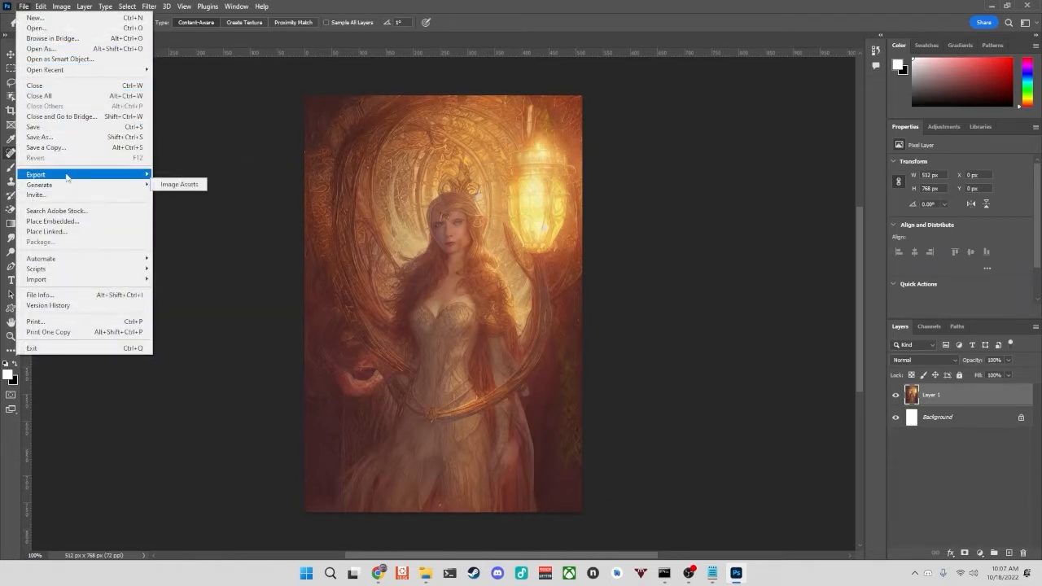
pyautogui.click(172, 170)
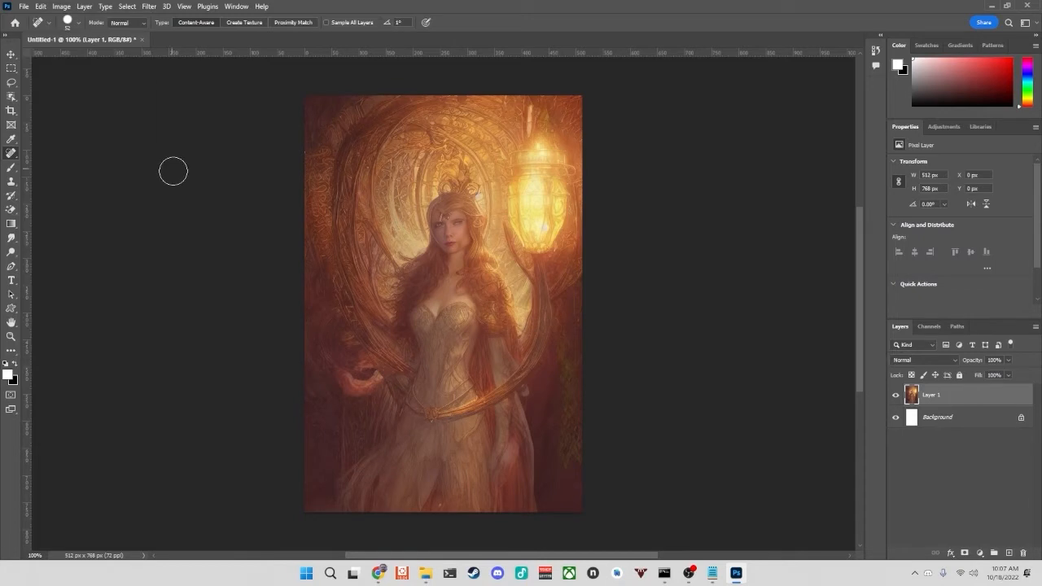
pyautogui.click(25, 7)
pyautogui.click(186, 172)
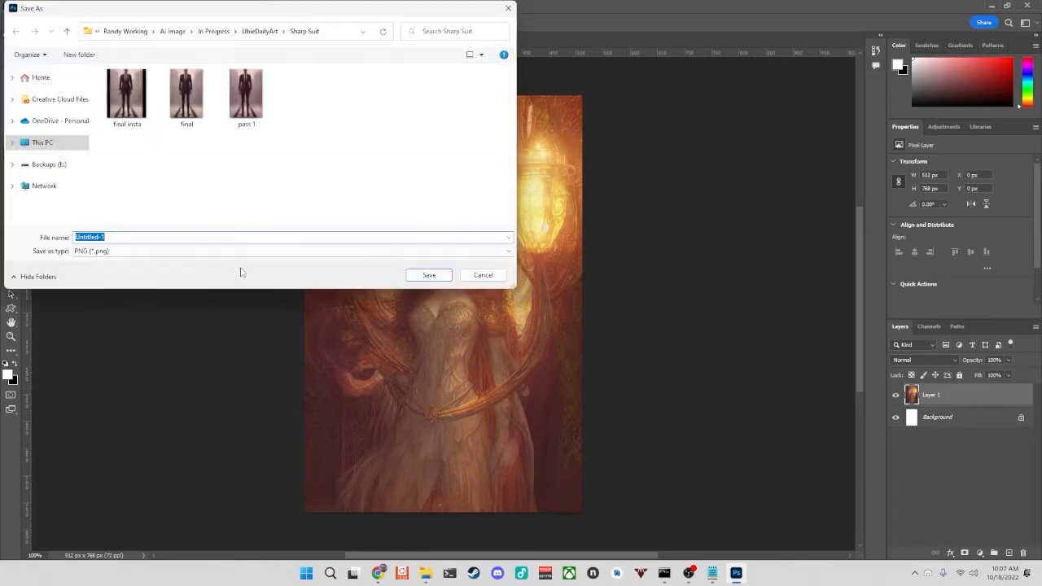
pyautogui.click(214, 31)
pyautogui.scroll(-2, 171, 204)
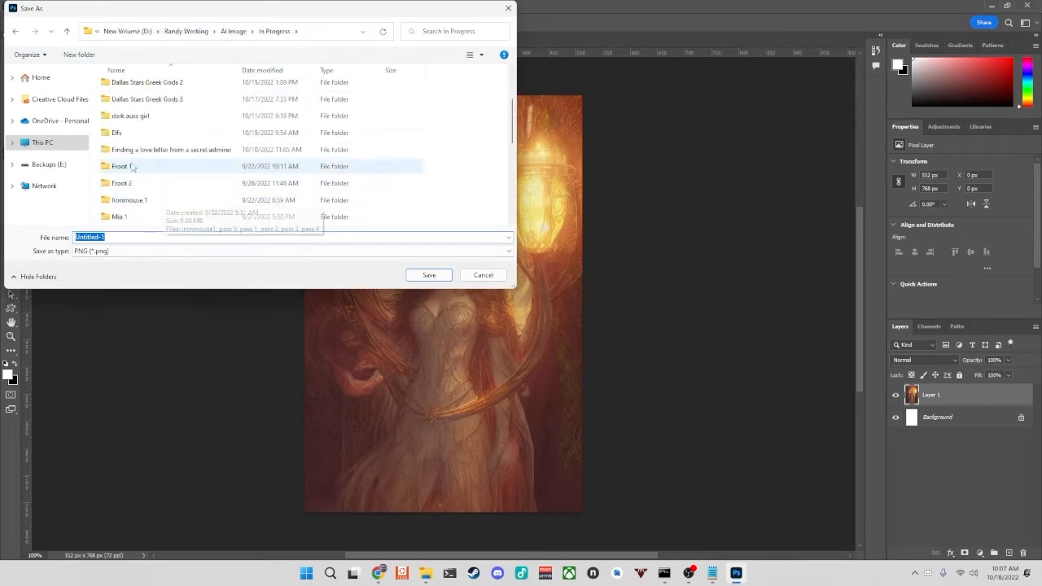
pyautogui.doubleClick(122, 137)
pyautogui.doubleClick(130, 127)
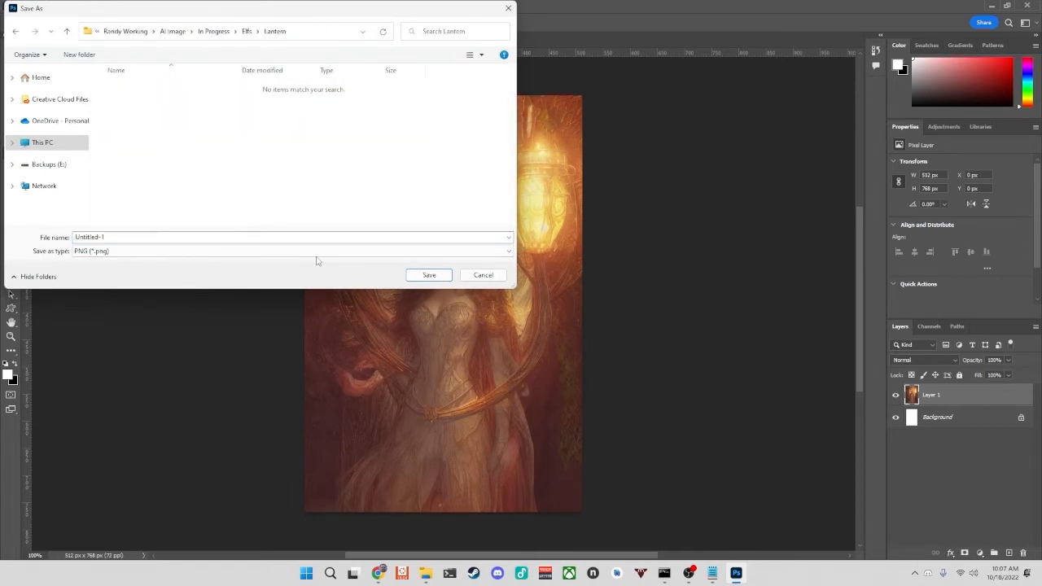
pyautogui.click(246, 235)
pyautogui.write('plate 1')
pyautogui.press('Return')
# - Remove the curved golden branch between the elf's sleeve and the lantern post with the Spot Healing Brush
pyautogui.scroll(3, 637, 240)
pyautogui.scroll(-2, 668, 240)
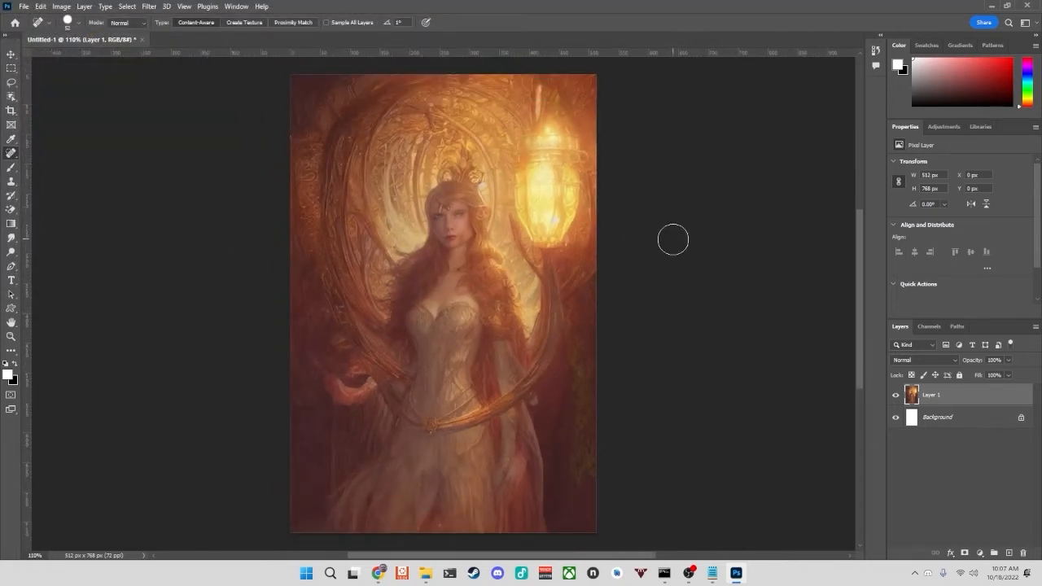
pyautogui.scroll(1, 520, 340)
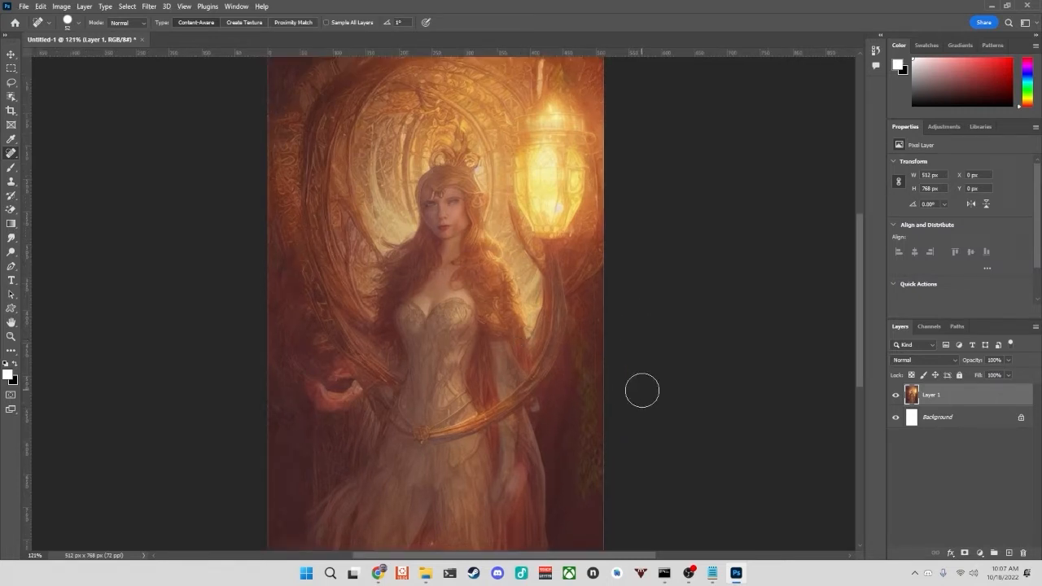
pyautogui.scroll(-1, 403, 474)
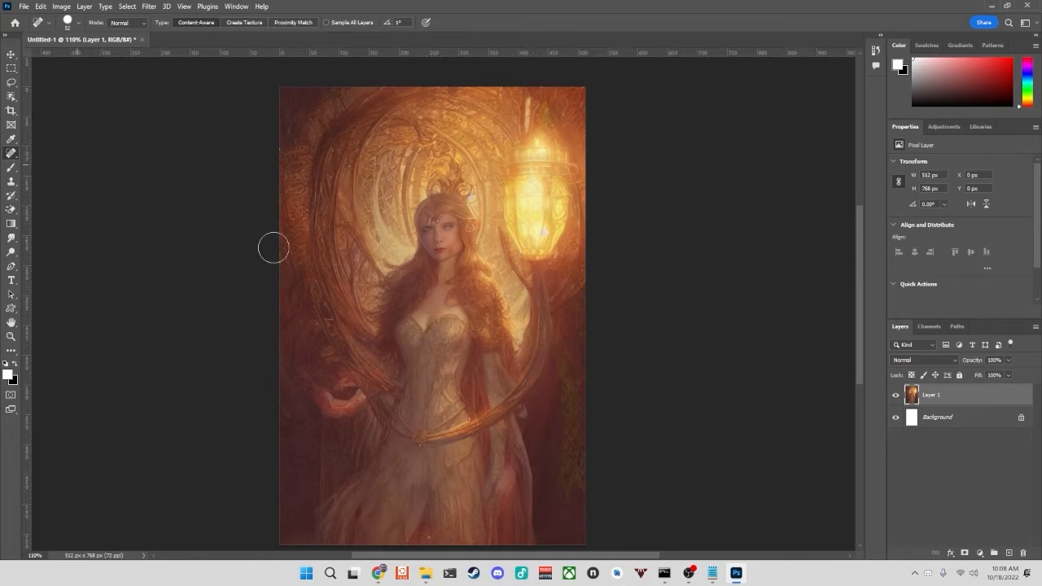
pyautogui.click(534, 376)
pyautogui.click(540, 359)
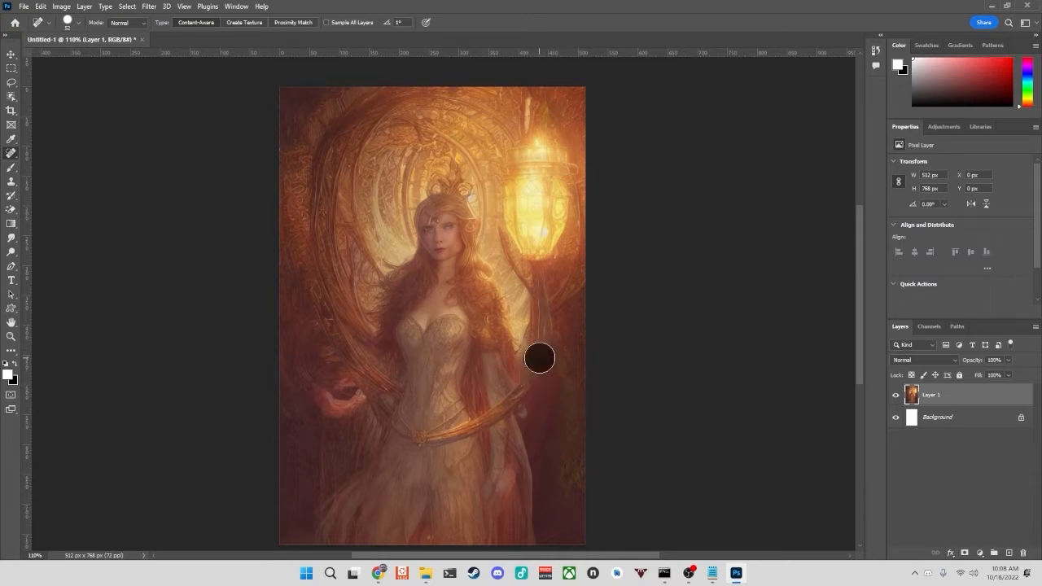
pyautogui.click(539, 373)
pyautogui.click(535, 383)
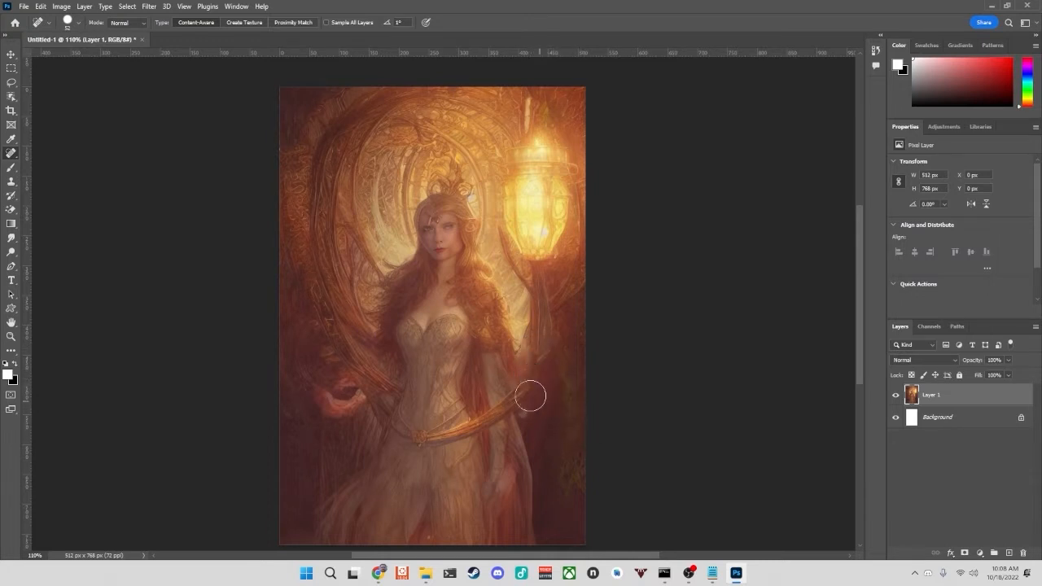
pyautogui.click(525, 394)
pyautogui.click(524, 396)
pyautogui.click(544, 368)
pyautogui.click(544, 359)
pyautogui.click(541, 379)
pyautogui.click(12, 237)
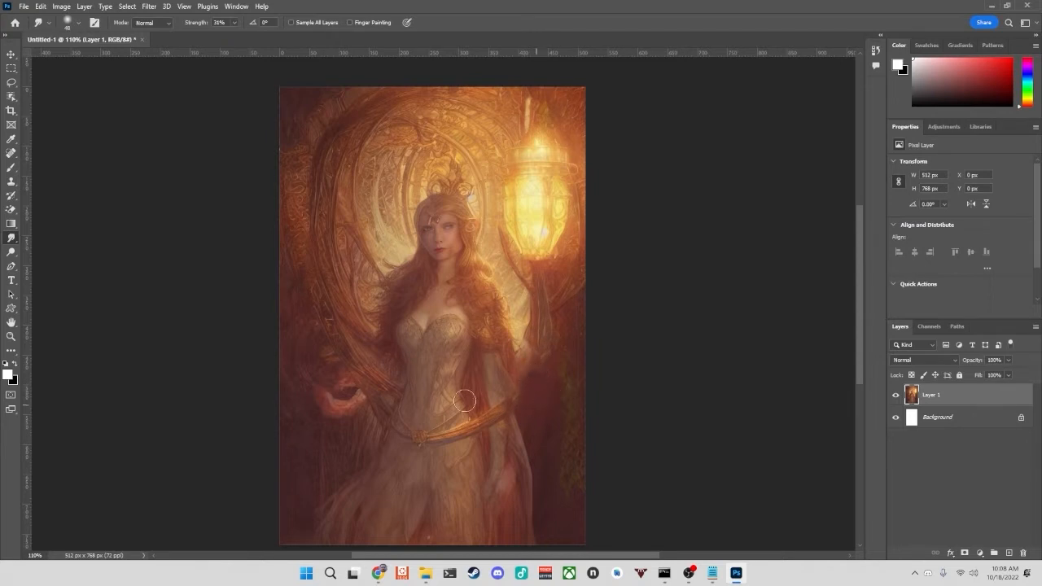
pyautogui.click(10, 154)
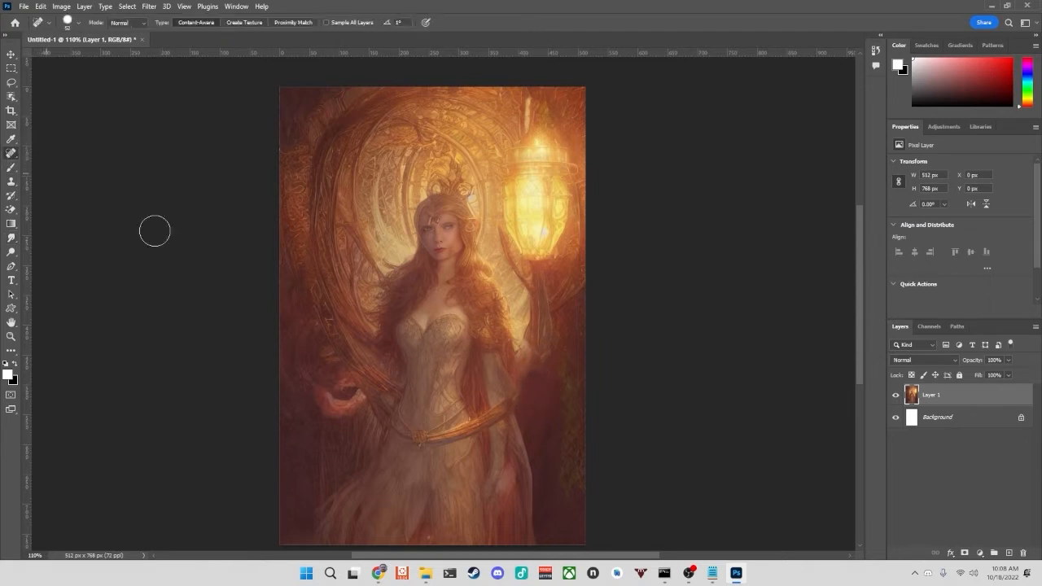
pyautogui.click(536, 379)
# - Blend the retouched area below the lantern with the Smudge tool at 31% strength
pyautogui.click(11, 167)
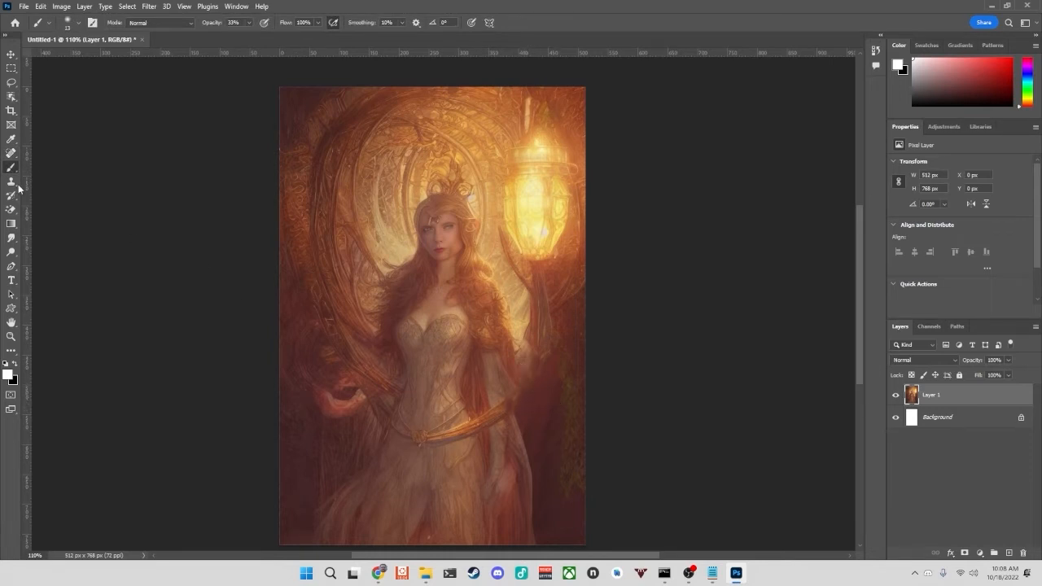
pyautogui.click(12, 238)
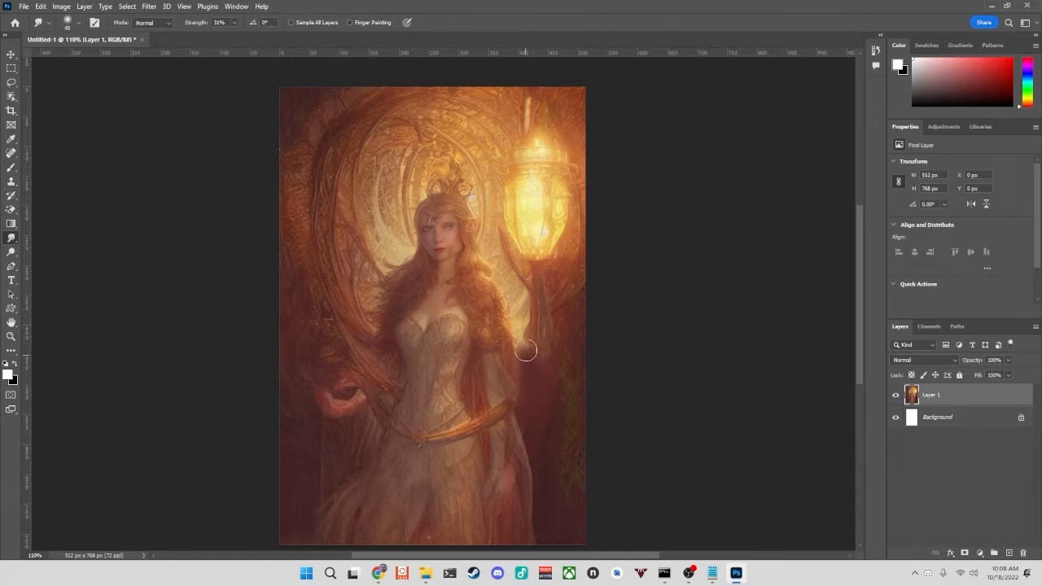
pyautogui.moveTo(526, 365); pyautogui.dragTo(534, 340)
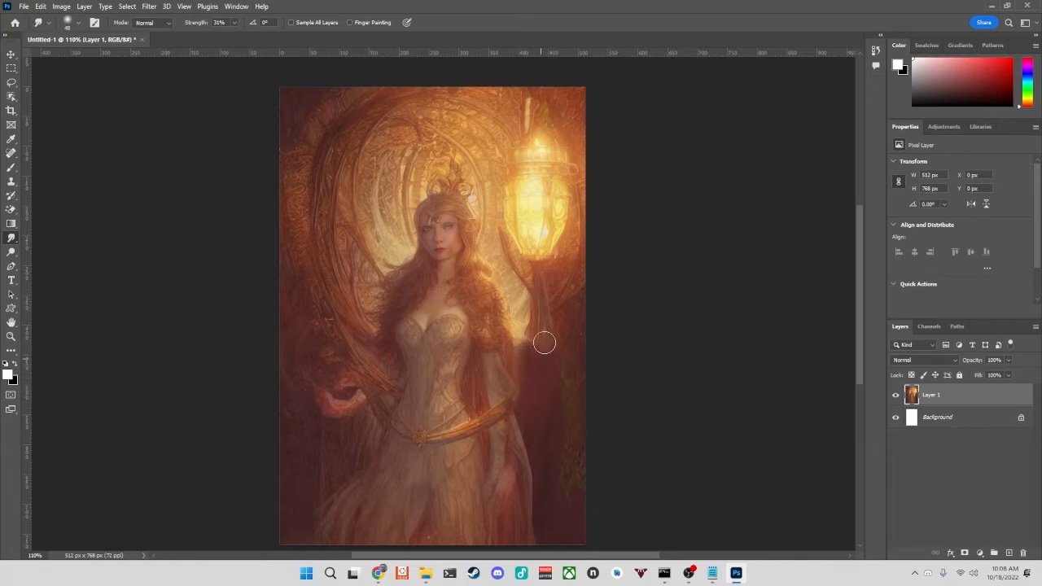
pyautogui.moveTo(549, 351)
pyautogui.mouseDown()
pyautogui.moveTo(537, 342)
pyautogui.moveTo(553, 341)
pyautogui.mouseUp()
# - Quick-export the retouched image as PNG, replacing pass 1.png in the Lantern folder, and return to the Stable Diffusion page
pyautogui.hotkey('ctrl', 's')
pyautogui.press('Escape')
pyautogui.click(23, 6)
pyautogui.moveTo(83, 178)
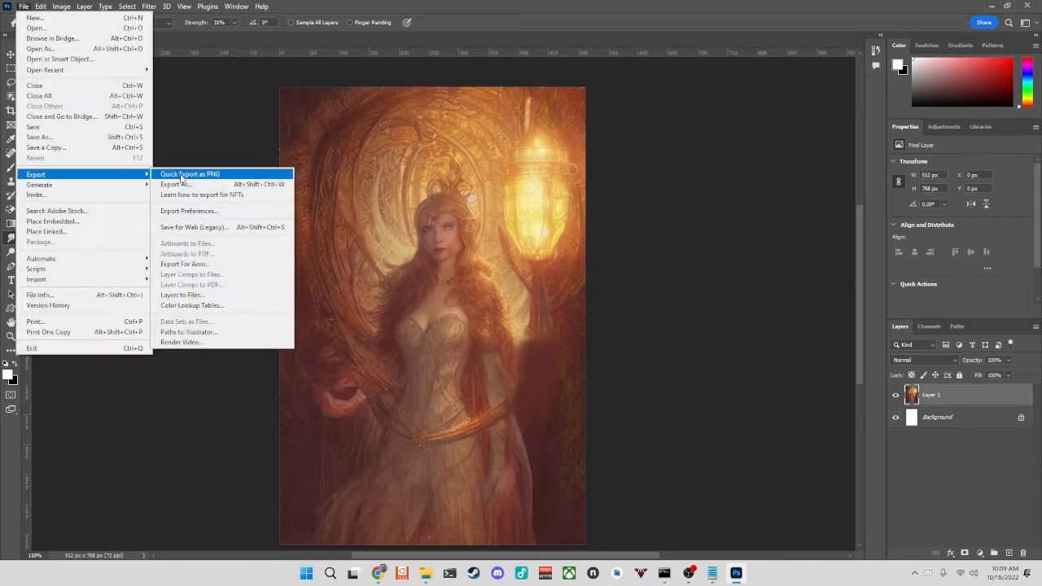
pyautogui.click(181, 176)
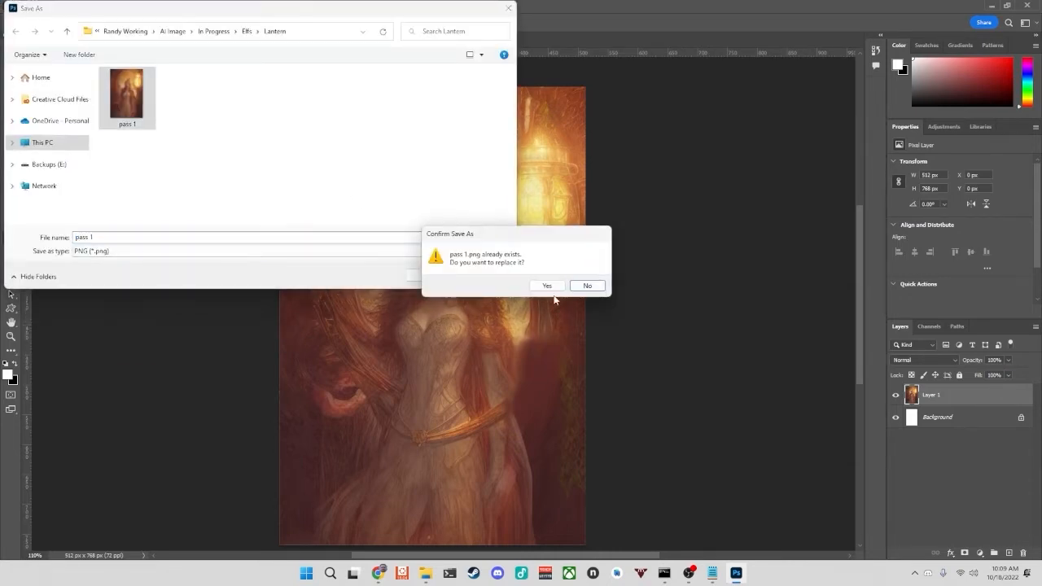
pyautogui.click(551, 285)
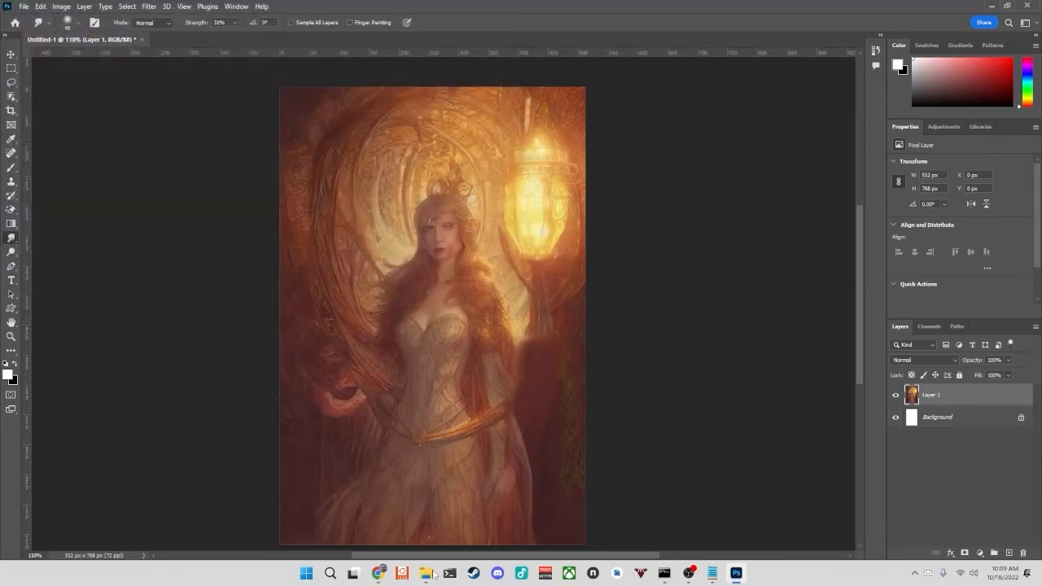
pyautogui.click(379, 573)
pyautogui.click(430, 517)
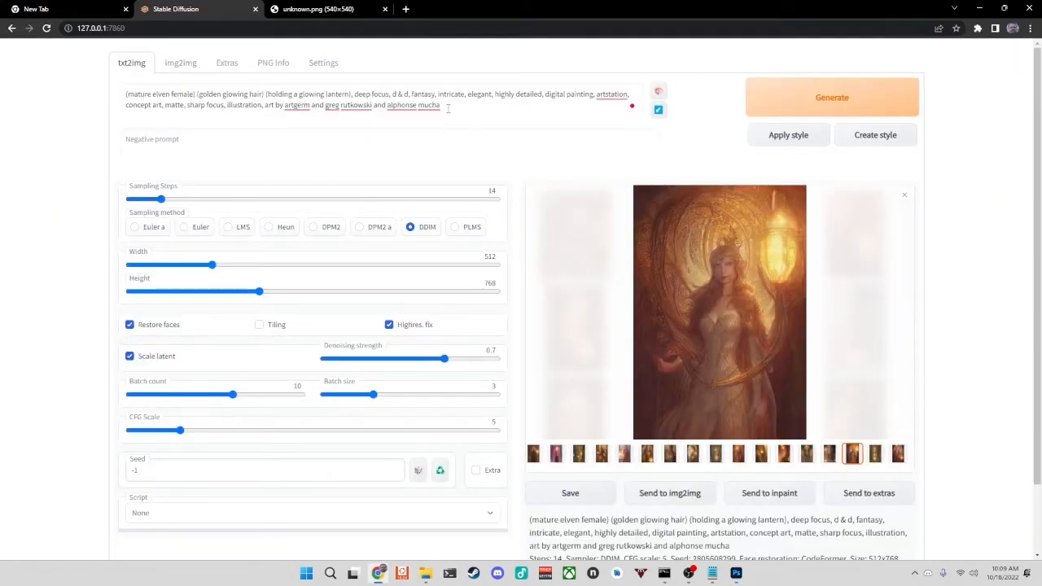
# - Copy the full elf prompt from txt2img into the img2img prompt
pyautogui.moveTo(449, 106); pyautogui.dragTo(85, 92)
pyautogui.hotkey('ctrl', 'c')
pyautogui.click(179, 63)
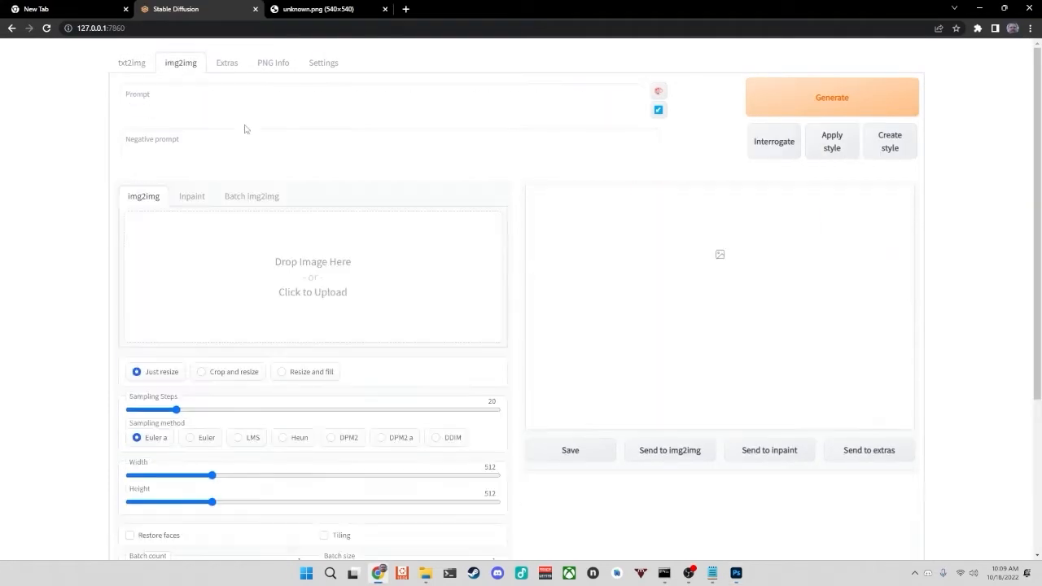
pyautogui.click(231, 87)
pyautogui.hotkey('ctrl', 'v')
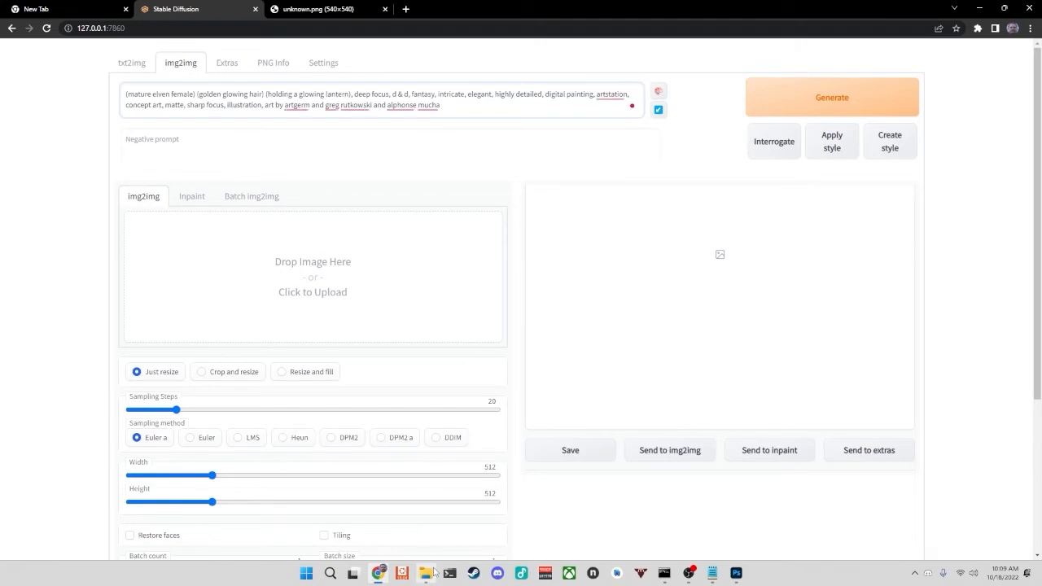
# - Load the pass 1 image from AI Image > In Progress > Elfs > Lantern as the img2img source
pyautogui.click(425, 573)
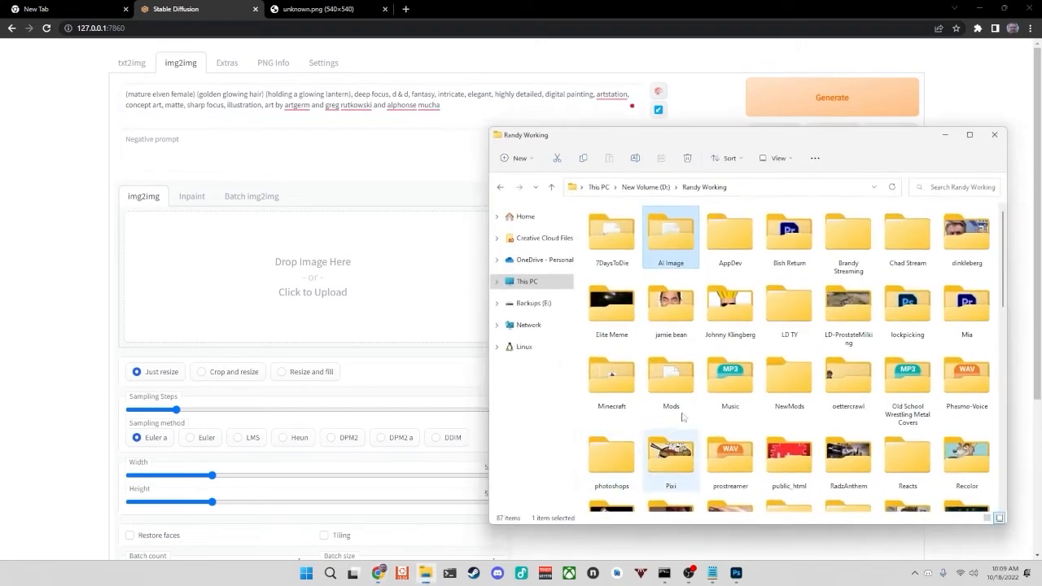
pyautogui.doubleClick(671, 232)
pyautogui.doubleClick(613, 240)
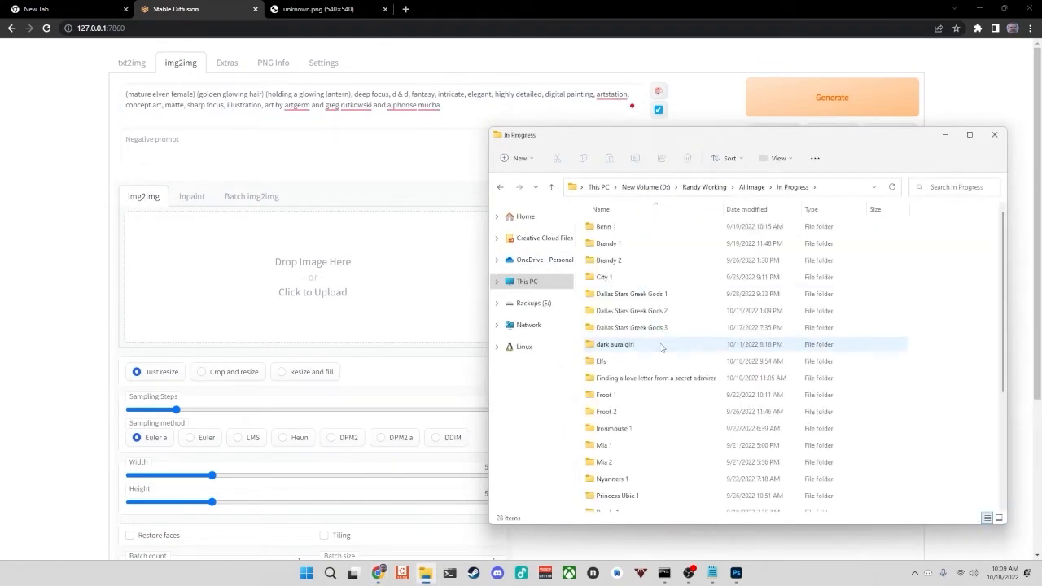
pyautogui.doubleClick(642, 362)
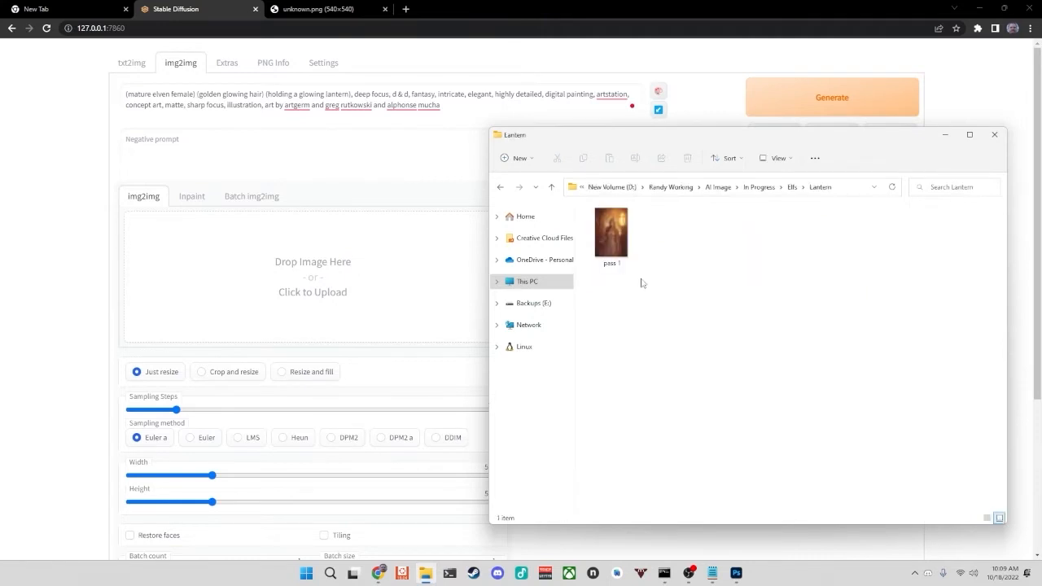
pyautogui.moveTo(640, 282); pyautogui.dragTo(407, 333)
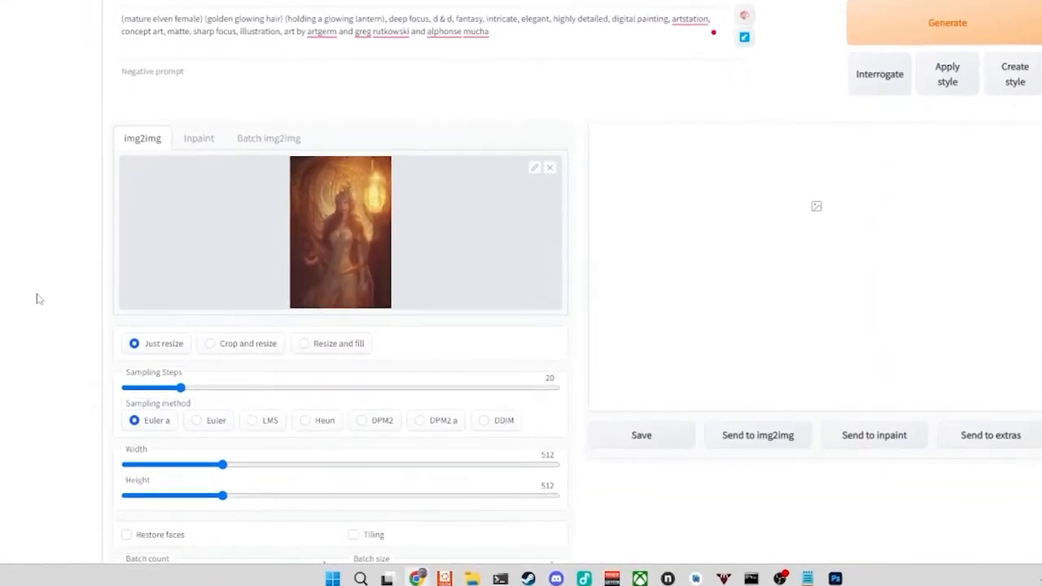
# - Configure img2img with 30 sampling steps, height 768, Restore faces enabled, batch size 2 and batch count 10
pyautogui.scroll(-2, 53, 332)
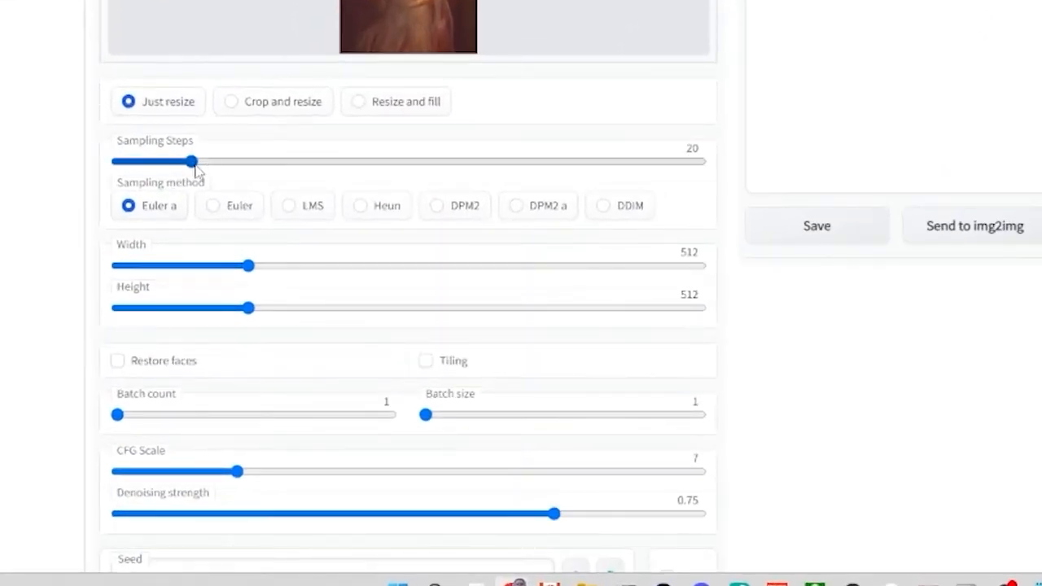
pyautogui.moveTo(193, 162); pyautogui.dragTo(231, 162)
pyautogui.moveTo(270, 316); pyautogui.dragTo(333, 312)
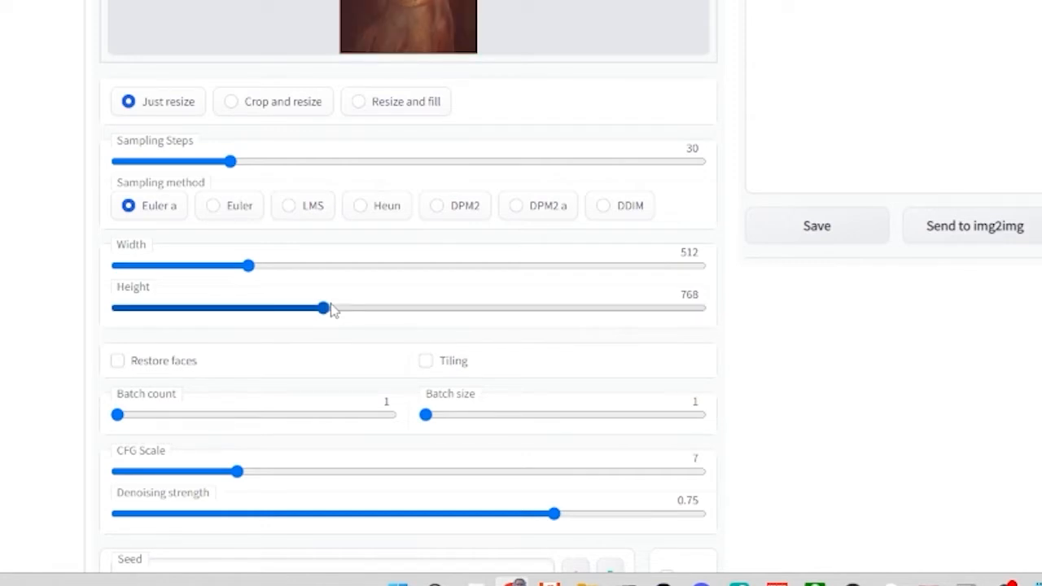
pyautogui.click(167, 361)
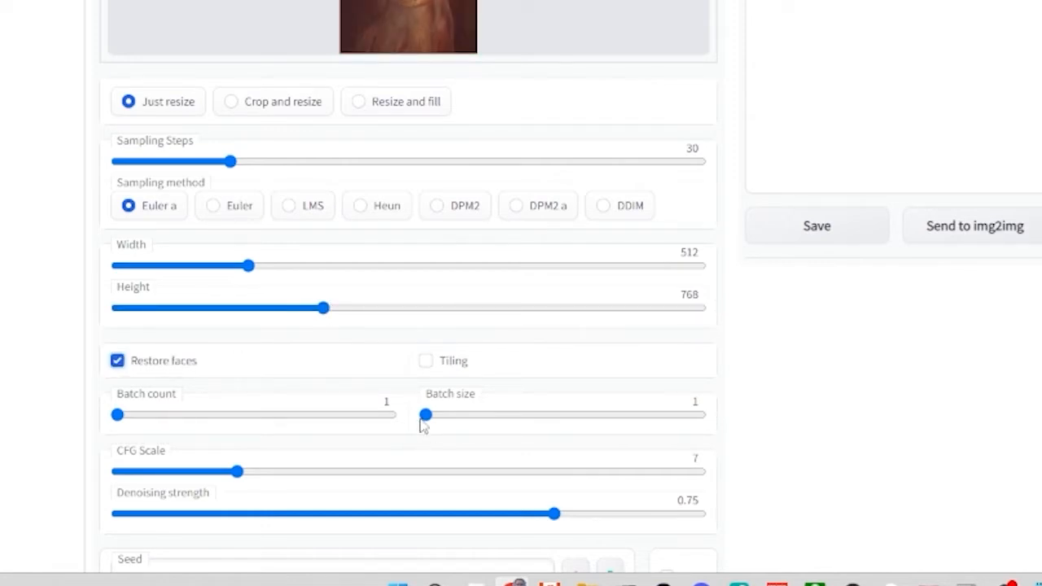
pyautogui.moveTo(425, 416); pyautogui.dragTo(451, 422)
pyautogui.moveTo(135, 419); pyautogui.dragTo(281, 415)
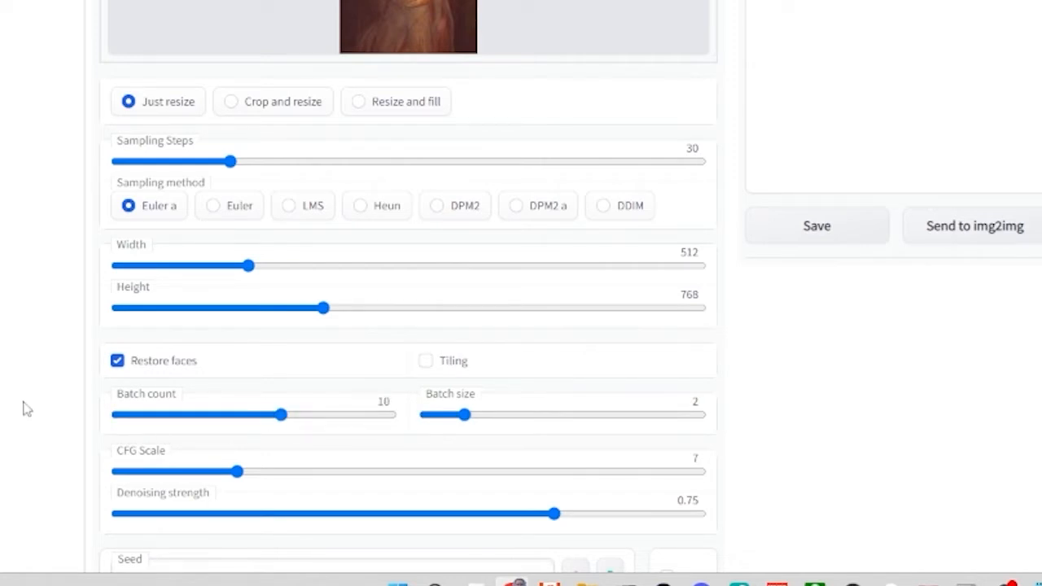
# - Set the CFG scale to 12 and the denoising strength to 0.5
pyautogui.scroll(-2, 27, 408)
pyautogui.scroll(4, 27, 405)
pyautogui.scroll(-4, 28, 404)
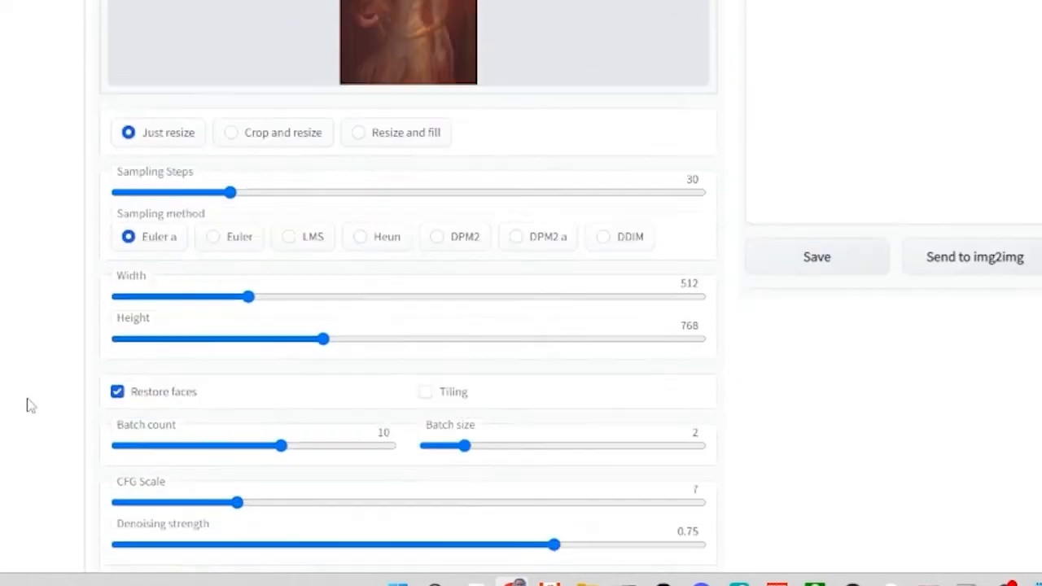
pyautogui.moveTo(236, 289); pyautogui.dragTo(340, 288)
pyautogui.scroll(4, 736, 317)
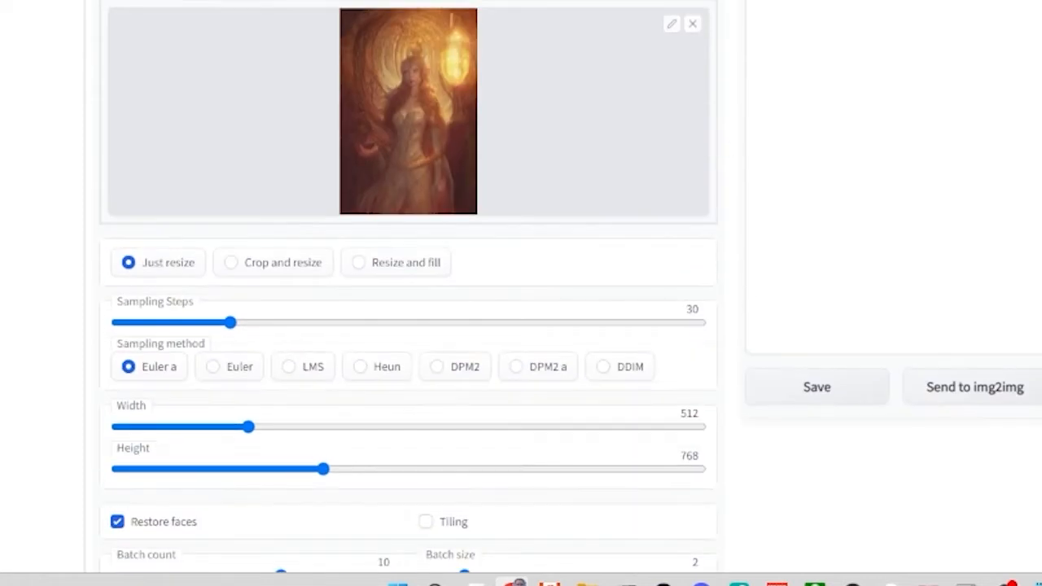
pyautogui.scroll(-4, 628, 293)
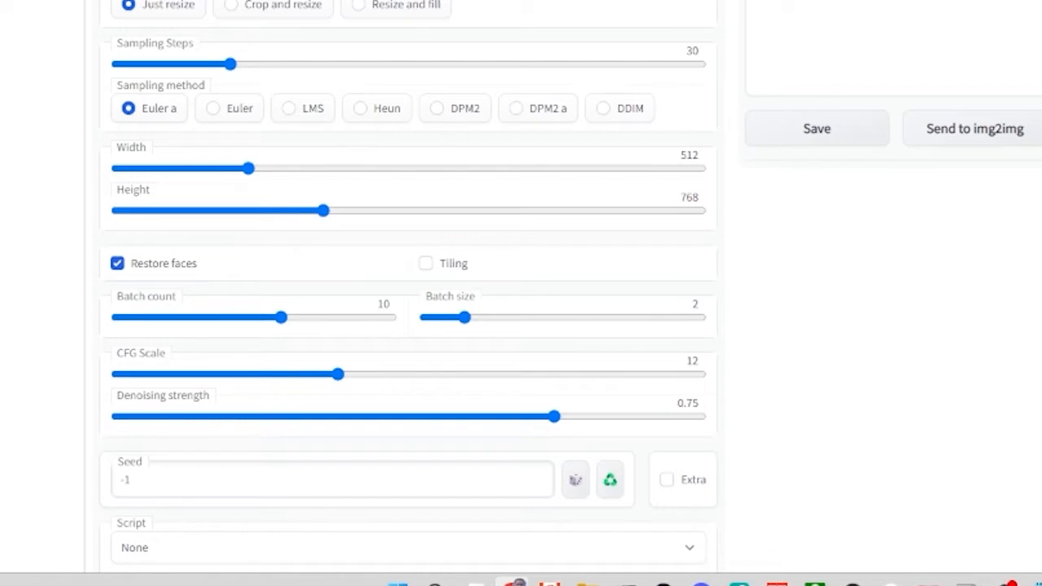
pyautogui.moveTo(559, 422); pyautogui.dragTo(412, 427)
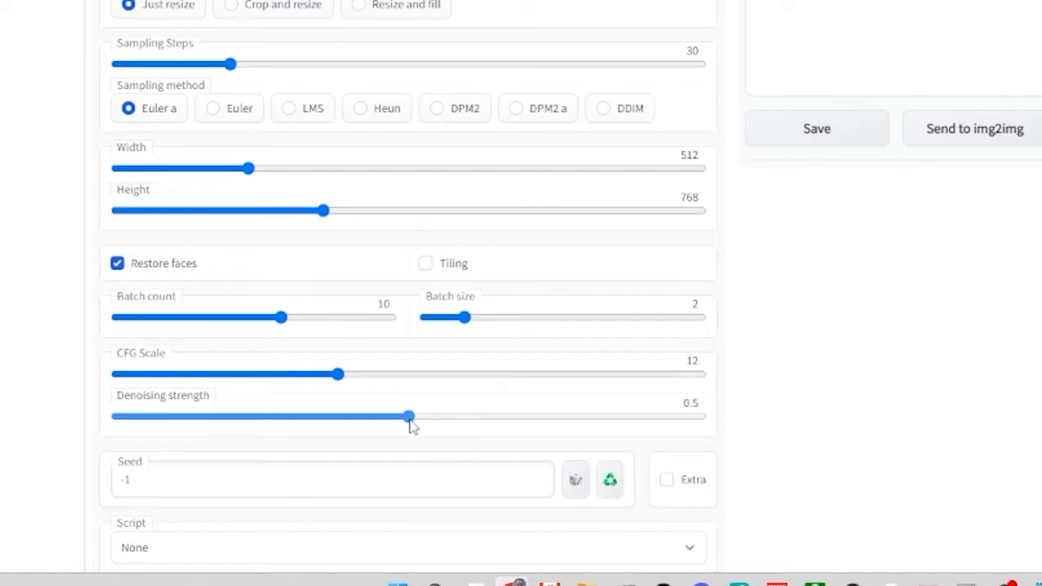
# - Generate the img2img batch and check its progress in the command console window
pyautogui.scroll(-1, 930, 406)
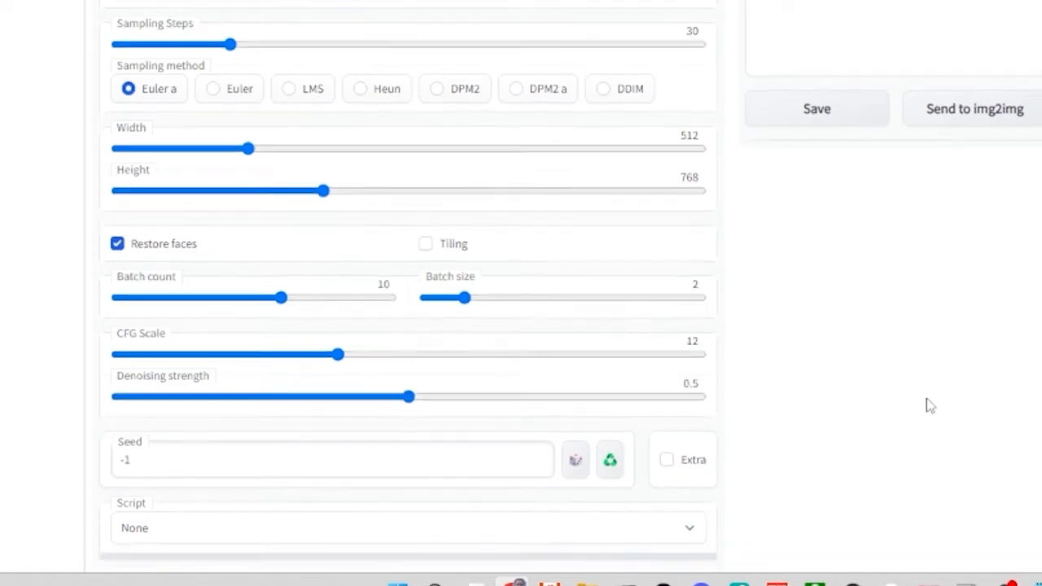
pyautogui.scroll(4, 952, 350)
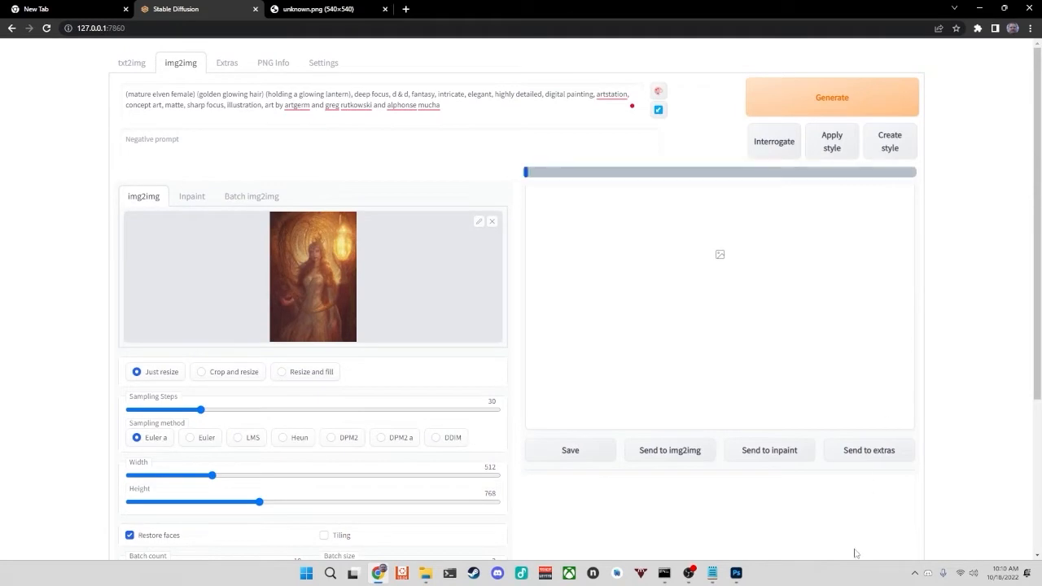
pyautogui.click(665, 572)
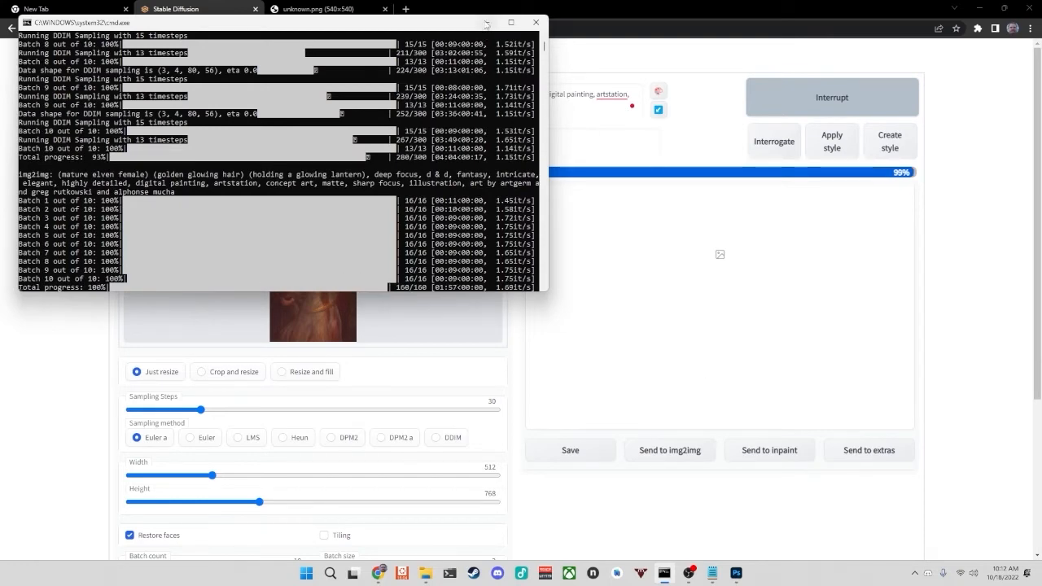
pyautogui.click(487, 23)
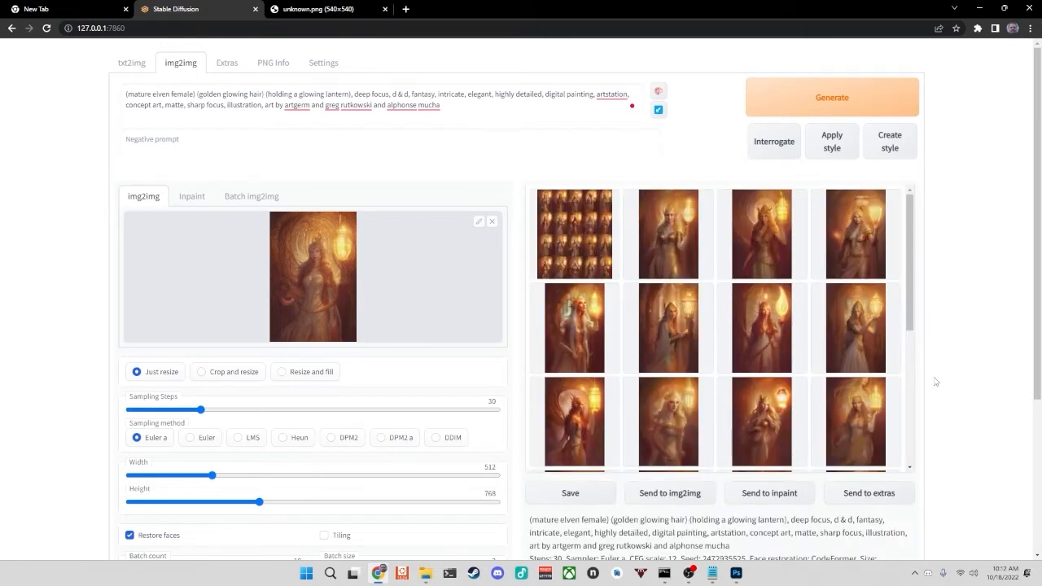
# - Compare the first generated elf image with the source image at full size, switching between the two
pyautogui.click(678, 257)
pyautogui.click(702, 271)
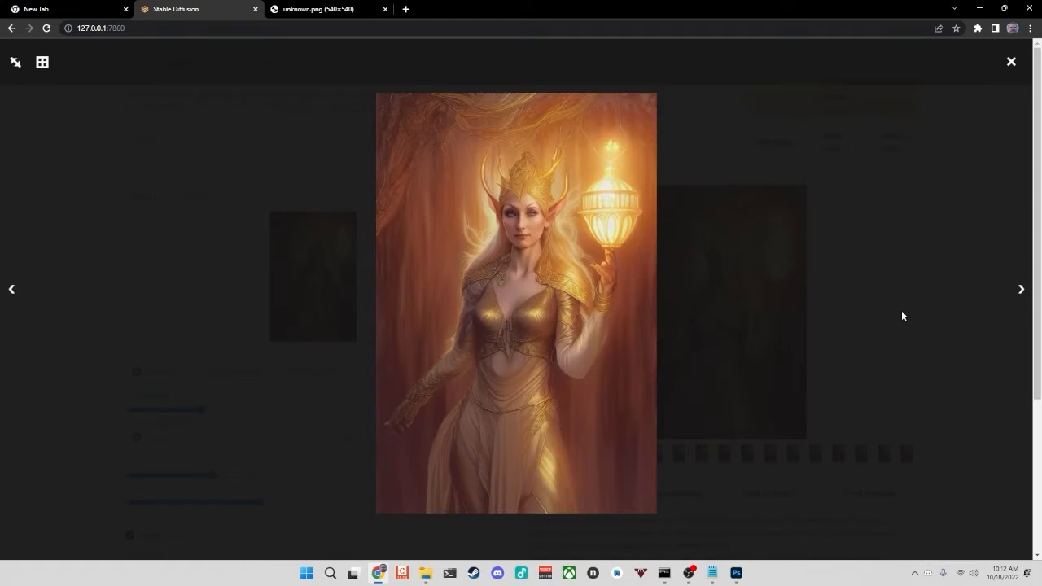
pyautogui.click(901, 316)
pyautogui.click(296, 278)
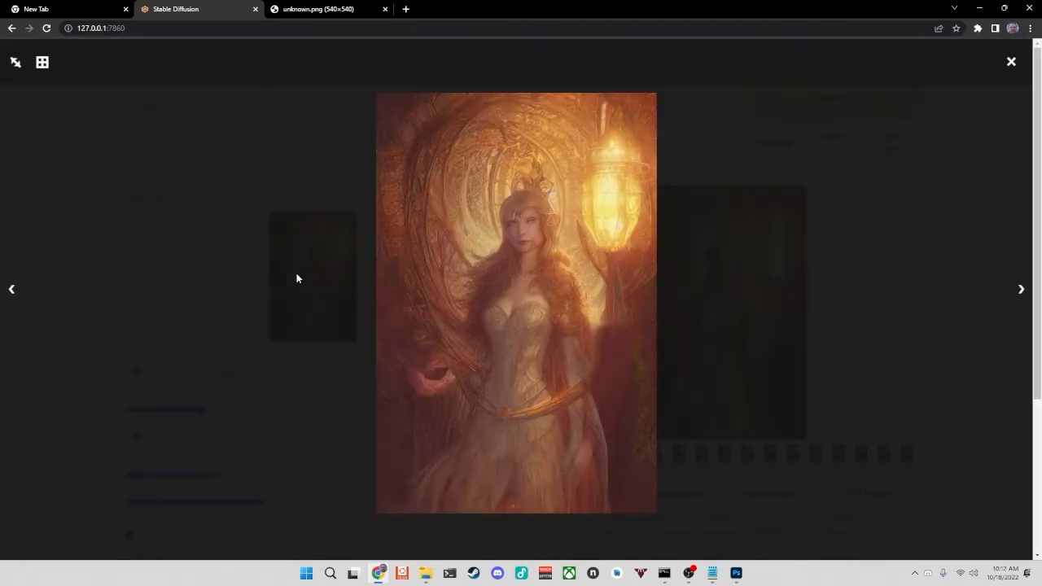
pyautogui.click(910, 300)
pyautogui.click(714, 282)
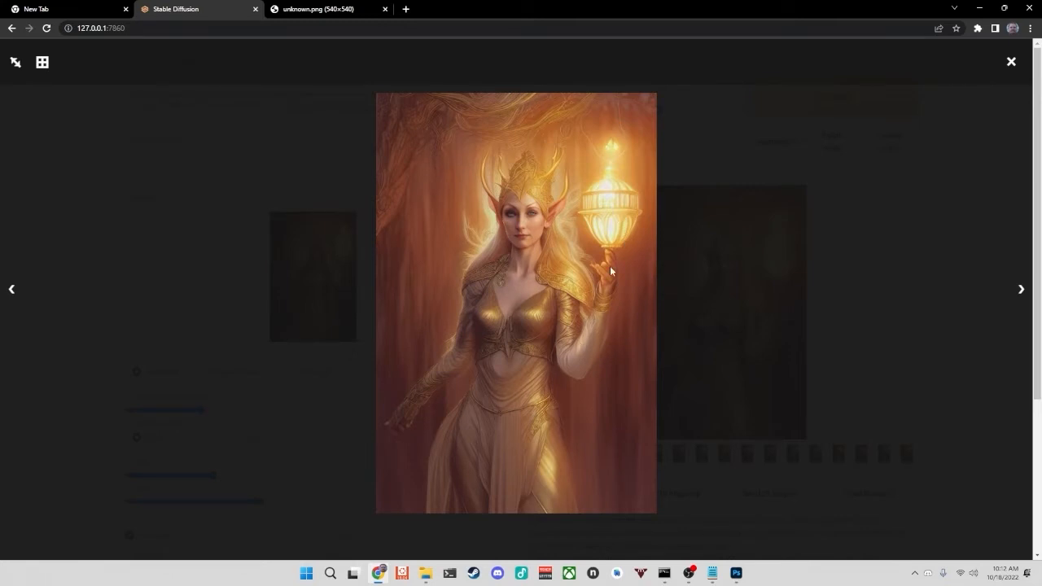
pyautogui.click(862, 264)
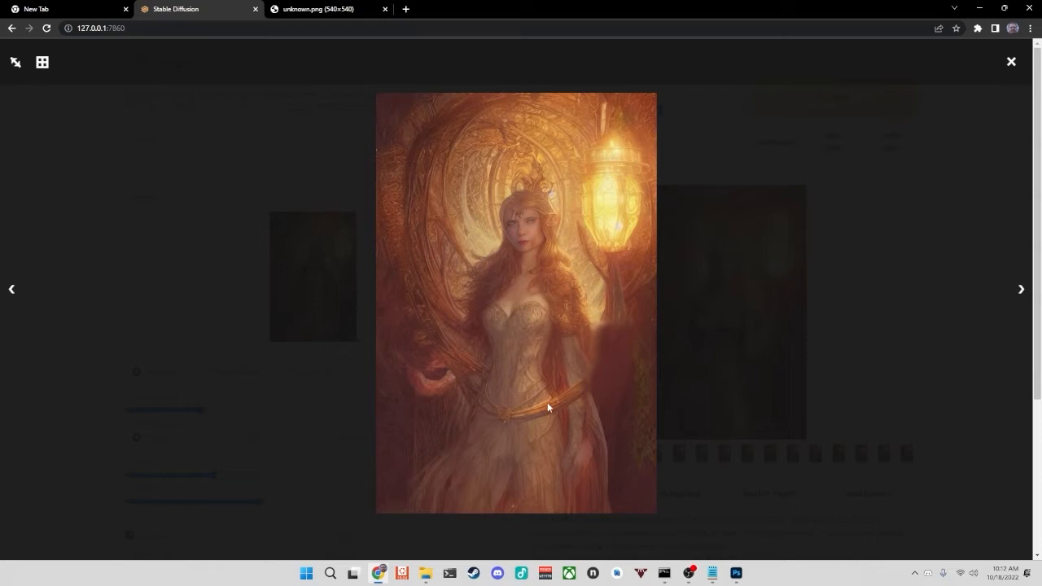
pyautogui.click(877, 294)
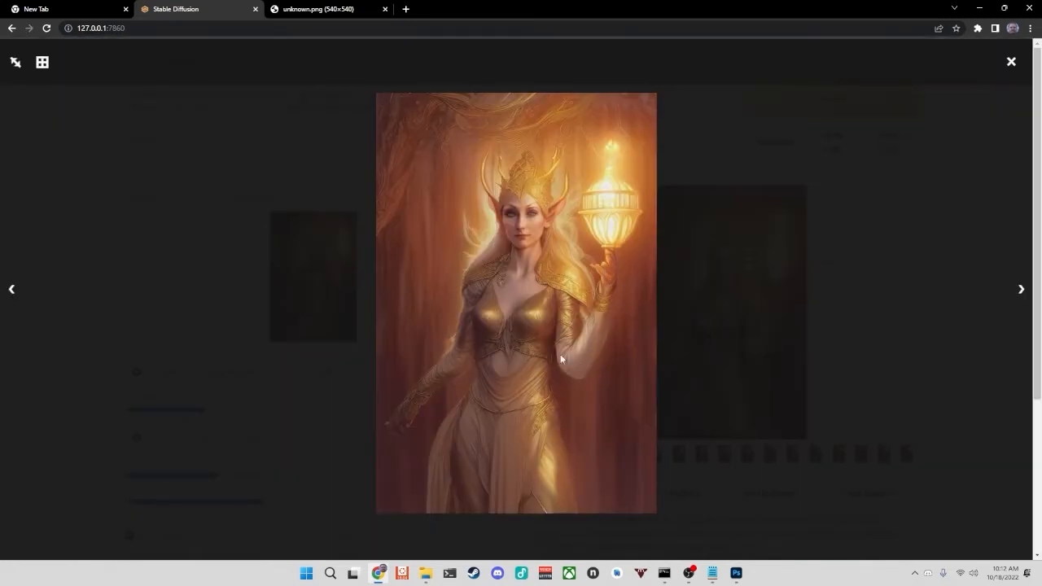
# - Browse the first half of the generated elf variations at full size, judging the face, hands and lantern in each
pyautogui.click(1020, 290)
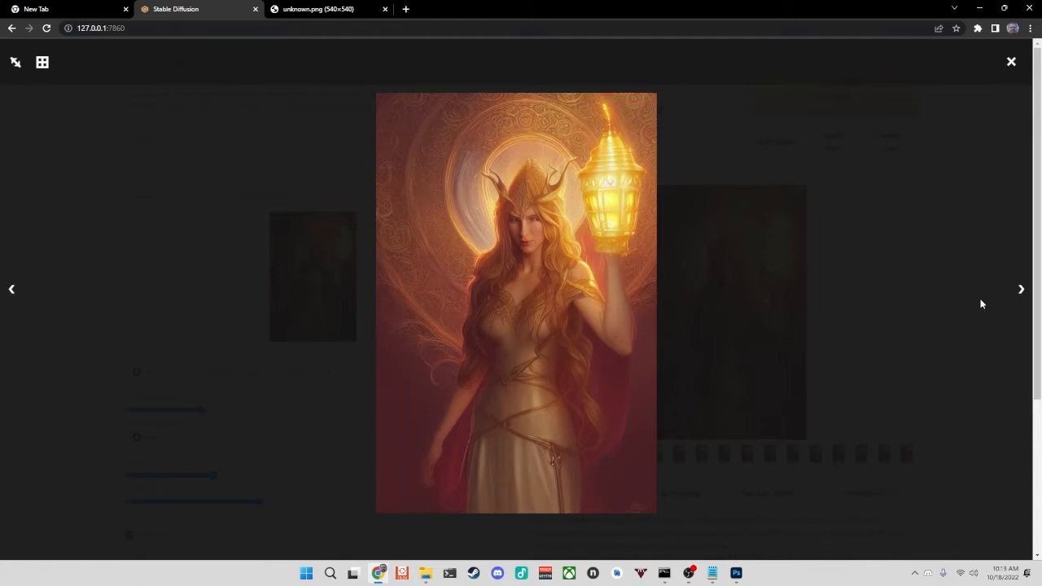
pyautogui.click(1021, 290)
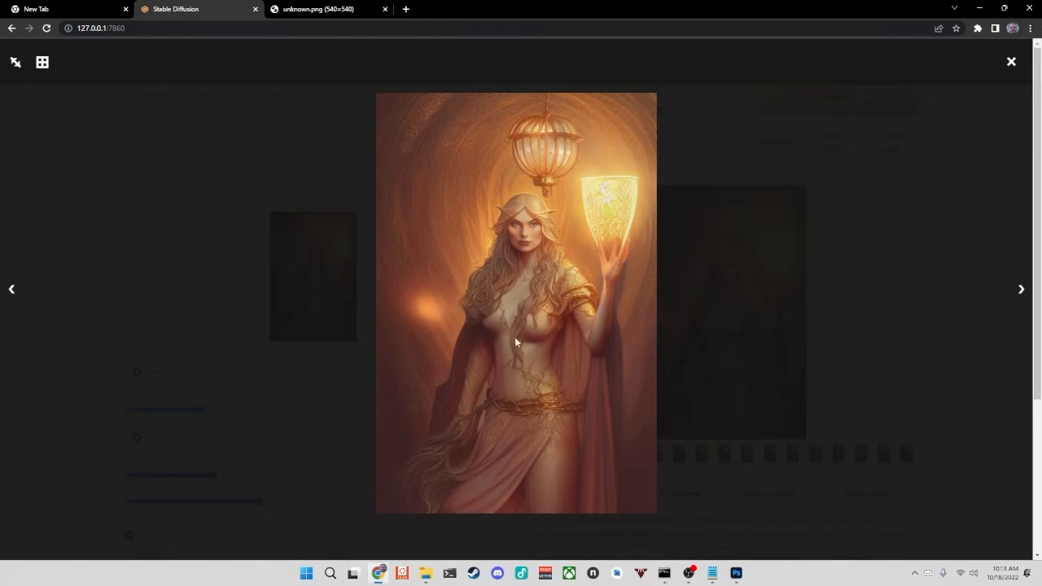
pyautogui.click(1021, 291)
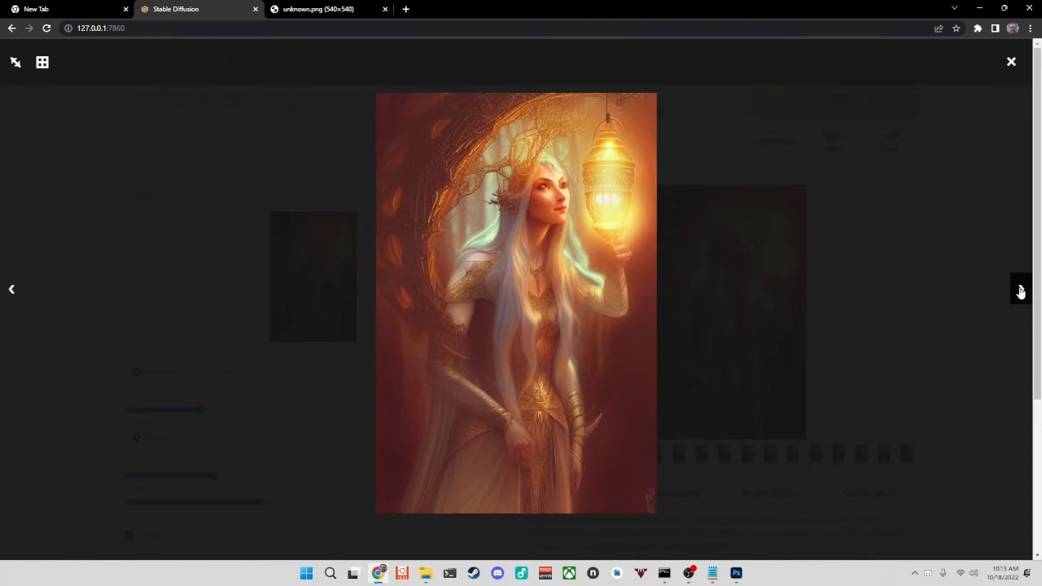
pyautogui.click(1021, 290)
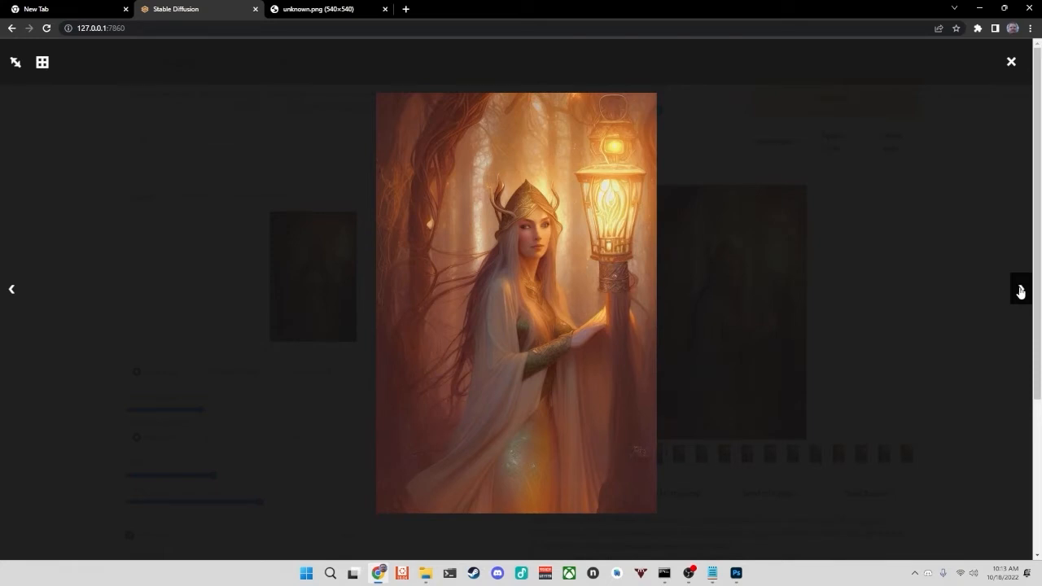
pyautogui.click(1021, 291)
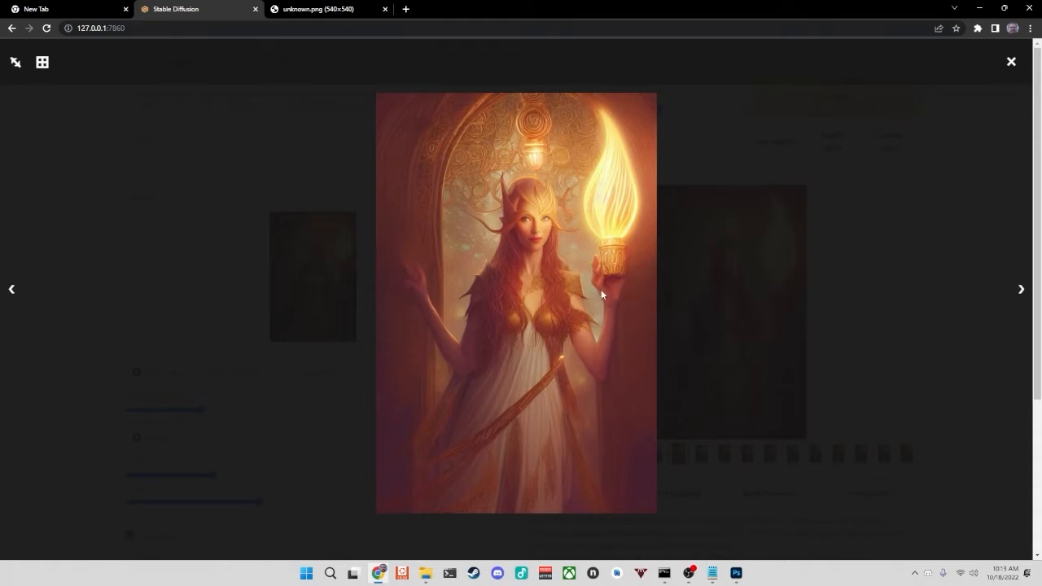
pyautogui.click(1021, 291)
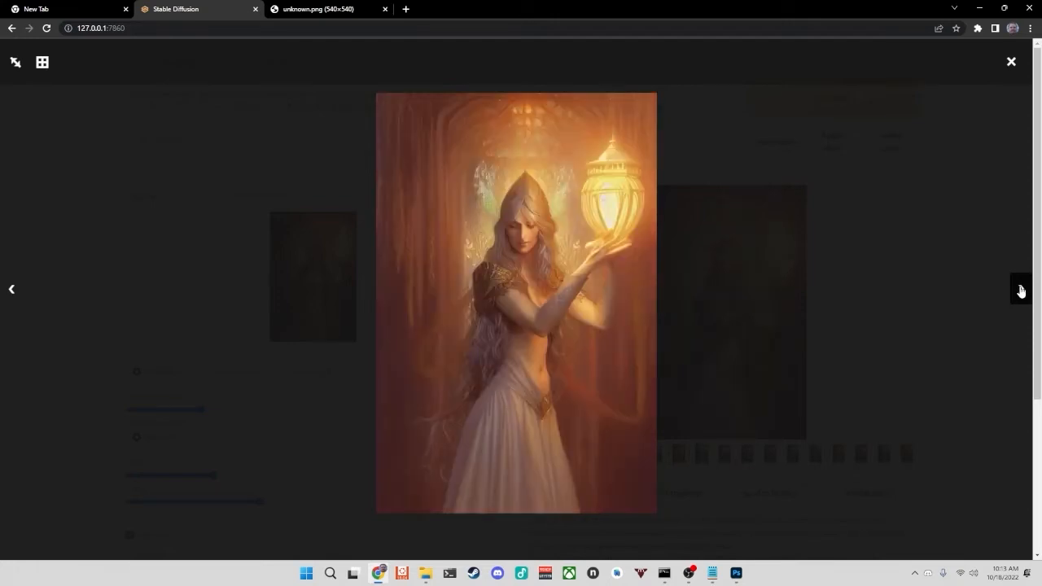
pyautogui.click(1021, 290)
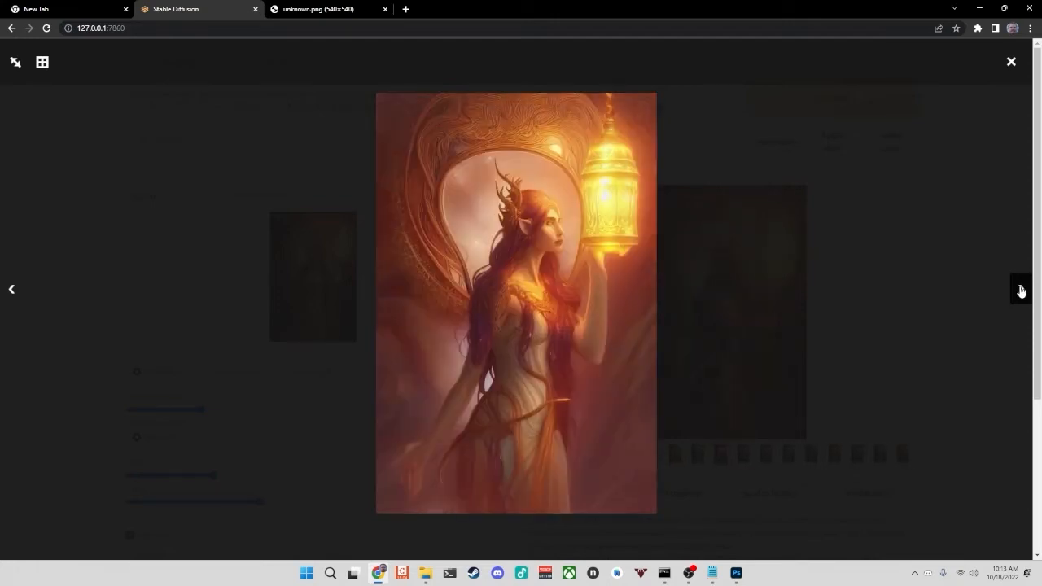
pyautogui.click(1021, 291)
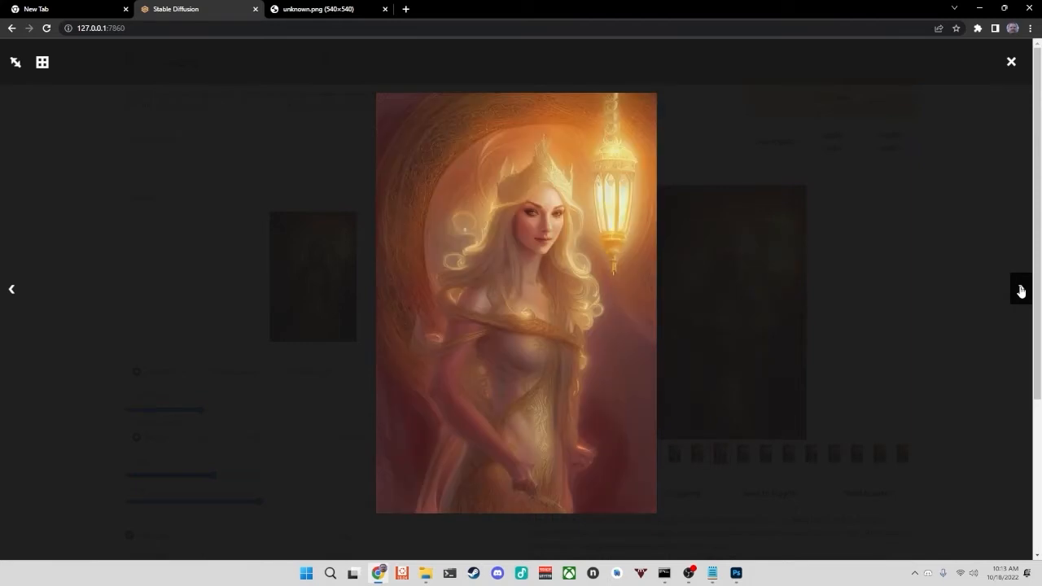
pyautogui.click(1021, 291)
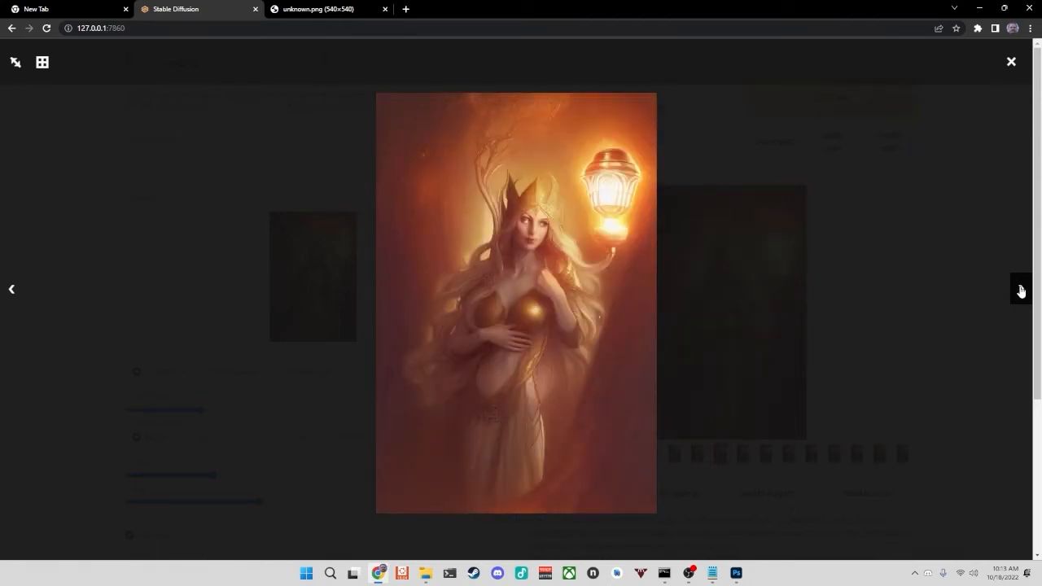
pyautogui.click(1021, 290)
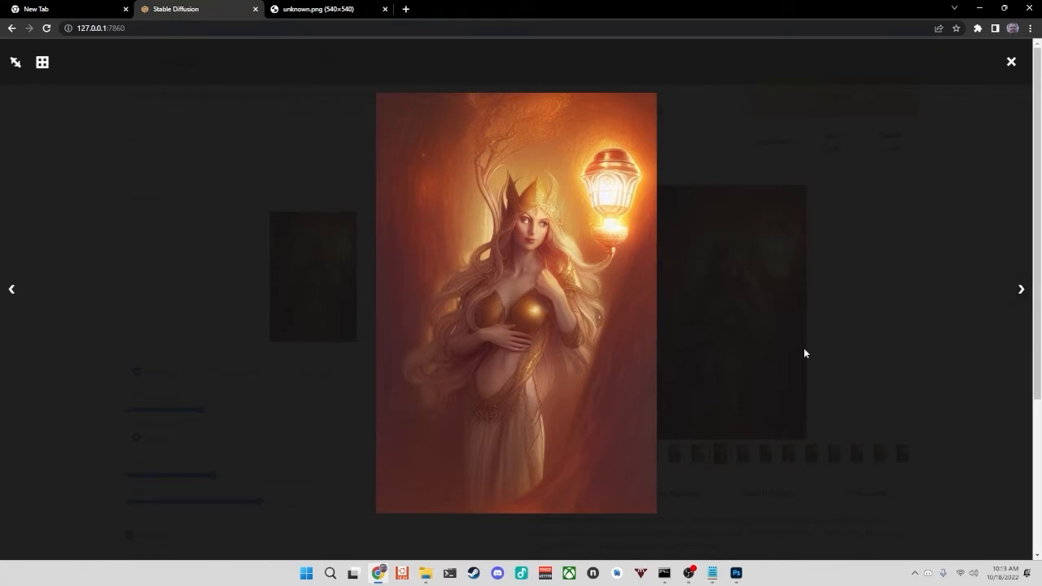
# - Compare the elf beside the wall lamp with the following two-figure variation, going back and forth between them
pyautogui.click(1017, 293)
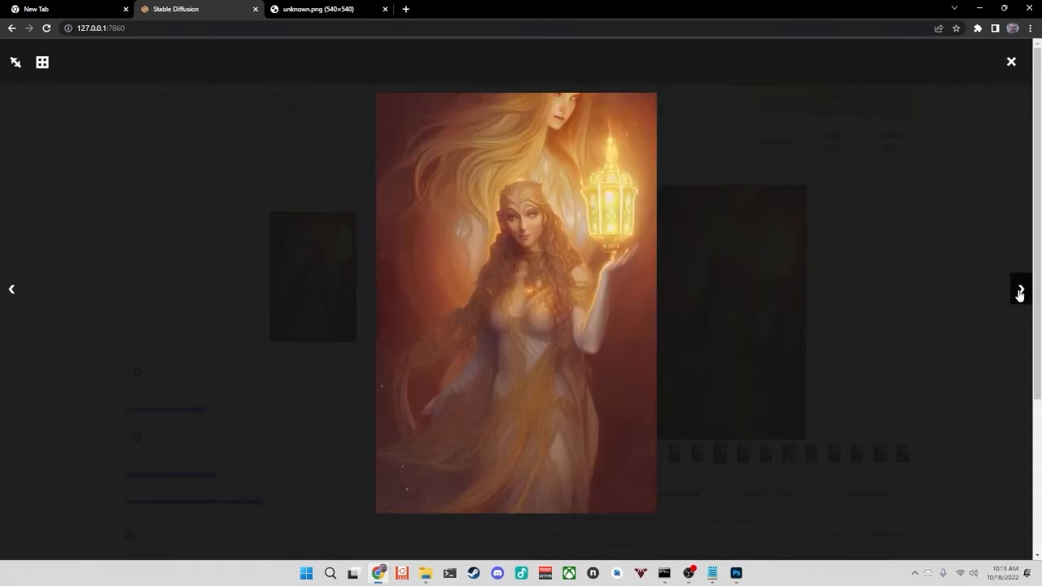
pyautogui.click(14, 292)
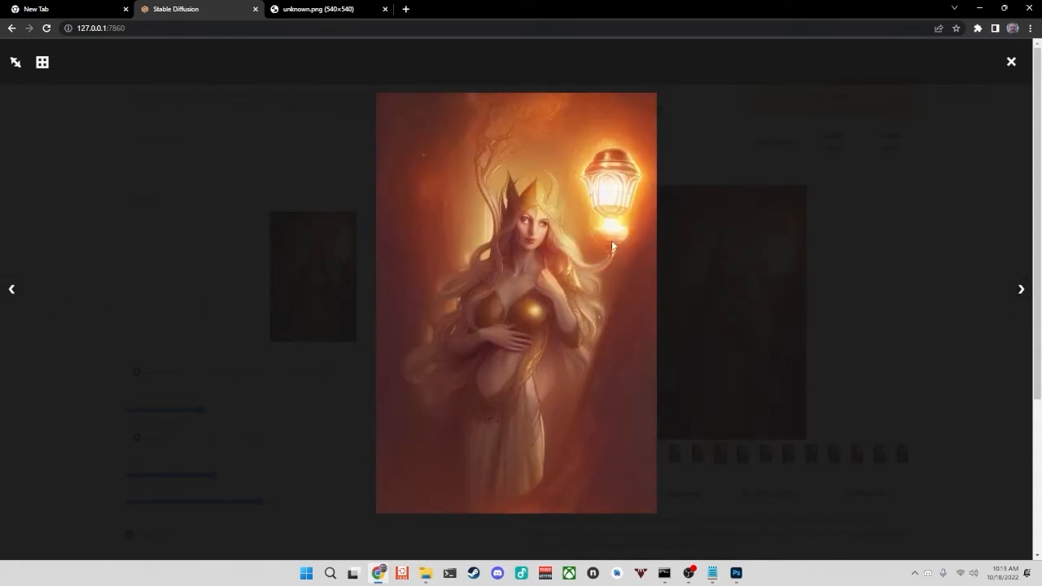
pyautogui.click(1021, 292)
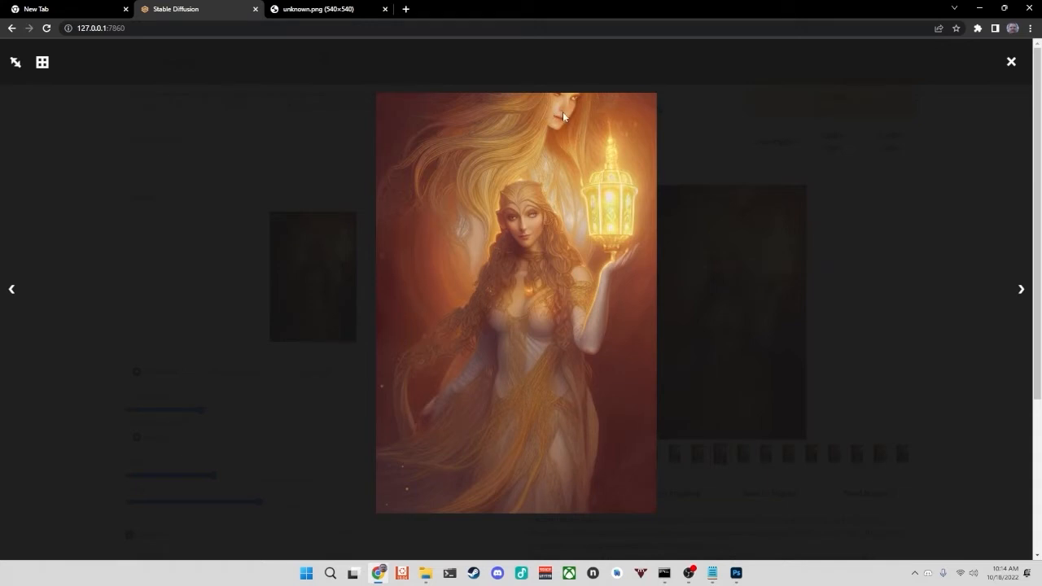
# - Examine the remaining generated variations at full size, through to the last image of the batch
pyautogui.click(1020, 295)
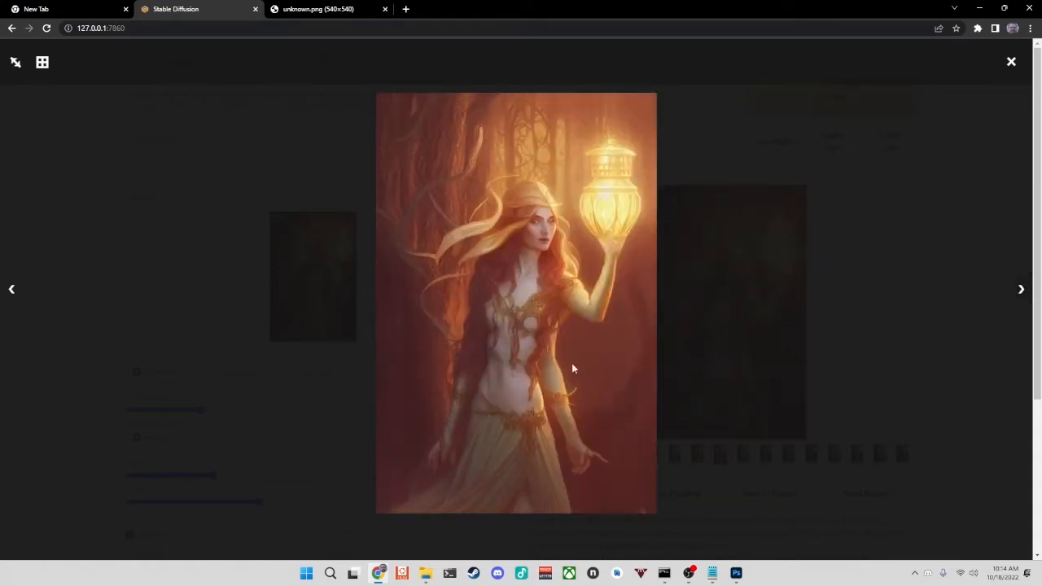
pyautogui.click(1018, 295)
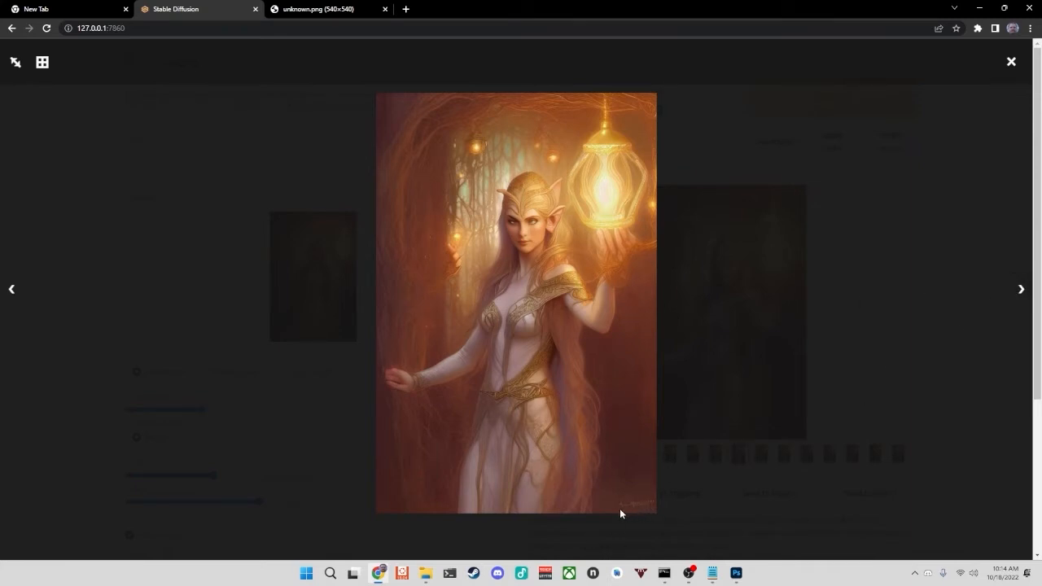
pyautogui.click(1021, 295)
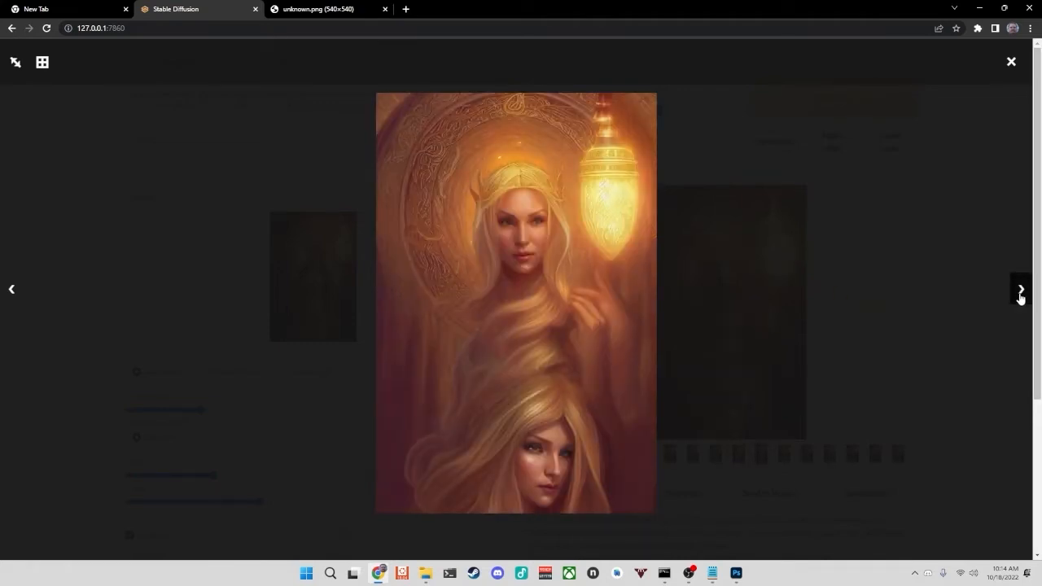
pyautogui.click(1021, 295)
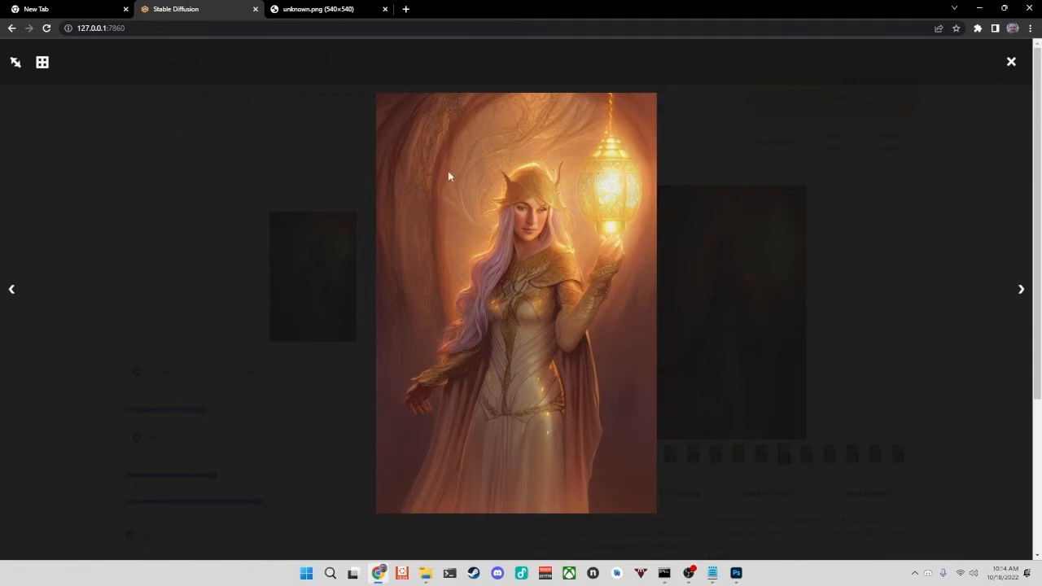
pyautogui.click(1023, 291)
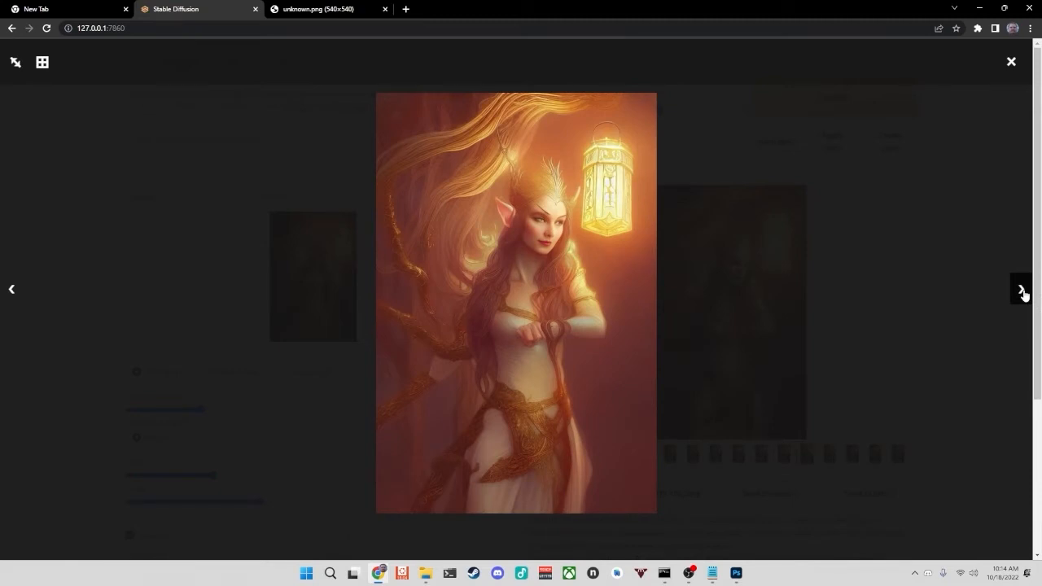
pyautogui.click(1022, 291)
pyautogui.click(1023, 292)
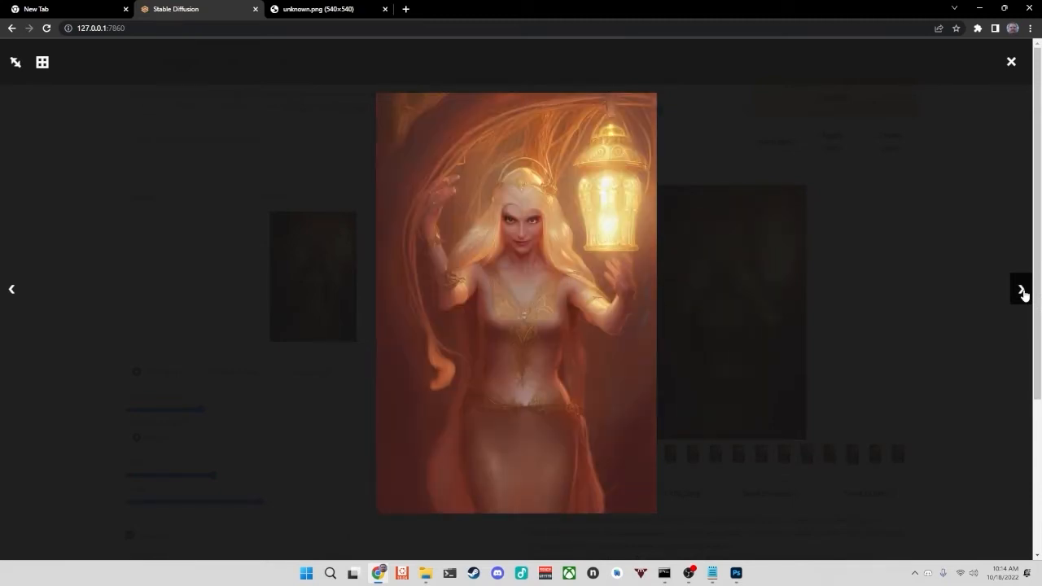
pyautogui.click(1023, 292)
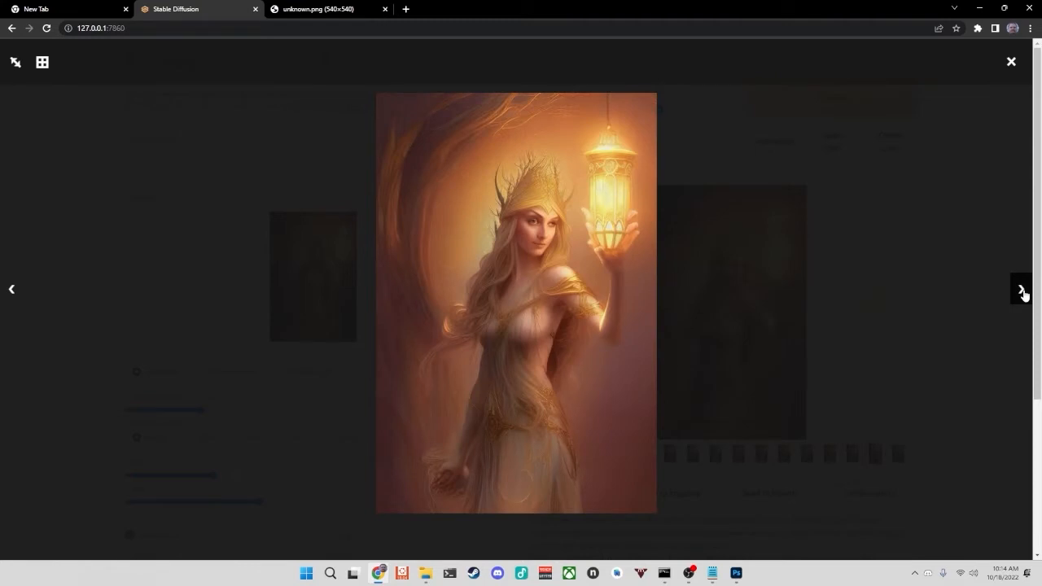
pyautogui.click(1022, 291)
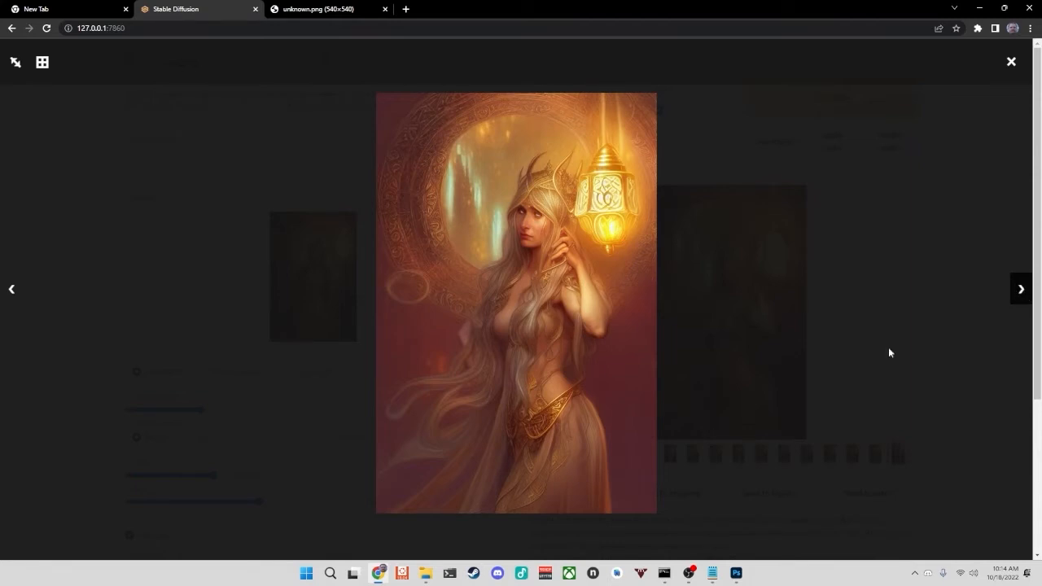
# - Go through the batch a second time from its first image to the two-figure variation, and close the full-size view
pyautogui.click(1018, 292)
pyautogui.click(1018, 291)
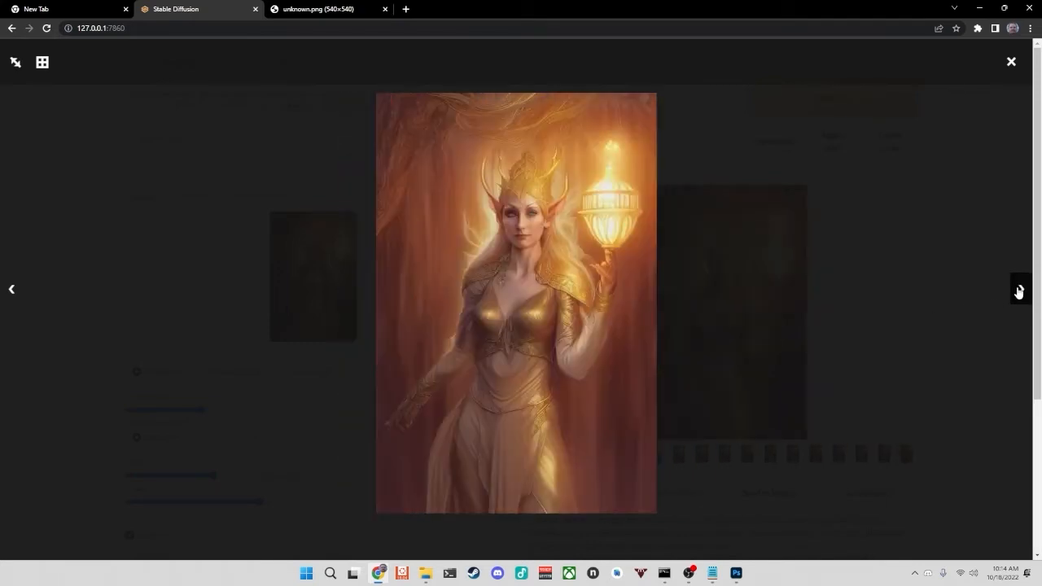
pyautogui.click(1018, 291)
pyautogui.click(1018, 292)
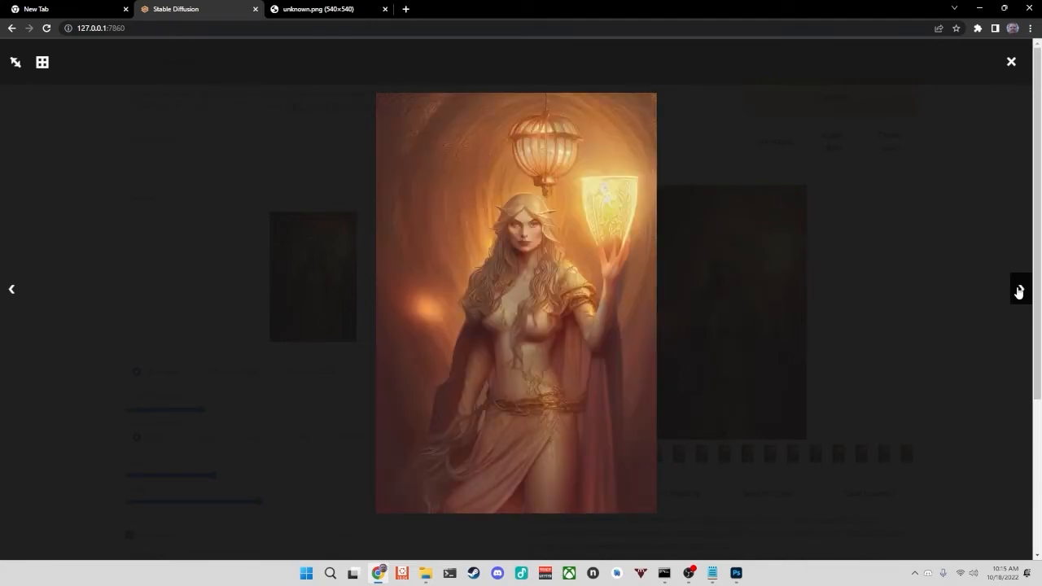
pyautogui.click(1019, 291)
pyautogui.click(1019, 292)
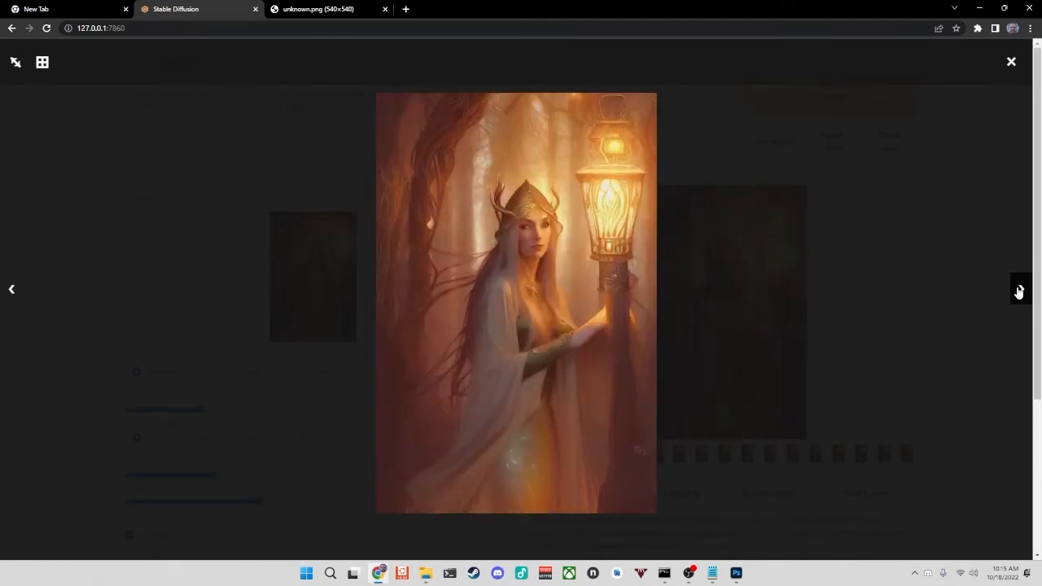
pyautogui.click(1019, 292)
pyautogui.click(1018, 292)
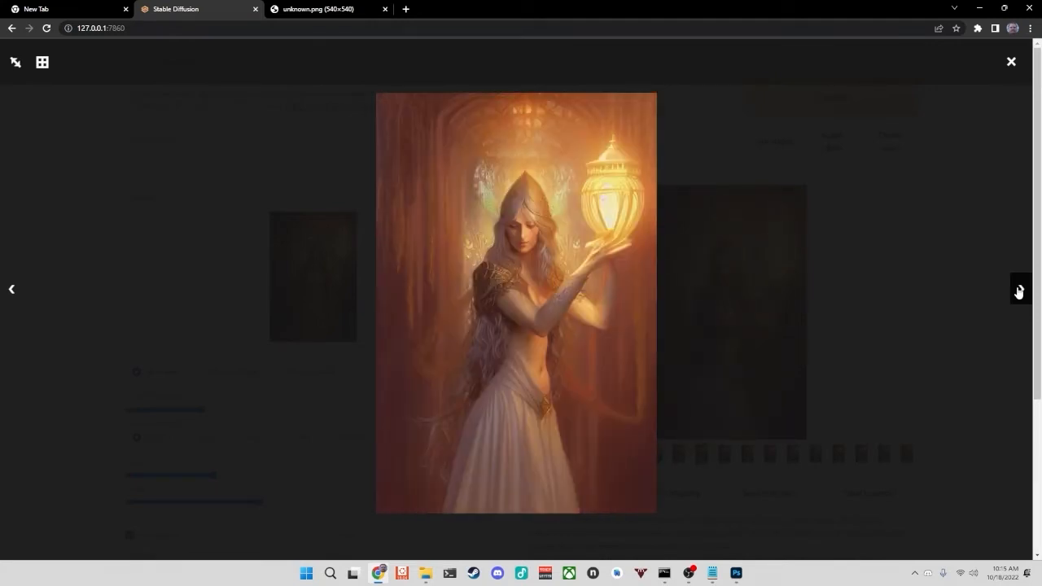
pyautogui.click(1018, 291)
pyautogui.click(1018, 291)
pyautogui.click(1019, 292)
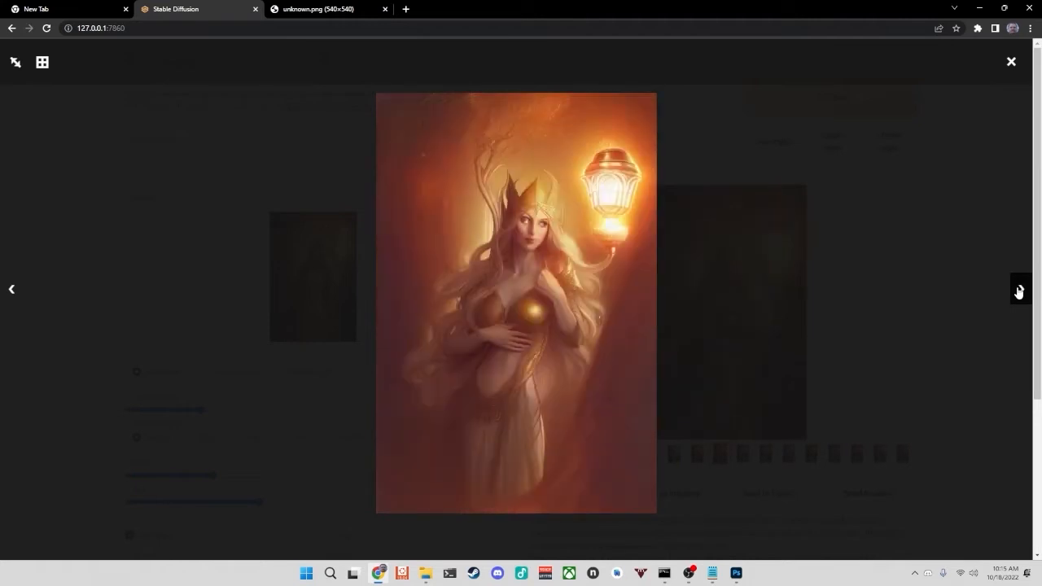
pyautogui.click(1019, 285)
pyautogui.click(1011, 70)
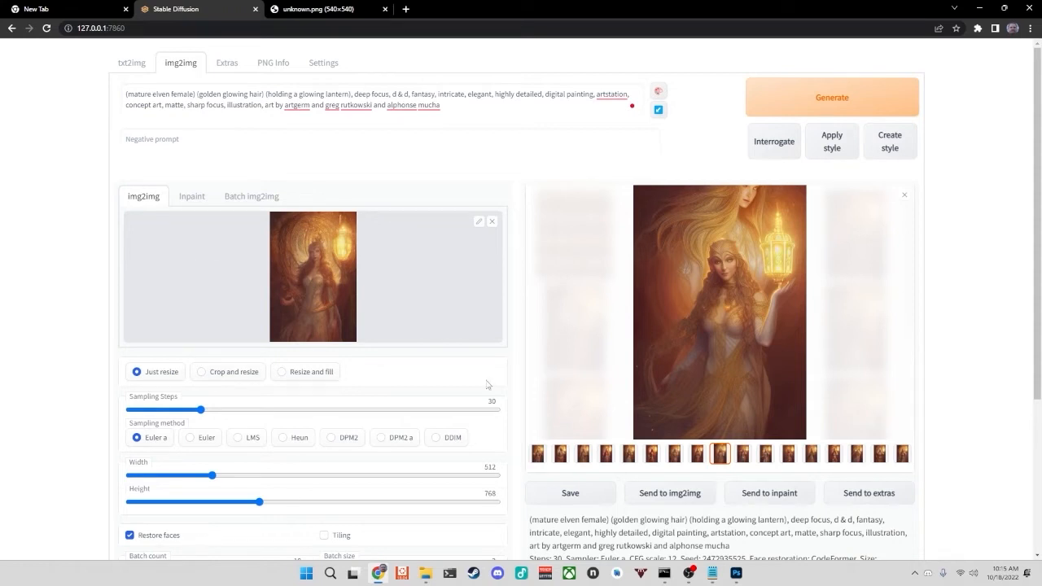
# - Check the img2img settings down to the denoising strength, and inspect the source image at full size
pyautogui.scroll(-1, 439, 435)
pyautogui.scroll(-1, 439, 435)
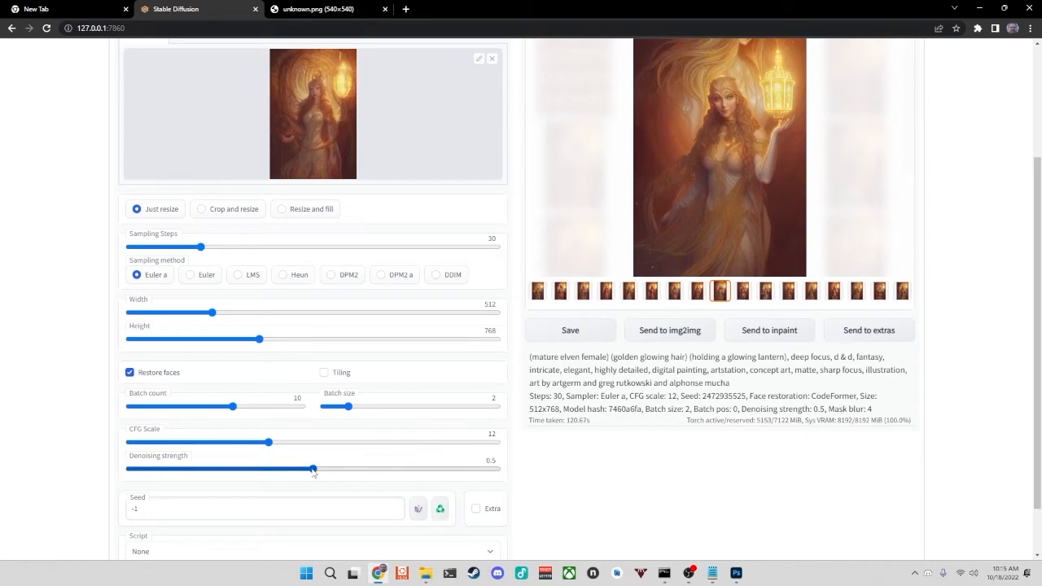
pyautogui.scroll(2, 479, 470)
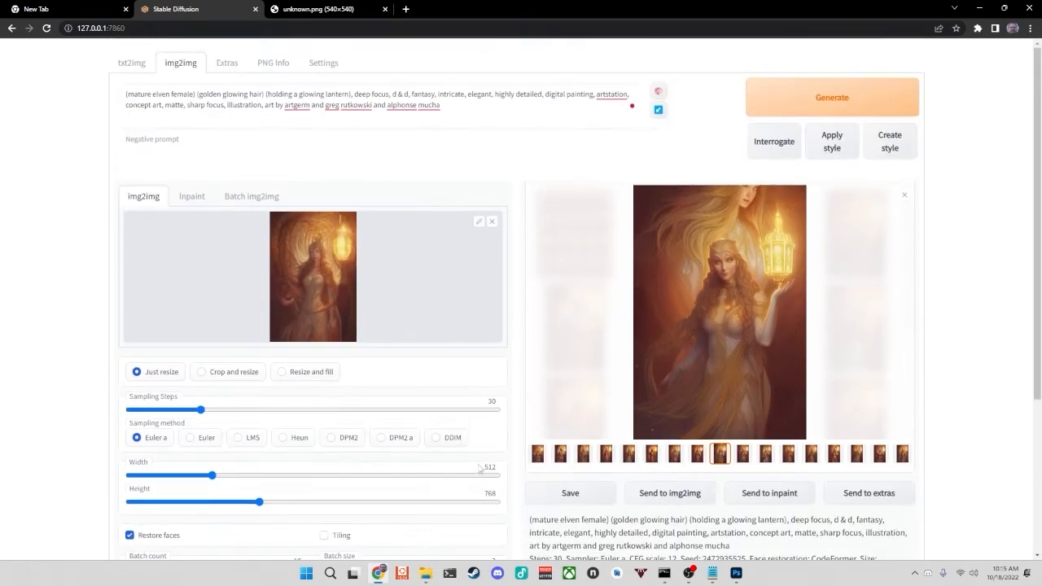
pyautogui.click(323, 303)
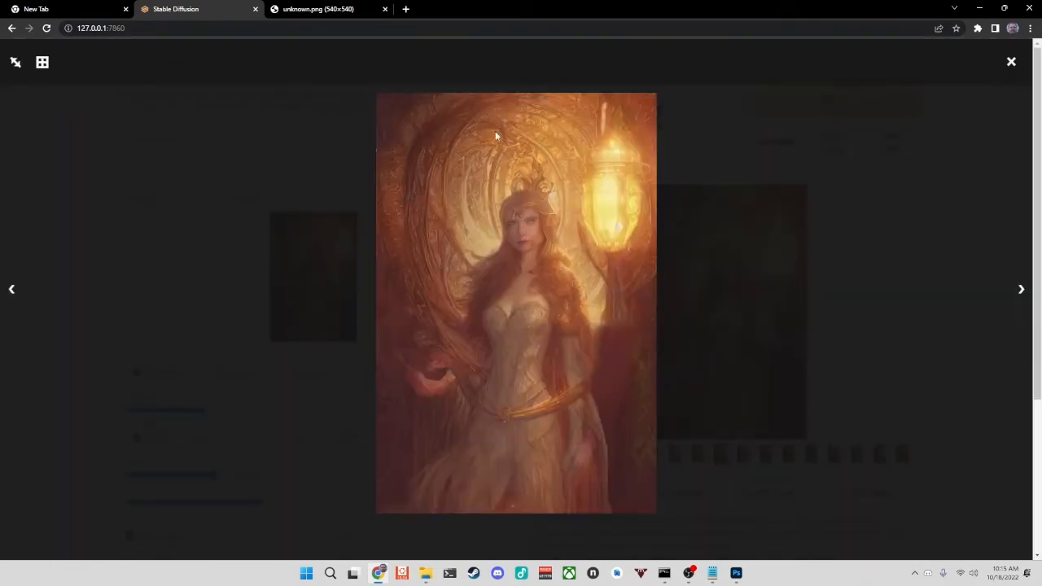
pyautogui.click(203, 285)
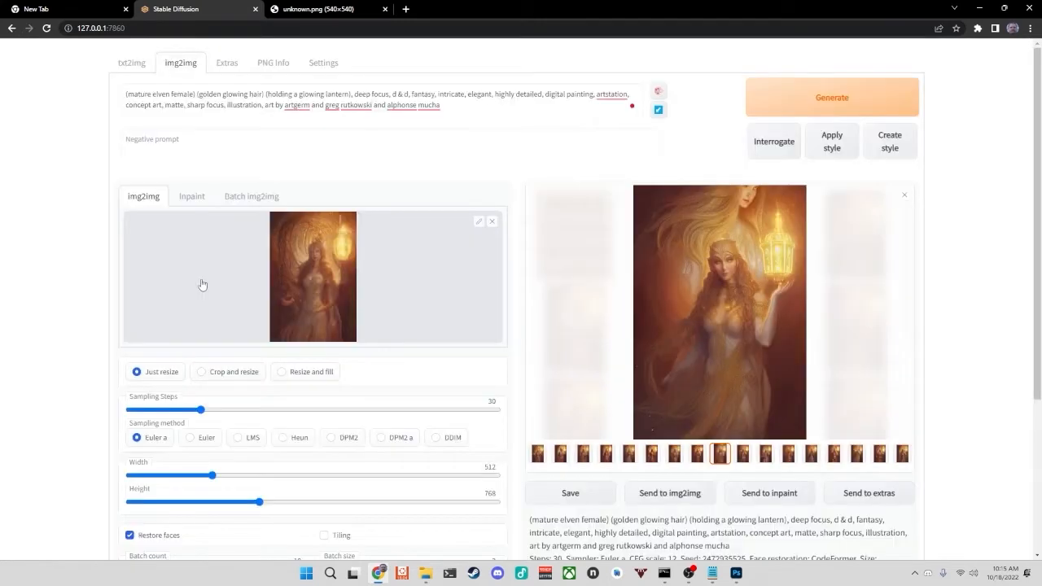
# - Add "intricate dress, ornate background," after the glowing lantern phrase in the prompt, and wrap that lantern phrase in a second pair of parentheses
pyautogui.click(351, 93)
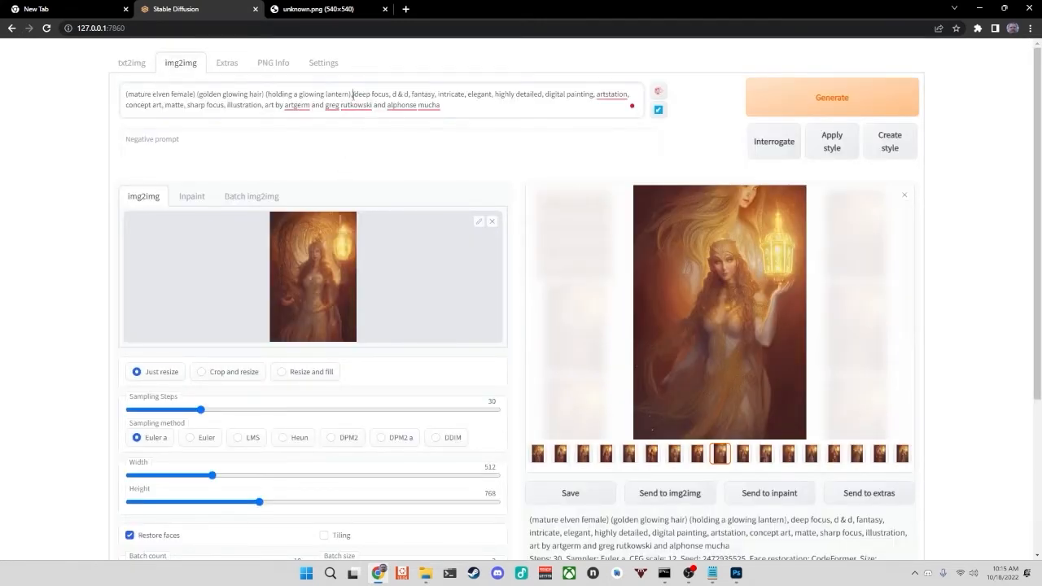
pyautogui.write('int')
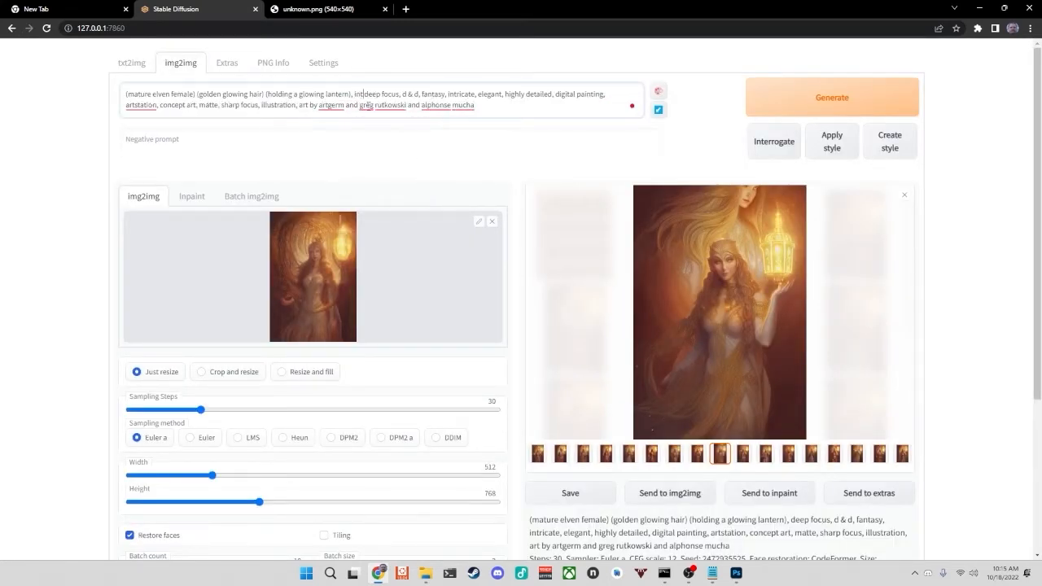
pyautogui.write('ricate')
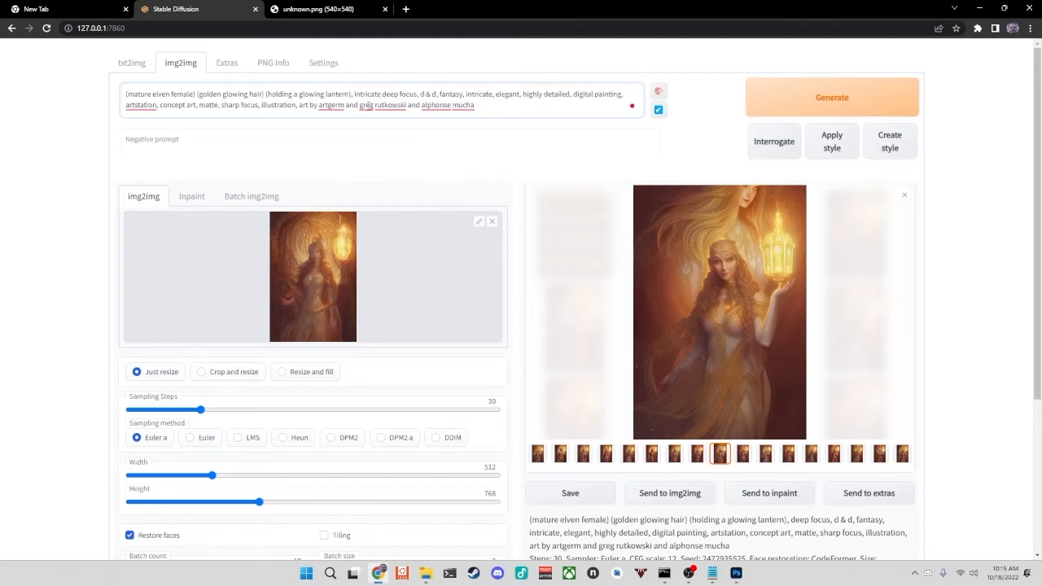
pyautogui.press('BackSpace')
pyautogui.press('BackSpace')
pyautogui.press('BackSpace')
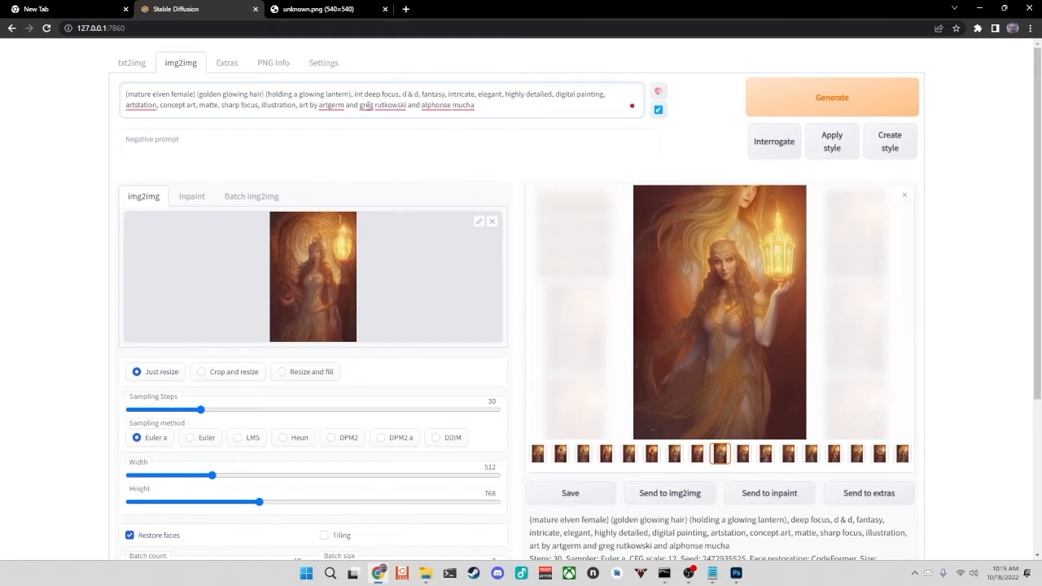
pyautogui.write('ricate dress,')
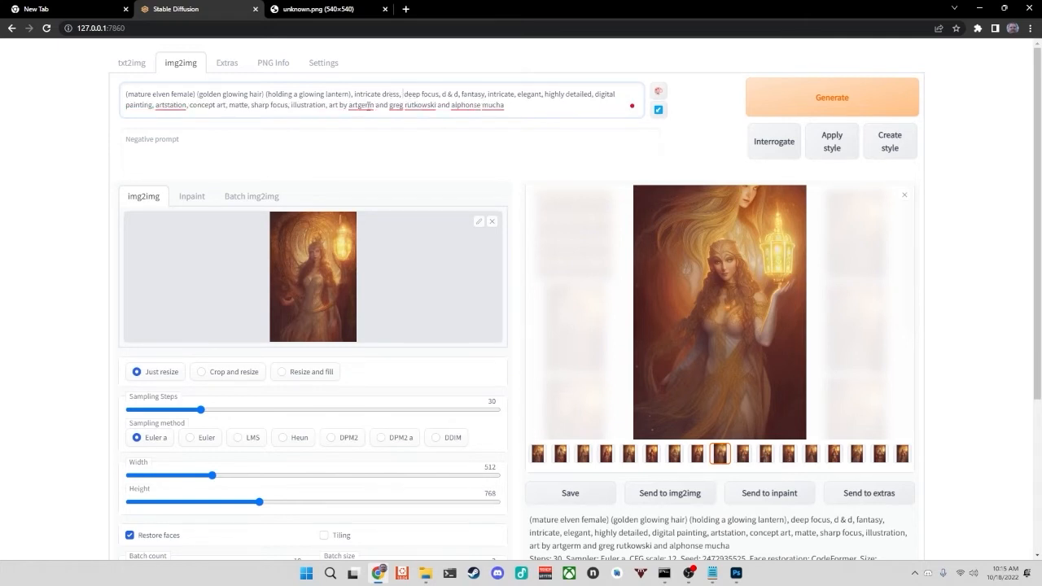
pyautogui.write(' ornate backgrou')
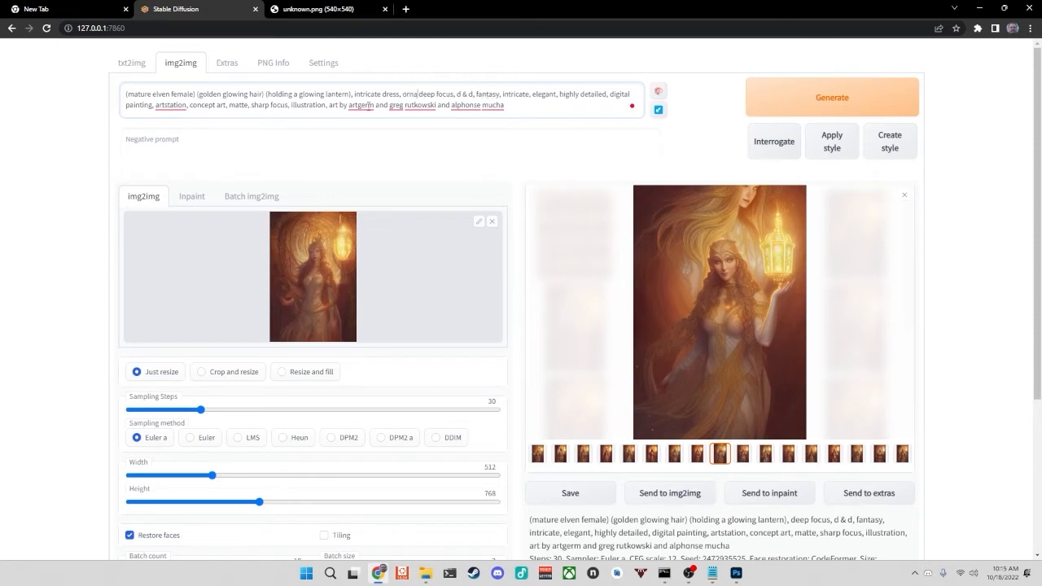
pyautogui.write('nd,')
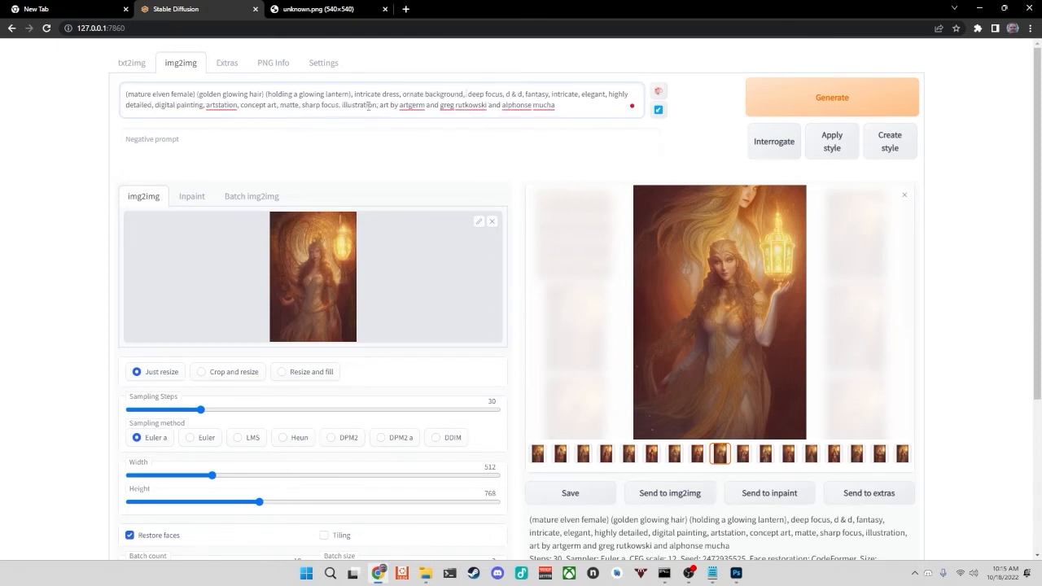
pyautogui.press('BackSpace')
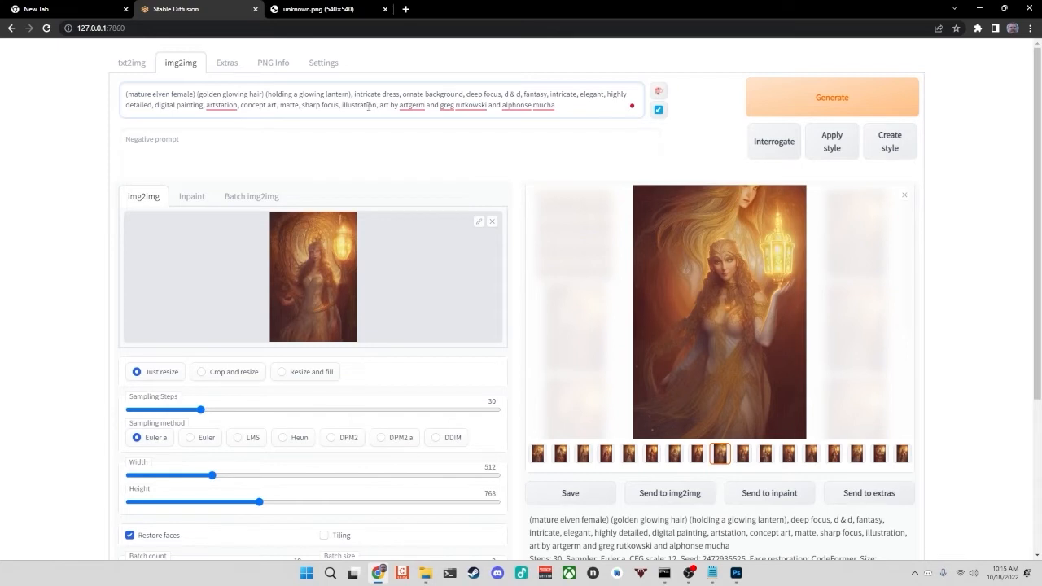
pyautogui.write('(')
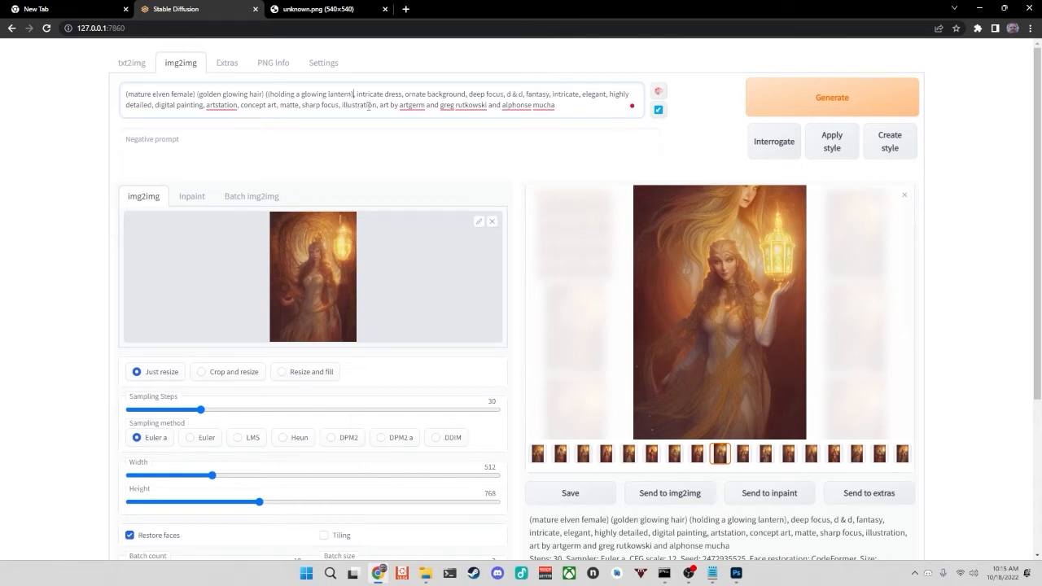
pyautogui.write(')')
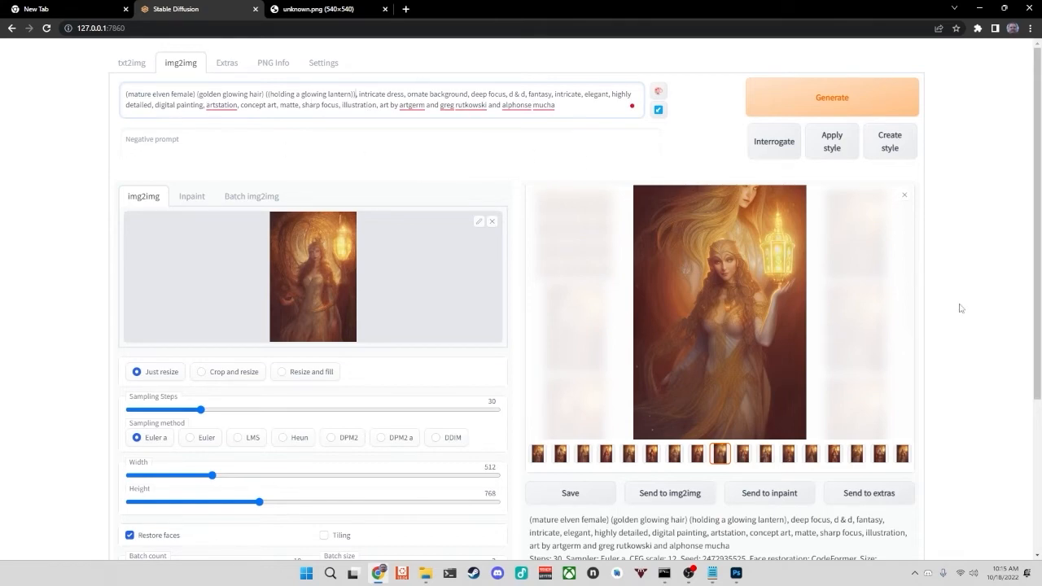
# - Close the enlarged result and set the CFG Scale to 13
pyautogui.click(904, 196)
pyautogui.scroll(-2, 975, 302)
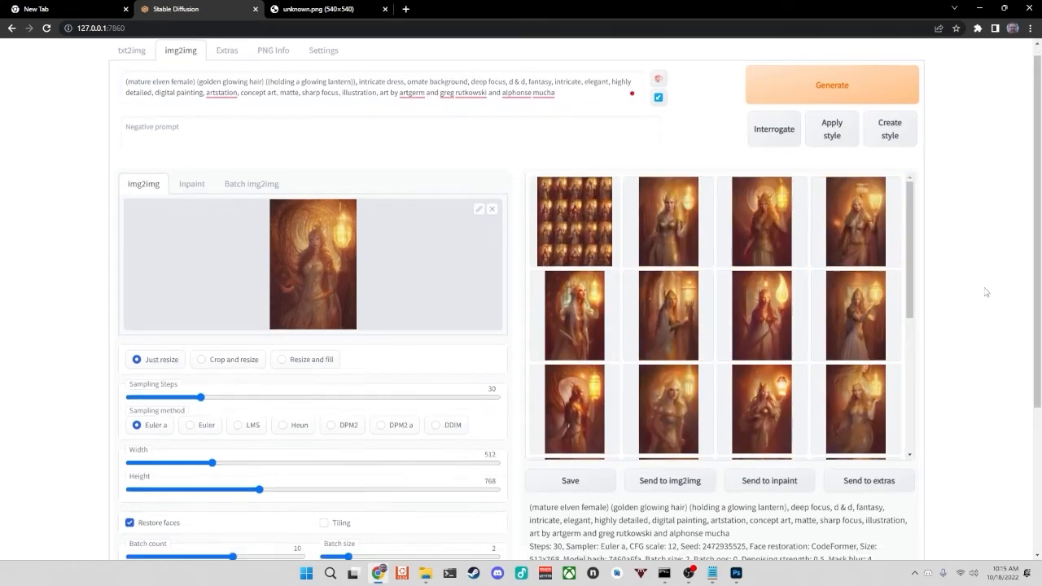
pyautogui.scroll(-1, 975, 302)
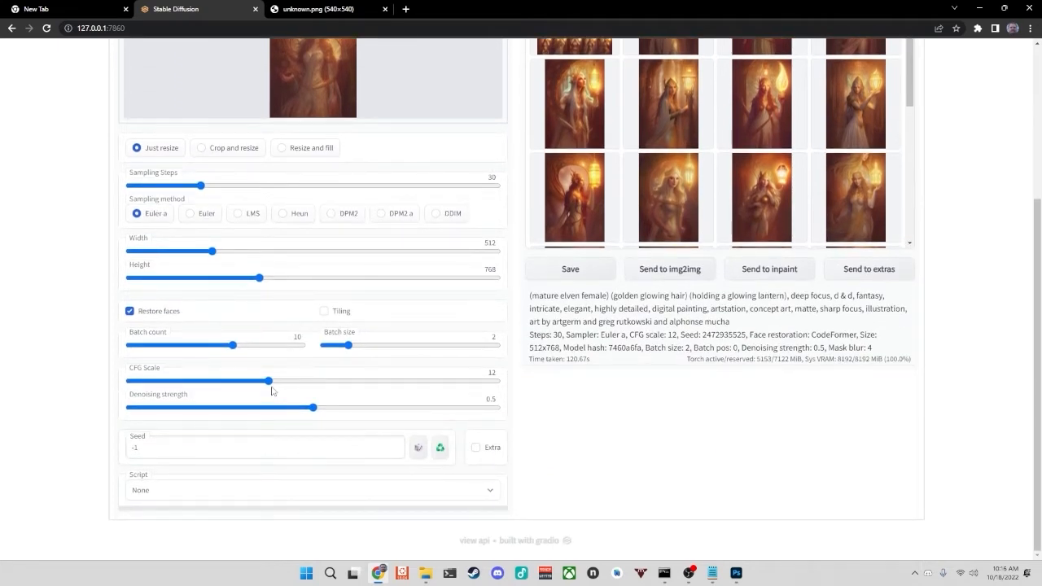
pyautogui.moveTo(269, 382); pyautogui.dragTo(282, 382)
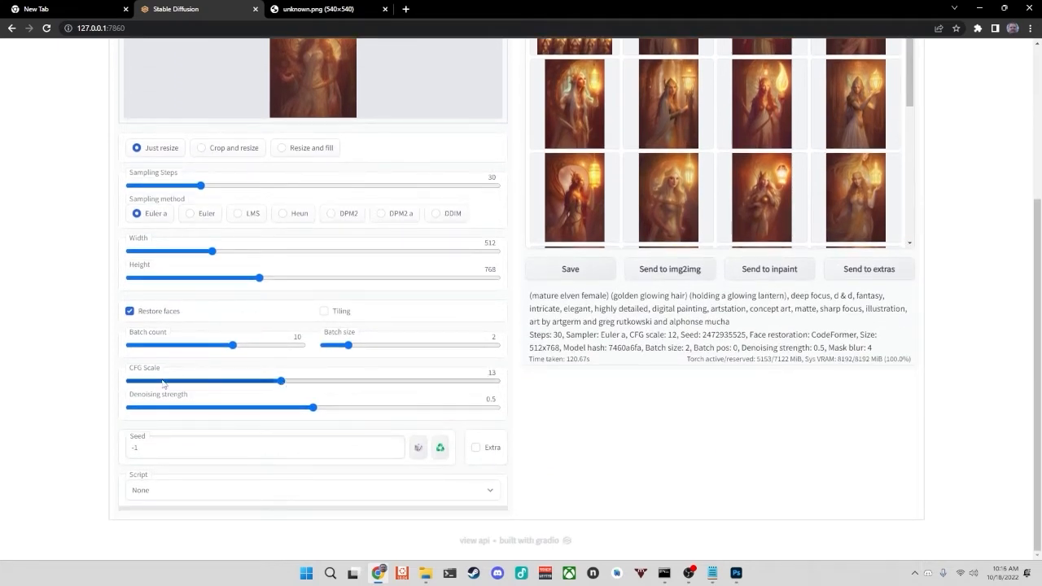
# - Generate a new img2img batch with the revised prompt, and follow its progress in the command console before minimizing it
pyautogui.scroll(3, 429, 356)
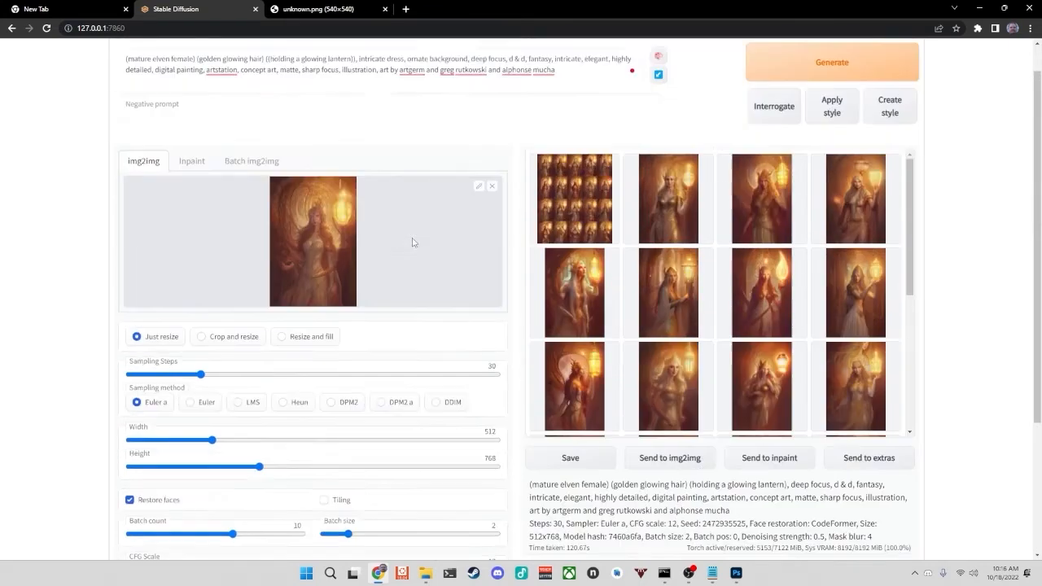
pyautogui.scroll(-3, 324, 104)
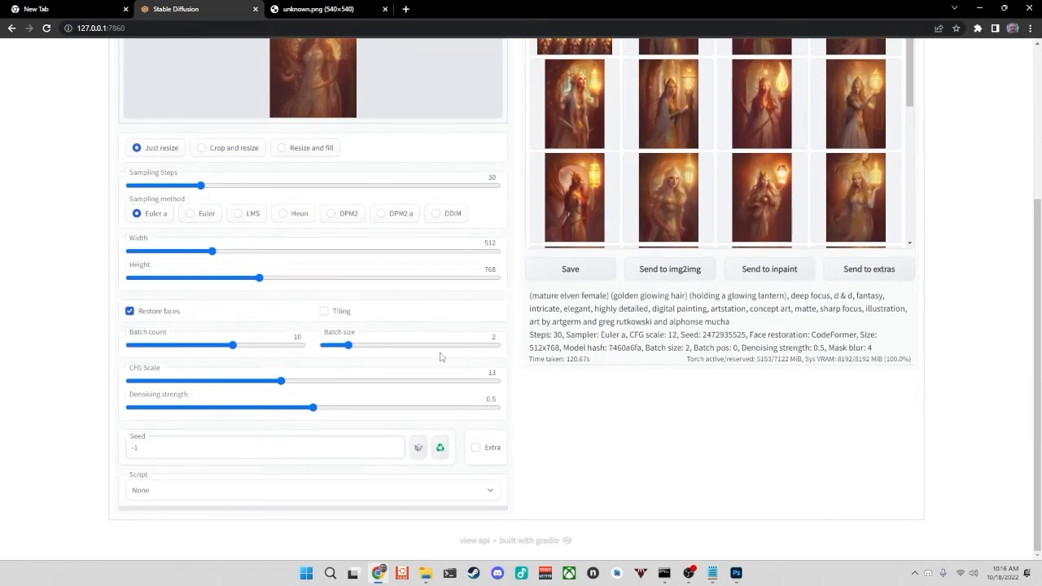
pyautogui.scroll(3, 386, 366)
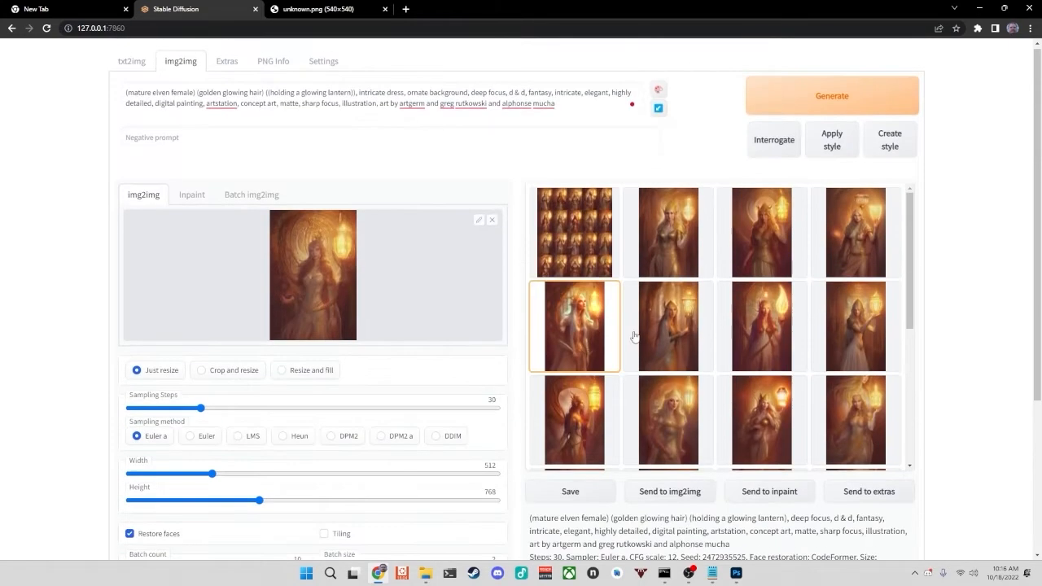
pyautogui.click(818, 101)
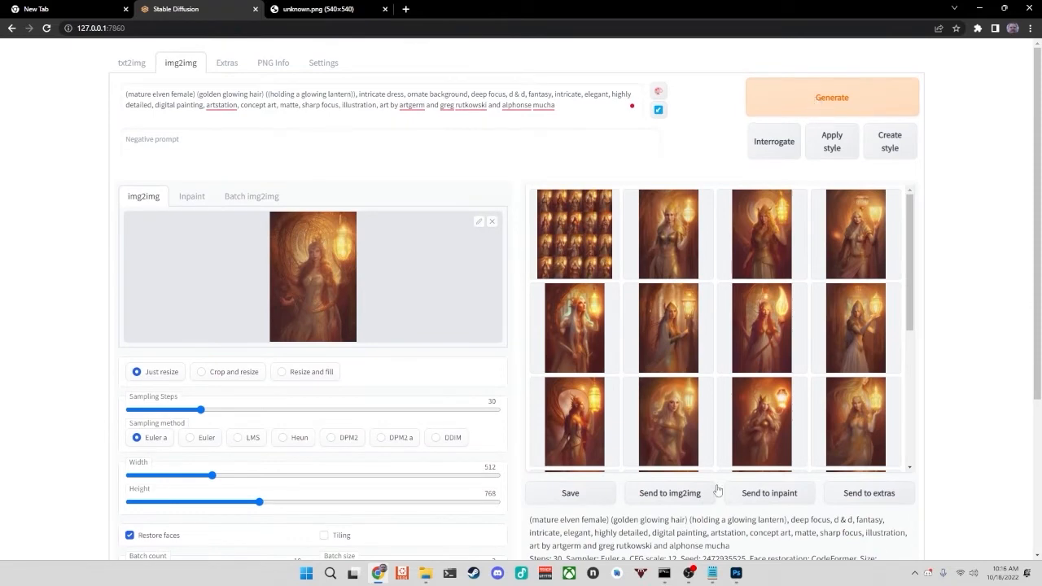
pyautogui.click(664, 573)
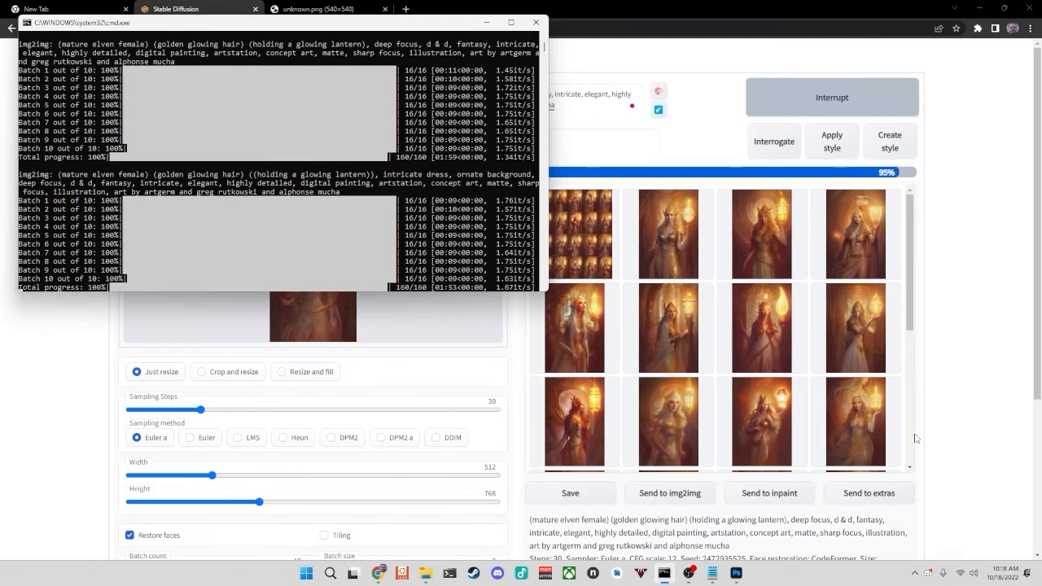
pyautogui.click(487, 23)
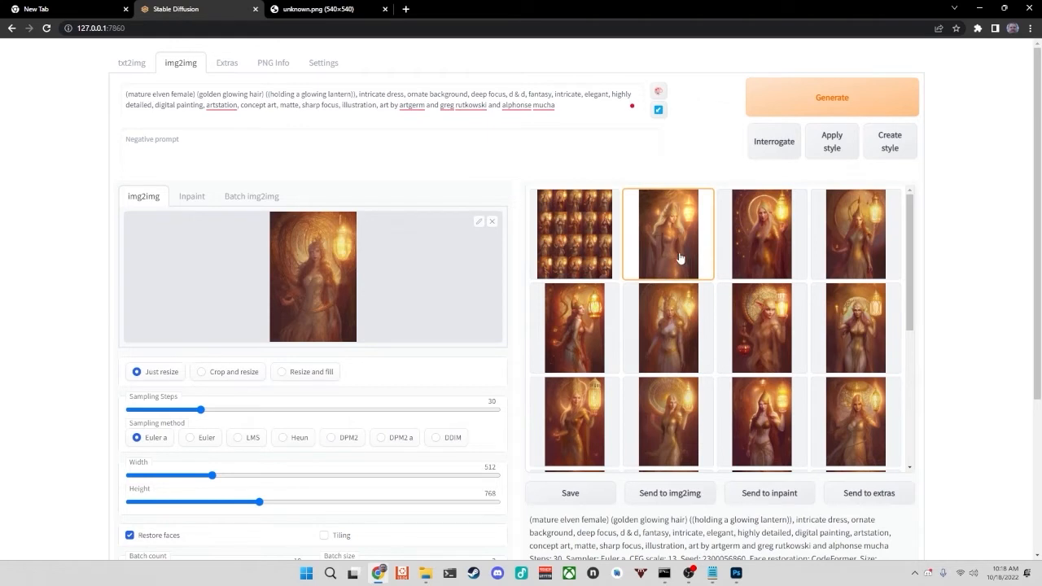
# - Open the new batch's first variation at full size and examine the images up to the long-haired elf before the round ornate window
pyautogui.click(686, 257)
pyautogui.click(684, 259)
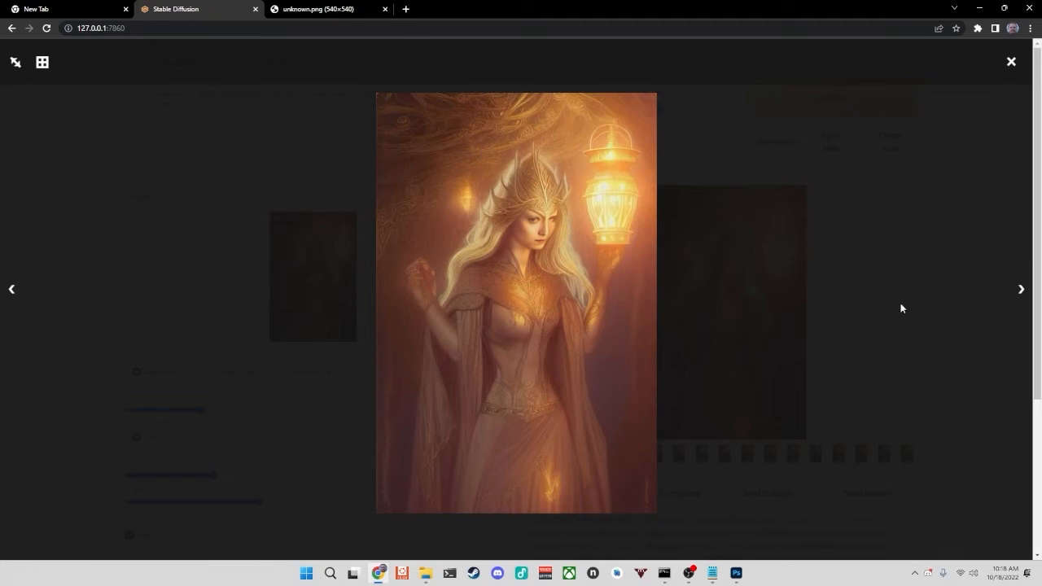
pyautogui.press('Right')
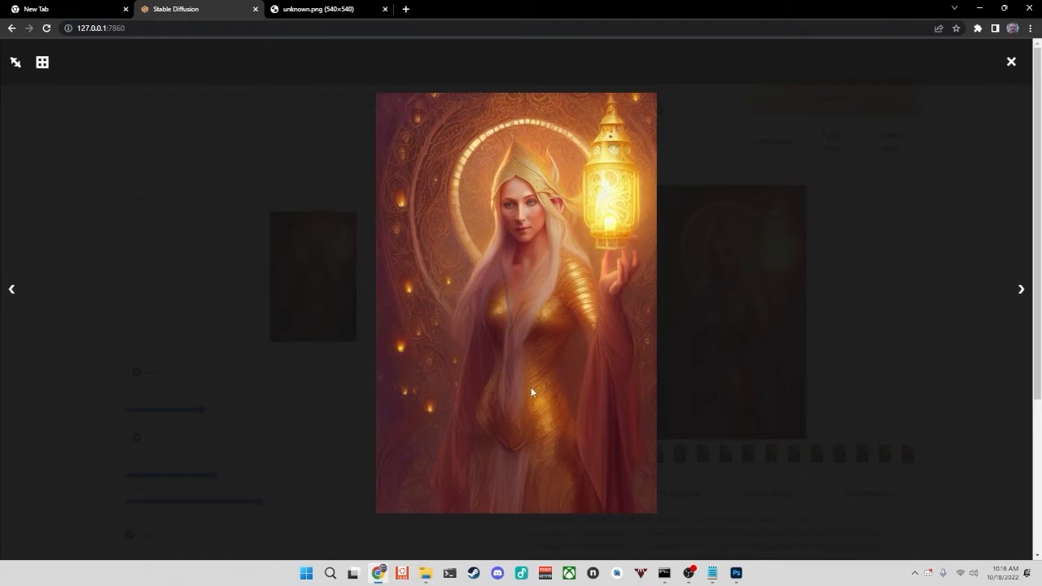
pyautogui.press('Right')
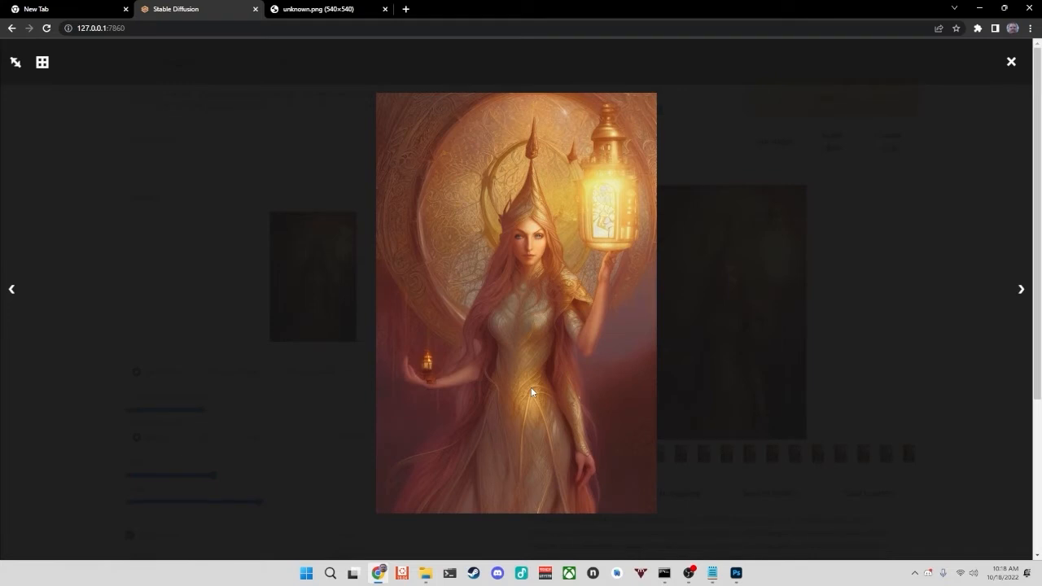
pyautogui.press('Right')
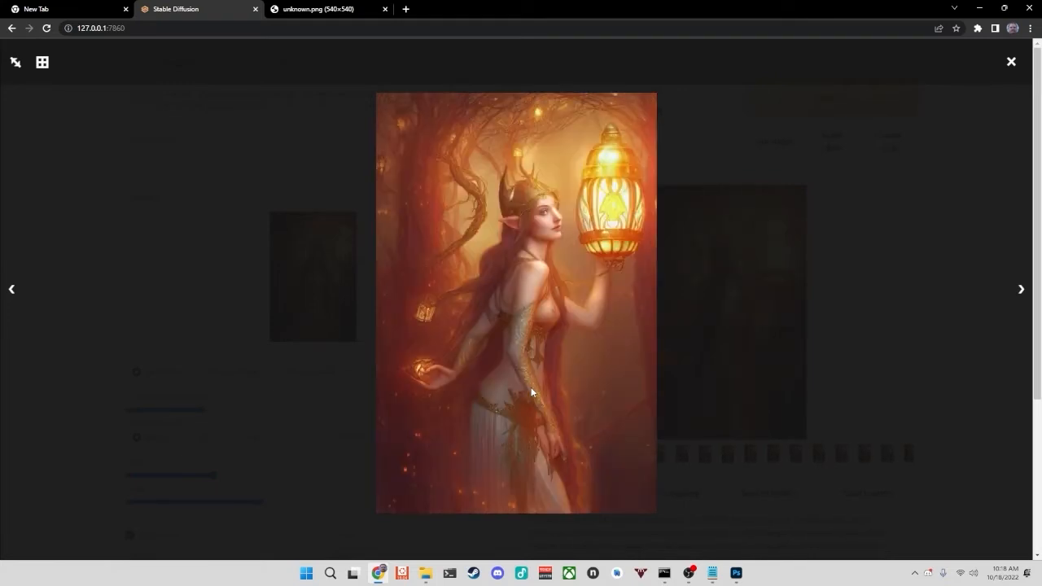
pyautogui.press('Right')
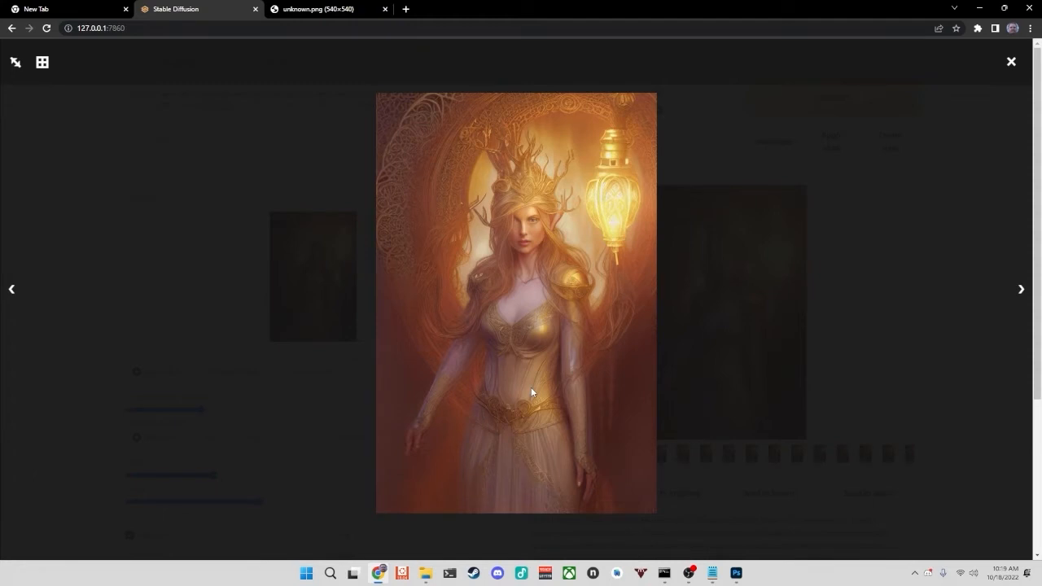
pyautogui.press('Right')
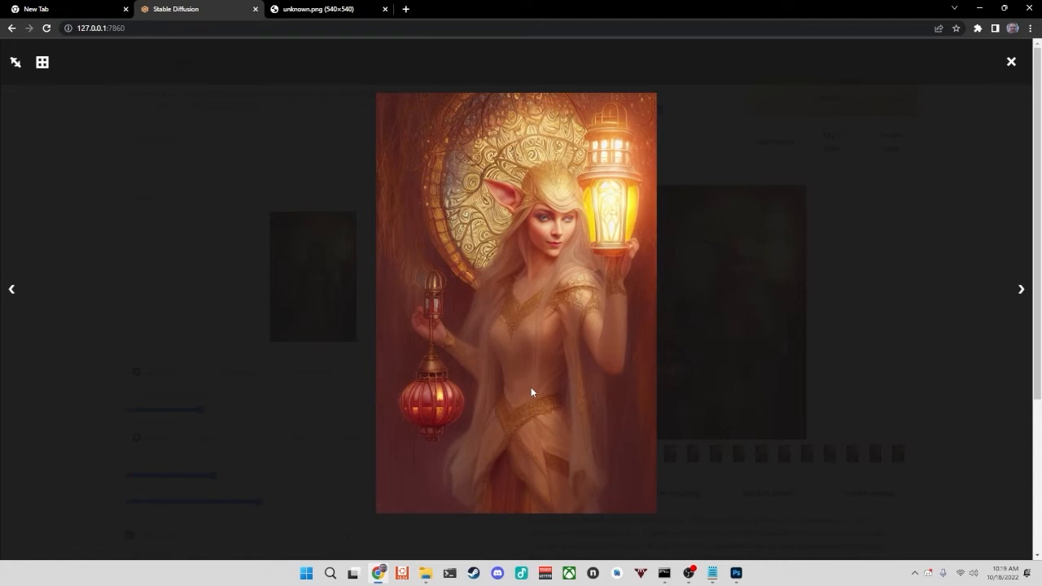
pyautogui.press('Right')
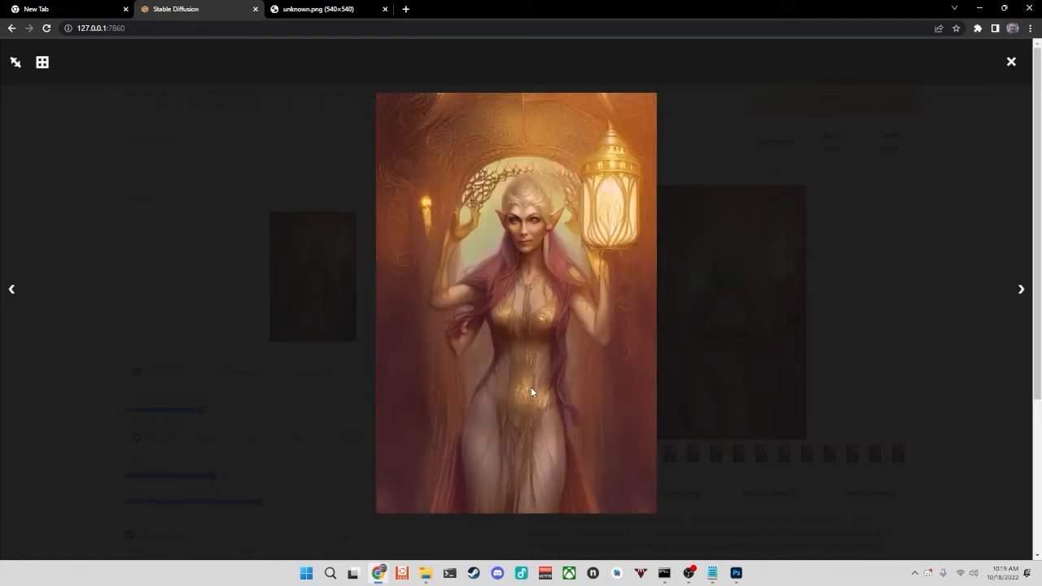
pyautogui.press('Right')
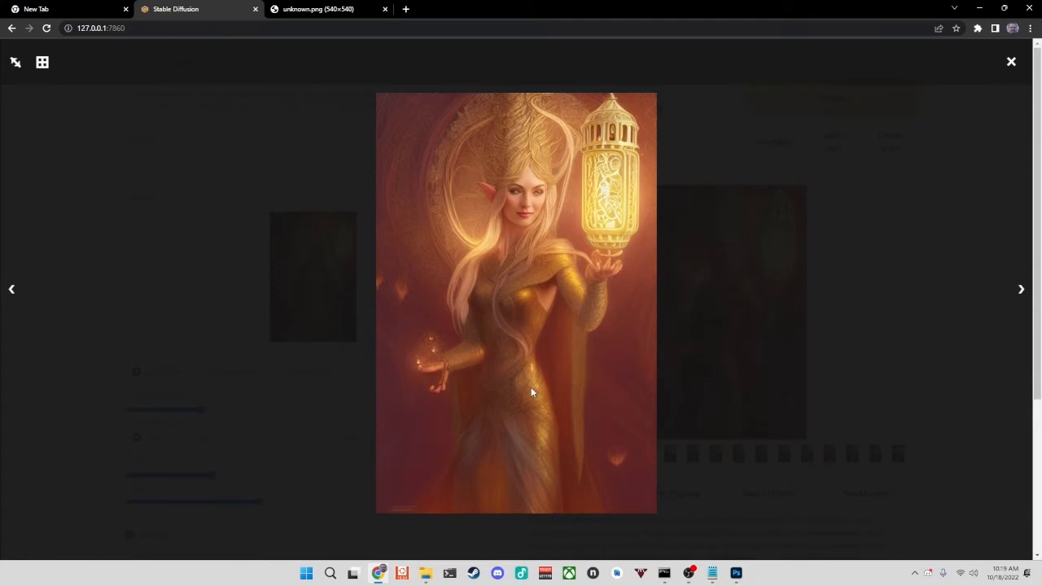
pyautogui.press('Right')
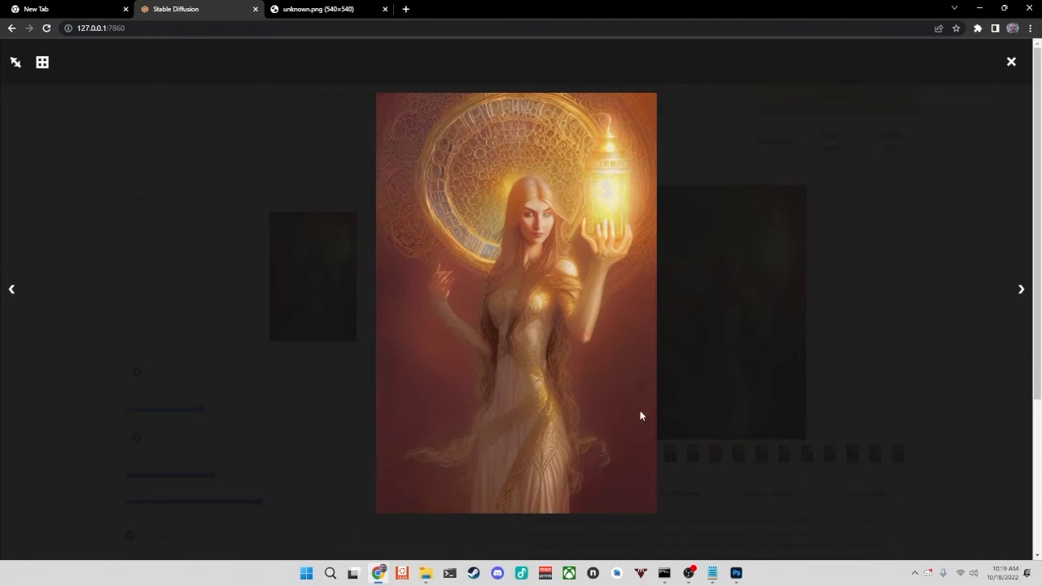
# - Examine the rest of the batch at full size, continuing past the last variation and back around to the crowned blonde elf in a cape
pyautogui.press('Right')
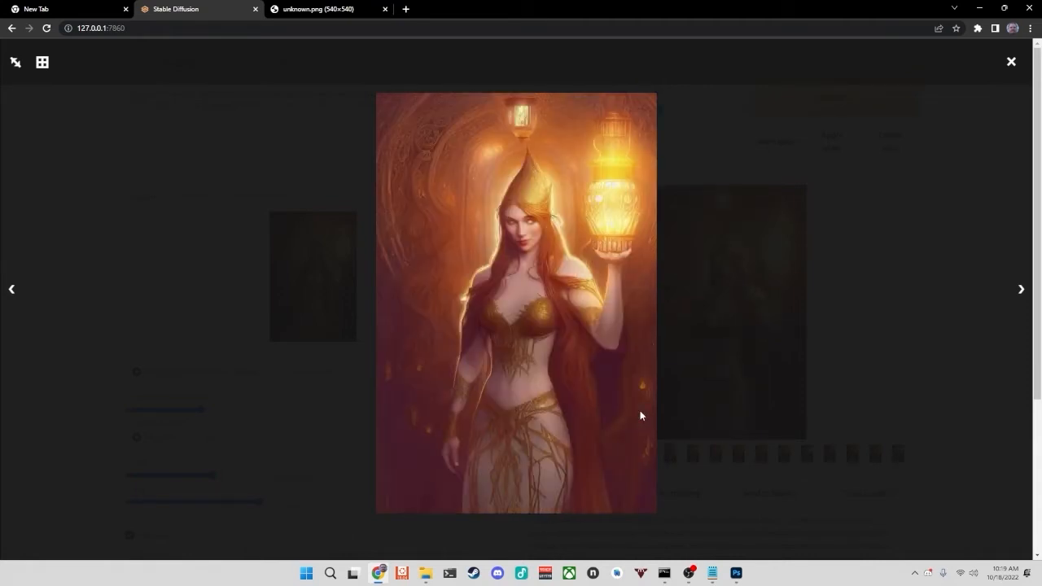
pyautogui.press('Right')
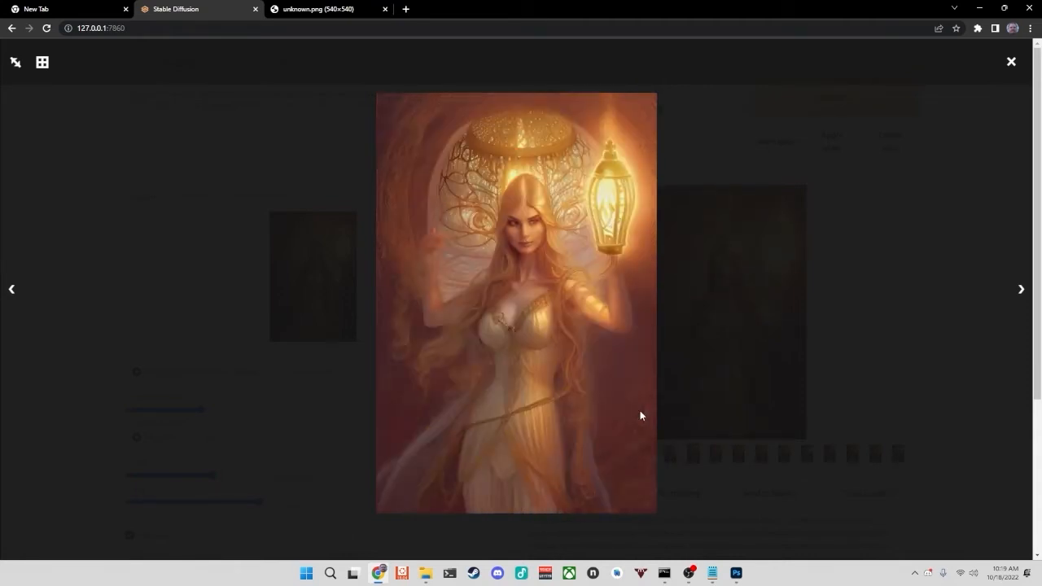
pyautogui.press('Right')
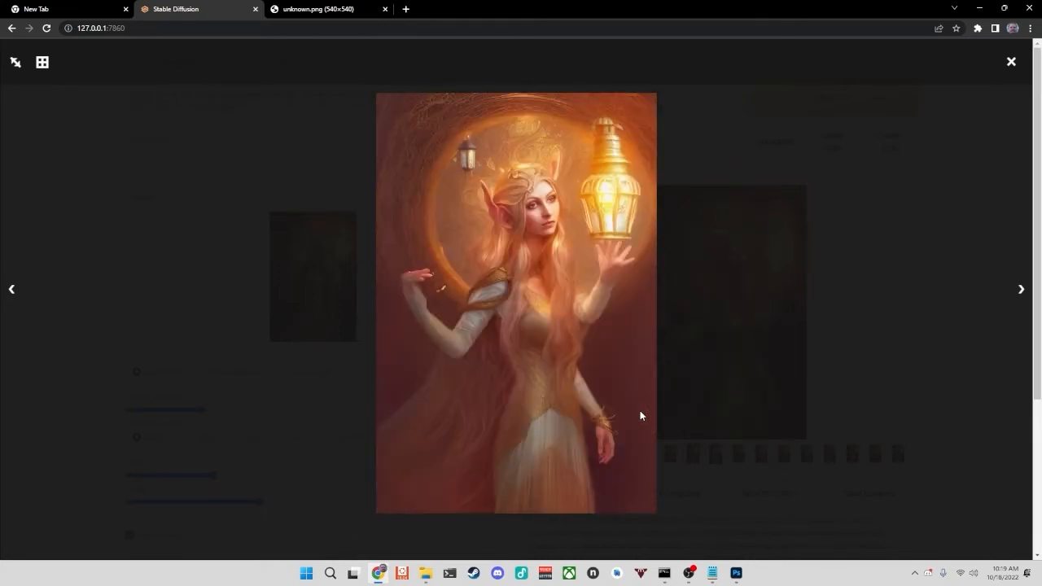
pyautogui.press('Right')
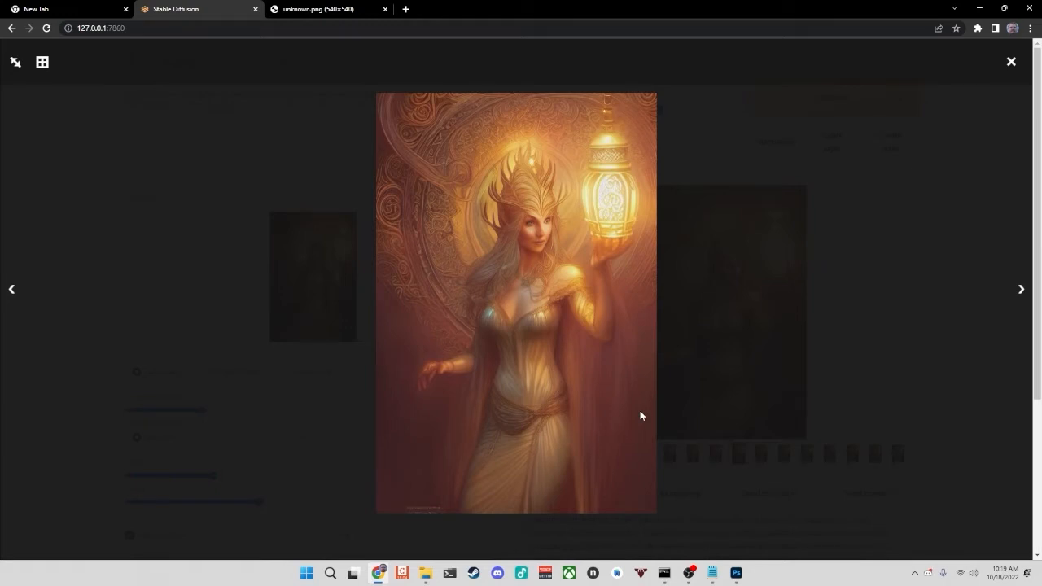
pyautogui.press('Right')
pyautogui.press('Right')
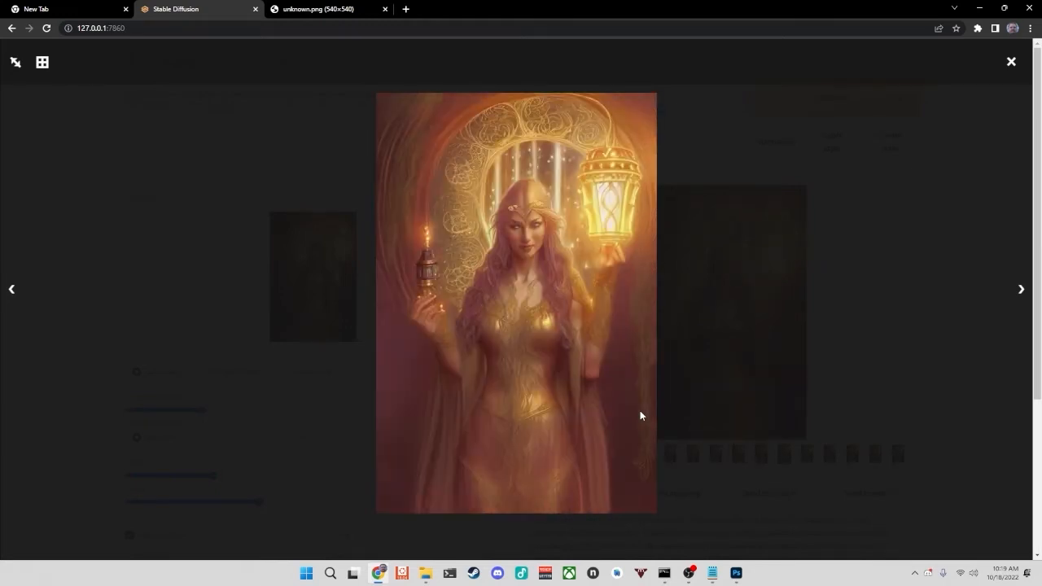
pyautogui.press('Right')
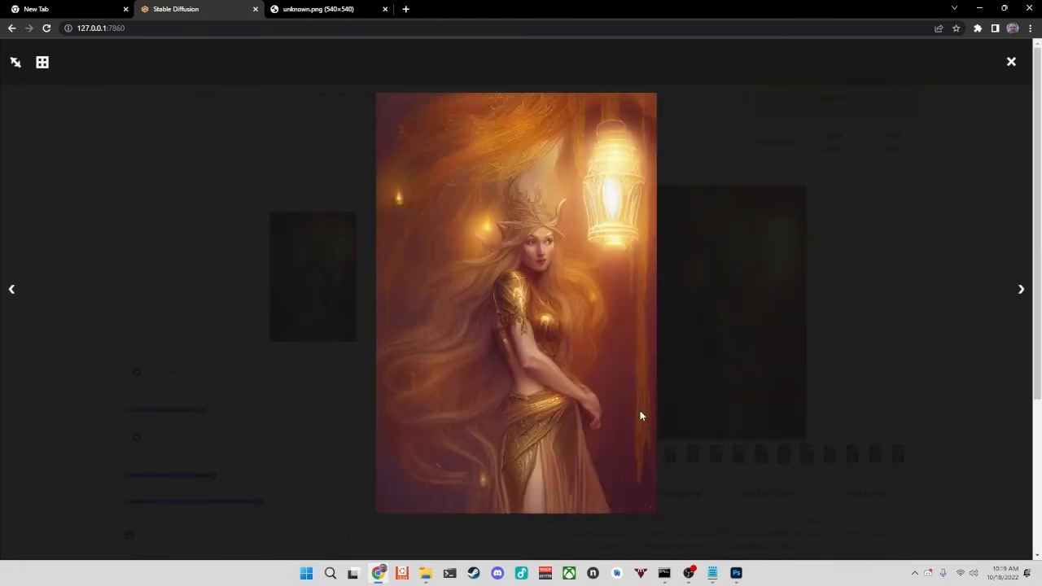
pyautogui.press('Right')
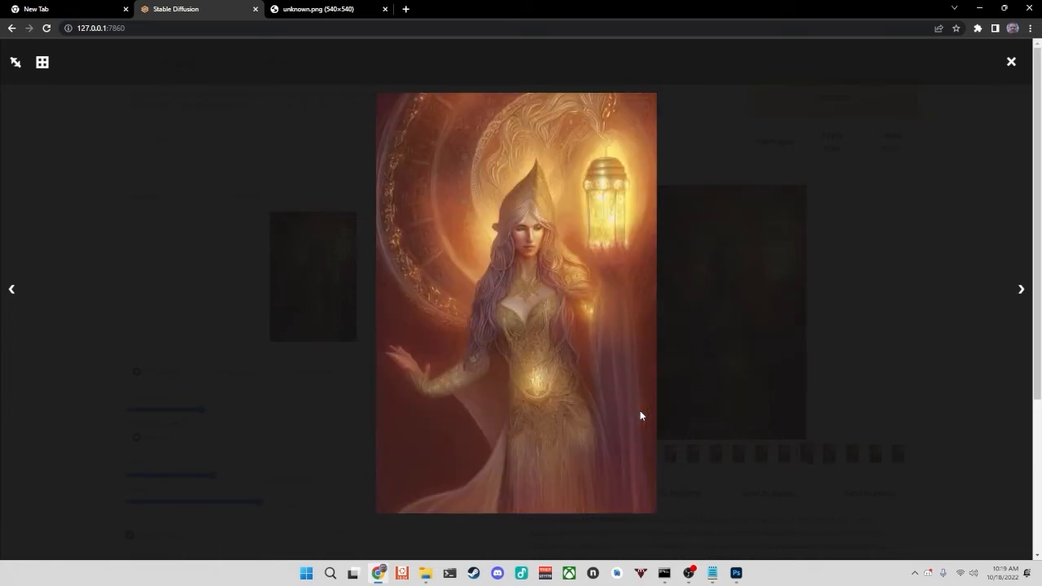
pyautogui.press('Right')
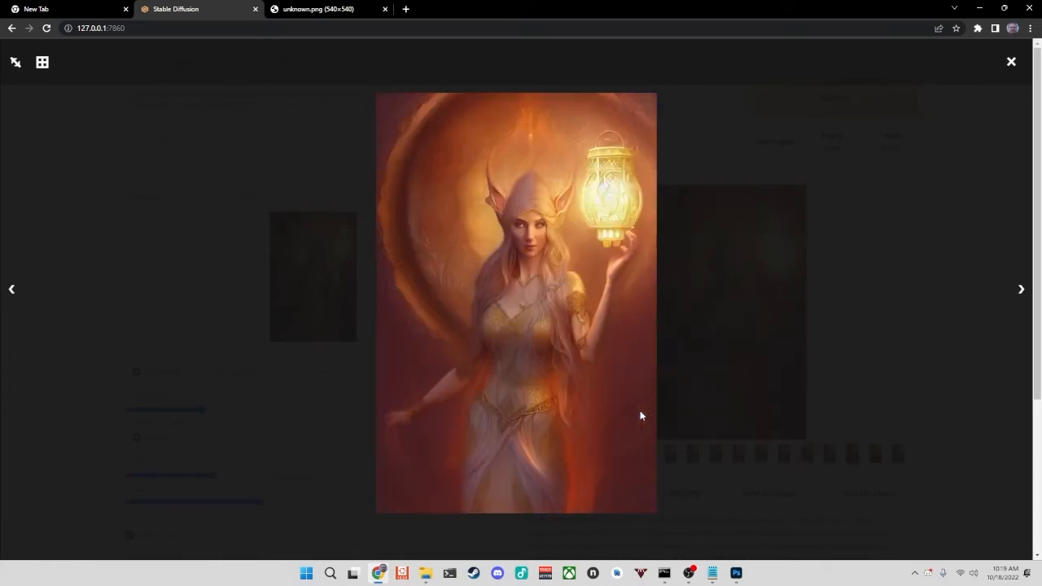
pyautogui.press('Right')
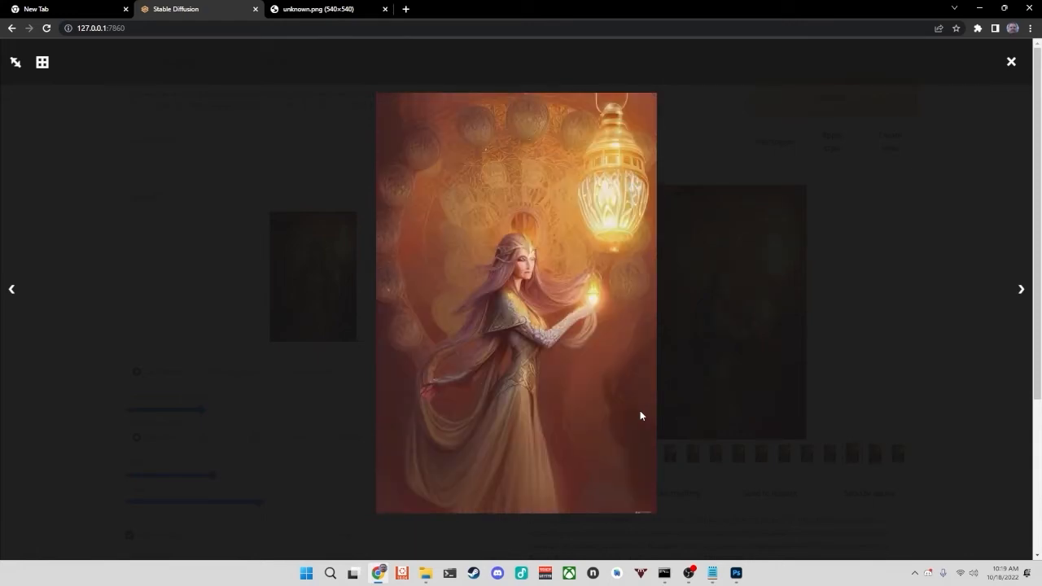
pyautogui.press('Right')
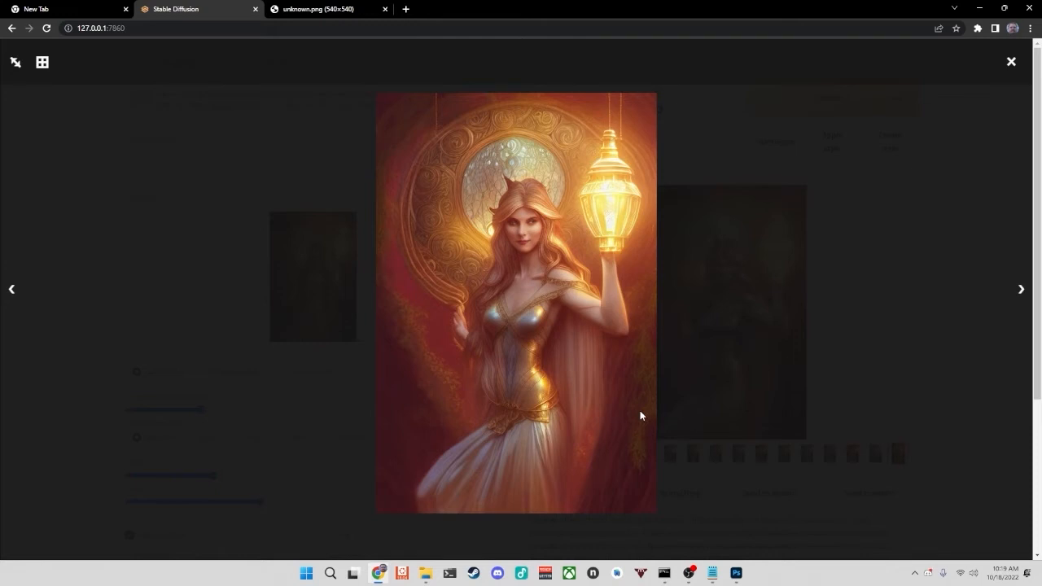
pyautogui.press('Right')
pyautogui.press('Right')
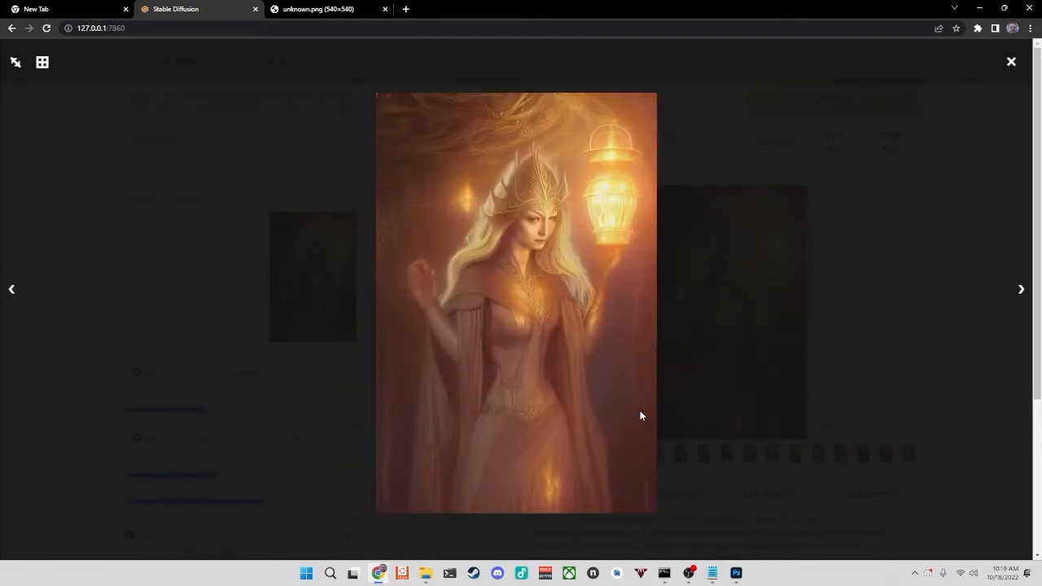
# - Compare the crowned, caped blonde elf with the gold-armored elf before the glowing ring at full size
pyautogui.press('Right')
pyautogui.press('Right')
pyautogui.press('Right')
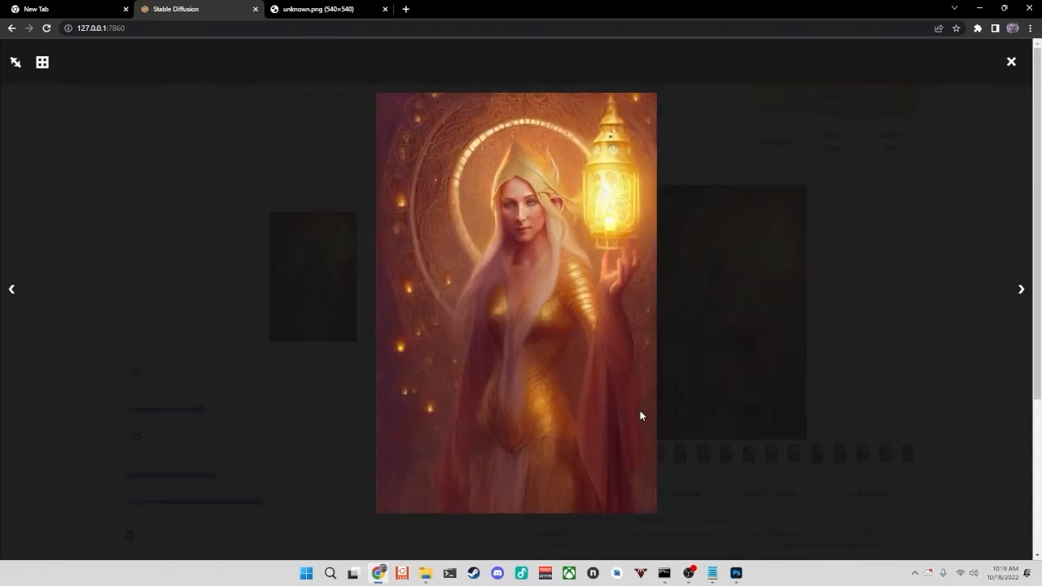
pyautogui.press('Right')
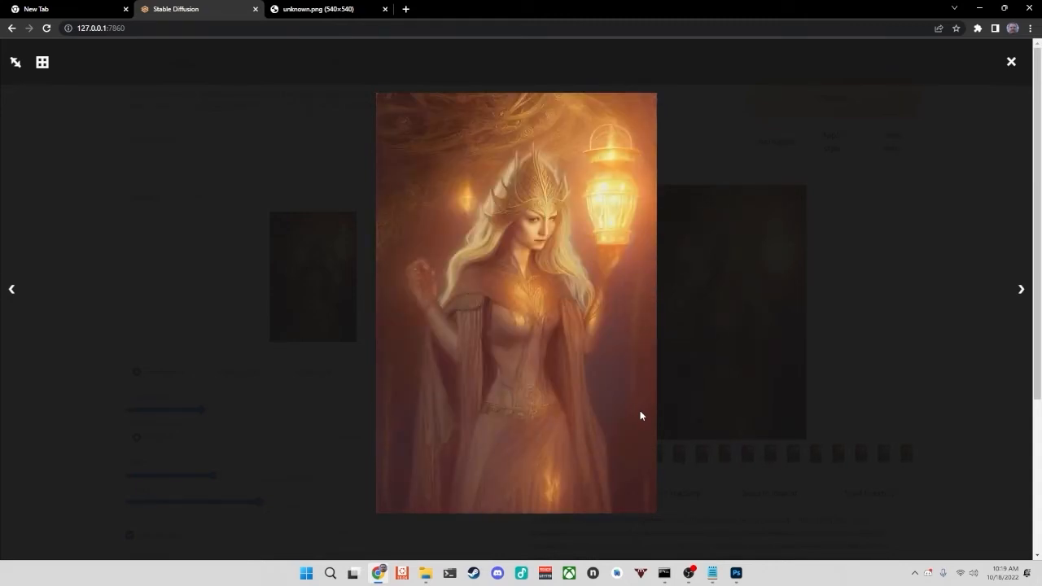
pyautogui.press('Right')
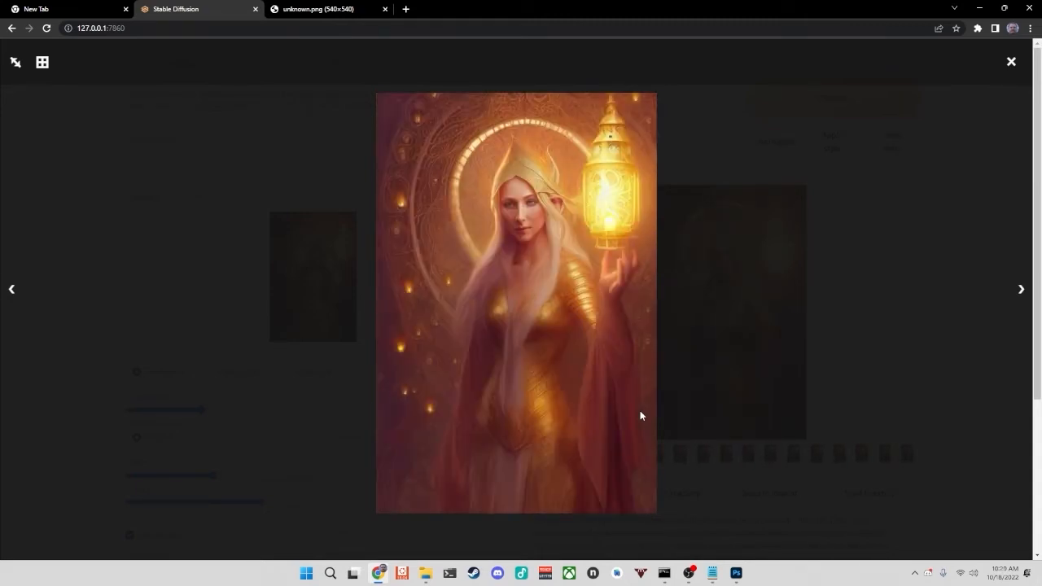
pyautogui.press('Right')
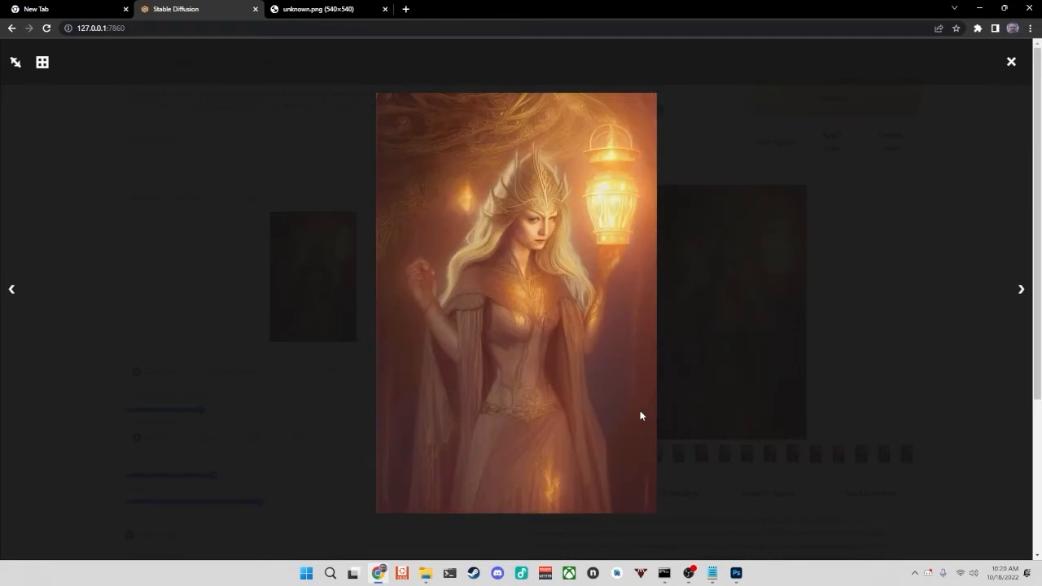
pyautogui.press('Right')
pyautogui.press('Right')
pyautogui.press('Right')
pyautogui.press('Right')
# - Copy the crowned, caped elf image and paste it into a new 512 × 768 px Photoshop document
pyautogui.rightClick(570, 256)
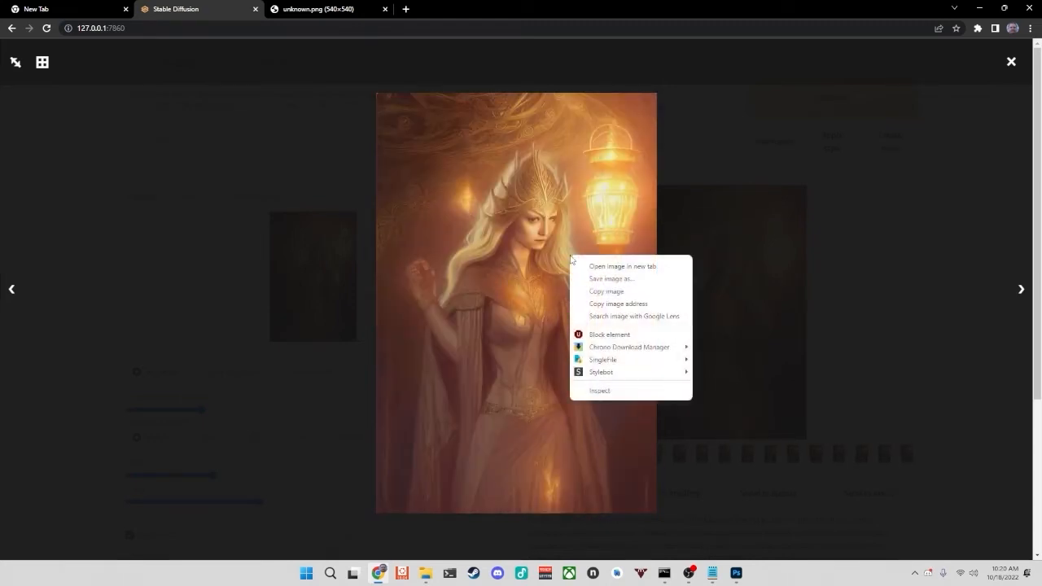
pyautogui.click(607, 291)
pyautogui.click(736, 573)
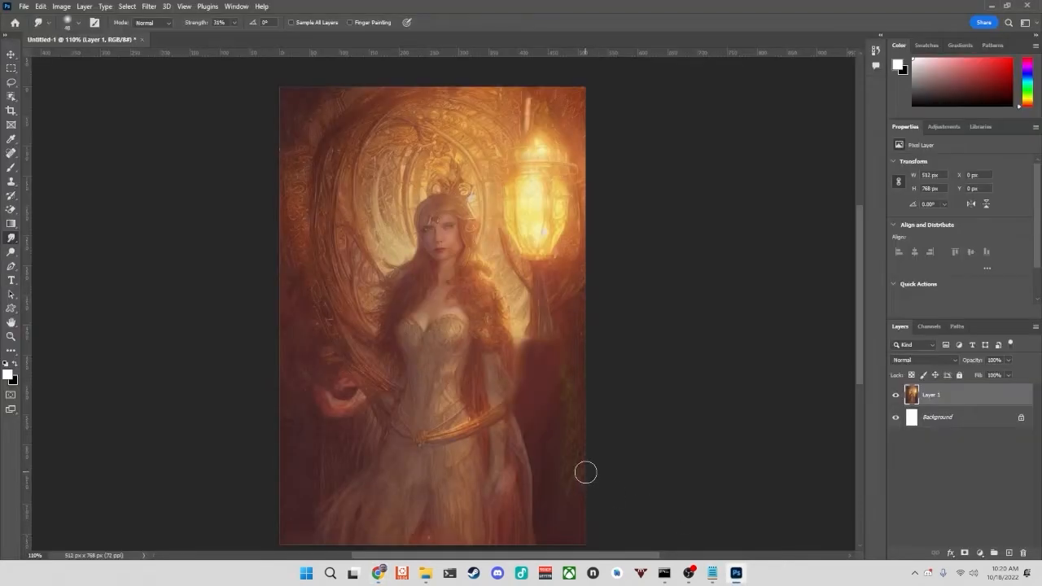
pyautogui.hotkey('ctrl', 'n')
pyautogui.press('Return')
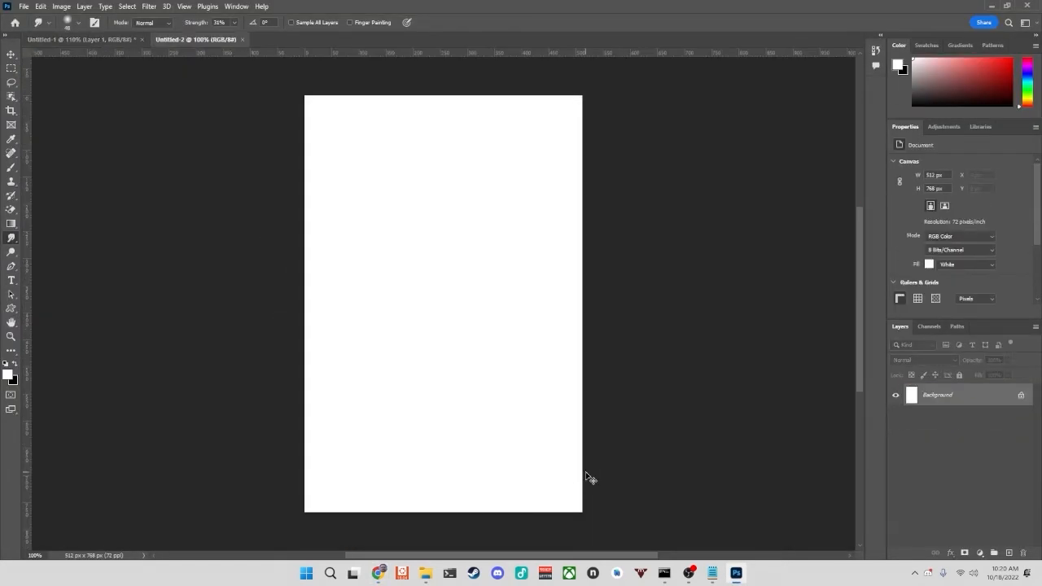
pyautogui.hotkey('ctrl', 'v')
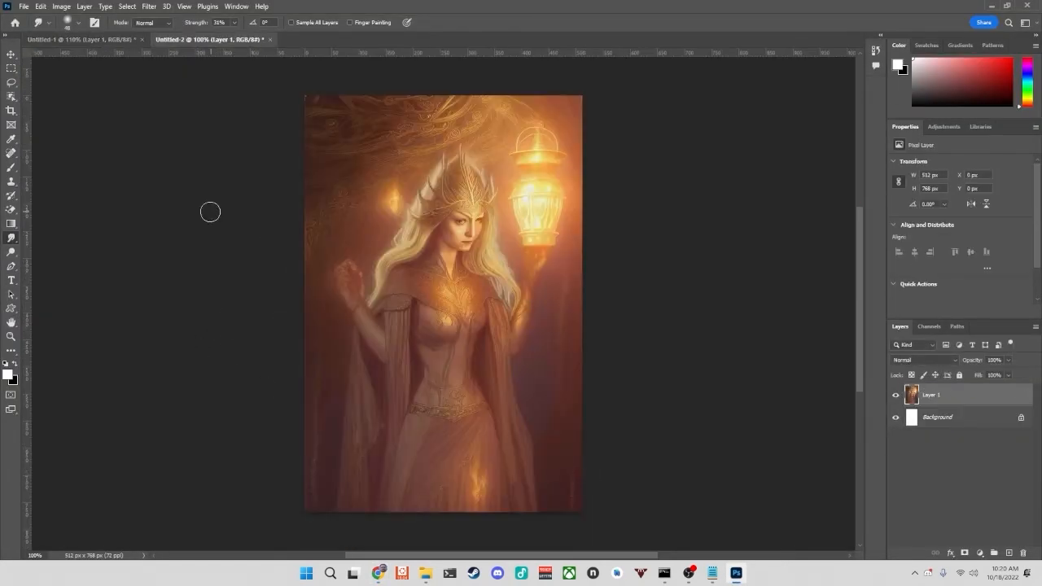
# - Export the pasted elf image as a PNG named "pass 2" in the Lantern folder, and inspect it on the canvas
pyautogui.click(24, 6)
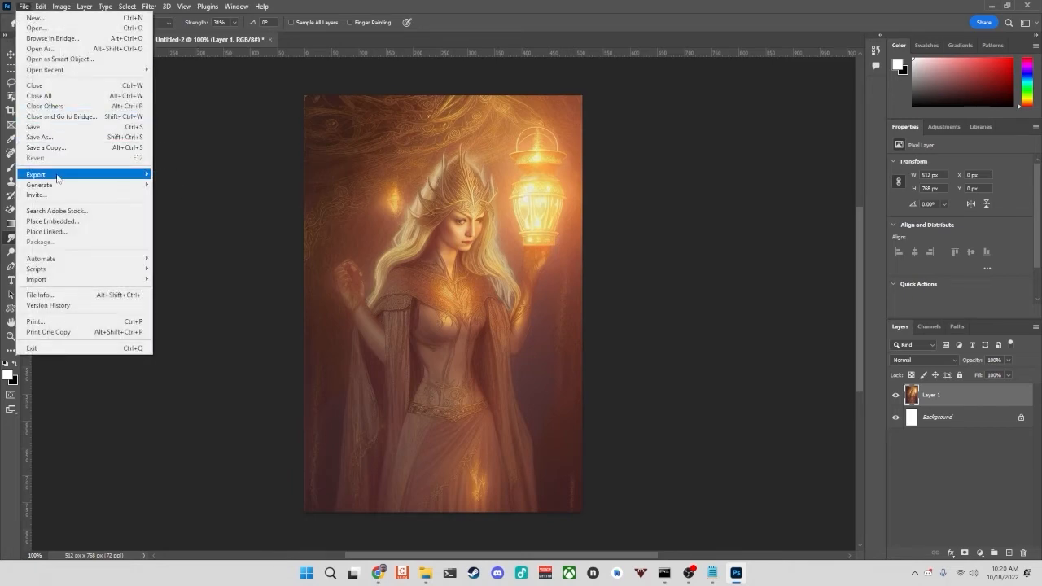
pyautogui.click(217, 174)
pyautogui.write('pass ')
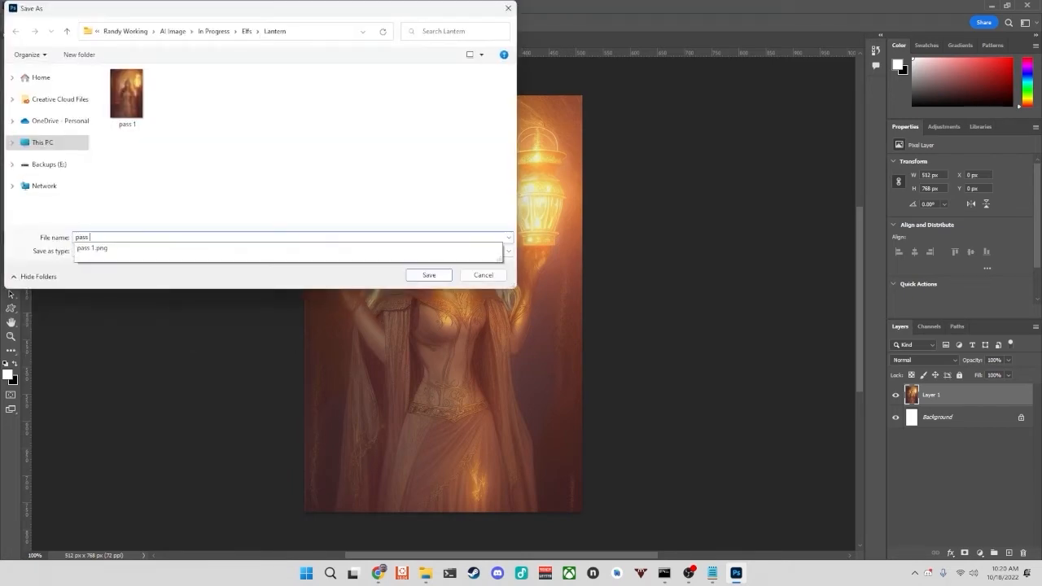
pyautogui.write('2')
pyautogui.press('Return')
pyautogui.scroll(1, 643, 283)
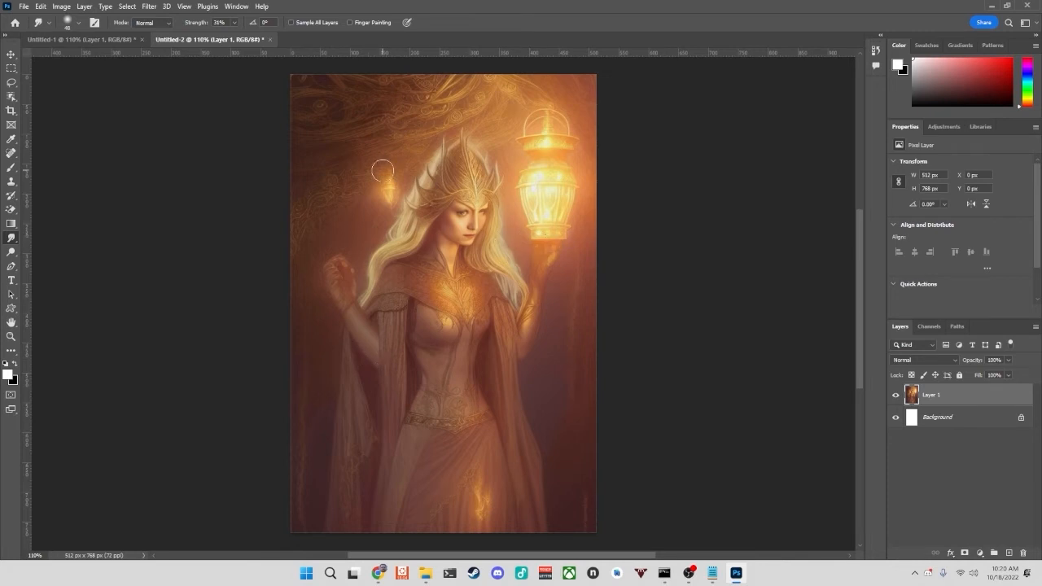
pyautogui.scroll(2, 381, 171)
pyautogui.scroll(-3, 359, 171)
pyautogui.scroll(1, 359, 171)
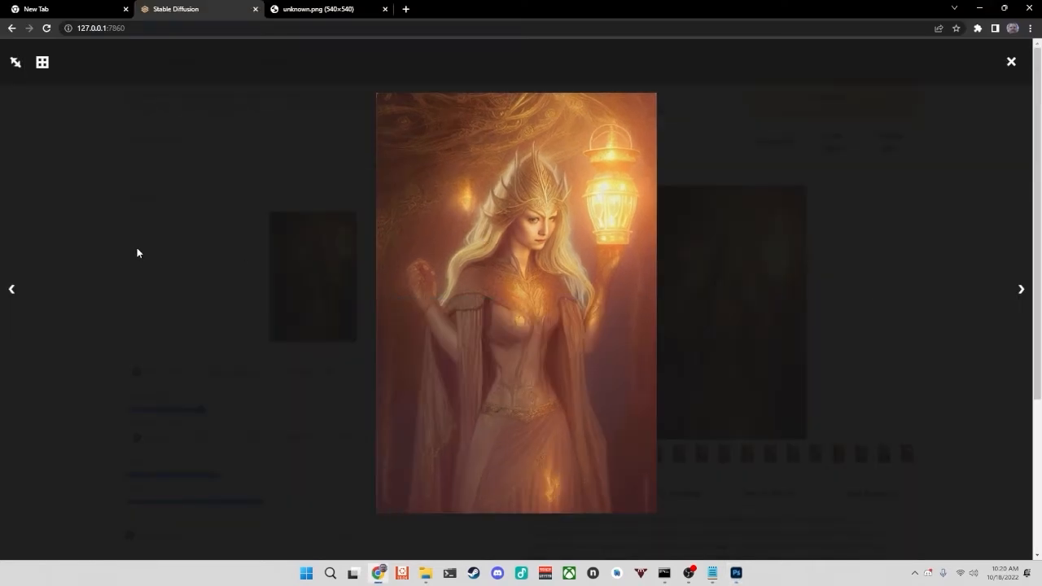
# - Return to Stable Diffusion, load the exported pass 2 image as the img2img source, and bring the results back to the thumbnail grid
pyautogui.click(137, 247)
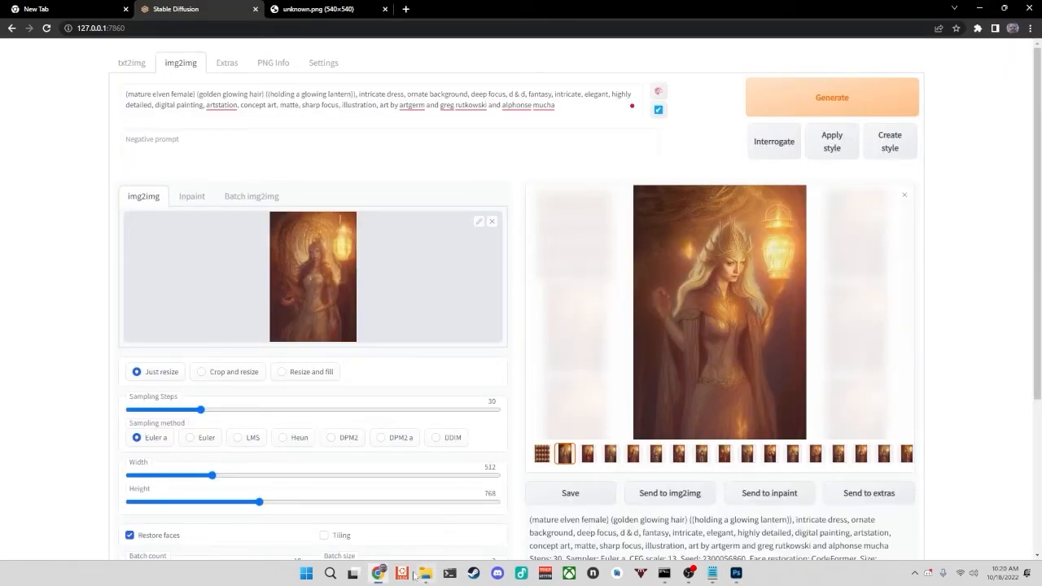
pyautogui.click(426, 572)
pyautogui.moveTo(672, 236); pyautogui.dragTo(301, 307)
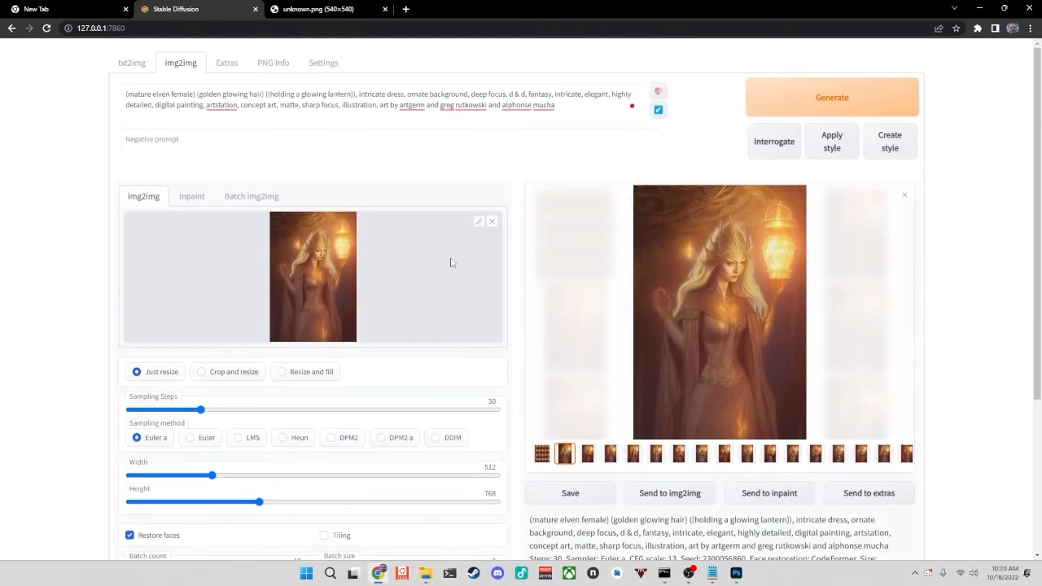
pyautogui.scroll(-1, 448, 260)
pyautogui.click(904, 140)
# - Set the sampling method to DPM2 a with 40 sampling steps, and lower the denoising strength
pyautogui.scroll(-1, 340, 212)
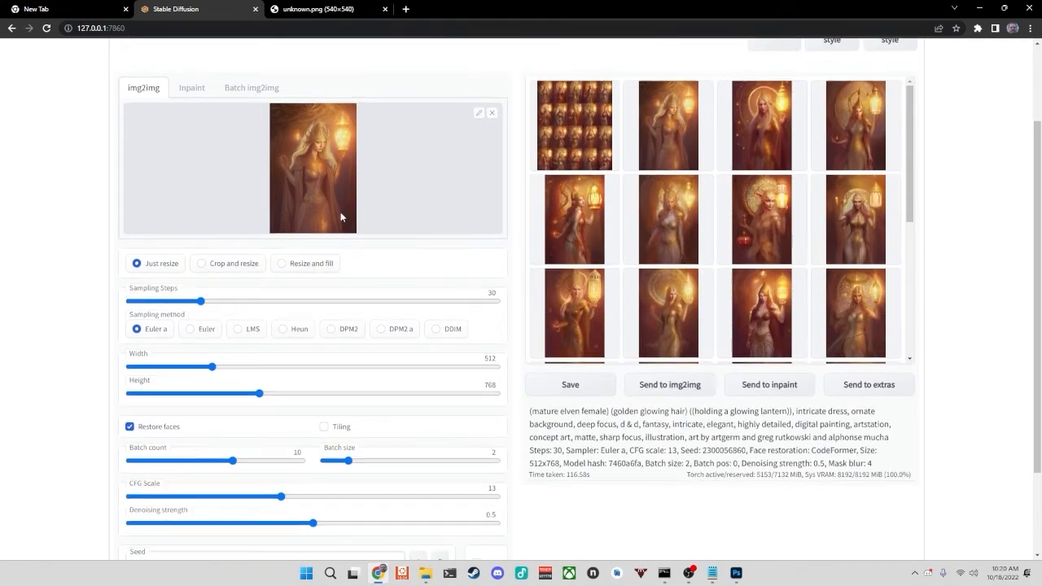
pyautogui.scroll(-1, 360, 302)
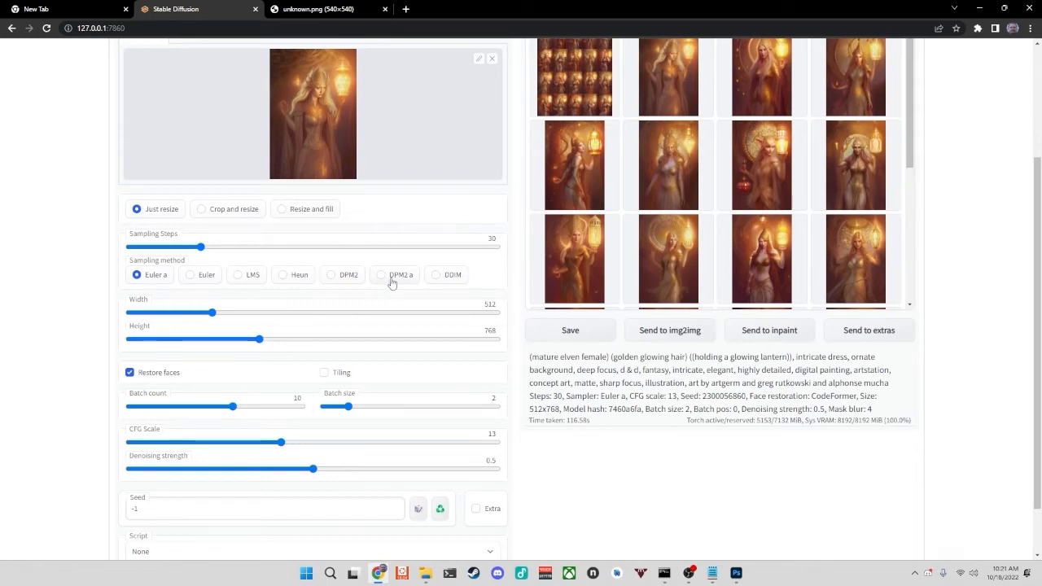
pyautogui.click(391, 276)
pyautogui.moveTo(204, 249); pyautogui.dragTo(226, 250)
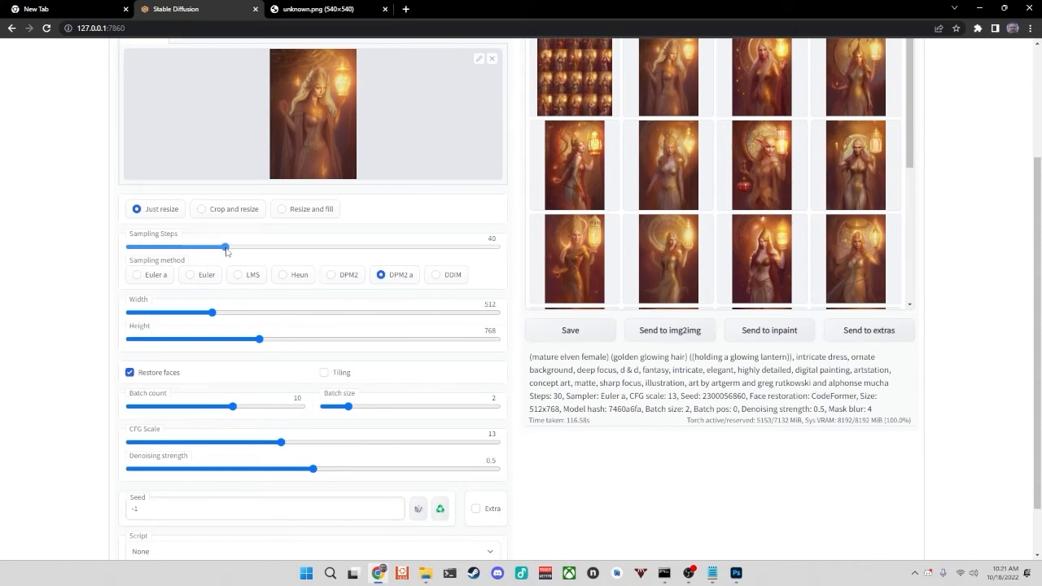
pyautogui.scroll(-2, 314, 325)
pyautogui.moveTo(314, 408); pyautogui.dragTo(276, 409)
# - Generate an img2img batch from the pass 2 image, and follow its progress in the command console before minimizing it
pyautogui.scroll(3, 326, 408)
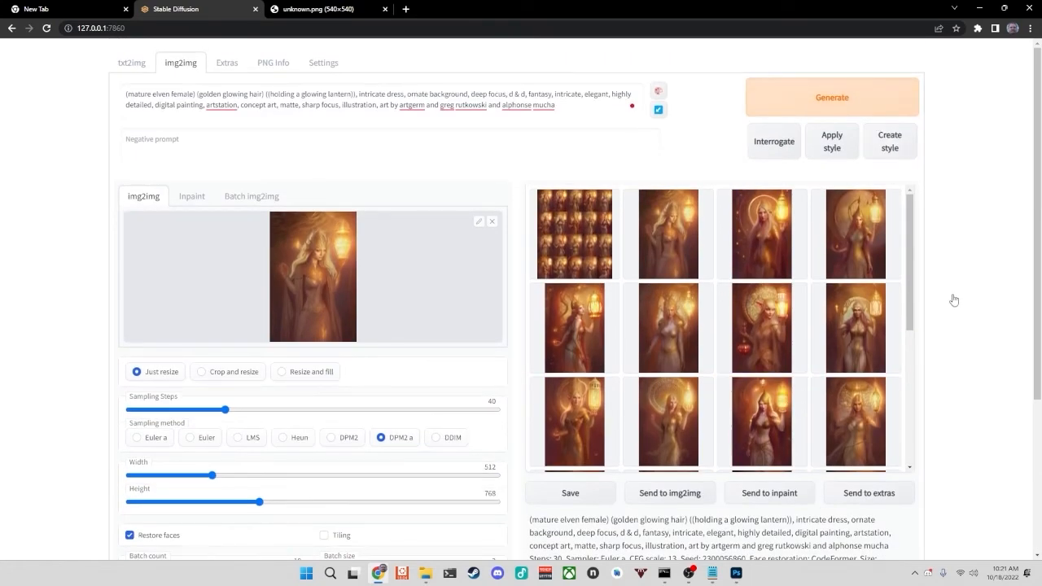
pyautogui.click(664, 573)
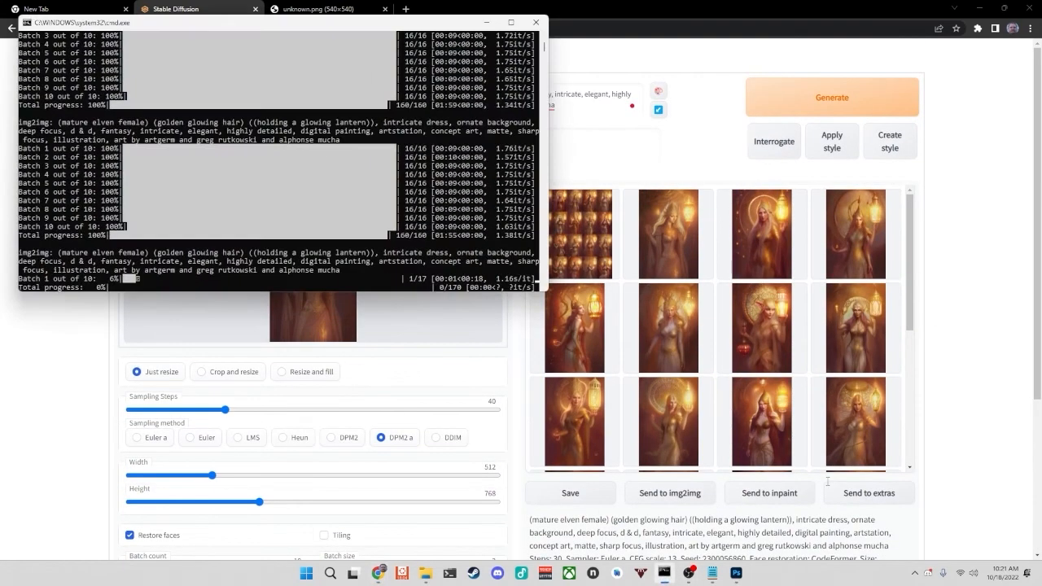
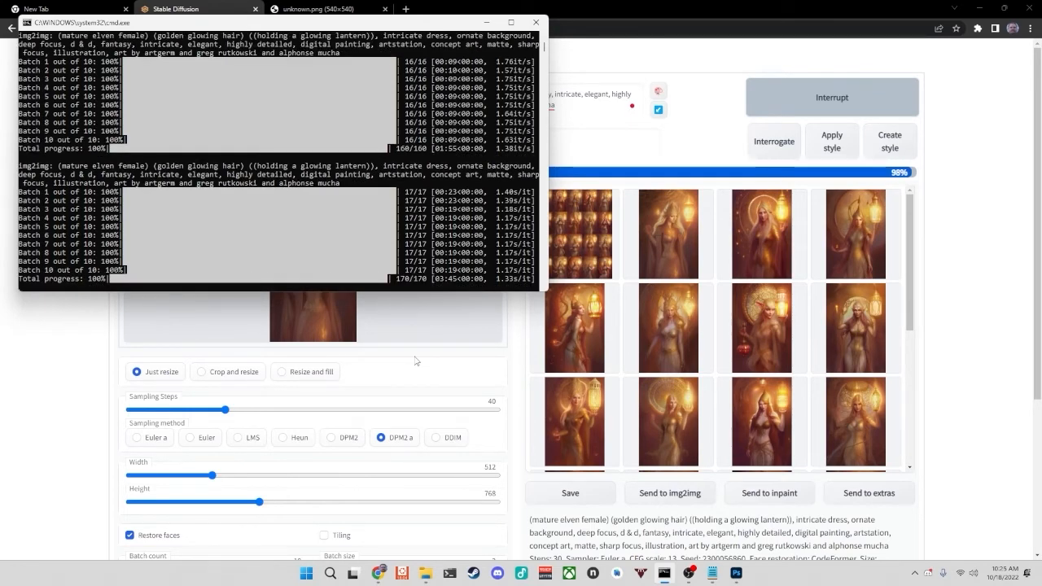
pyautogui.click(487, 23)
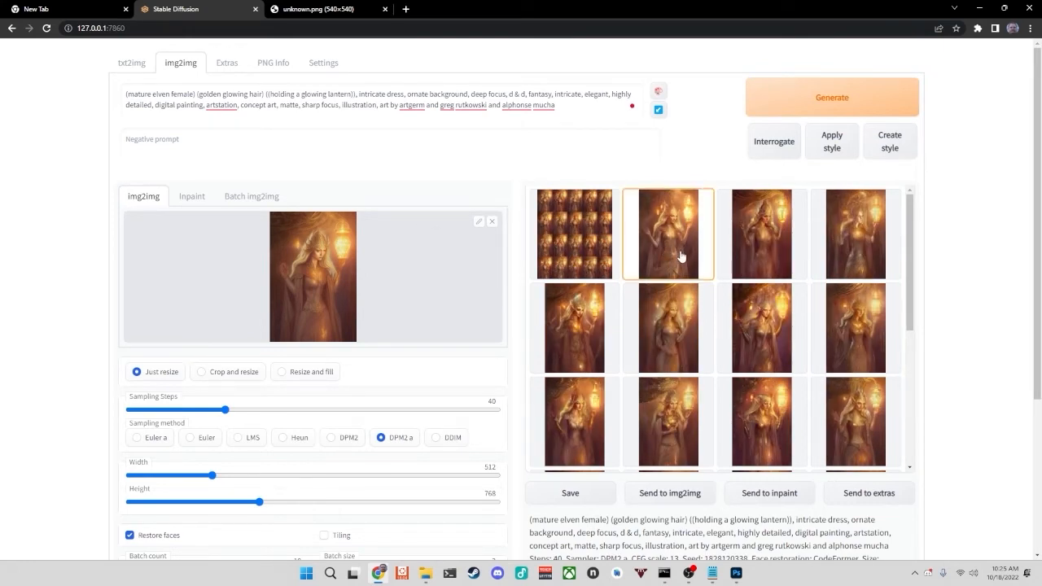
# - Open the first variation generated from the pass 2 image at full size
pyautogui.click(681, 257)
pyautogui.click(677, 256)
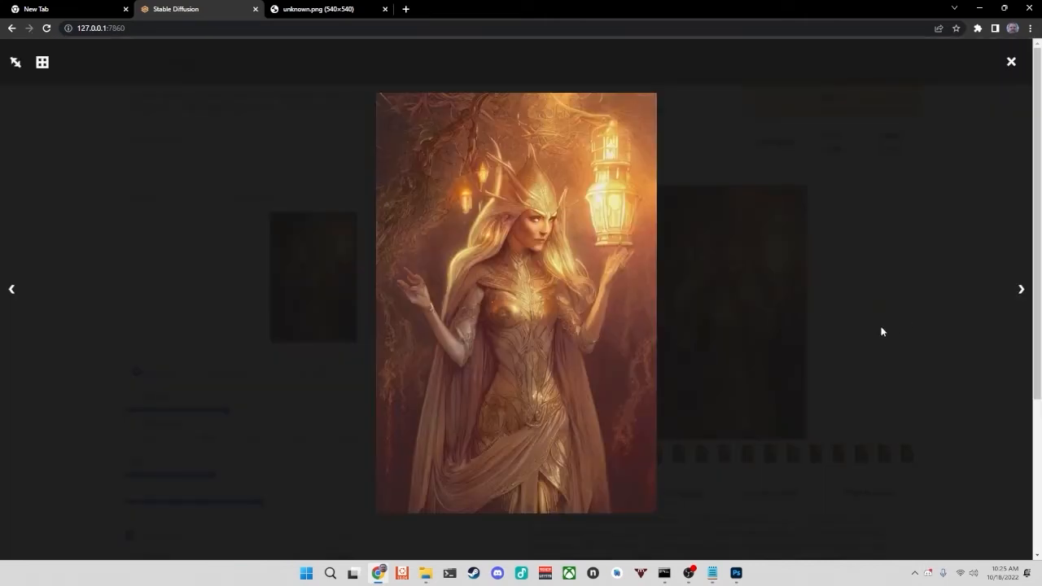
# - Check the img2img generation settings and examine the enlarged DPM2 a elf images one by one
pyautogui.click(882, 332)
pyautogui.scroll(-2, 591, 418)
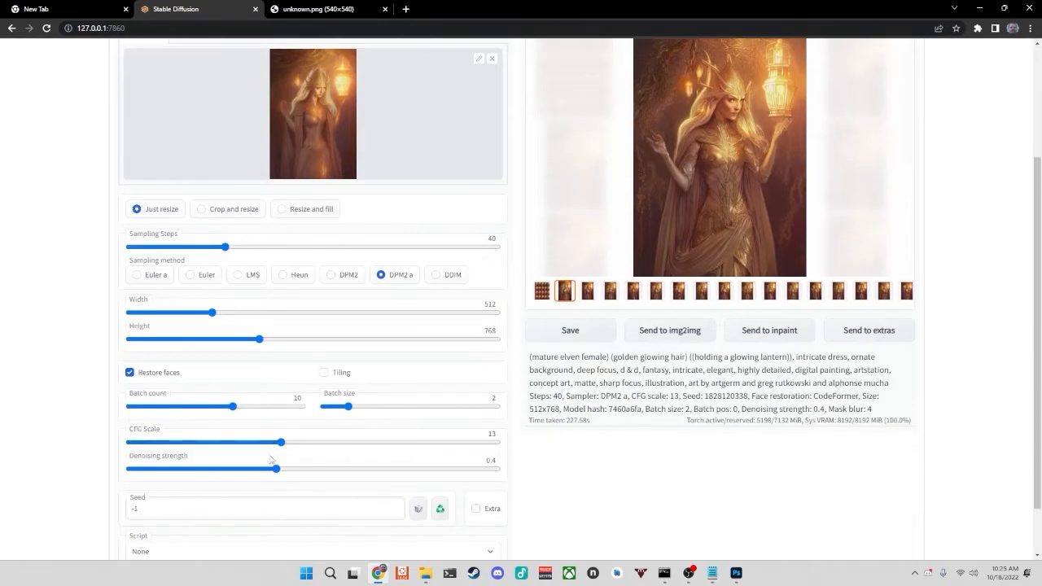
pyautogui.scroll(2, 377, 274)
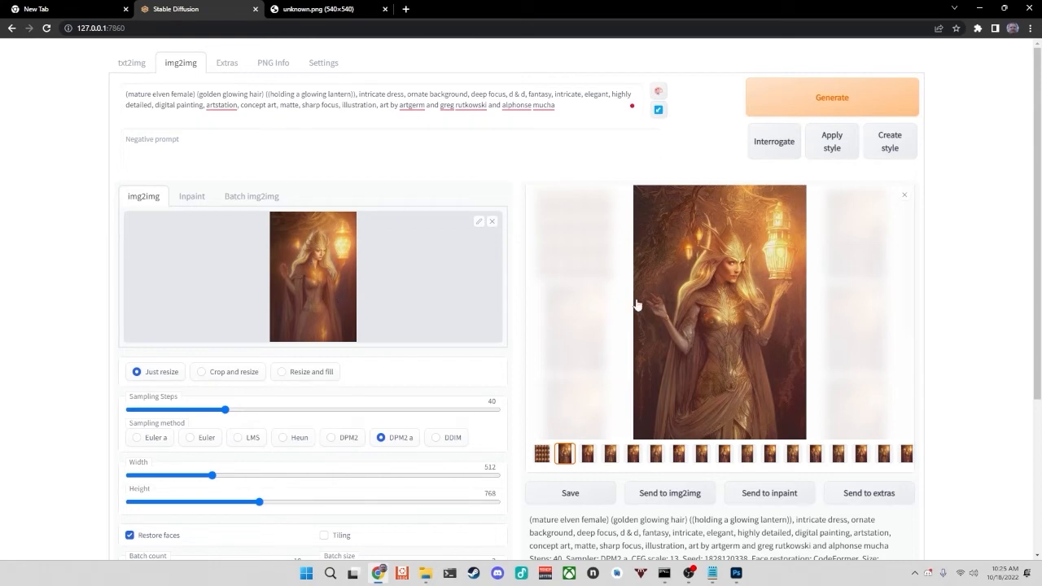
pyautogui.click(690, 289)
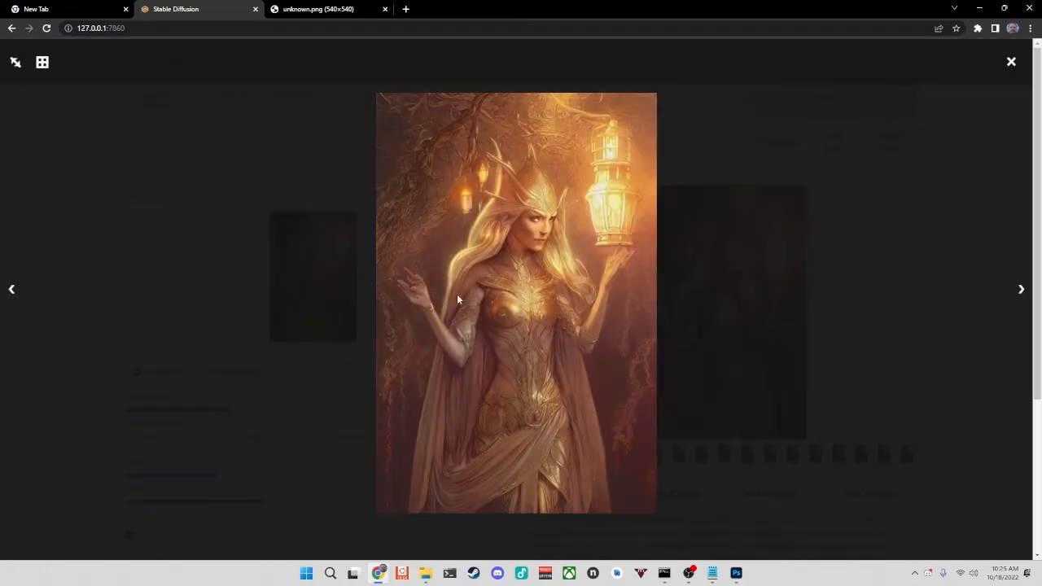
pyautogui.press('Right')
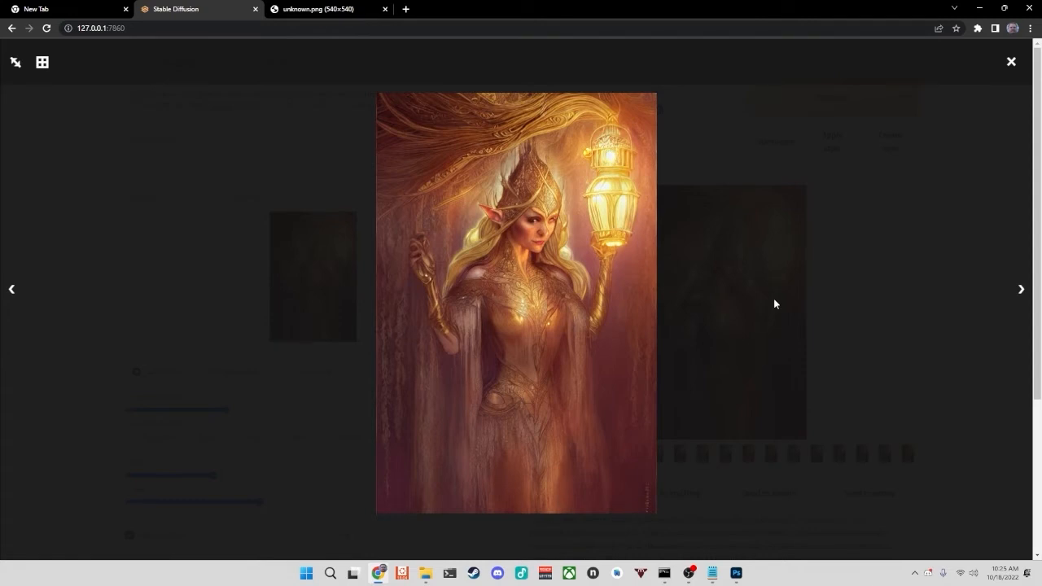
pyautogui.press('Right')
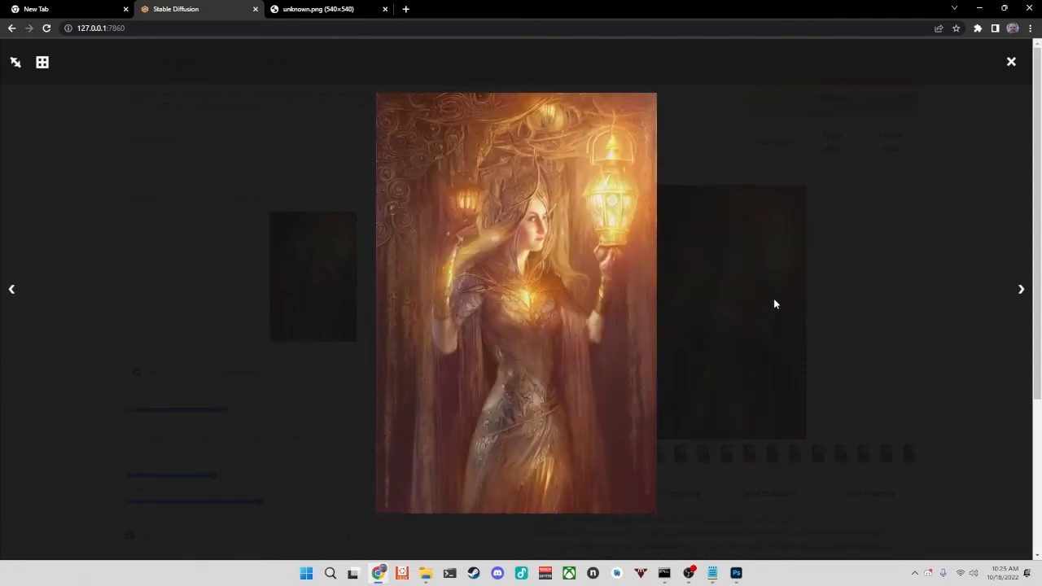
pyautogui.press('Right')
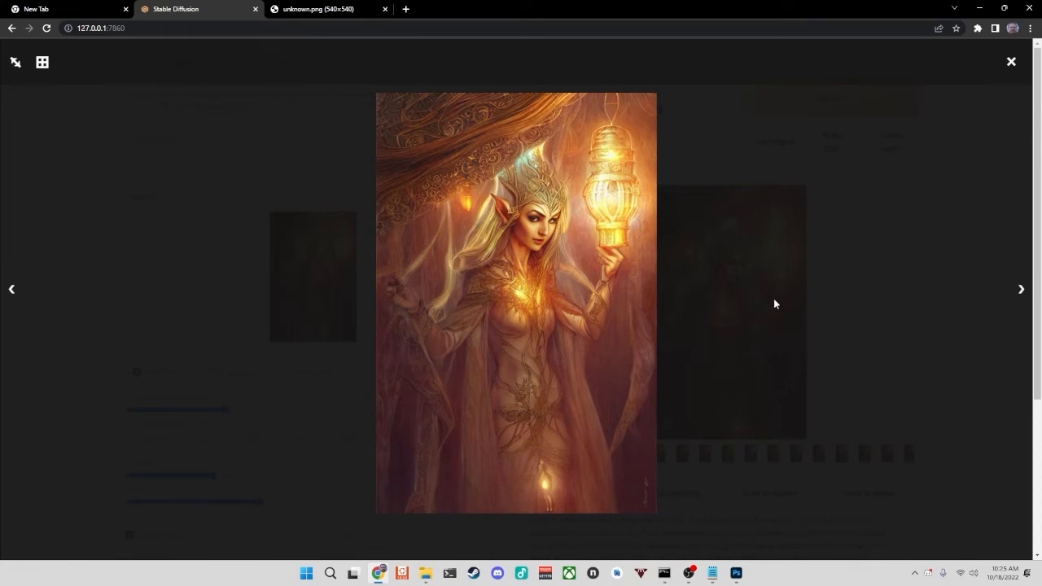
pyautogui.press('Right')
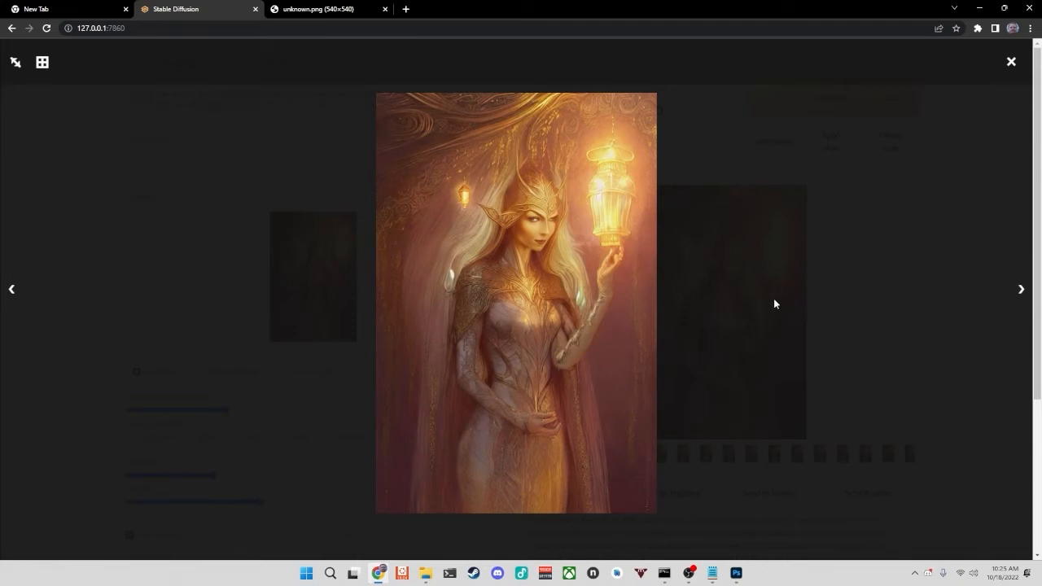
pyautogui.press('Right')
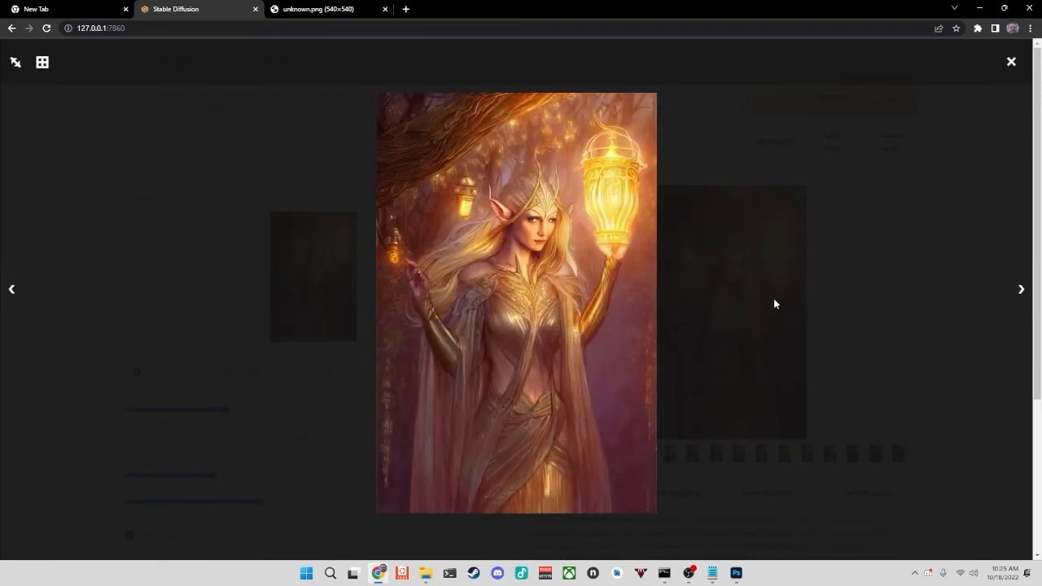
pyautogui.press('Right')
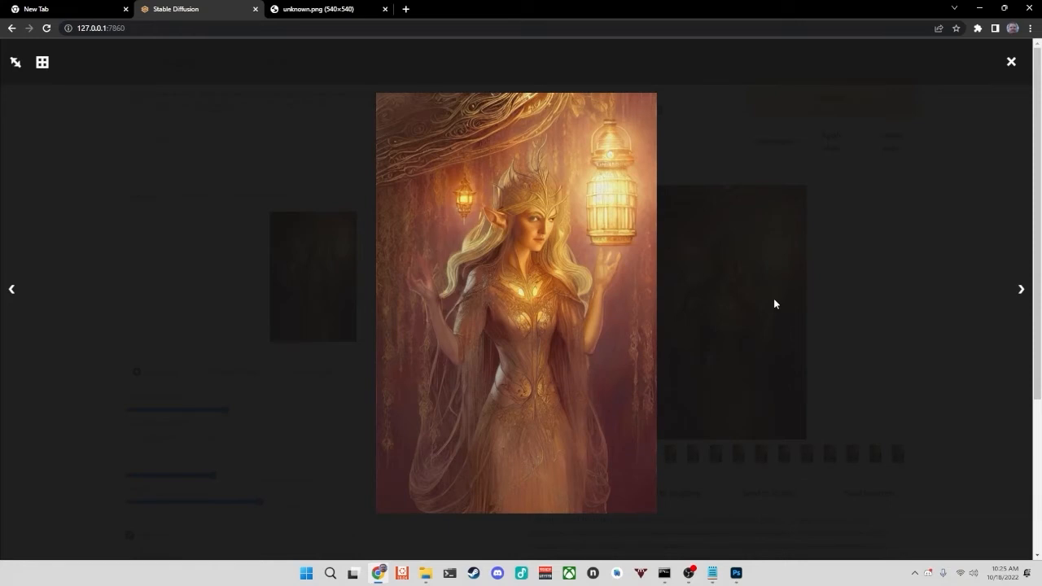
pyautogui.press('Right')
pyautogui.press('Right')
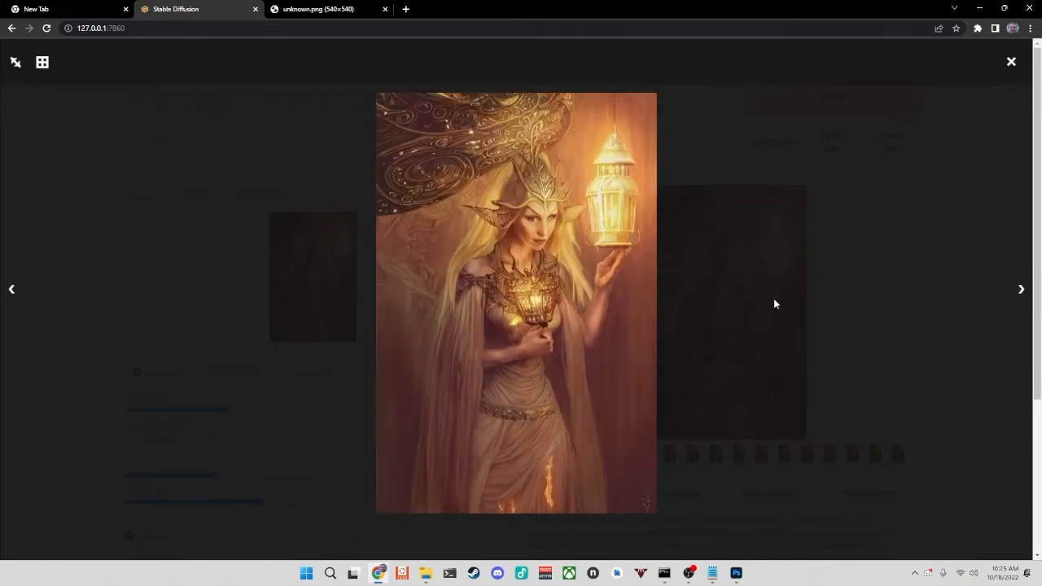
pyautogui.press('Right')
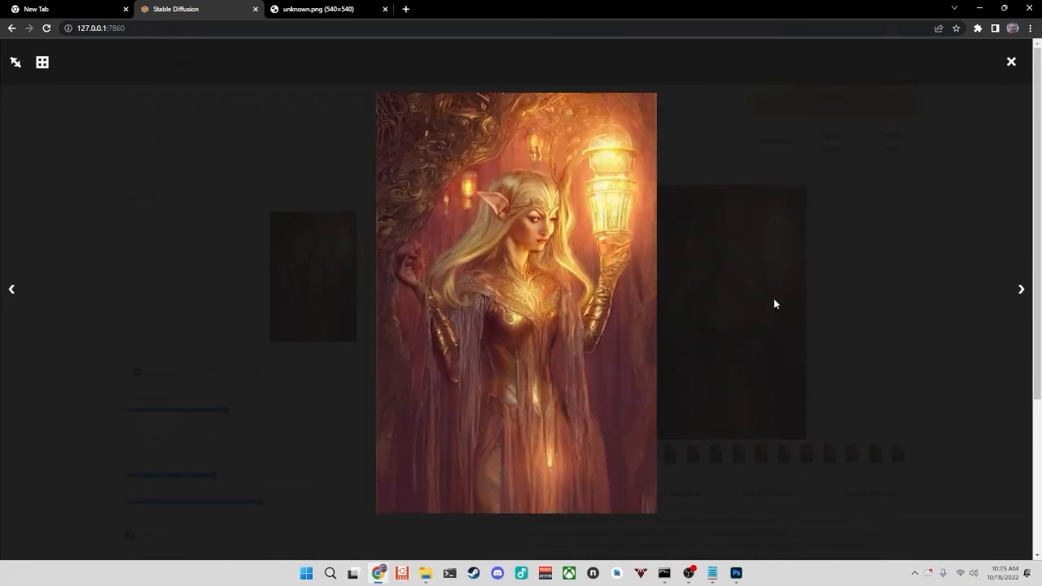
pyautogui.press('Right')
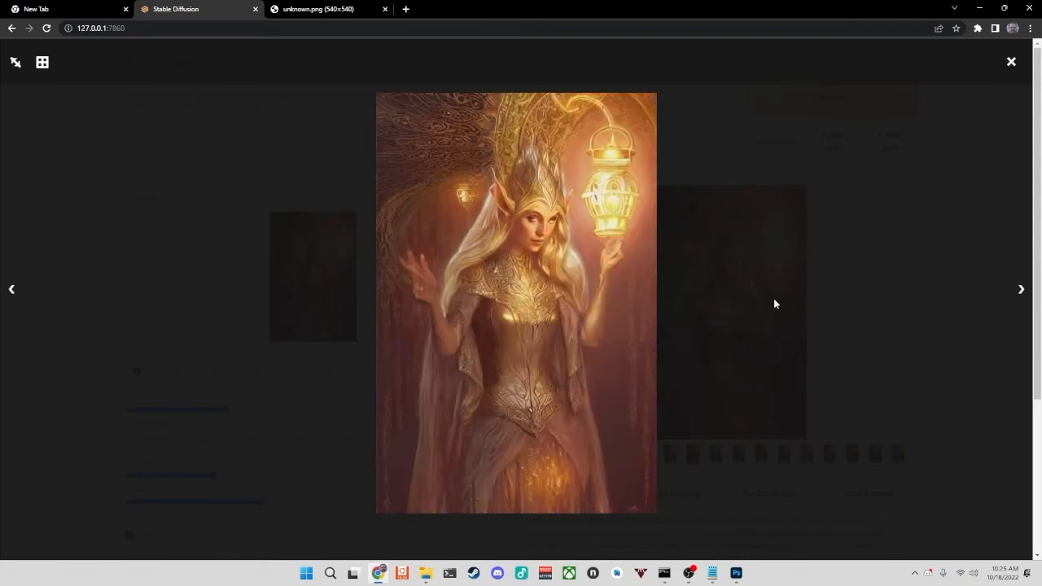
pyautogui.press('Right')
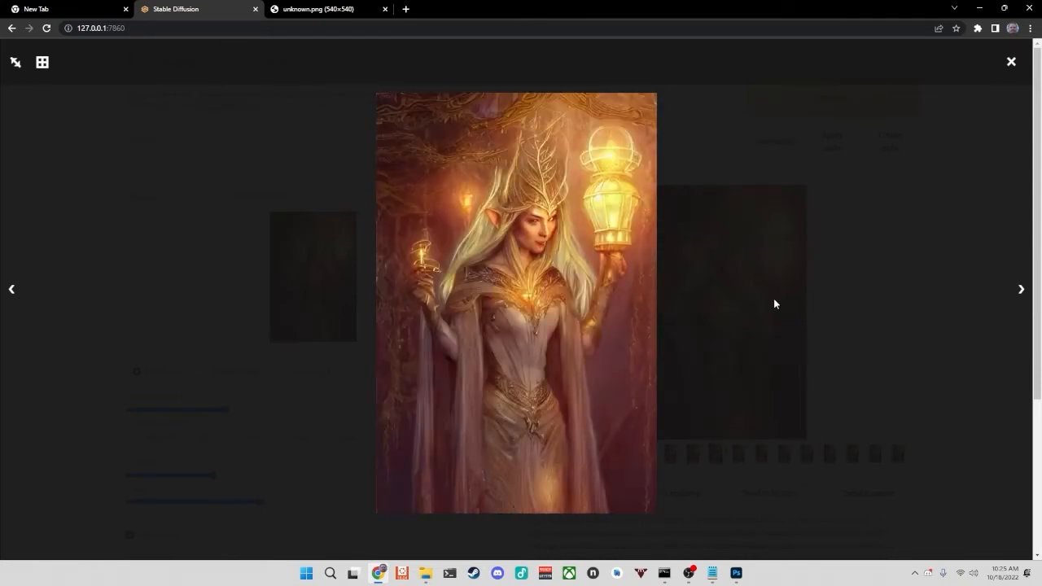
pyautogui.press('Right')
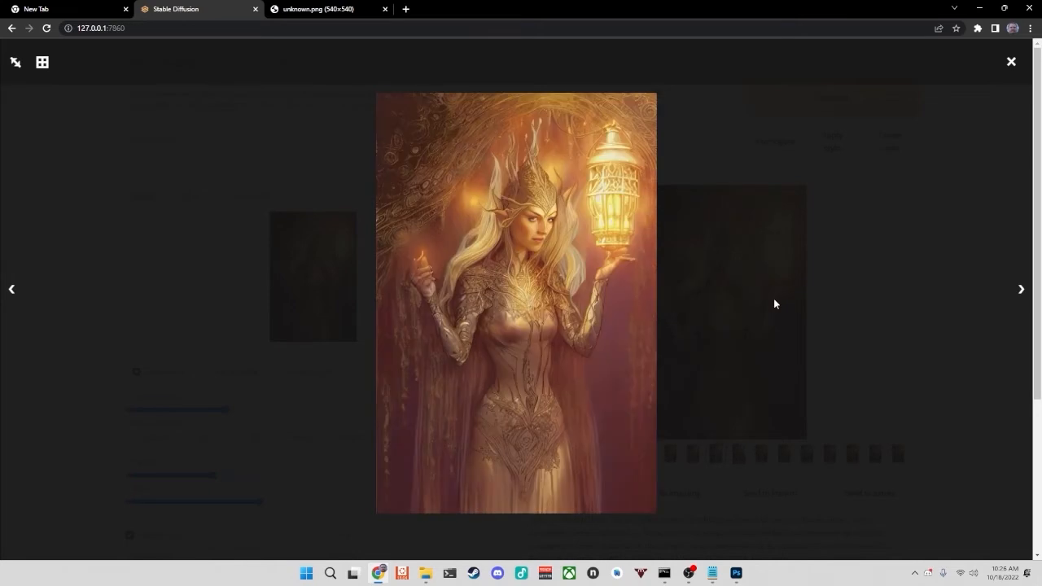
pyautogui.press('Right')
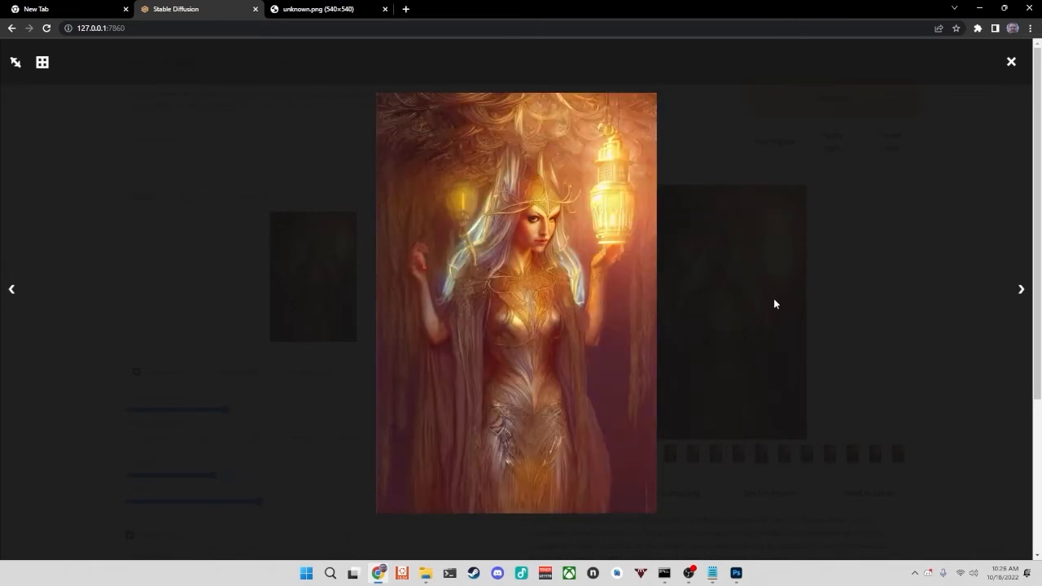
pyautogui.press('Right')
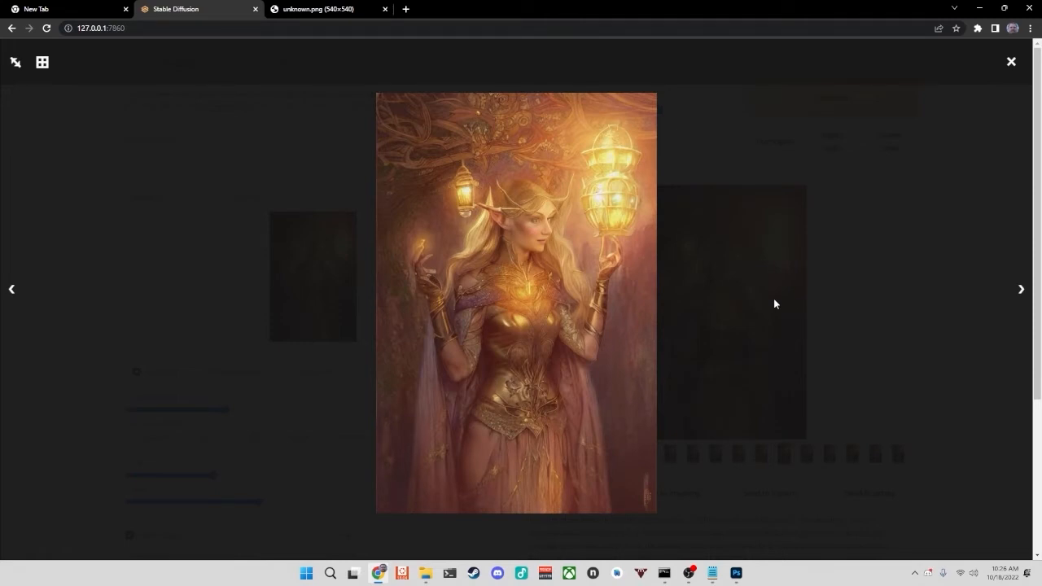
pyautogui.press('Right')
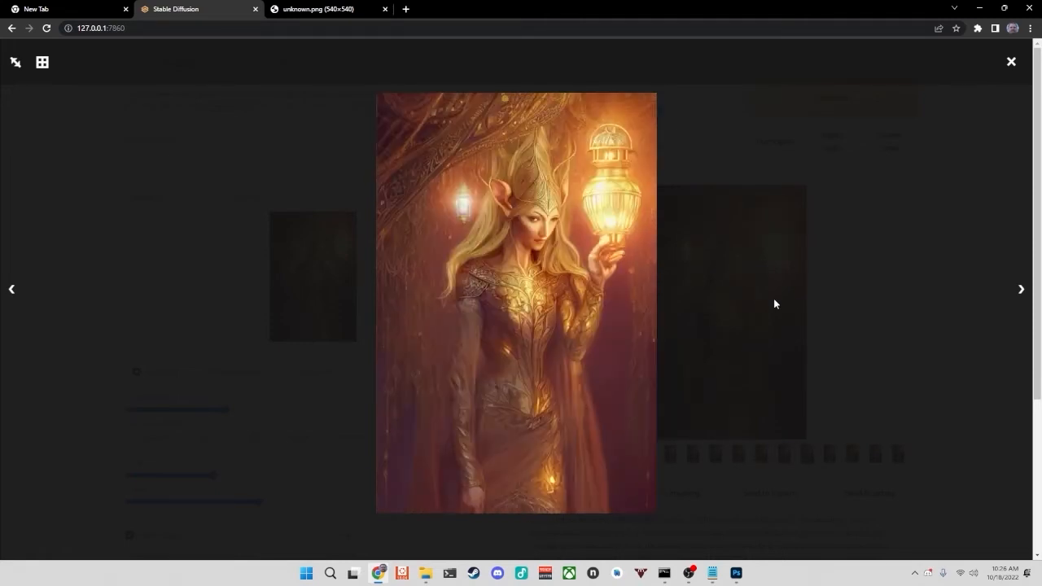
pyautogui.press('Right')
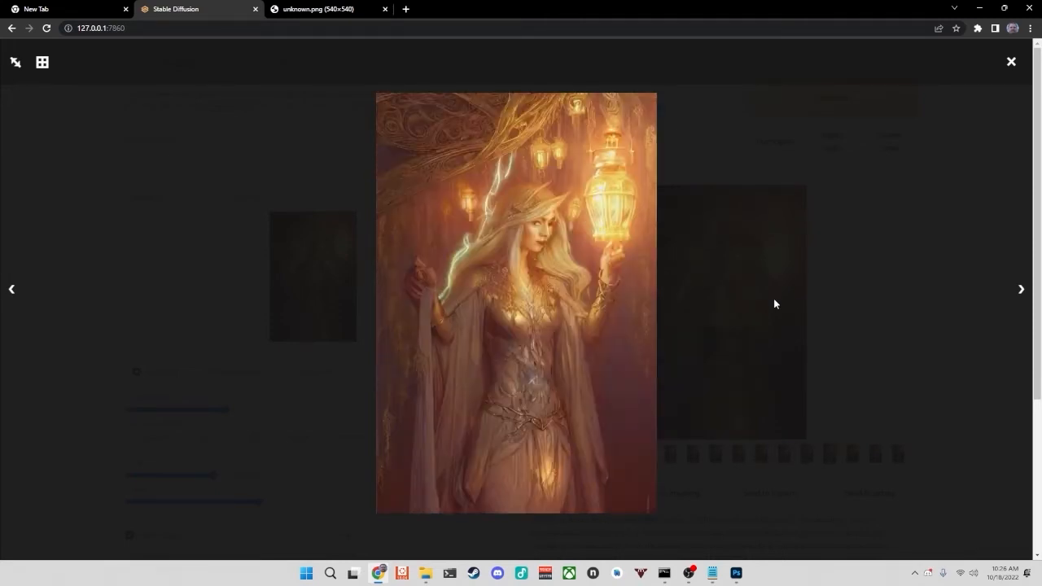
pyautogui.press('Right')
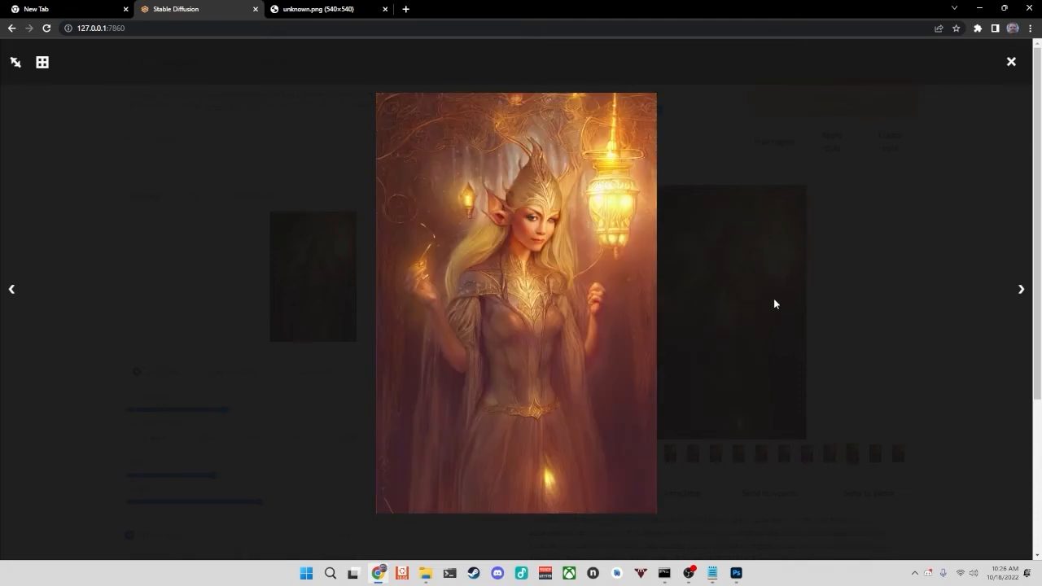
pyautogui.press('Right')
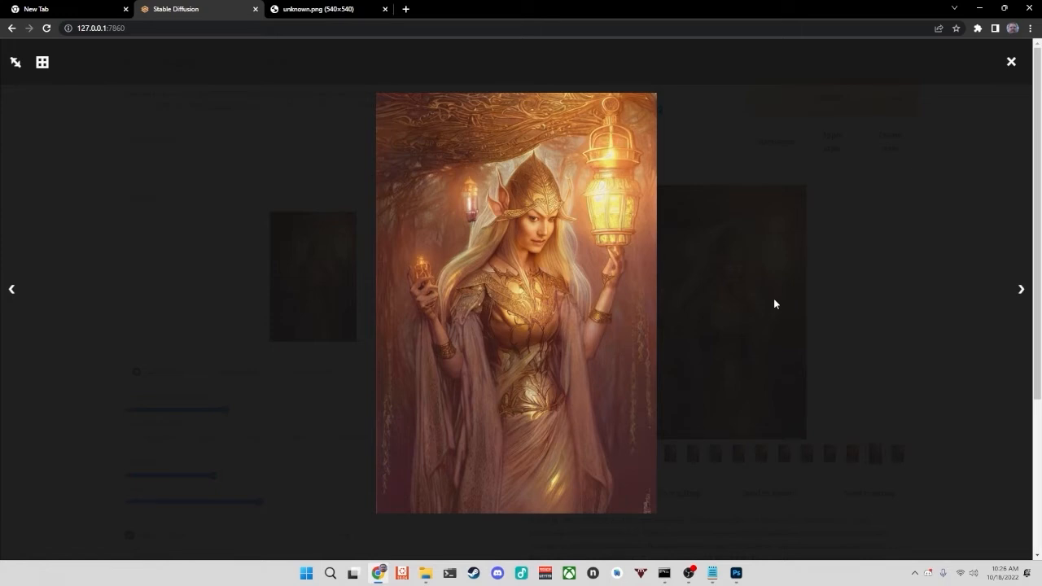
pyautogui.press('Right')
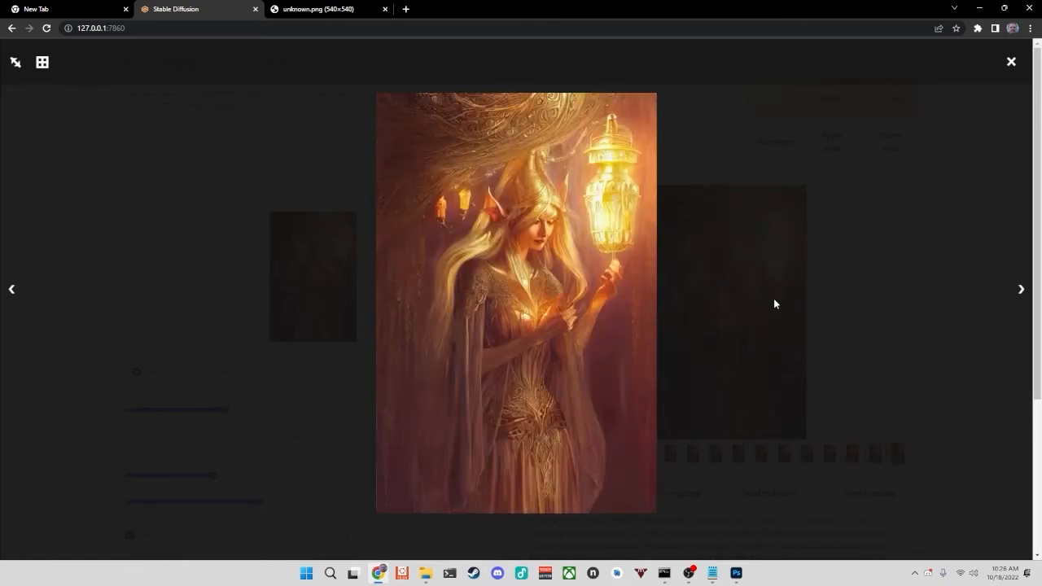
pyautogui.press('Right')
pyautogui.press('Right')
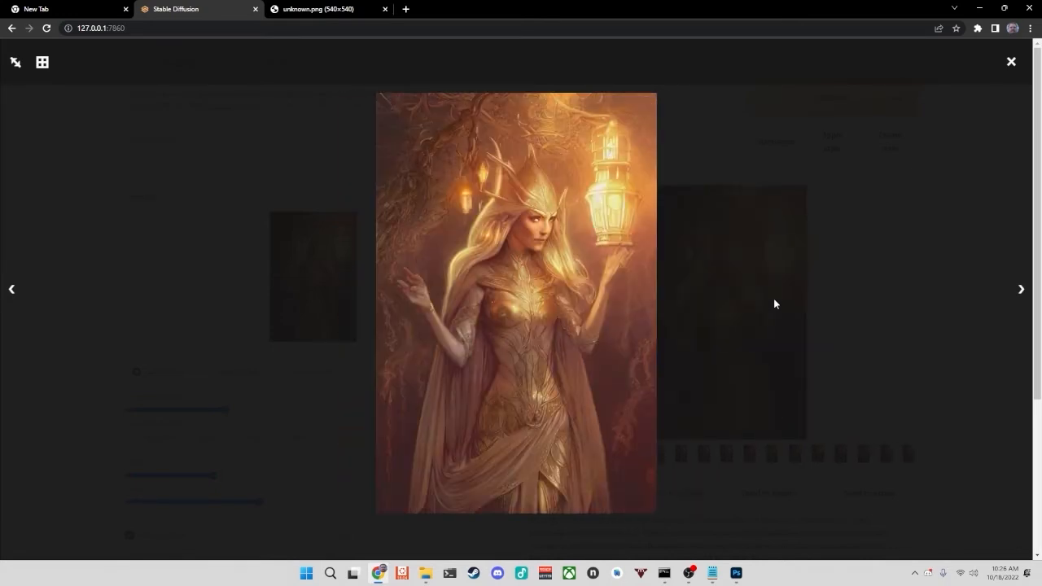
pyautogui.press('Right')
pyautogui.press('Right')
pyautogui.press('Right')
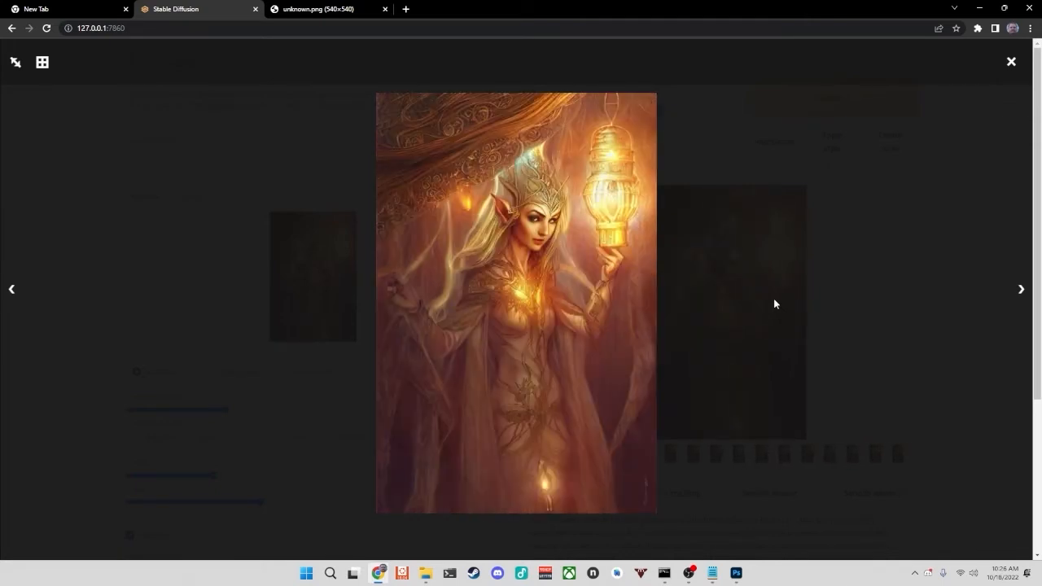
pyautogui.press('Right')
pyautogui.press('Right')
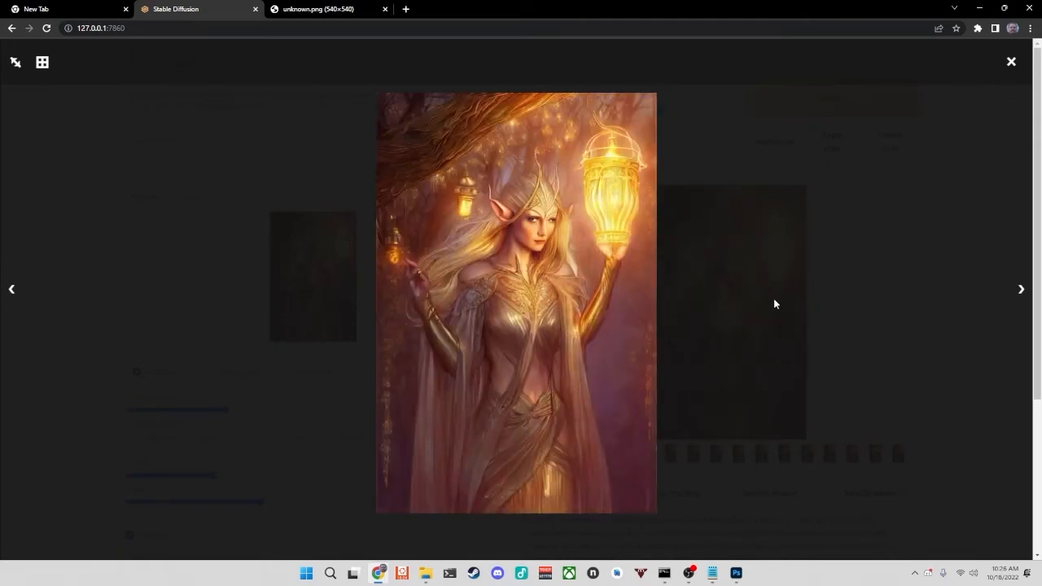
pyautogui.press('Right')
pyautogui.press('Right')
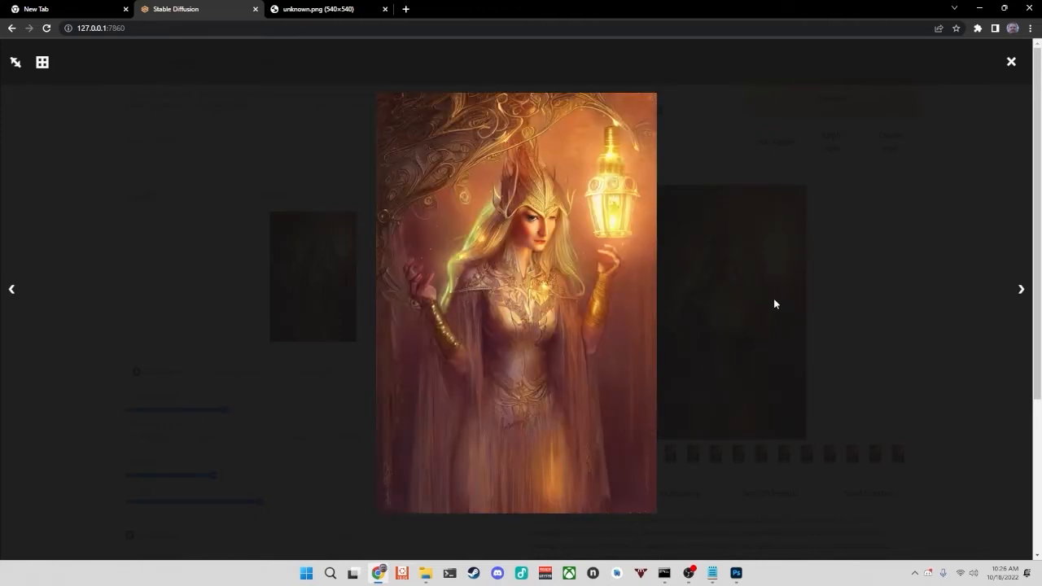
pyautogui.press('Right')
pyautogui.click(915, 301)
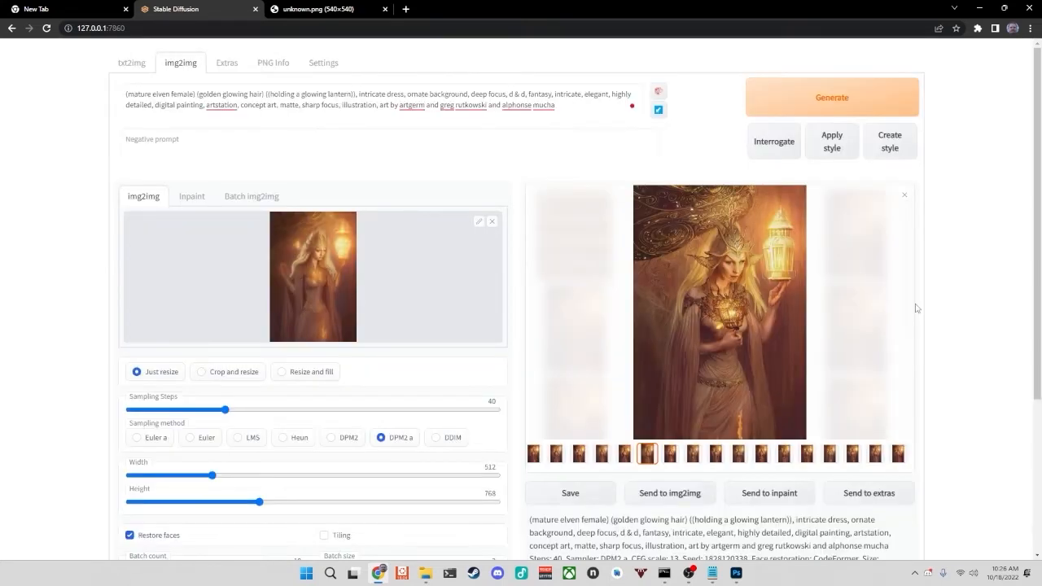
# - Set the sampling method to Euler a and the batch count to 8, and generate a new set of images
pyautogui.click(145, 438)
pyautogui.click(903, 196)
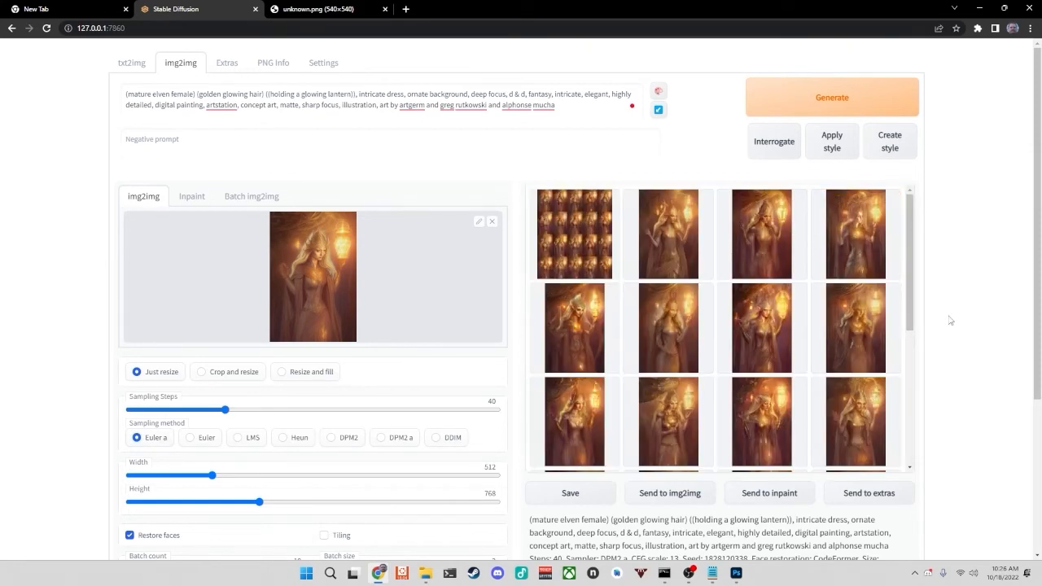
pyautogui.scroll(-1, 298, 423)
pyautogui.scroll(1, 356, 426)
pyautogui.scroll(-2, 346, 442)
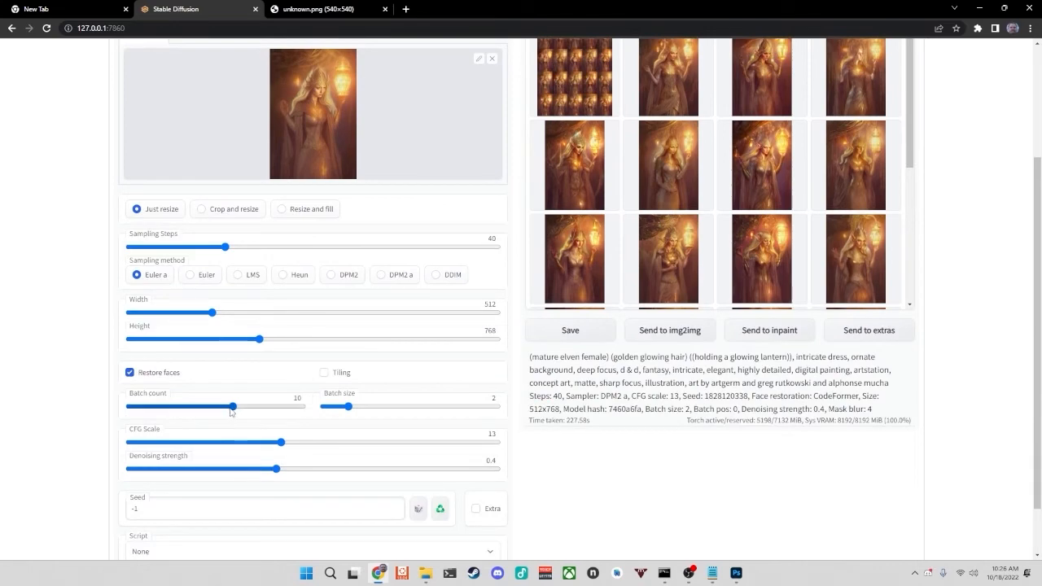
pyautogui.moveTo(230, 412); pyautogui.dragTo(207, 415)
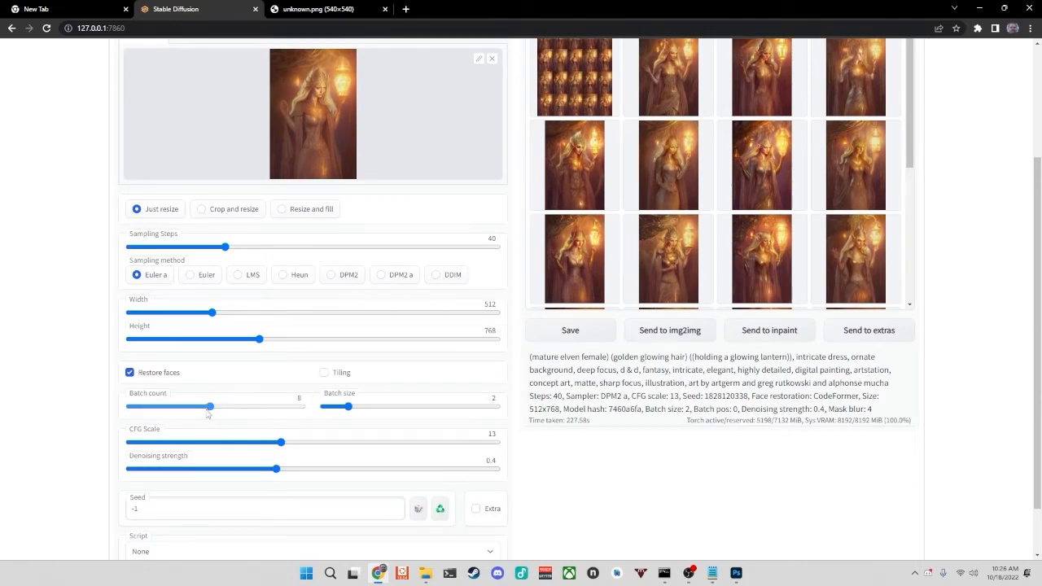
pyautogui.scroll(2, 973, 361)
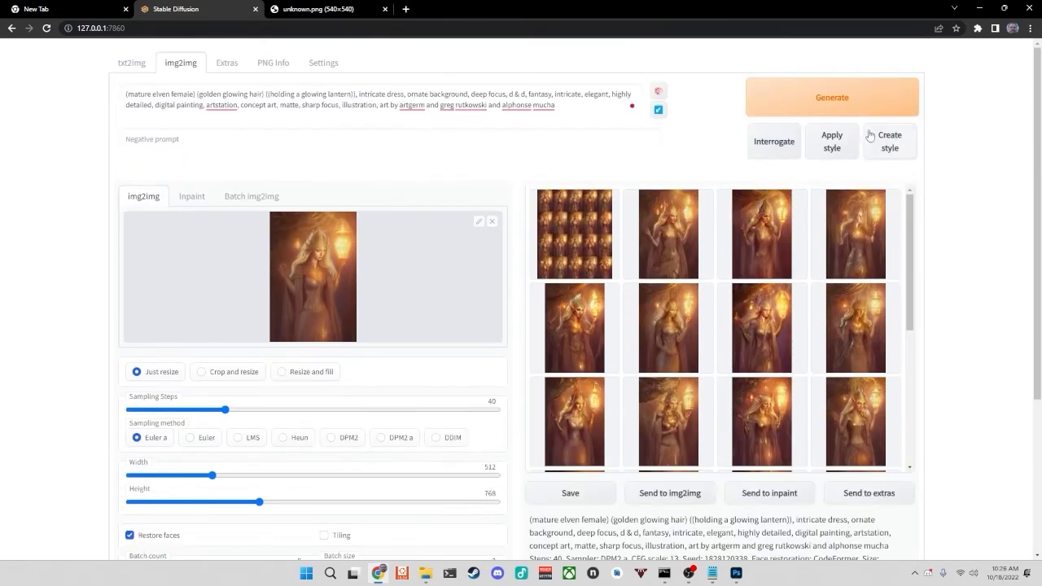
# - Check the batch generation progress in the command prompt window, and return to the browser
pyautogui.click(664, 573)
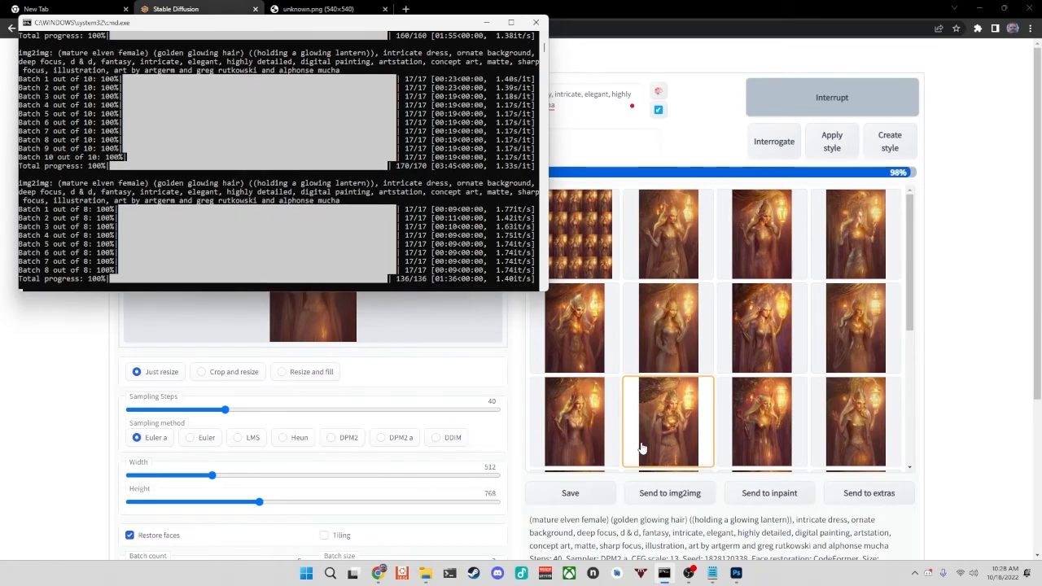
pyautogui.click(487, 22)
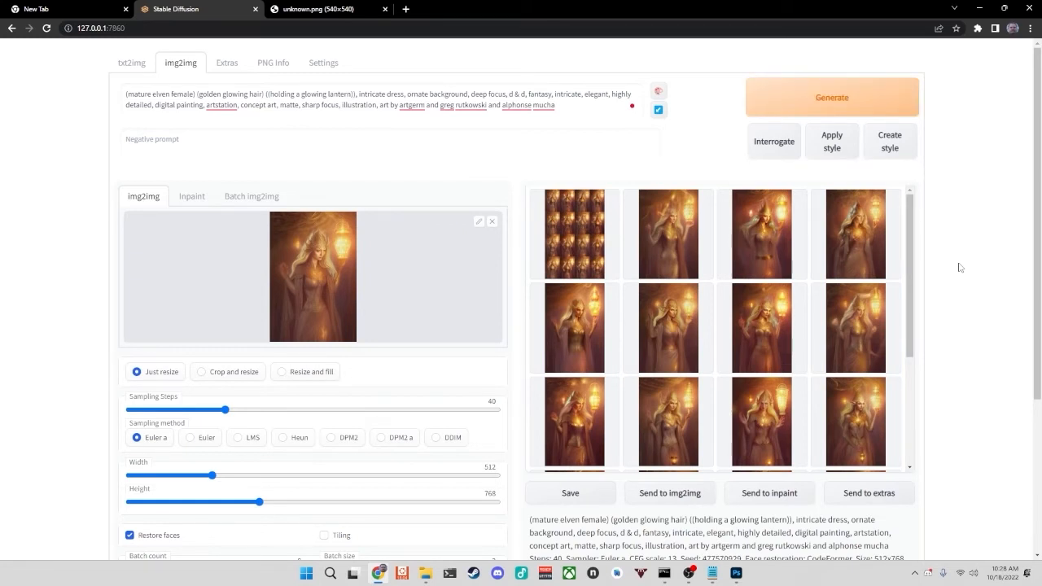
# - Examine the enlarged Euler a elf images one by one through to the grid overview, and close the viewer
pyautogui.click(661, 268)
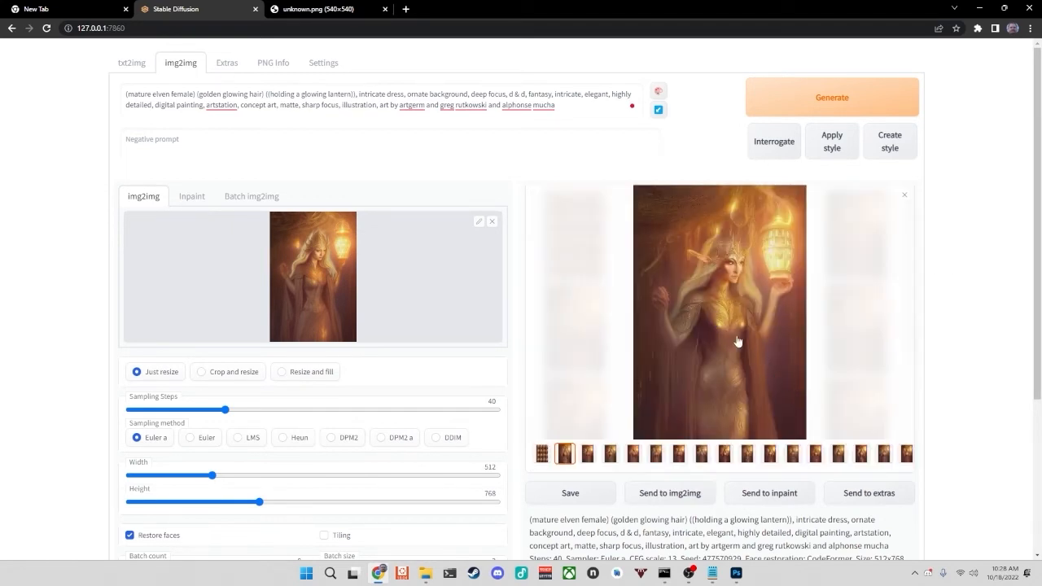
pyautogui.click(738, 342)
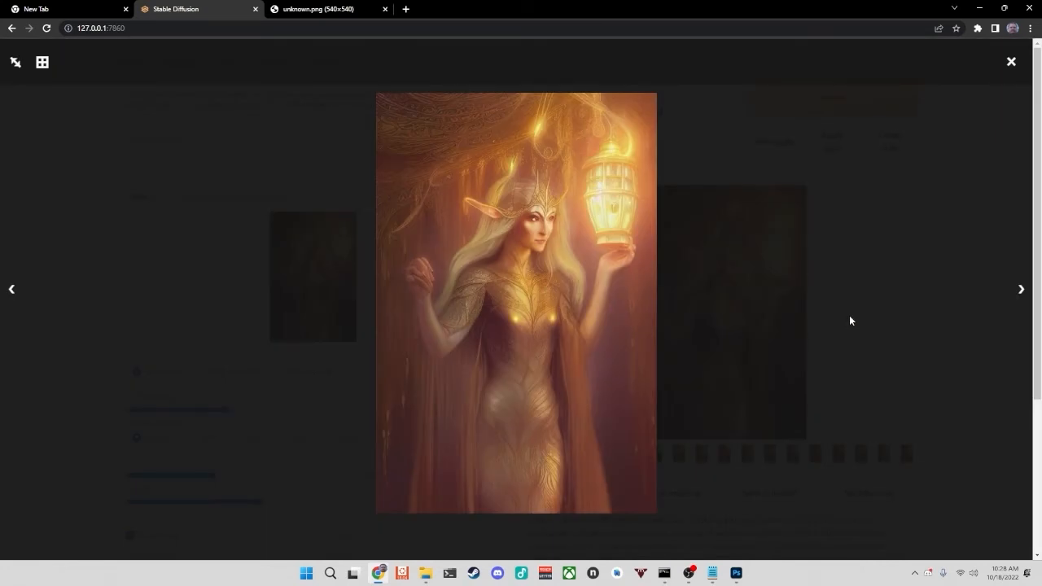
pyautogui.press('Right')
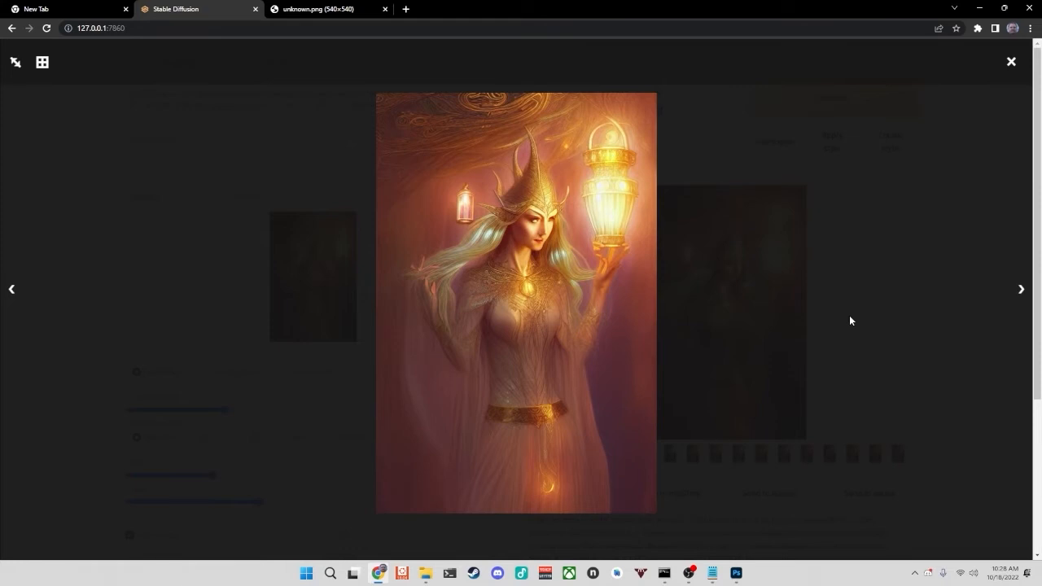
pyautogui.press('Right')
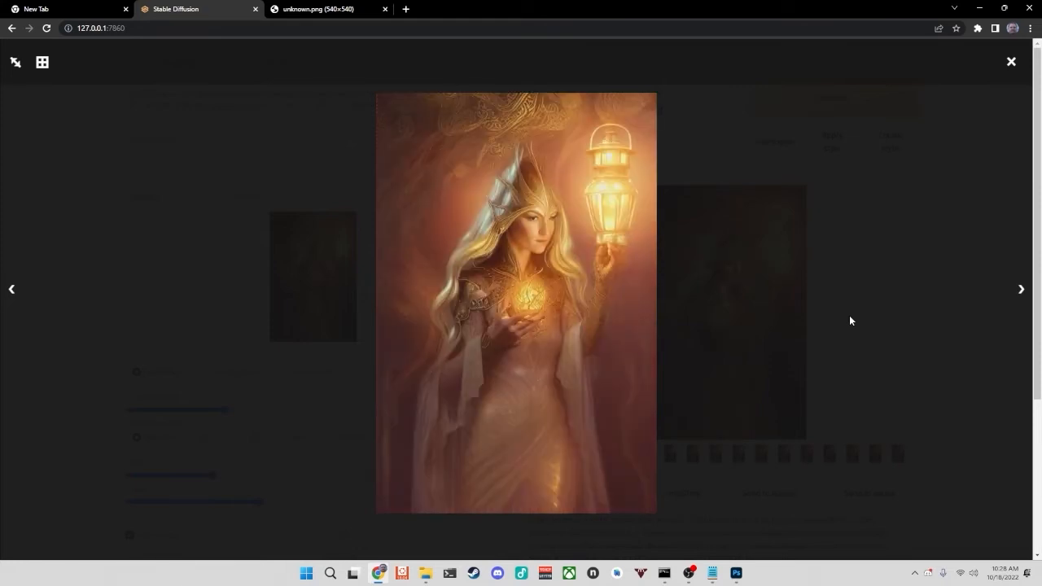
pyautogui.press('Right')
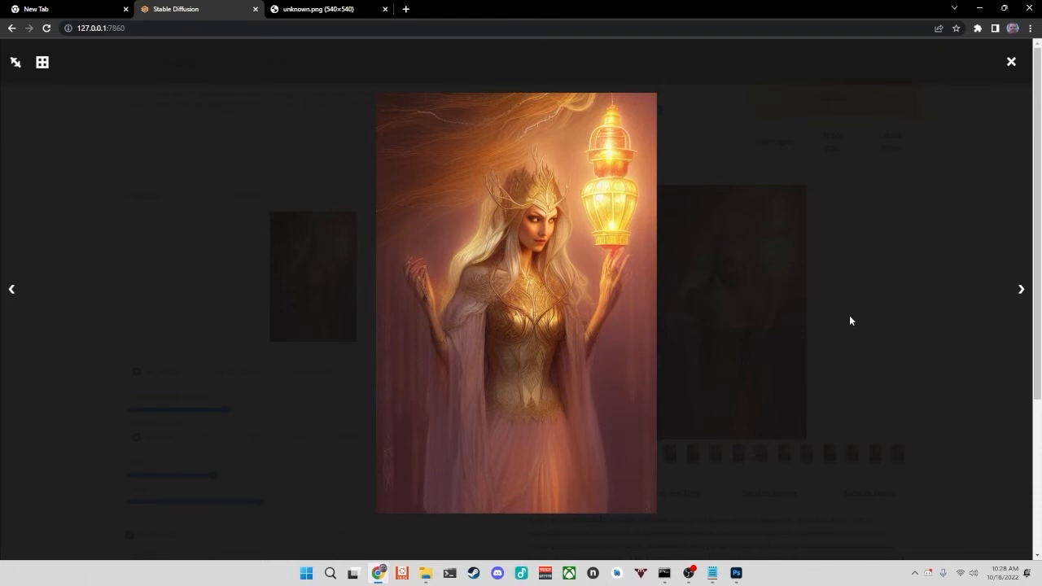
pyautogui.press('Right')
pyautogui.press('Right')
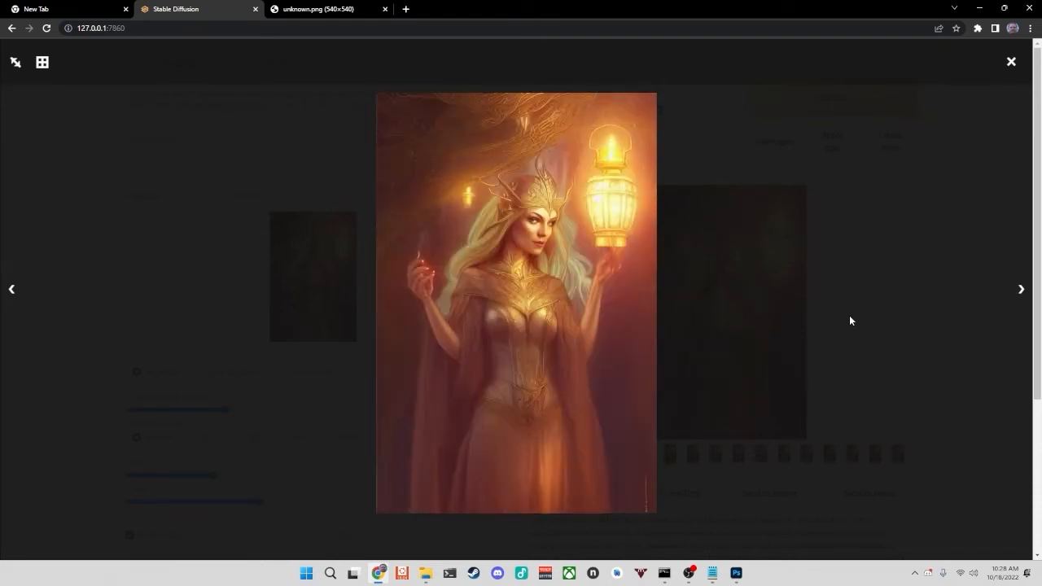
pyautogui.press('Right')
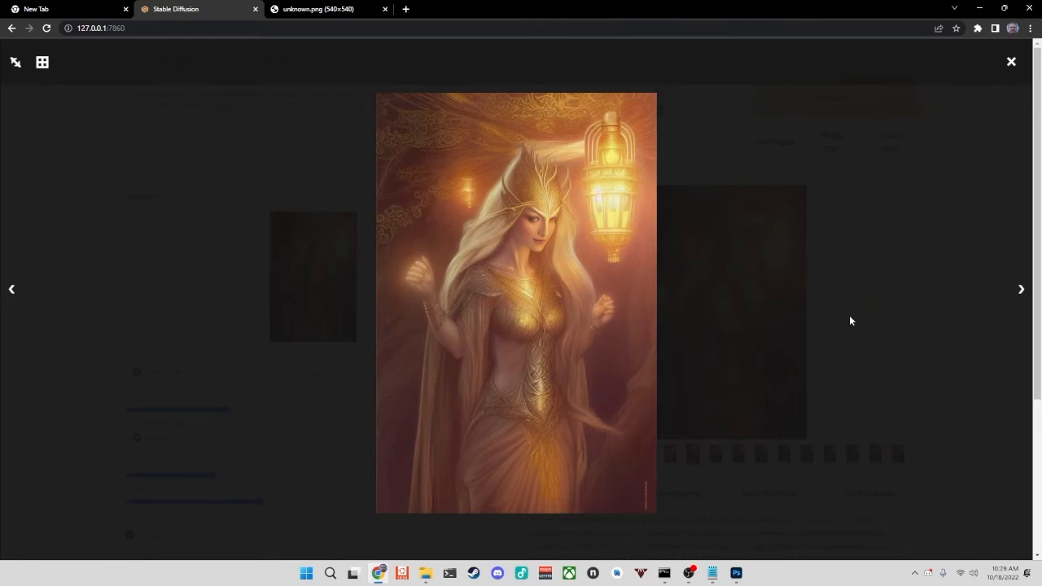
pyautogui.press('Right')
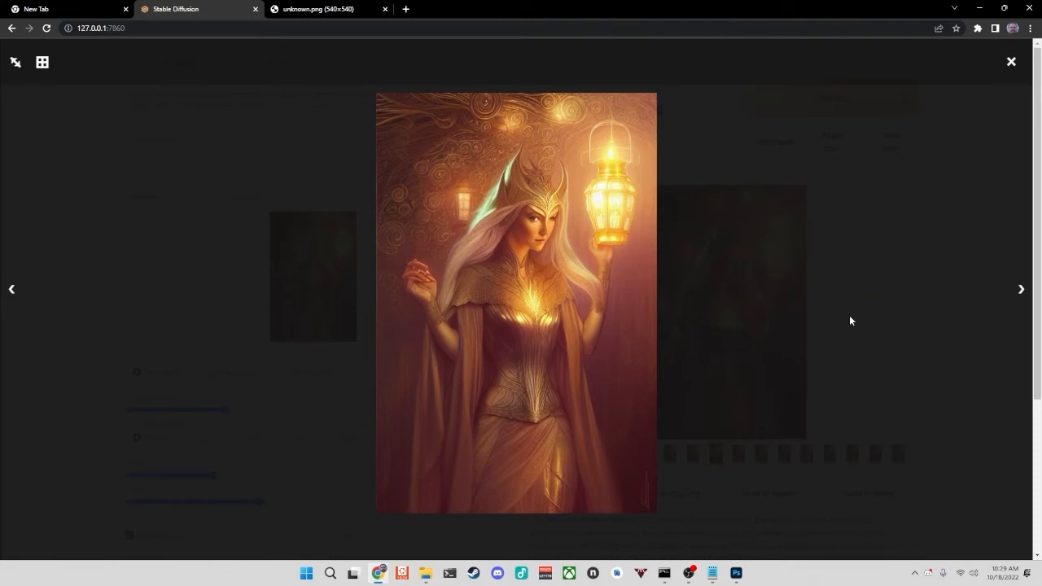
pyautogui.press('Right')
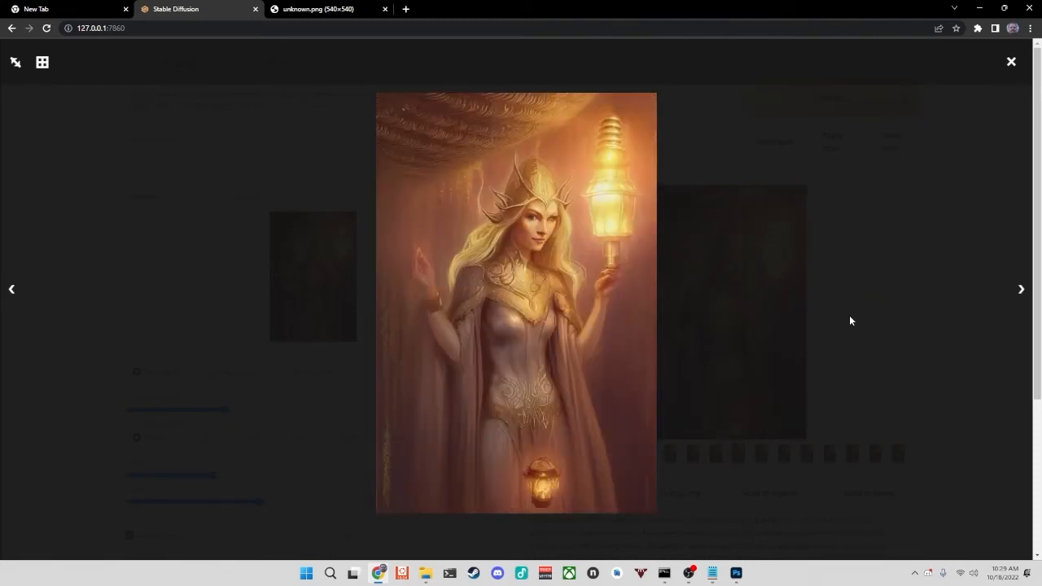
pyautogui.press('Right')
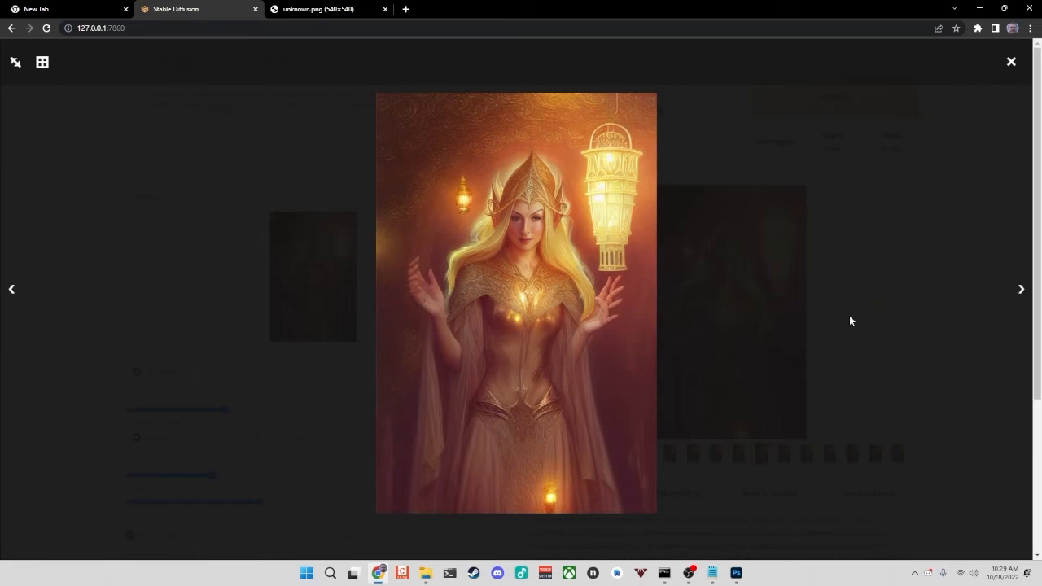
pyautogui.press('Right')
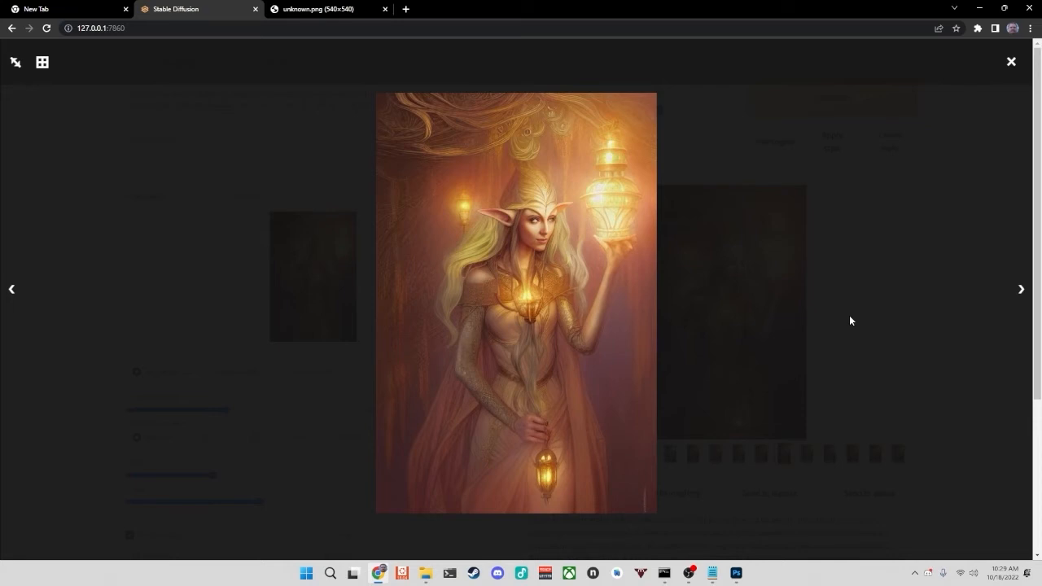
pyautogui.press('Right')
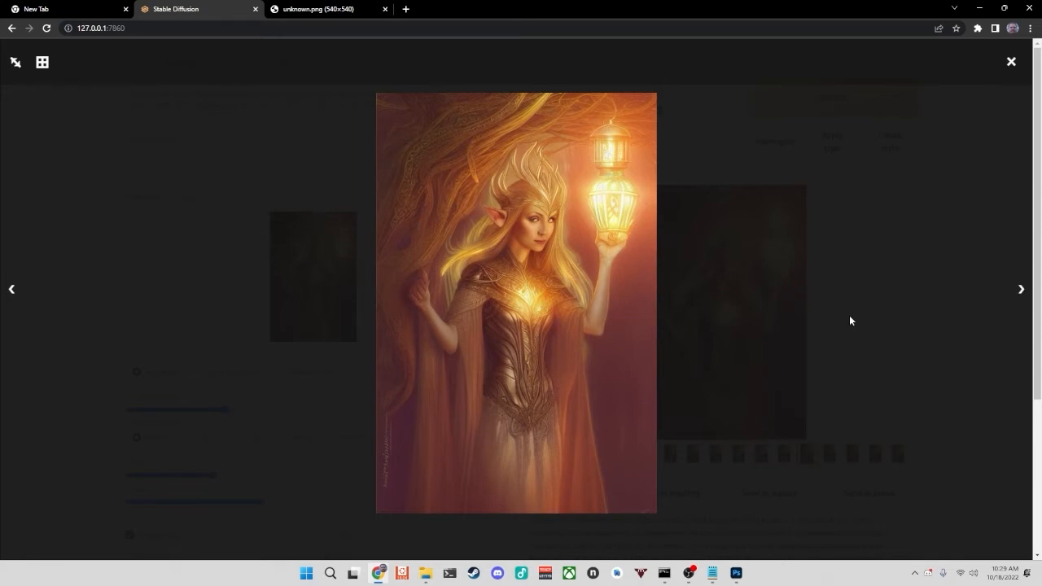
pyautogui.press('Right')
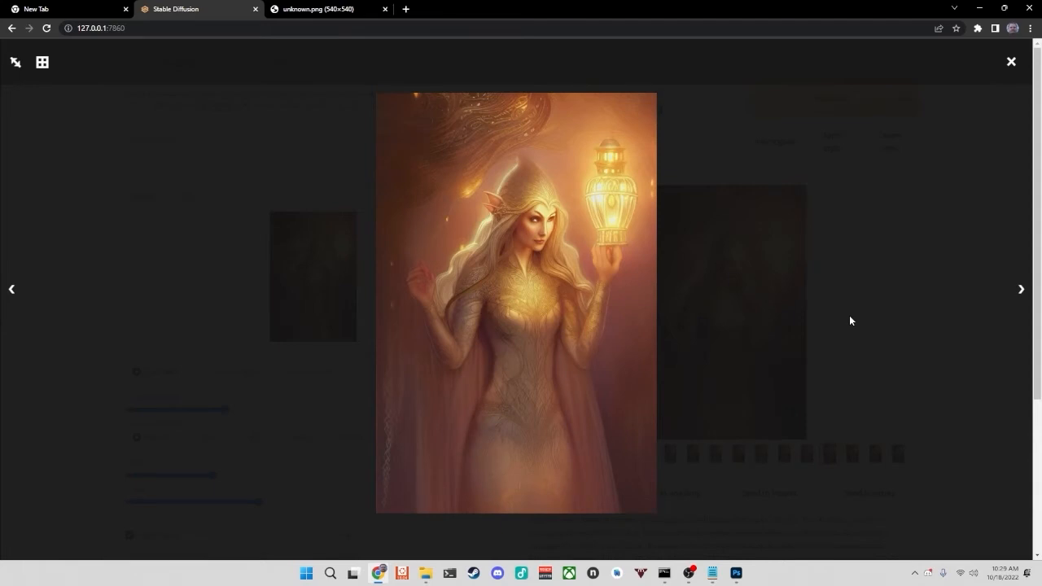
pyautogui.press('Right')
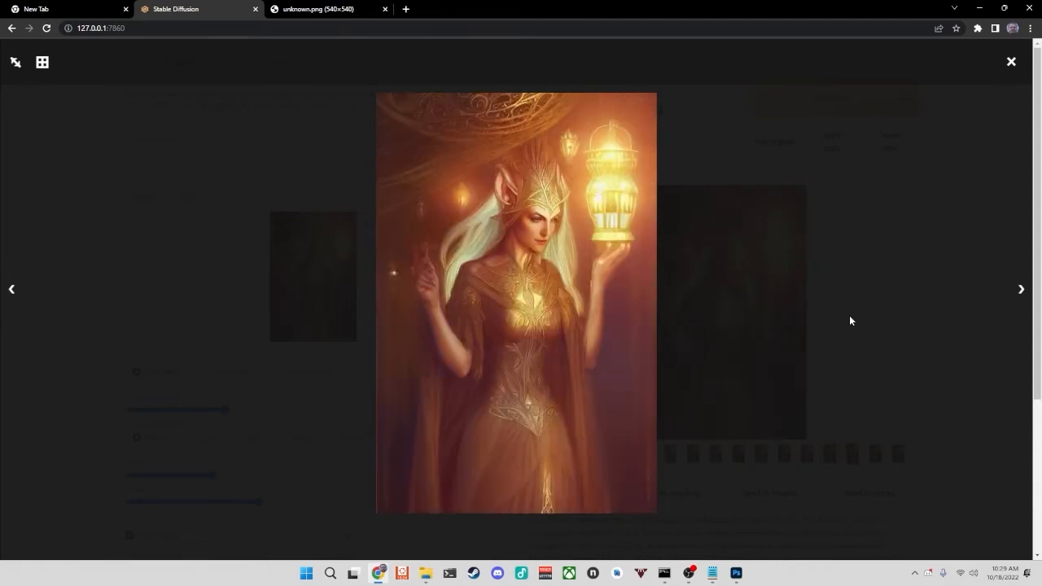
pyautogui.press('Right')
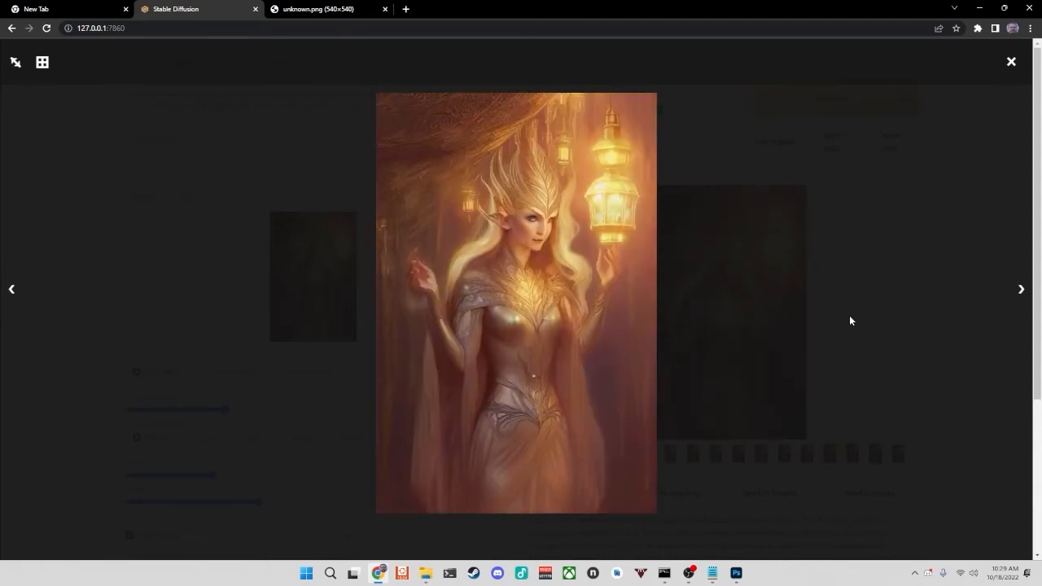
pyautogui.press('Right')
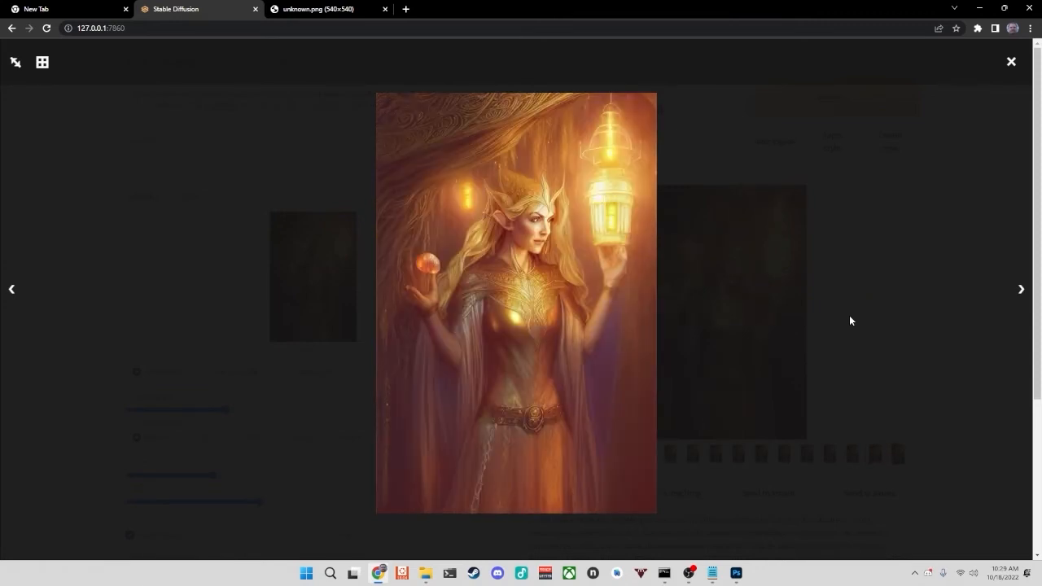
pyautogui.press('Right')
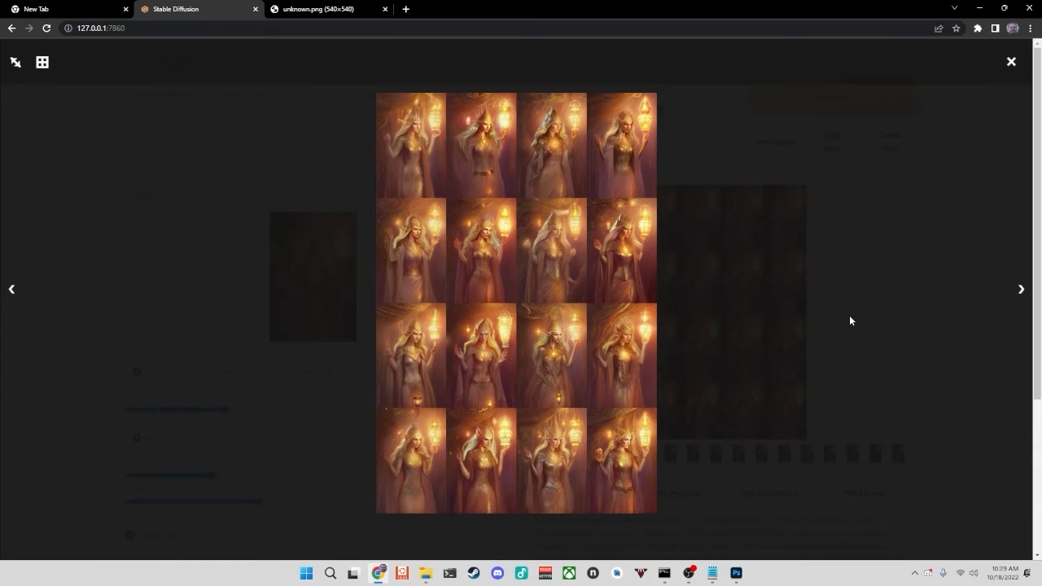
pyautogui.press('Escape')
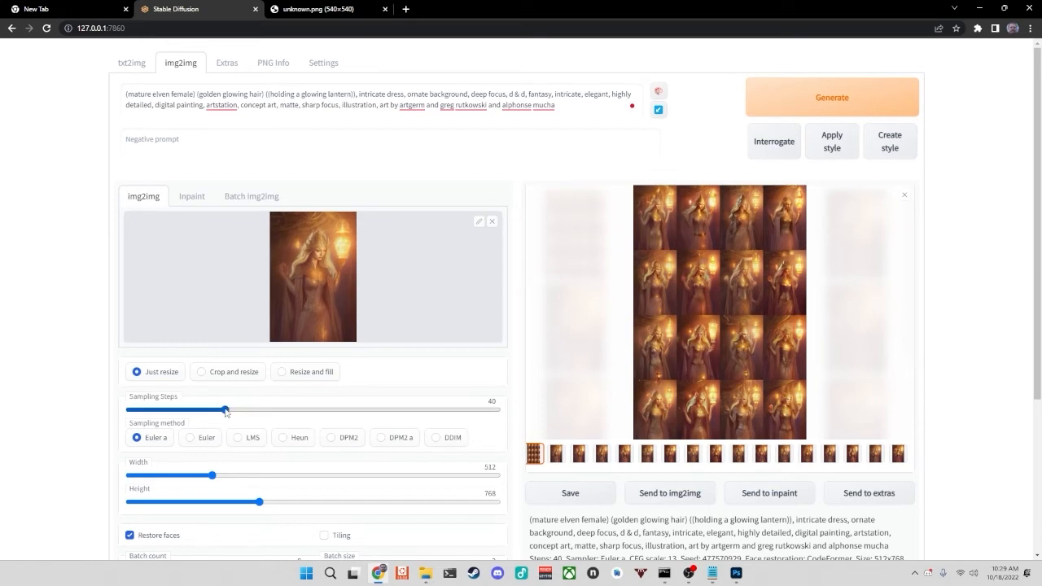
# - Set the denoising strength to 0.35 and the CFG scale to 11 for the Euler a generation
pyautogui.scroll(-2, 258, 416)
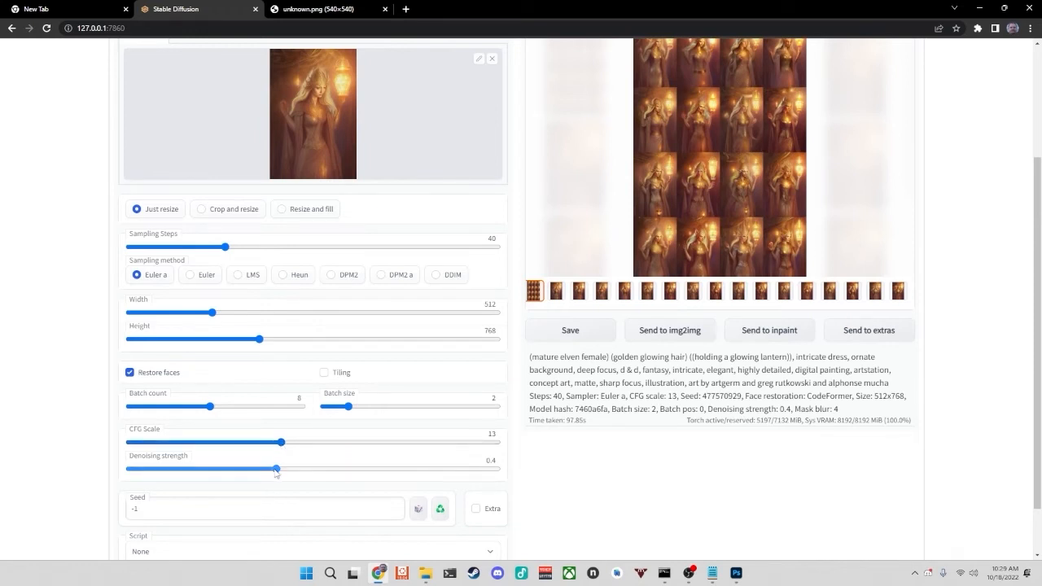
pyautogui.moveTo(277, 469); pyautogui.dragTo(261, 475)
pyautogui.click(311, 116)
pyautogui.click(321, 317)
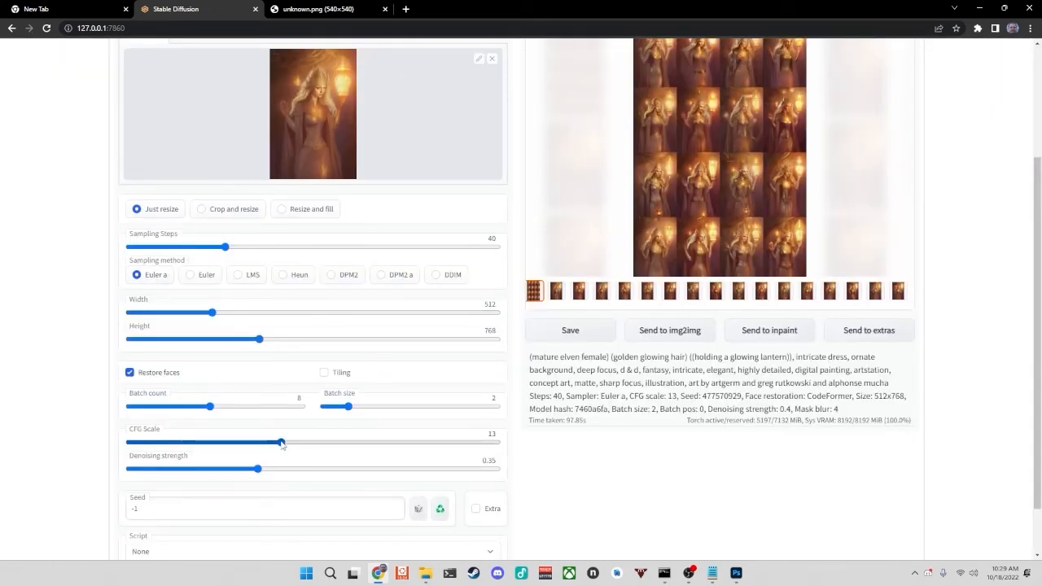
pyautogui.moveTo(299, 443); pyautogui.dragTo(258, 448)
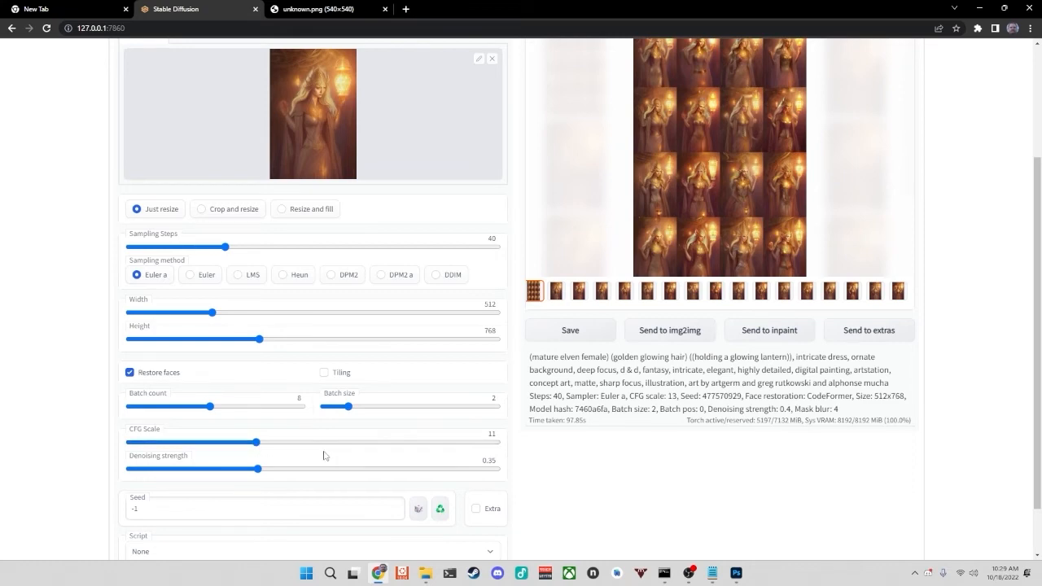
# - Set the sampling steps to 35 and generate a new batch of images with the adjusted settings
pyautogui.scroll(2, 283, 427)
pyautogui.scroll(-2, 281, 429)
pyautogui.scroll(3, 353, 447)
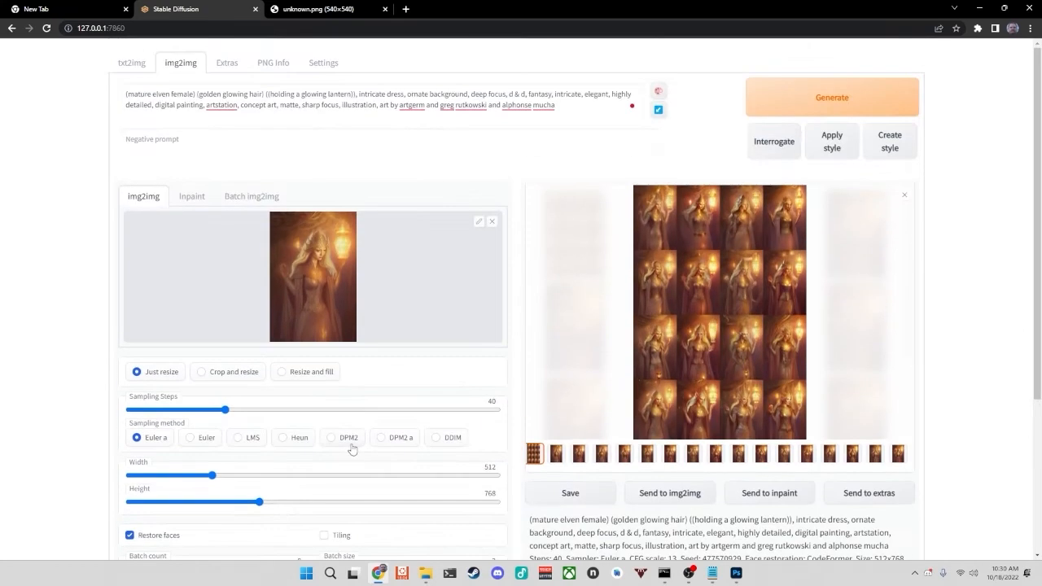
pyautogui.scroll(-1, 361, 458)
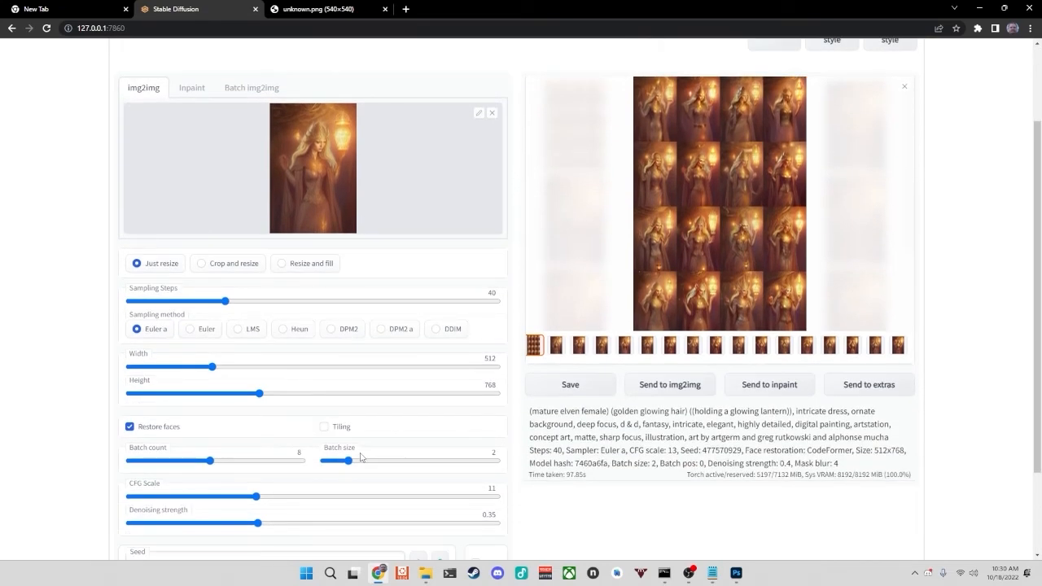
pyautogui.scroll(-1, 360, 458)
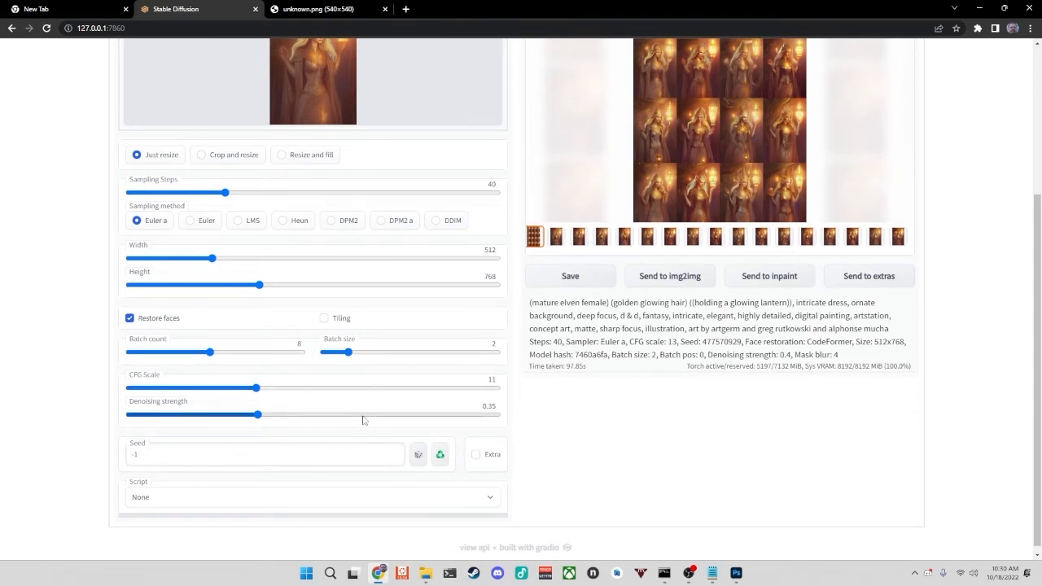
pyautogui.scroll(1, 363, 420)
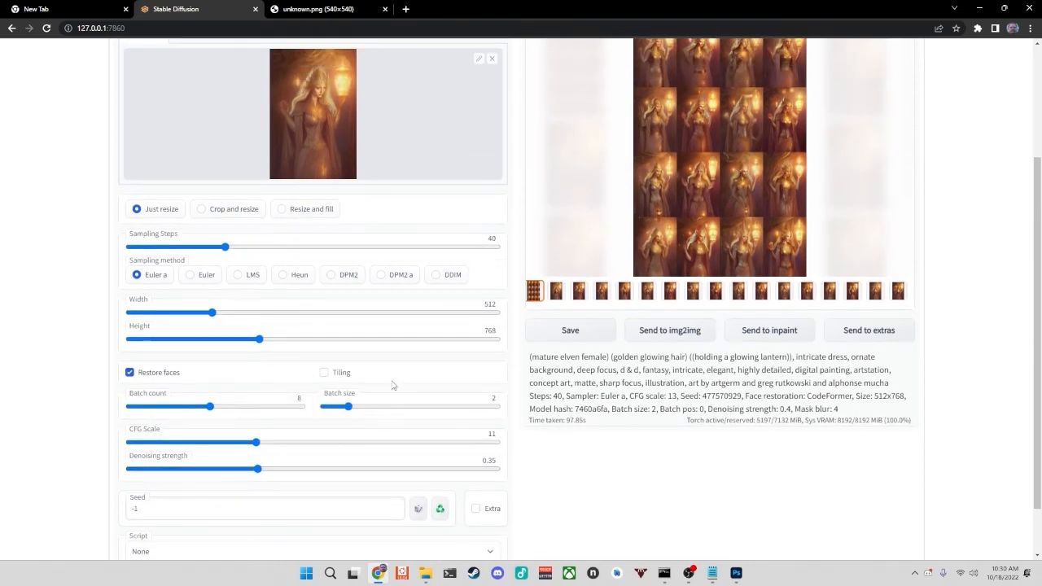
pyautogui.scroll(1, 392, 385)
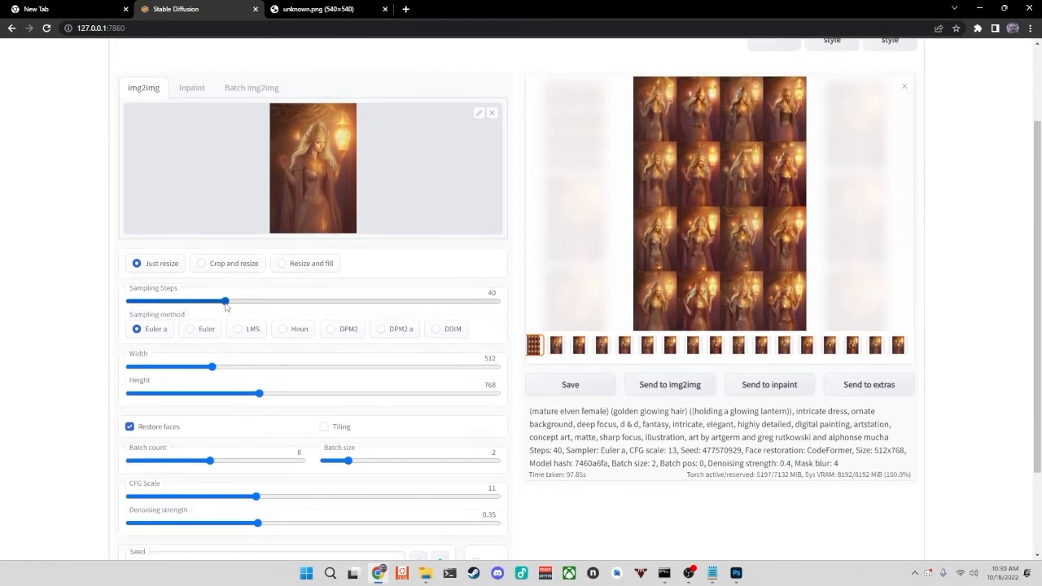
pyautogui.moveTo(227, 305); pyautogui.dragTo(216, 304)
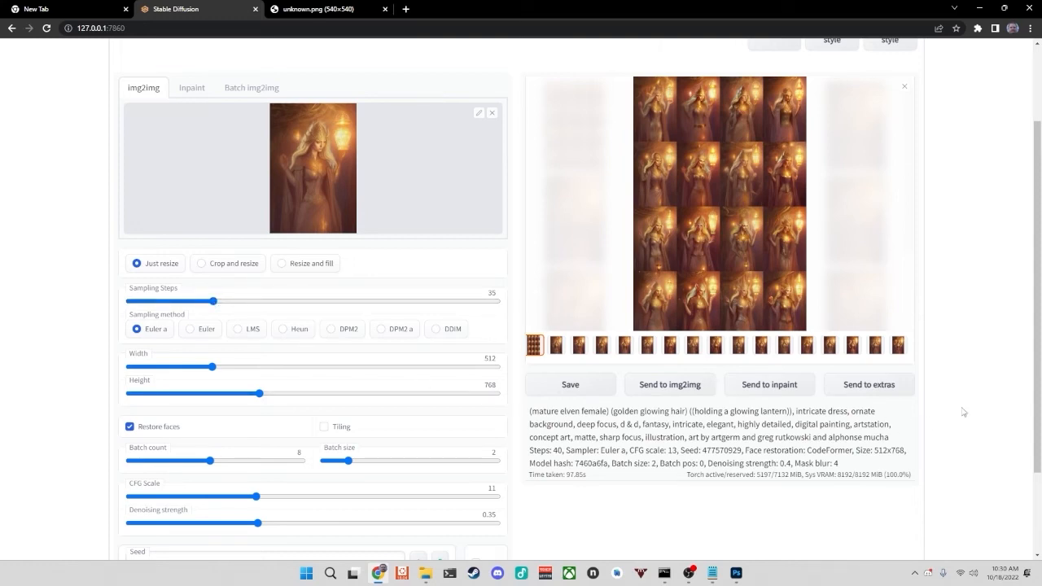
pyautogui.scroll(-2, 963, 412)
pyautogui.scroll(3, 963, 412)
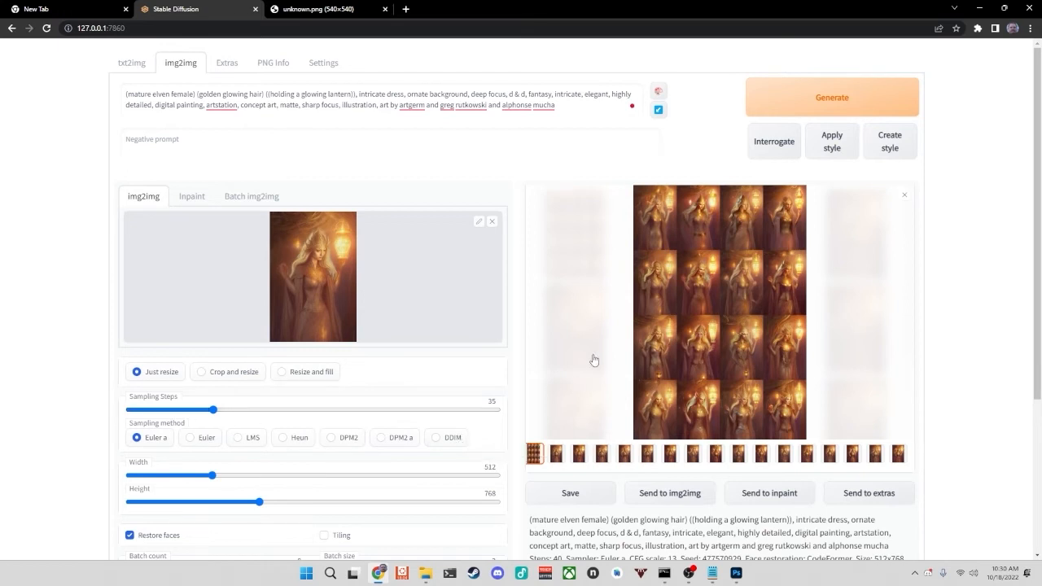
pyautogui.click(904, 195)
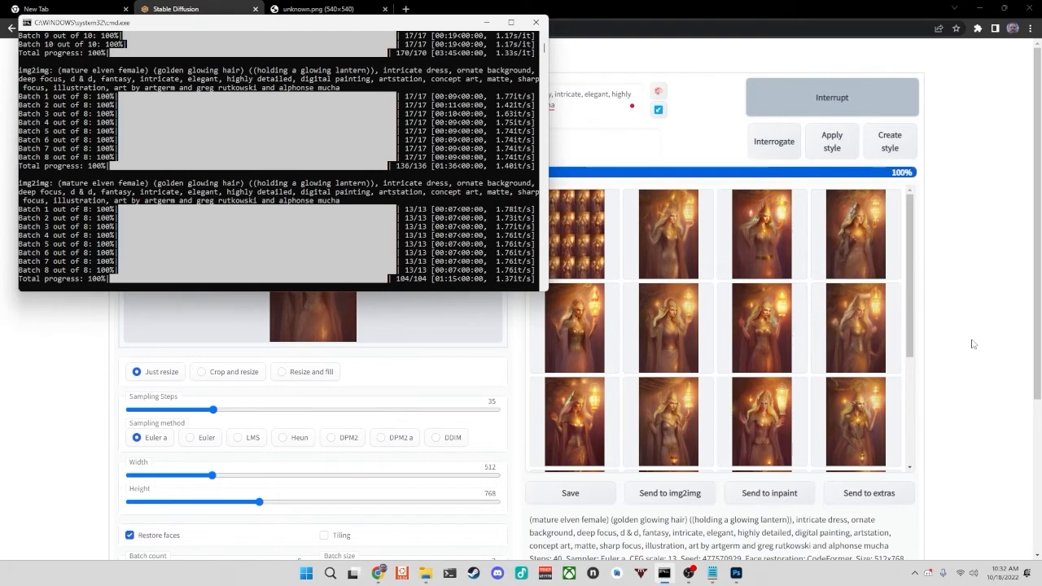
# - Return to the browser and examine the enlarged images of the 35-step batch one by one through to the grid overview
pyautogui.click(975, 203)
pyautogui.click(692, 267)
pyautogui.click(693, 268)
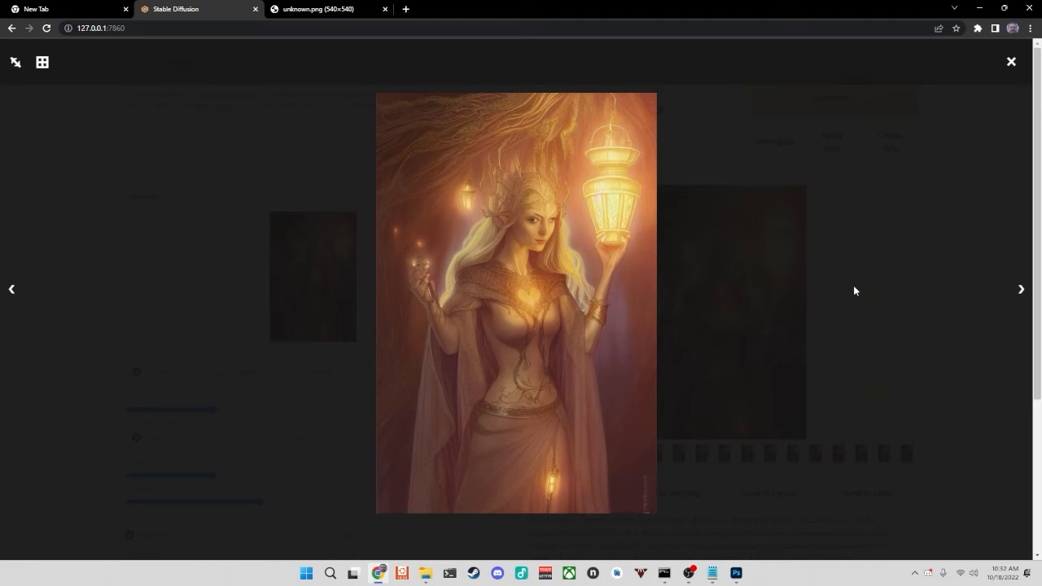
pyautogui.press('Right')
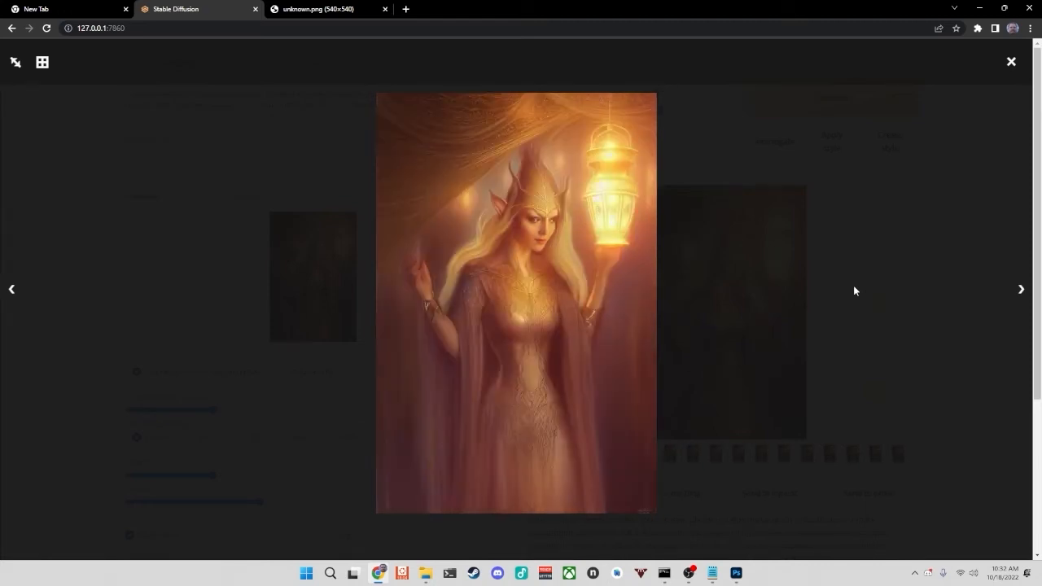
pyautogui.press('Right')
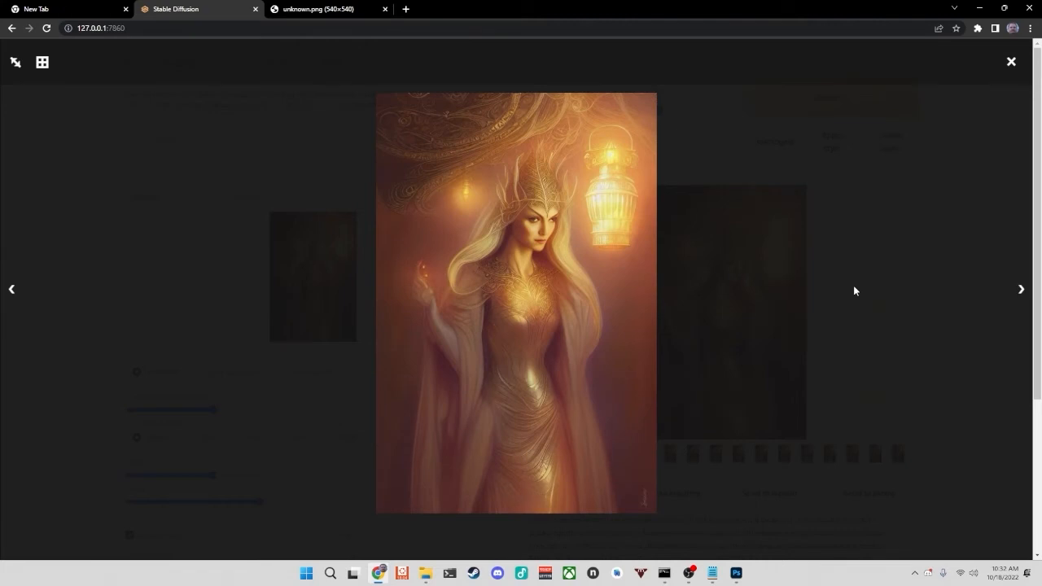
pyautogui.press('Right')
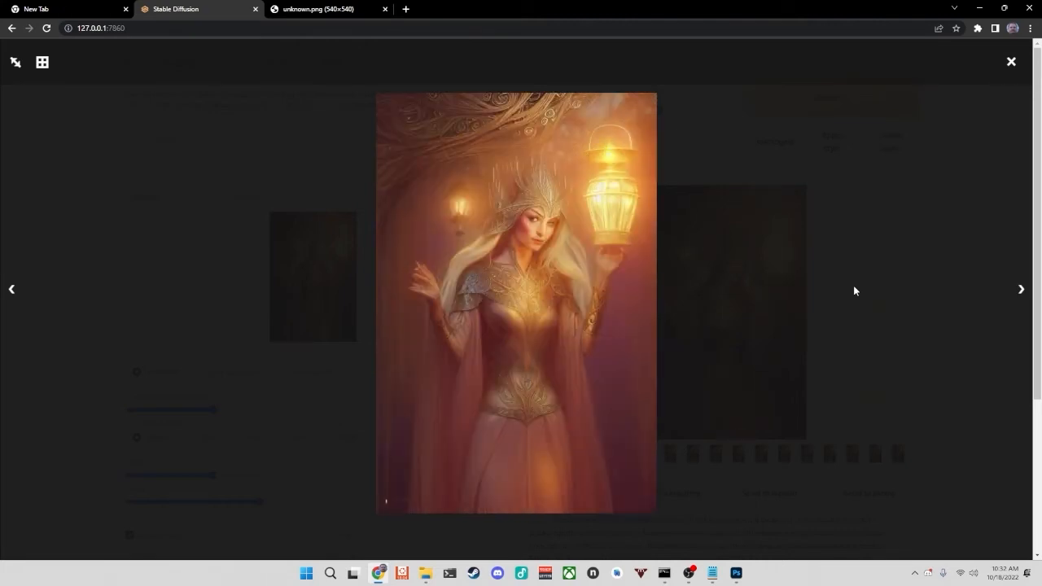
pyautogui.press('Right')
pyautogui.press('Right')
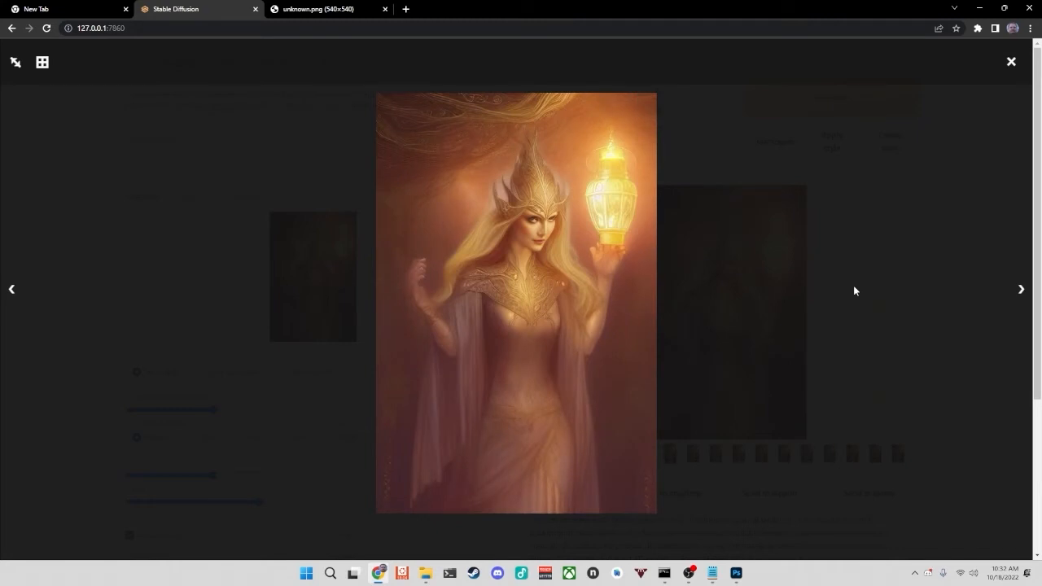
pyautogui.press('Right')
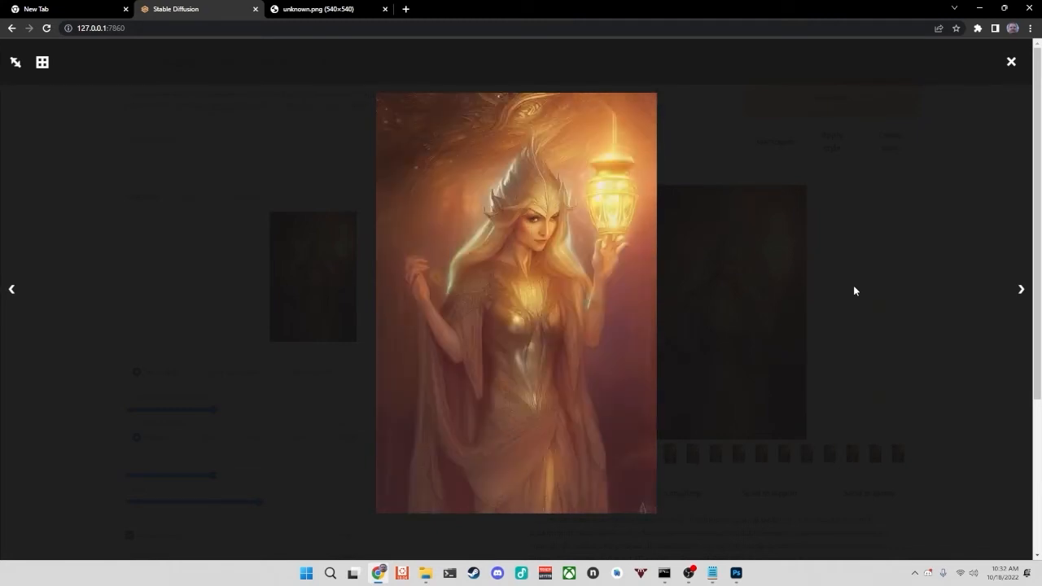
pyautogui.press('Right')
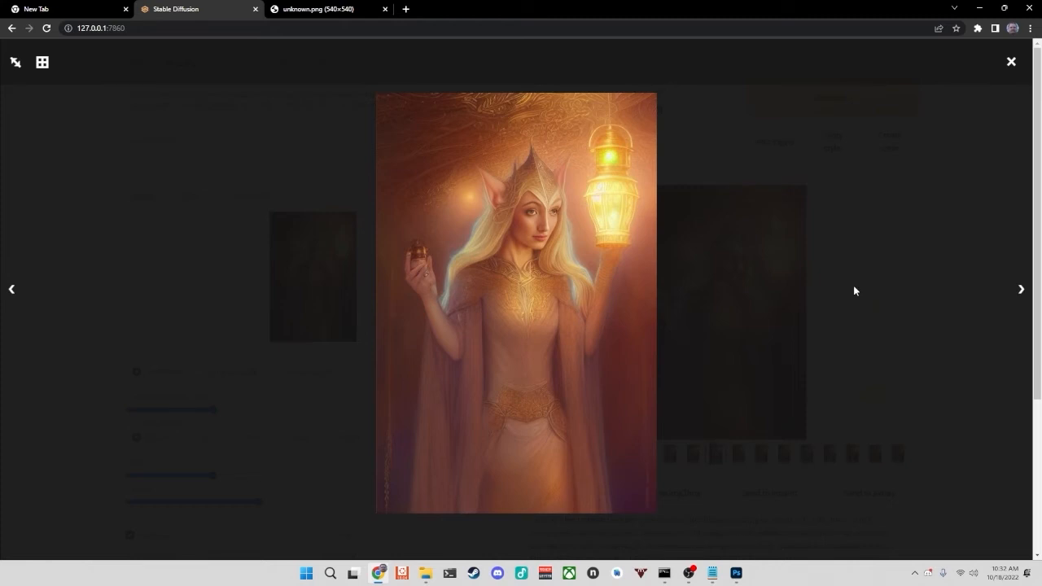
pyautogui.press('Right')
pyautogui.press('Right')
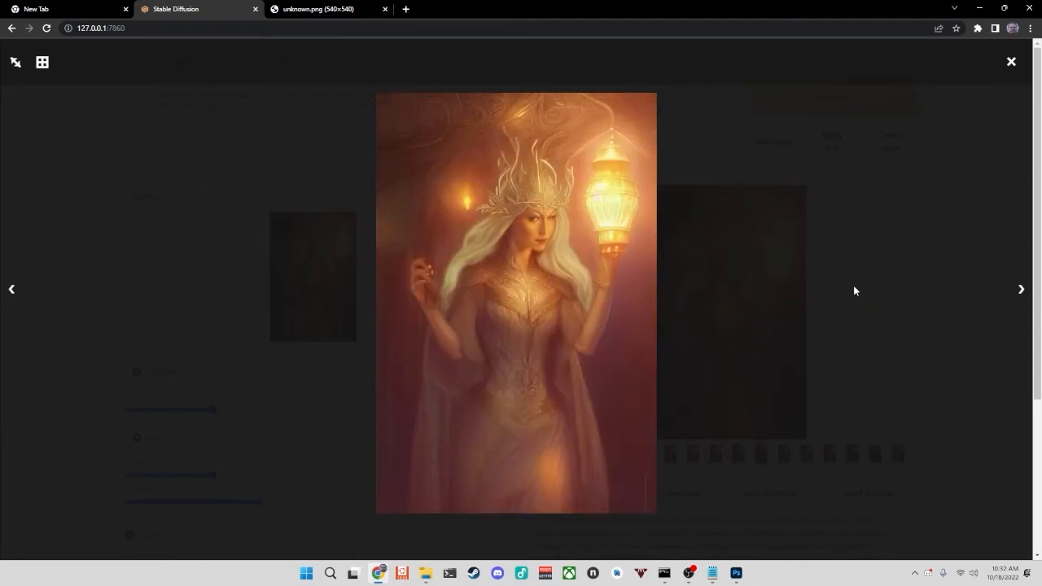
pyautogui.press('Right')
pyautogui.press('Right')
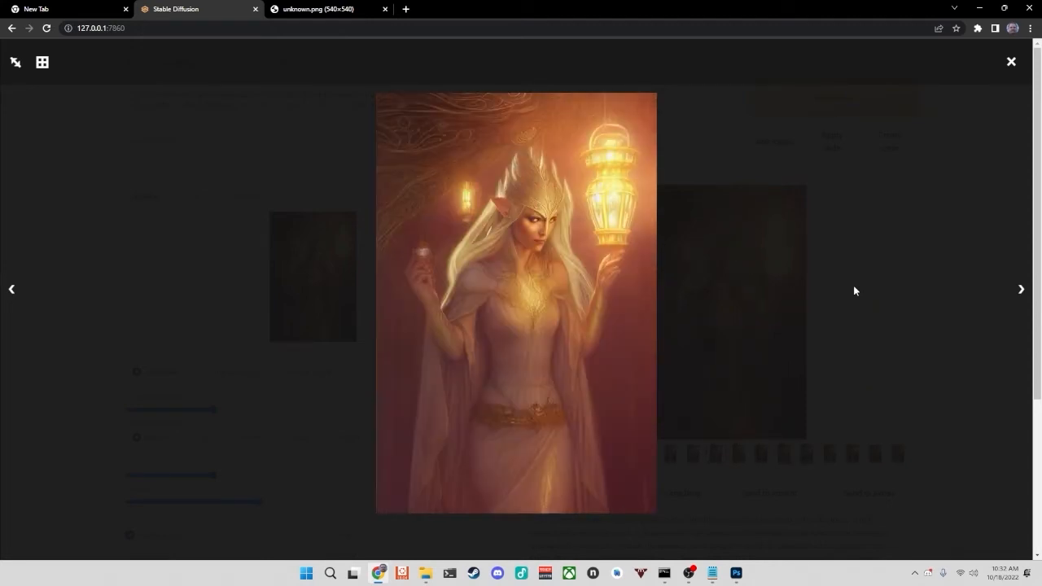
pyautogui.press('Right')
pyautogui.press('Right')
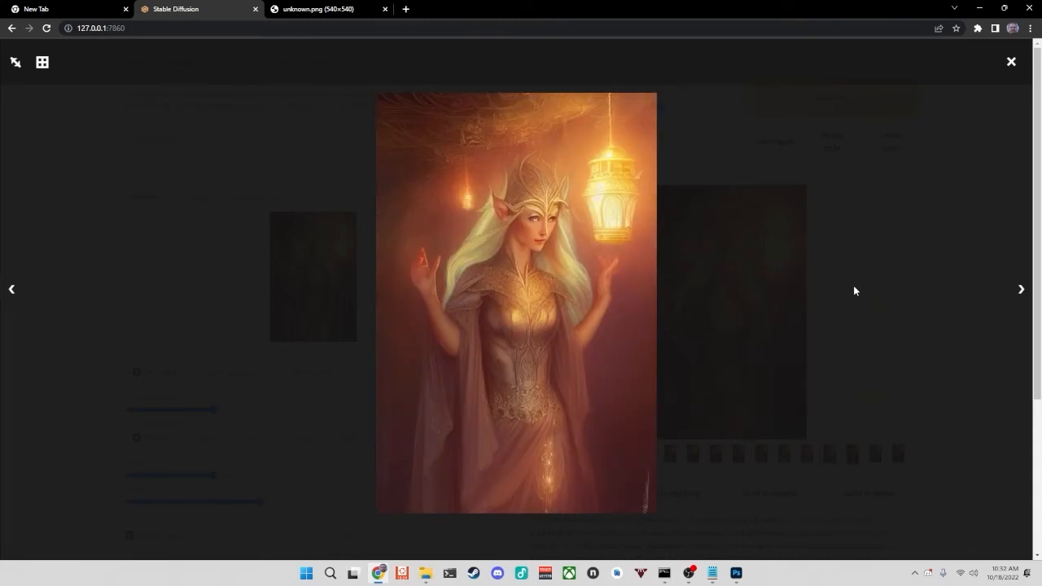
pyautogui.press('Right')
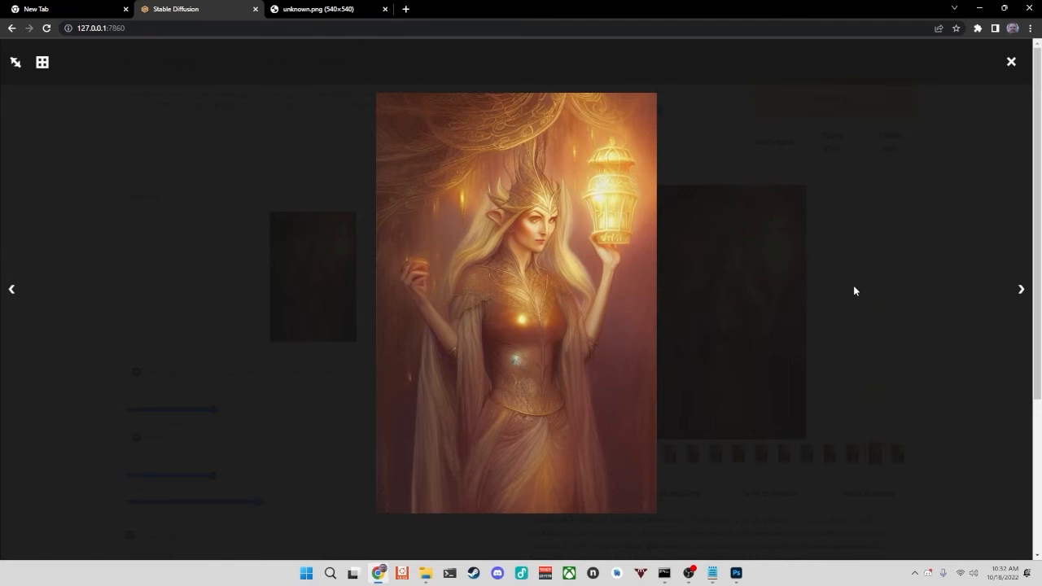
pyautogui.press('Right')
pyautogui.press('Right')
pyautogui.press('Right')
pyautogui.press('Right')
pyautogui.press('Right')
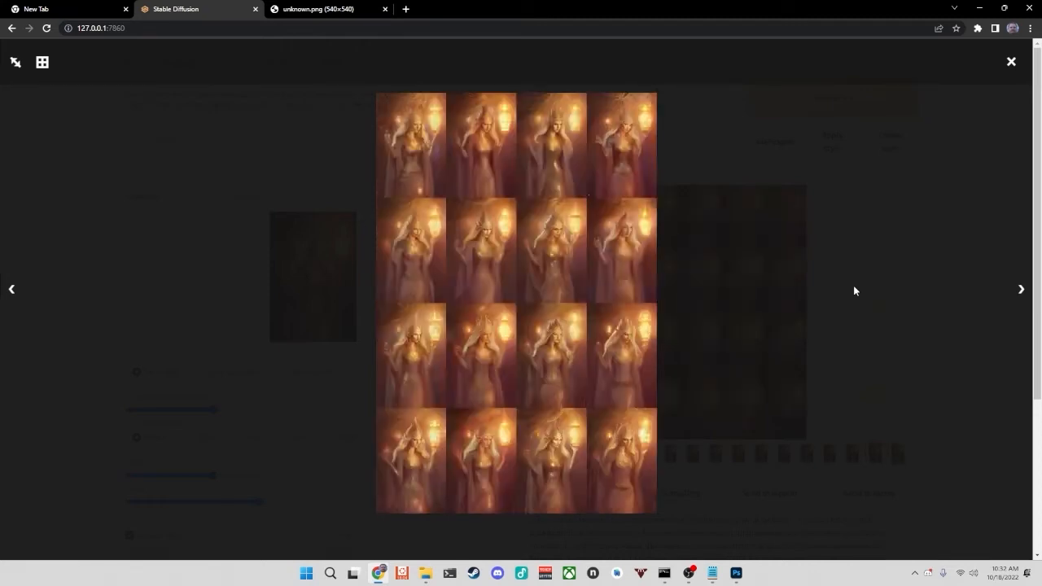
# - Revisit the enlarged elf image with tall pointed ears and a small object in her raised hand, and close the viewer and preview
pyautogui.press('Right')
pyautogui.press('Right')
pyautogui.press('Right')
pyautogui.press('Right')
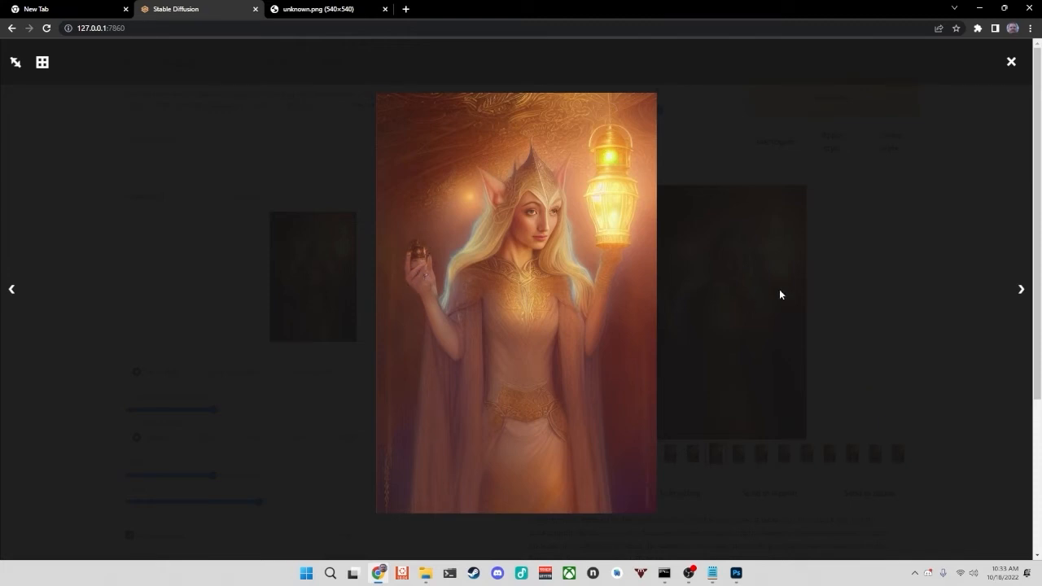
pyautogui.click(899, 296)
pyautogui.scroll(-1, 977, 330)
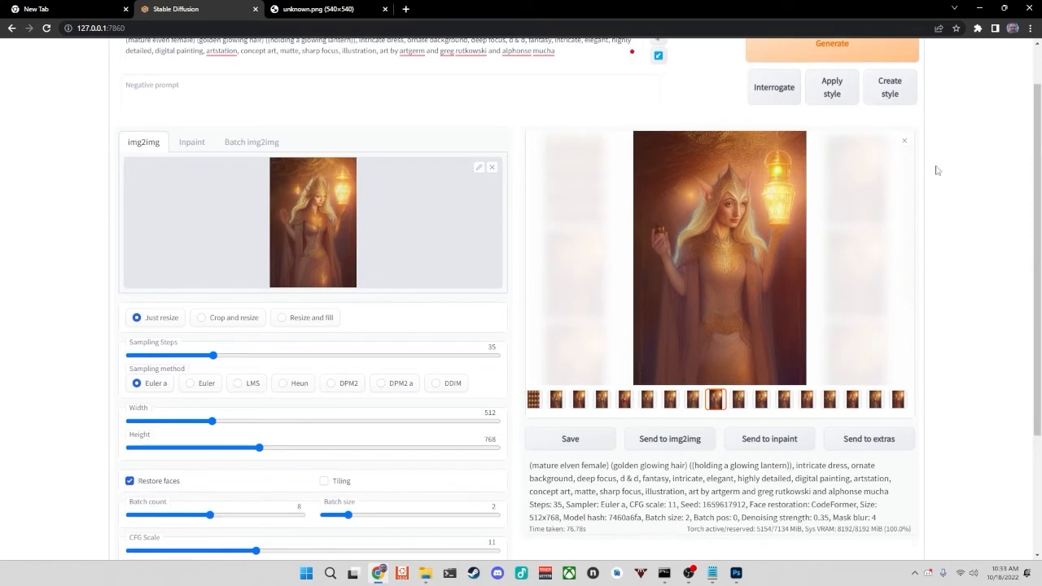
pyautogui.click(903, 142)
# - Set the CFG scale to 9 and the sampling steps to 30, and generate a new Euler a batch
pyautogui.scroll(-2, 961, 275)
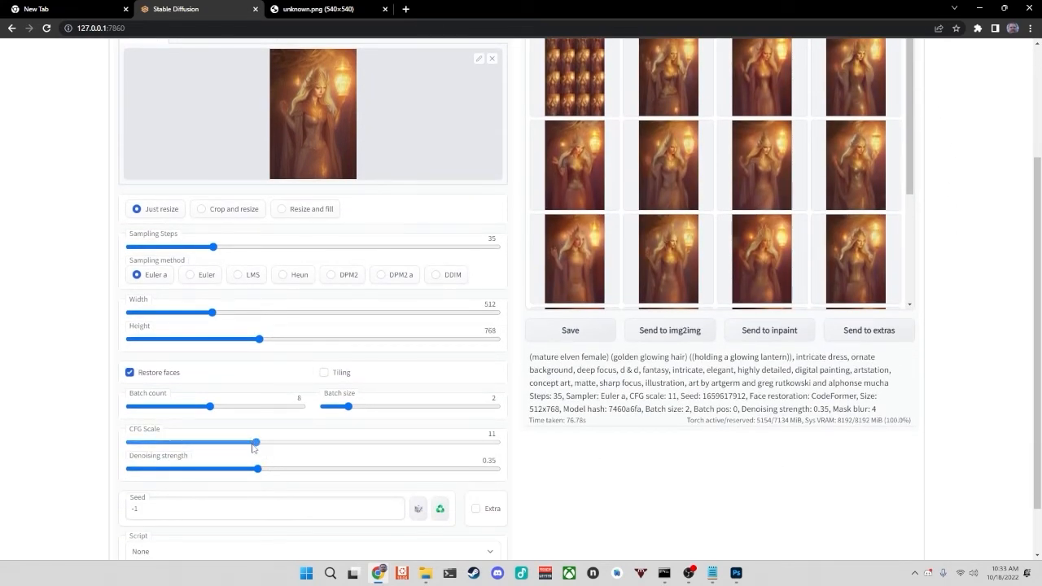
pyautogui.moveTo(252, 447); pyautogui.dragTo(233, 449)
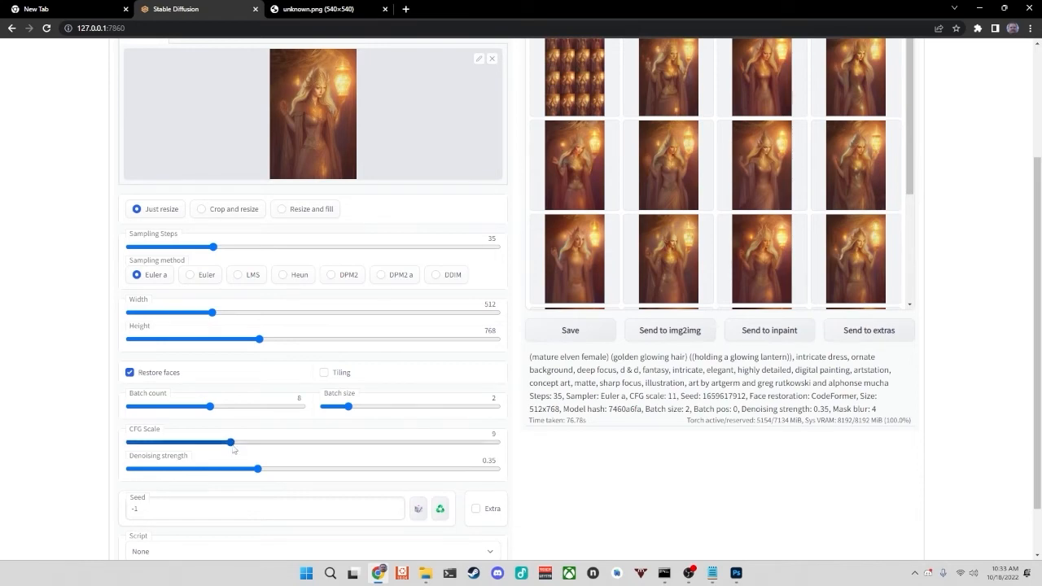
pyautogui.scroll(3, 950, 395)
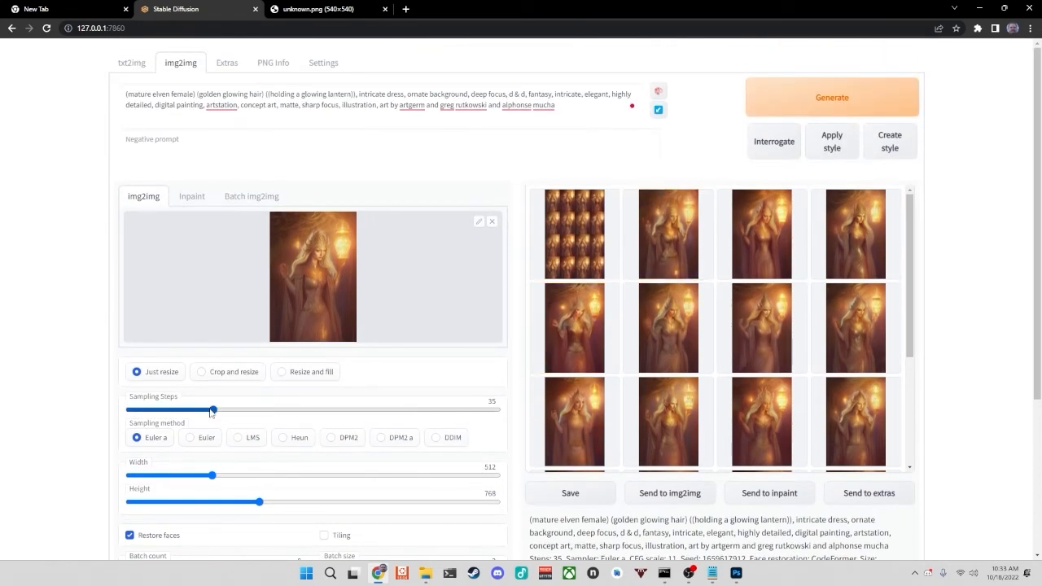
pyautogui.moveTo(212, 411); pyautogui.dragTo(201, 411)
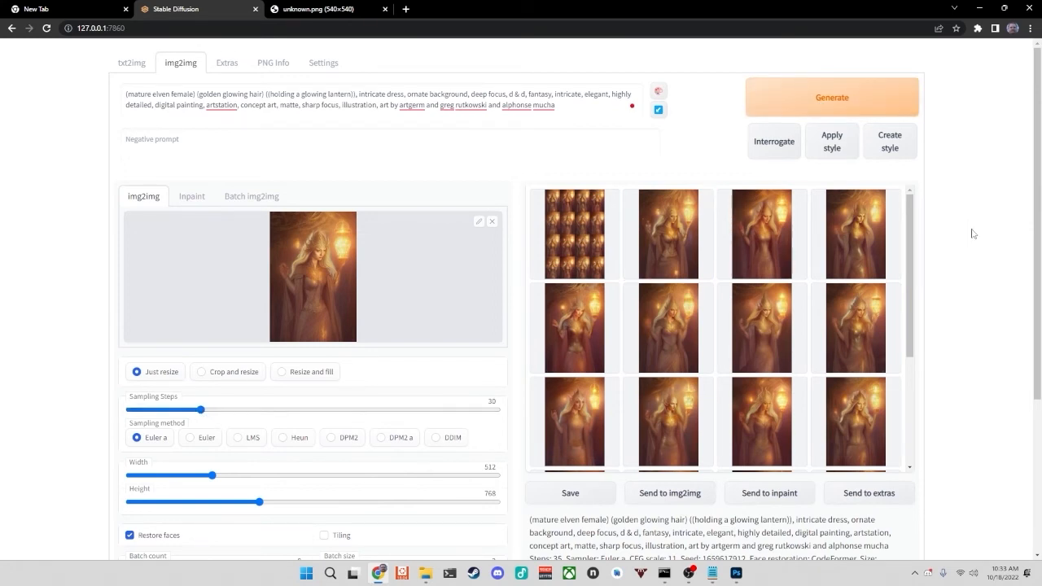
# - Check the new batch's generation progress in the command prompt window, and return to the browser
pyautogui.moveTo(673, 565)
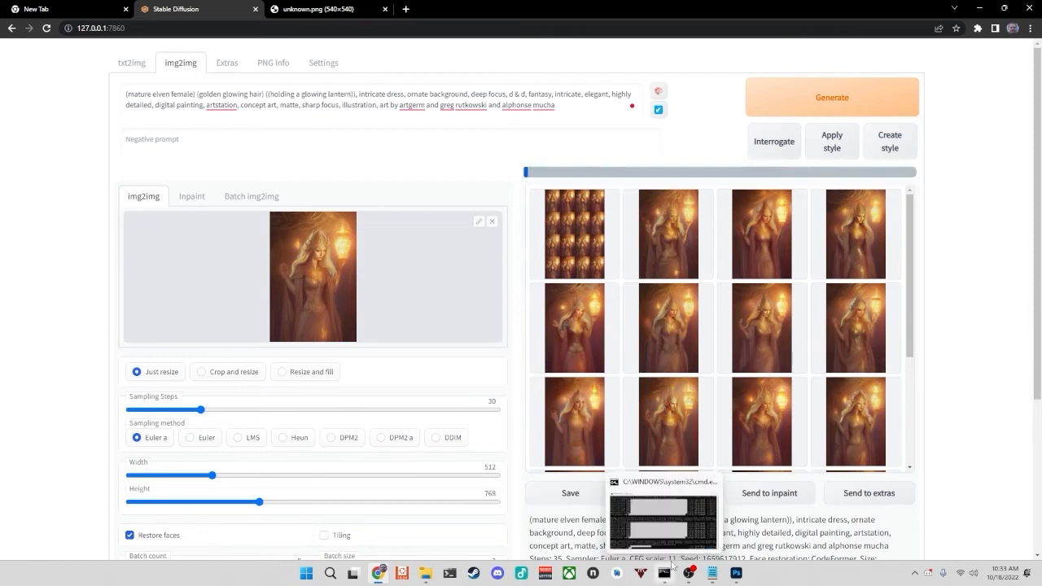
pyautogui.click(672, 565)
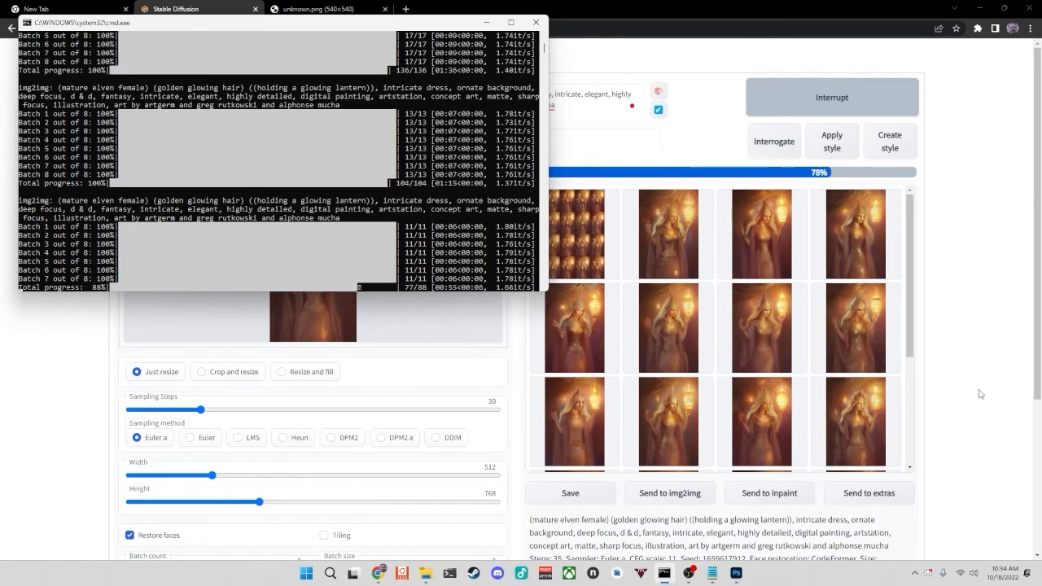
pyautogui.click(972, 329)
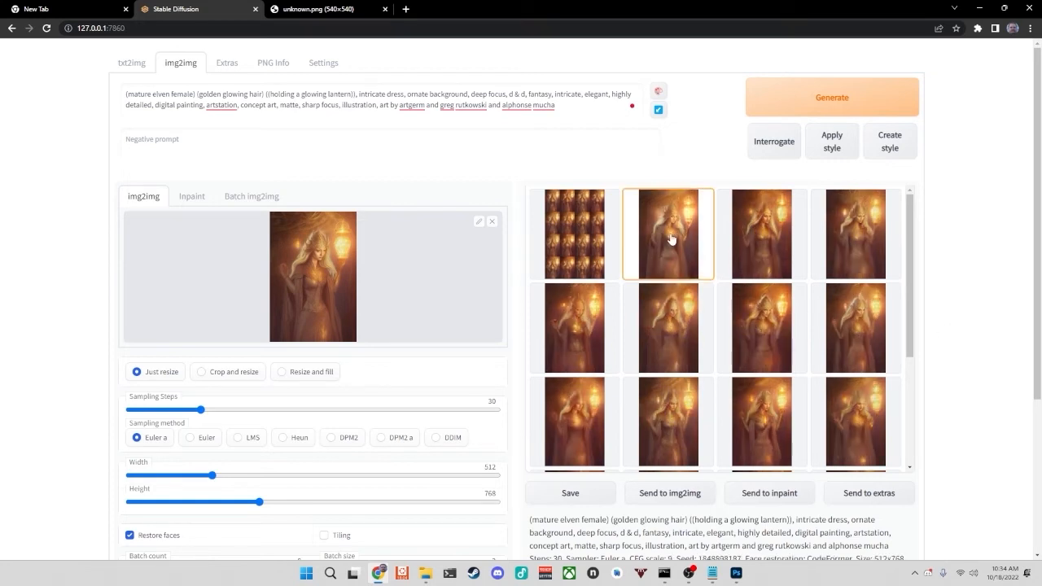
# - Enlarge the first image of the new 30-step batch and examine the variations one by one, wrapping around to the first ones
pyautogui.click(678, 259)
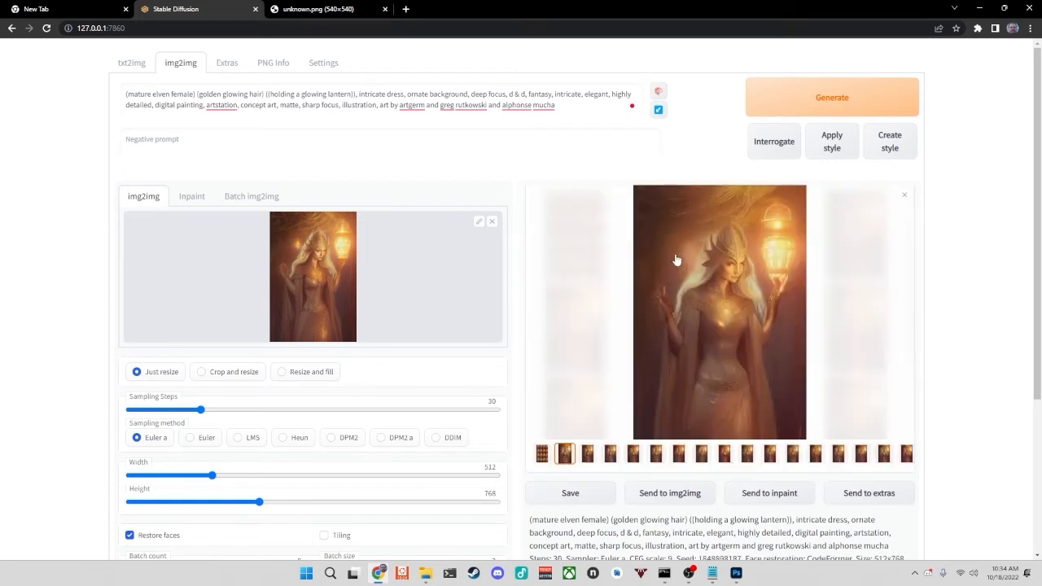
pyautogui.click(676, 259)
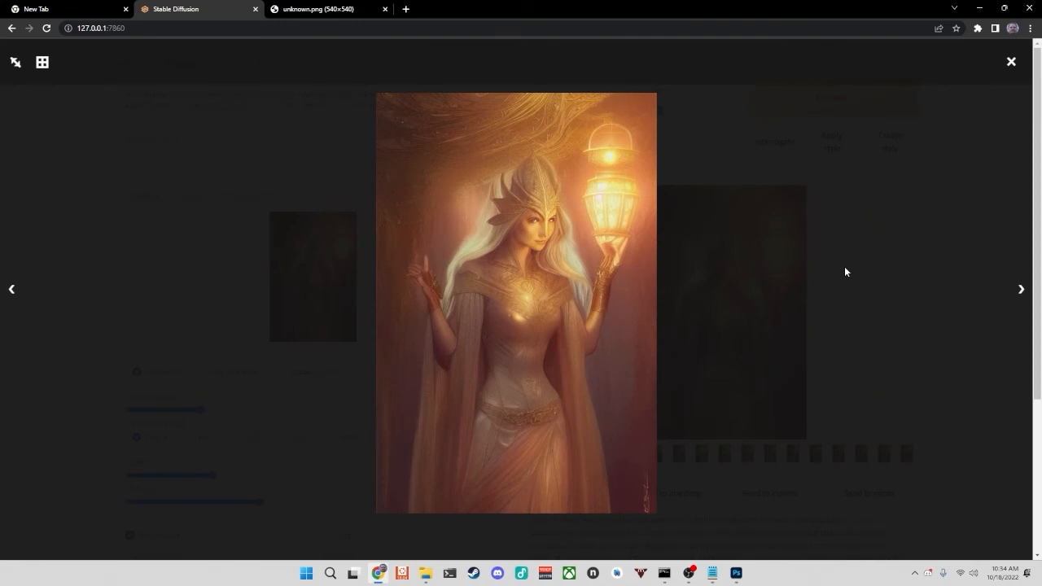
pyautogui.press('Right')
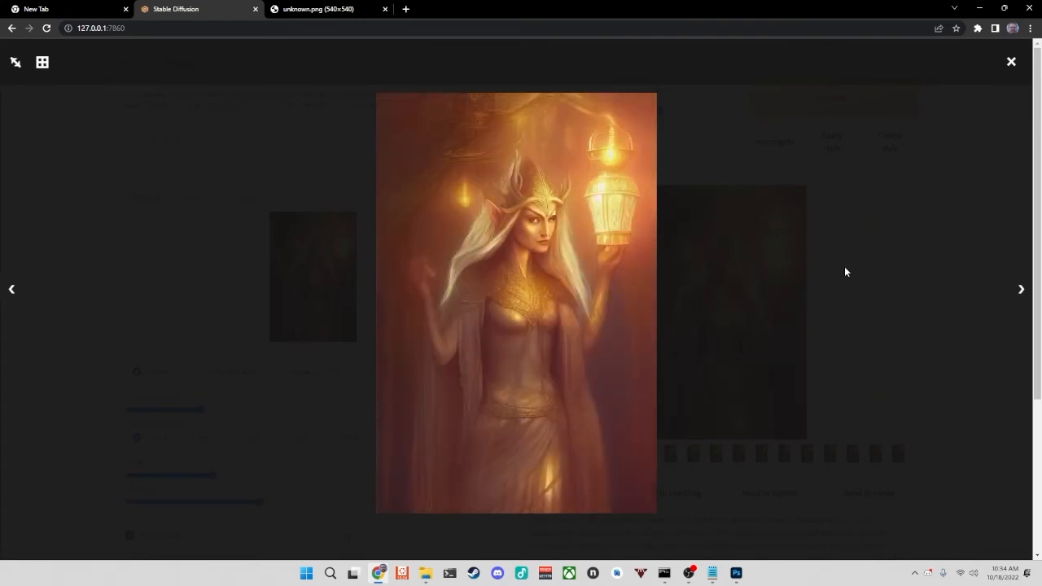
pyautogui.press('Right')
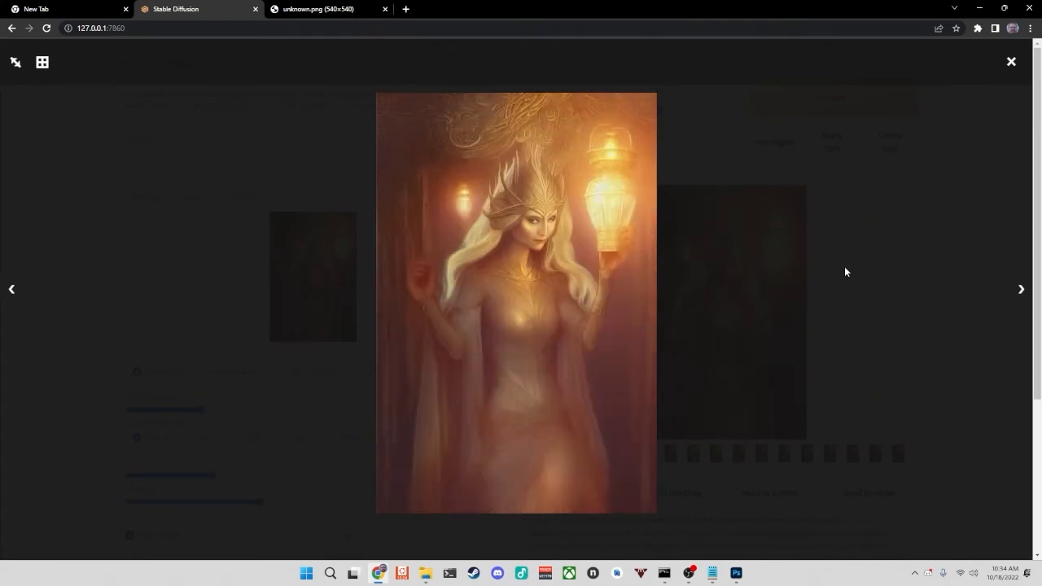
pyautogui.press('Right')
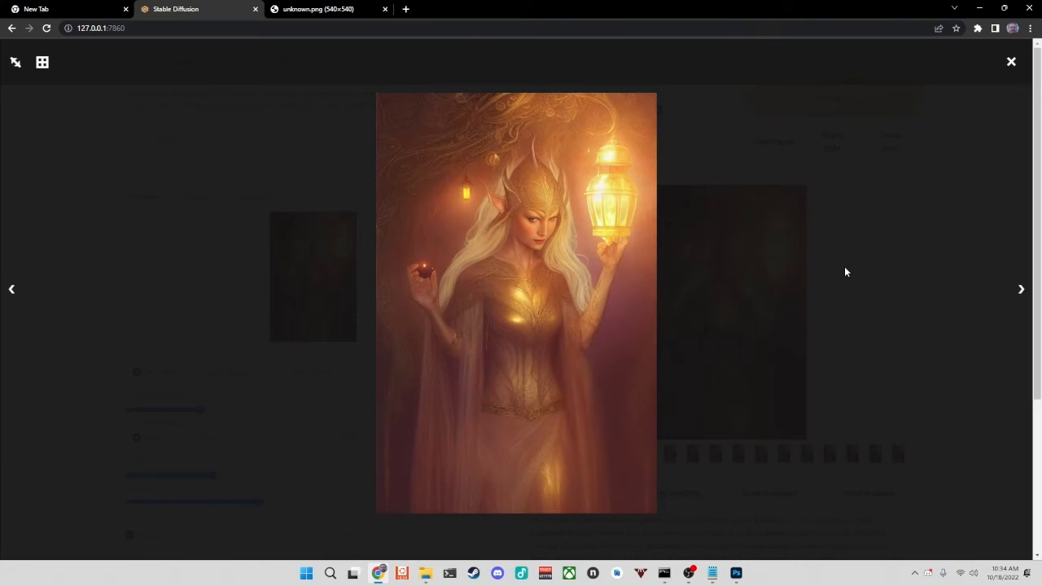
pyautogui.press('Right')
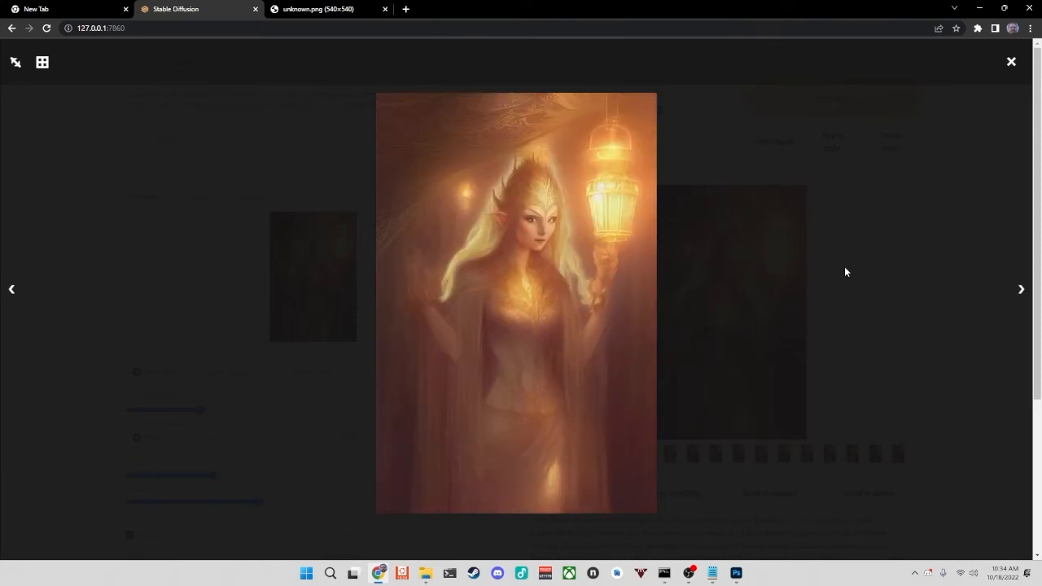
pyautogui.press('Right')
pyautogui.press('Right')
pyautogui.press('Right')
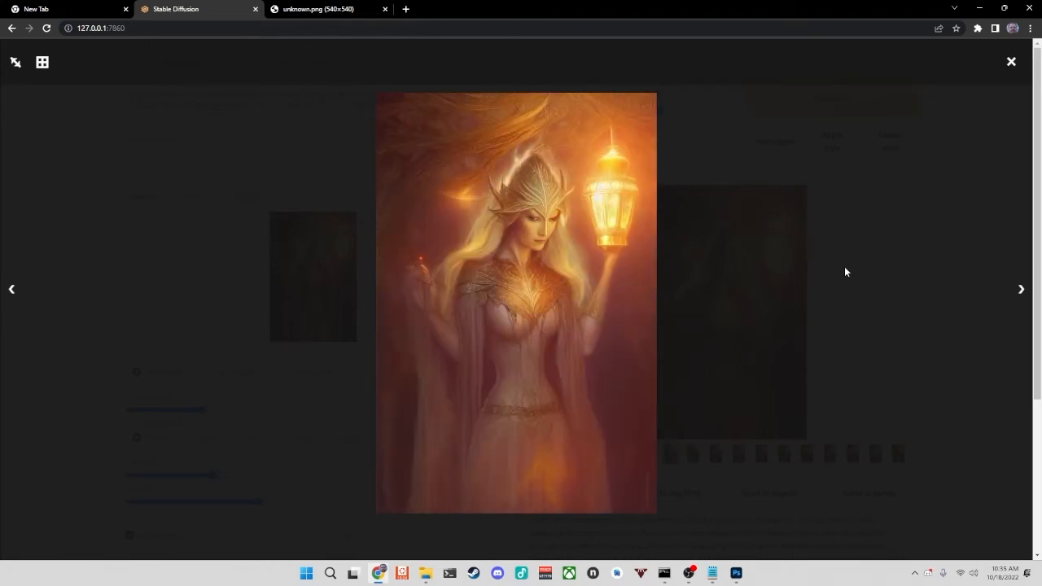
pyautogui.press('Right')
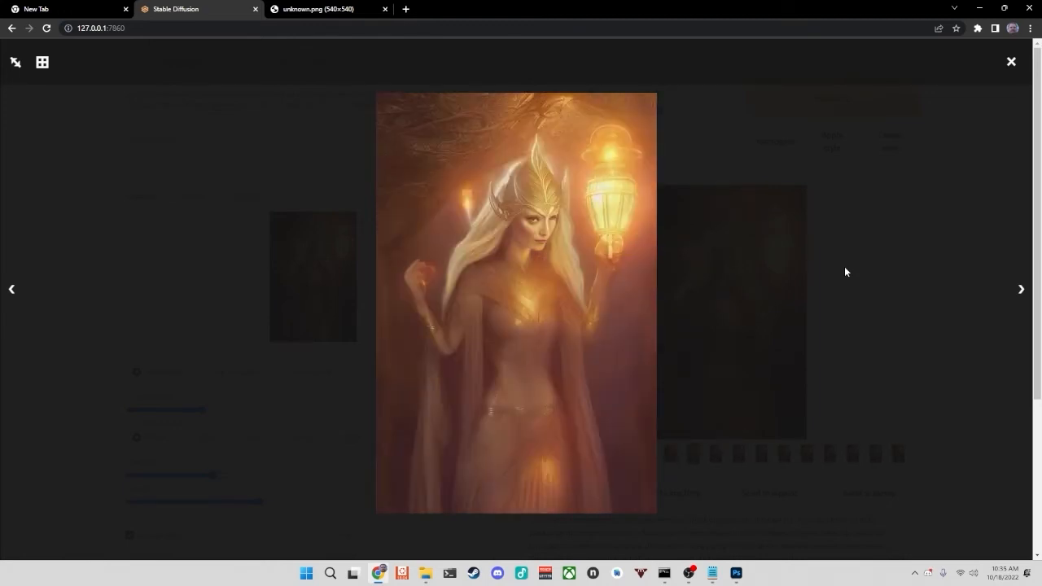
pyautogui.press('Right')
pyautogui.press('Right')
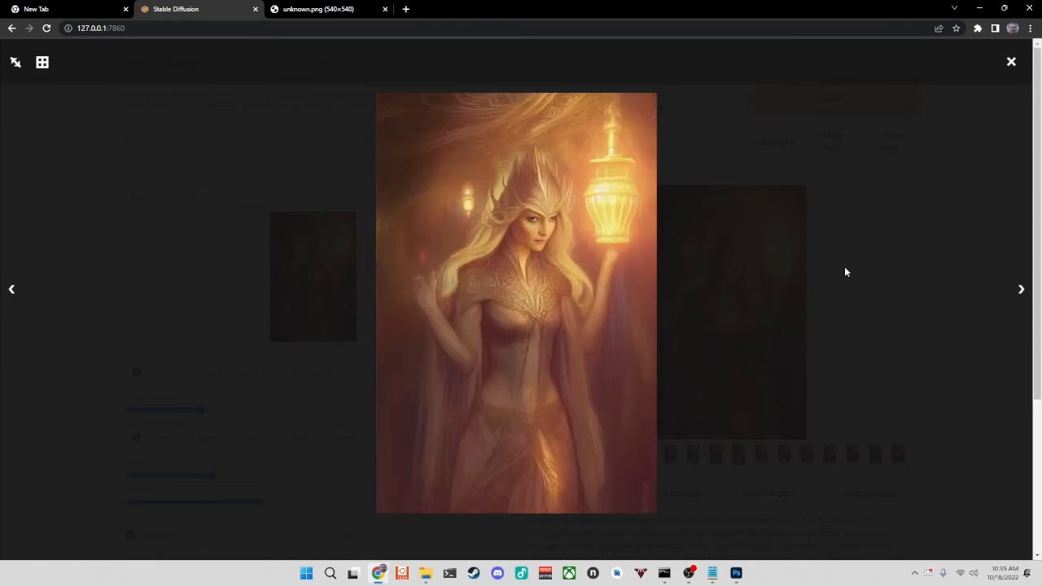
pyautogui.press('Right')
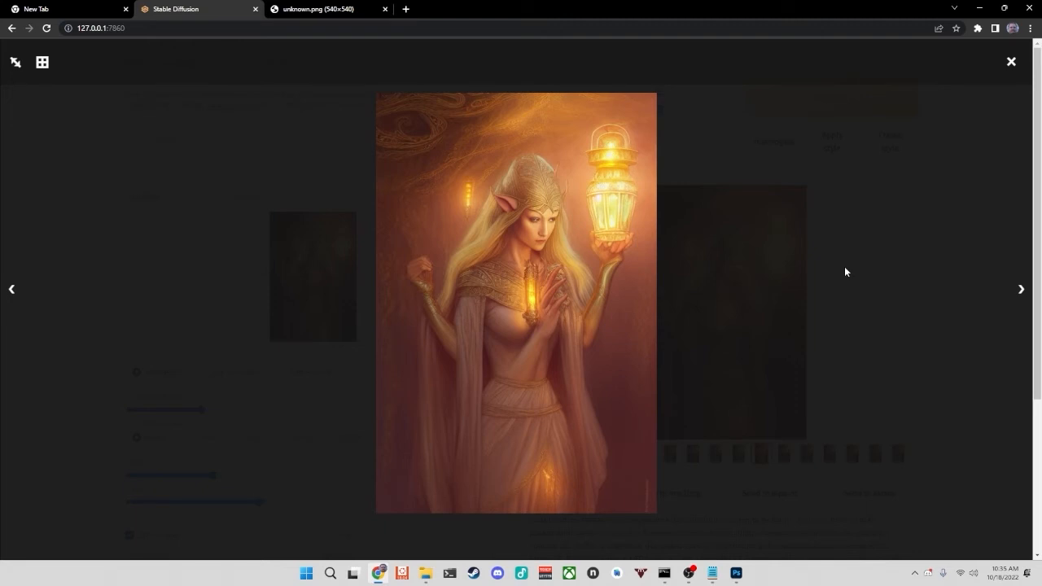
pyautogui.press('Right')
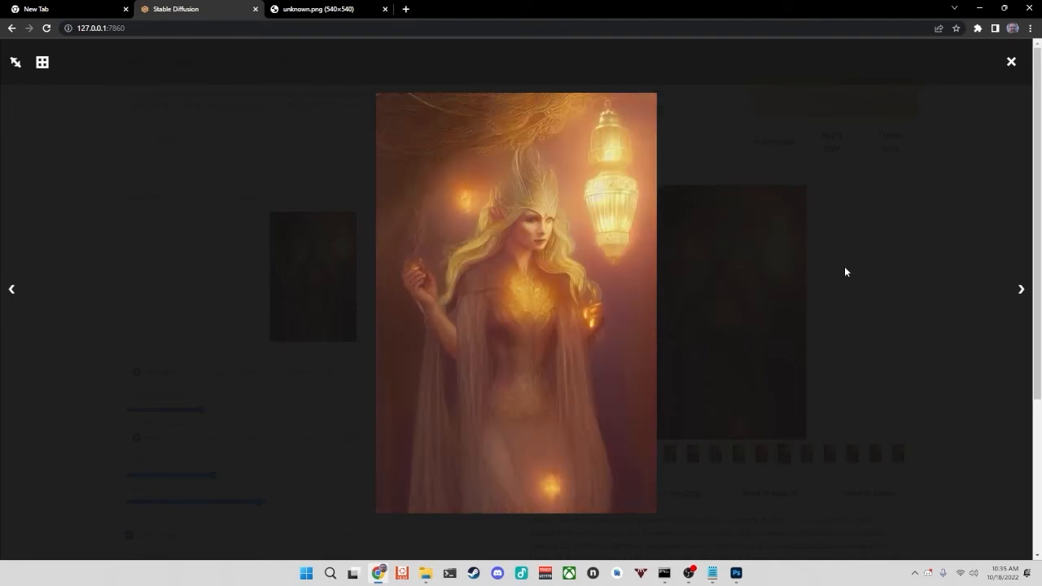
pyautogui.press('Right')
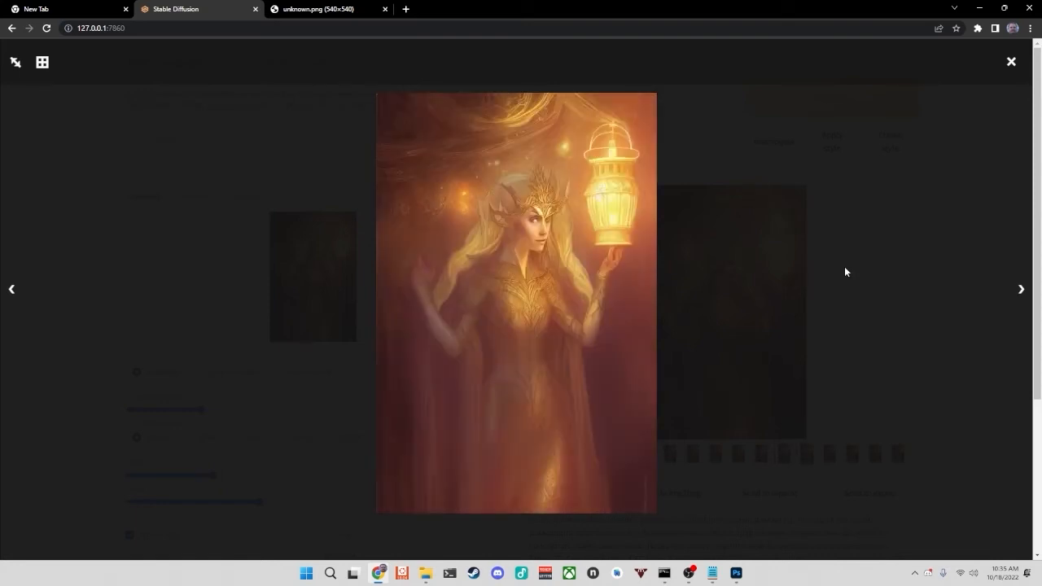
pyautogui.press('Right')
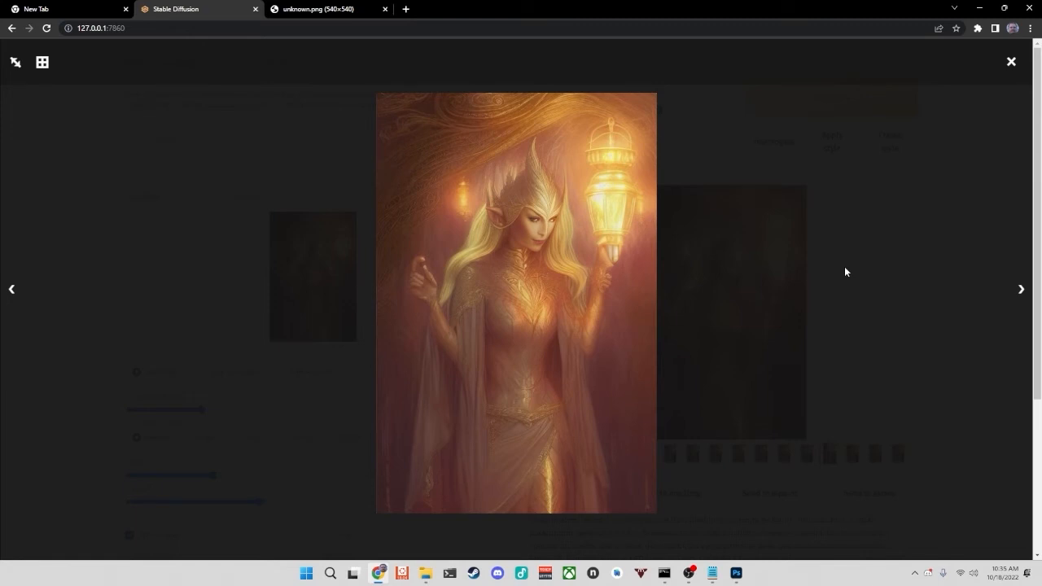
pyautogui.press('Right')
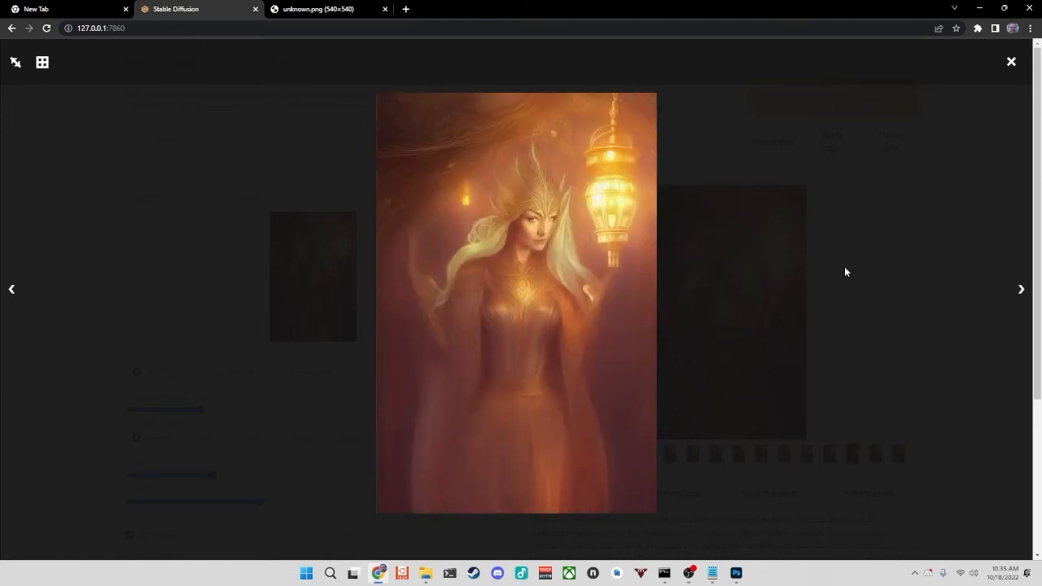
pyautogui.press('Right')
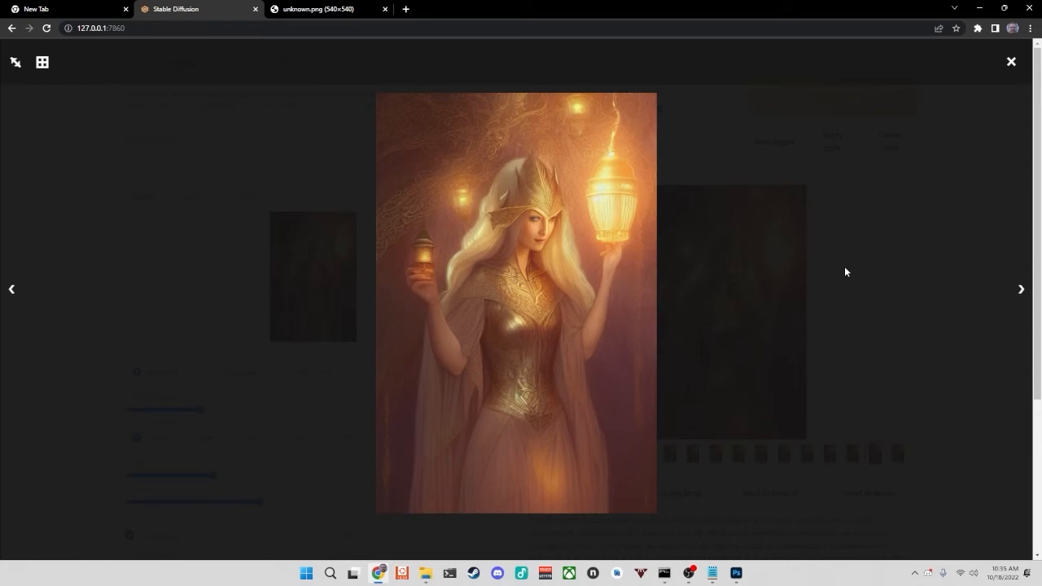
pyautogui.press('Right')
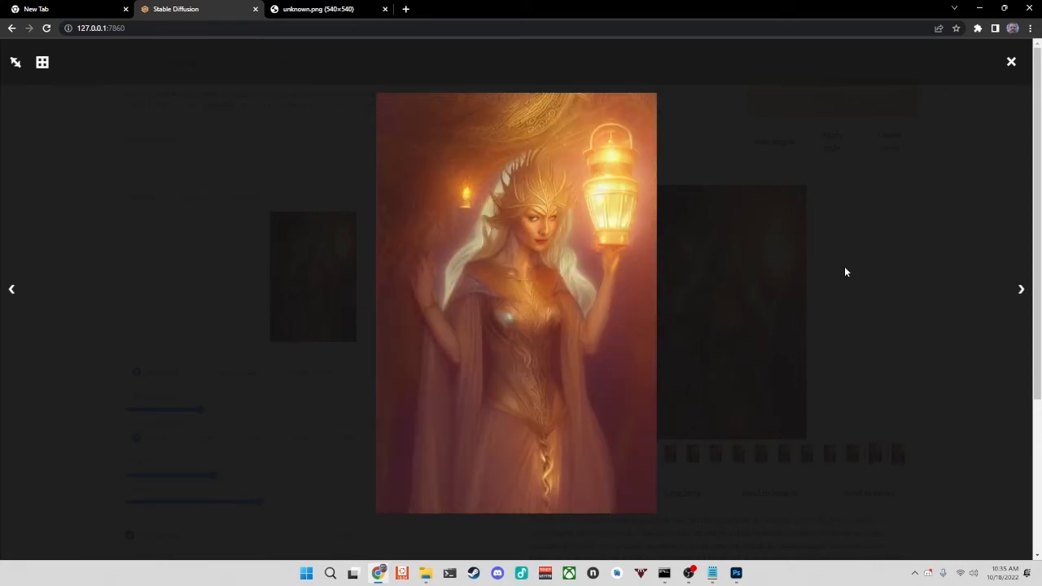
pyautogui.press('Right')
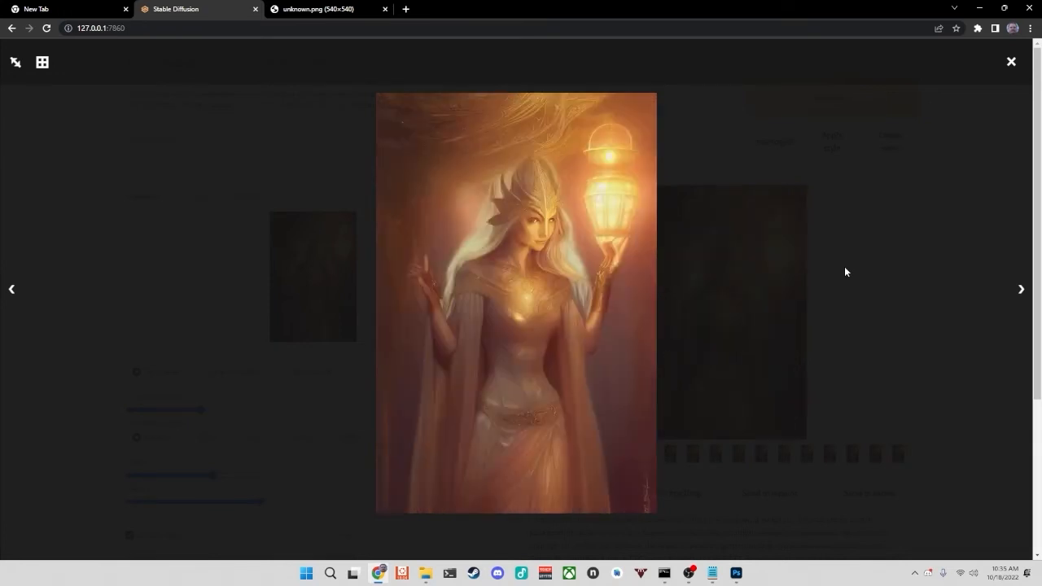
# - Review the enlarged variations of the batch in reverse order, back to the grid overview
pyautogui.press('Right')
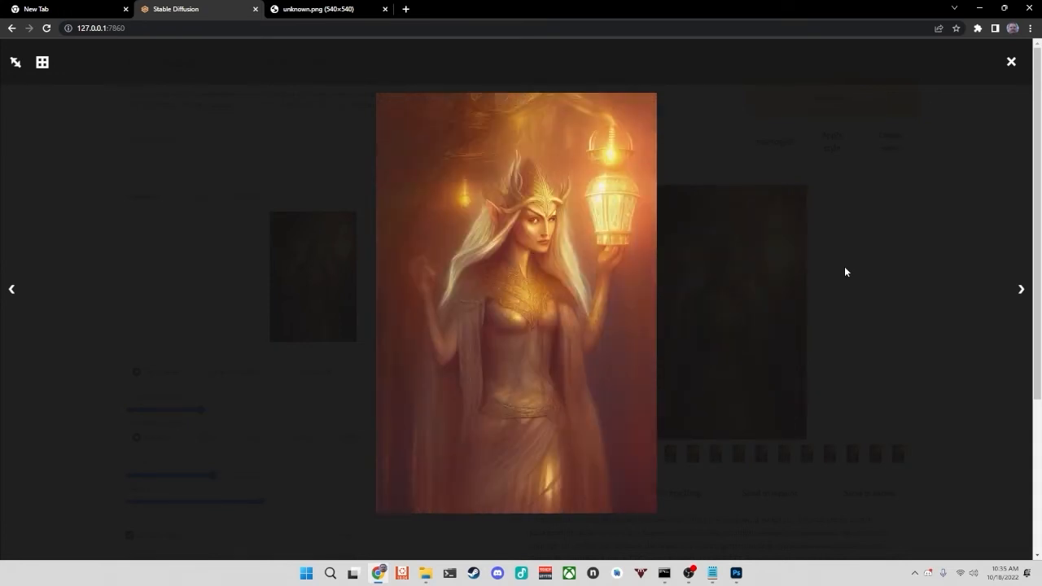
pyautogui.press('Right')
pyautogui.press('Right')
pyautogui.press('Right')
pyautogui.press('Right')
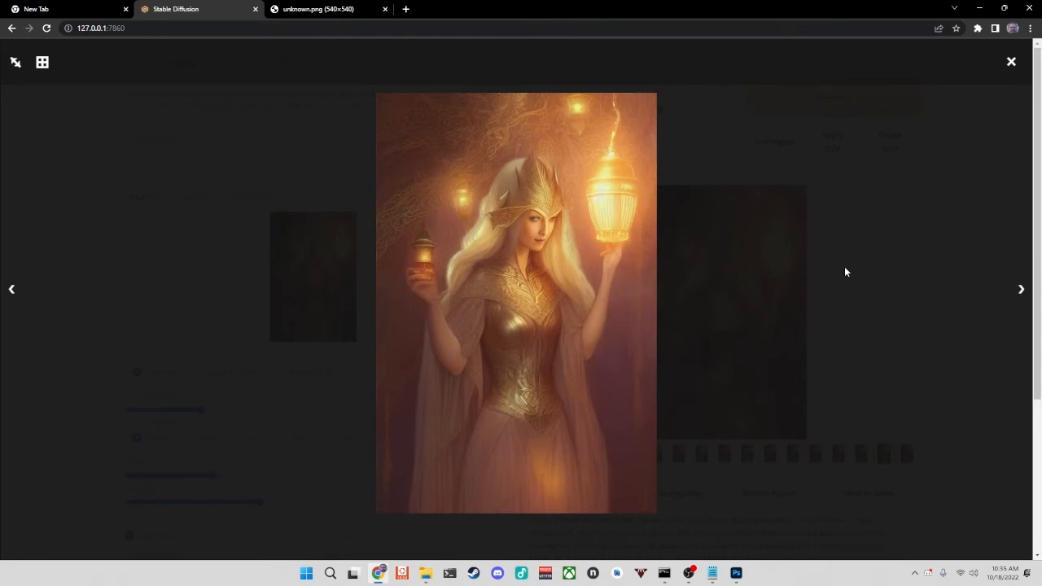
pyautogui.press('Right')
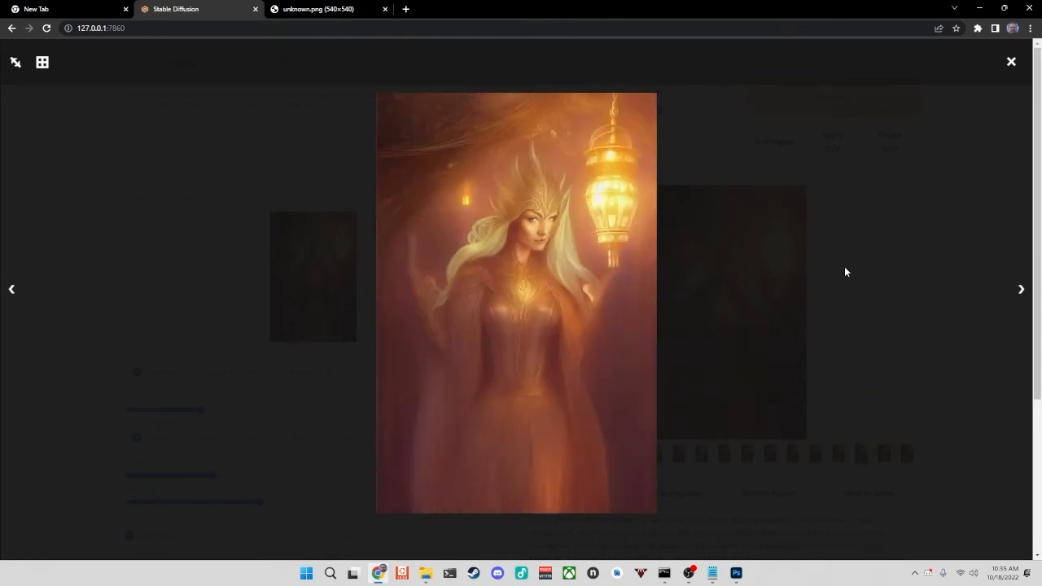
pyautogui.press('Right')
pyautogui.press('Right')
pyautogui.press('Right')
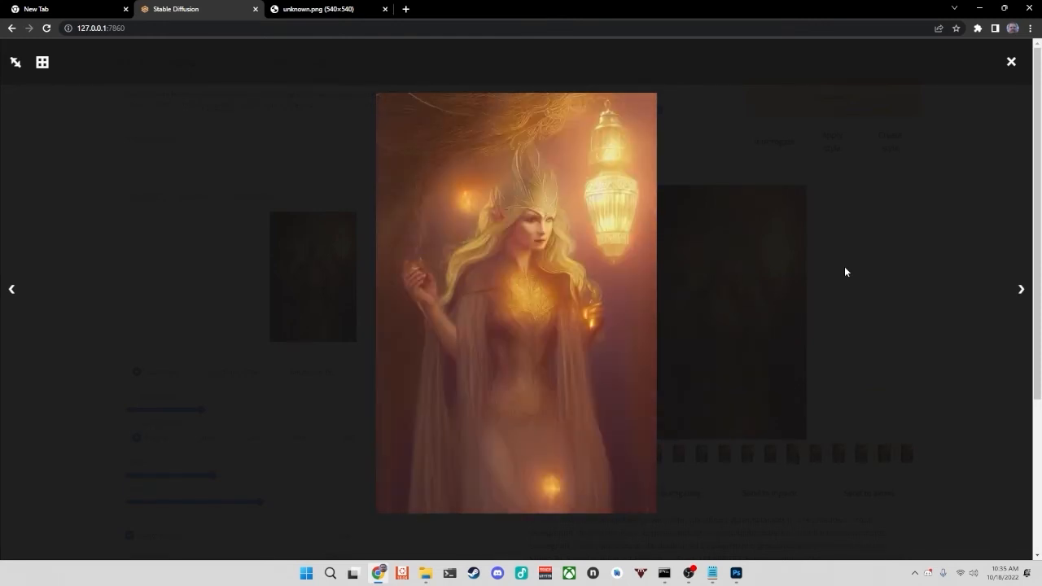
pyautogui.press('Right')
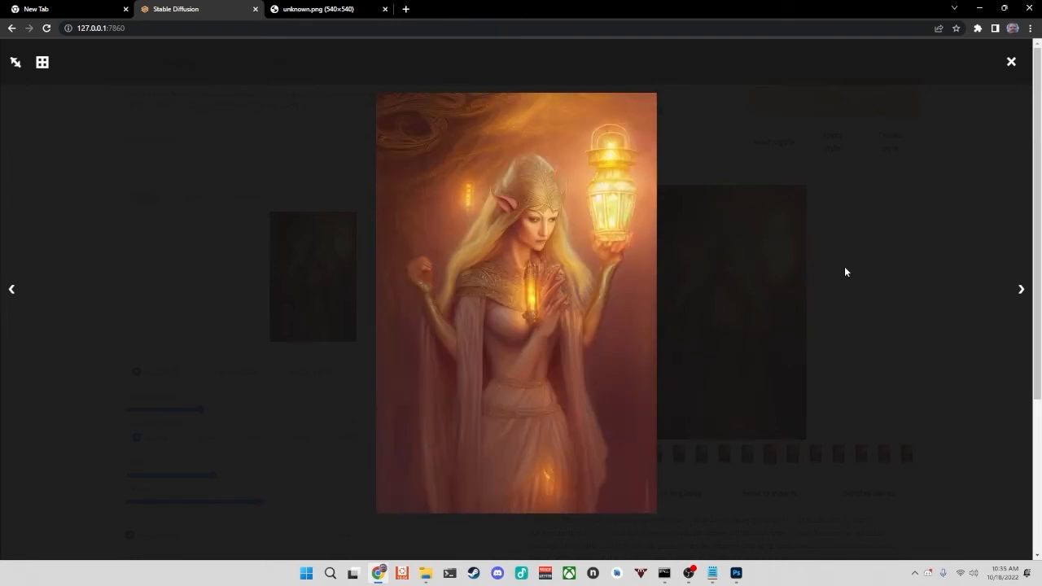
pyautogui.press('Right')
pyautogui.press('Right')
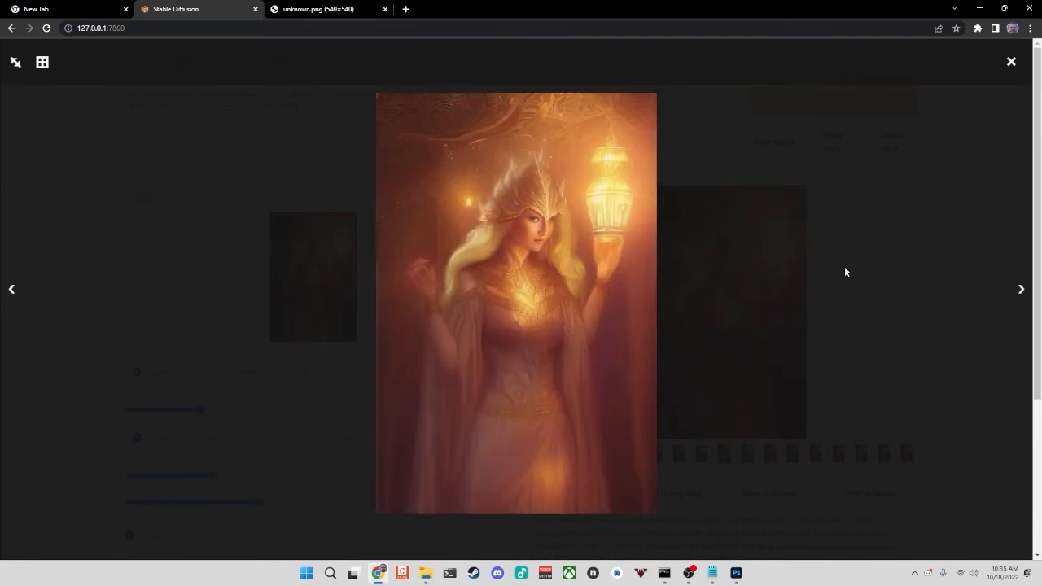
pyautogui.press('Right')
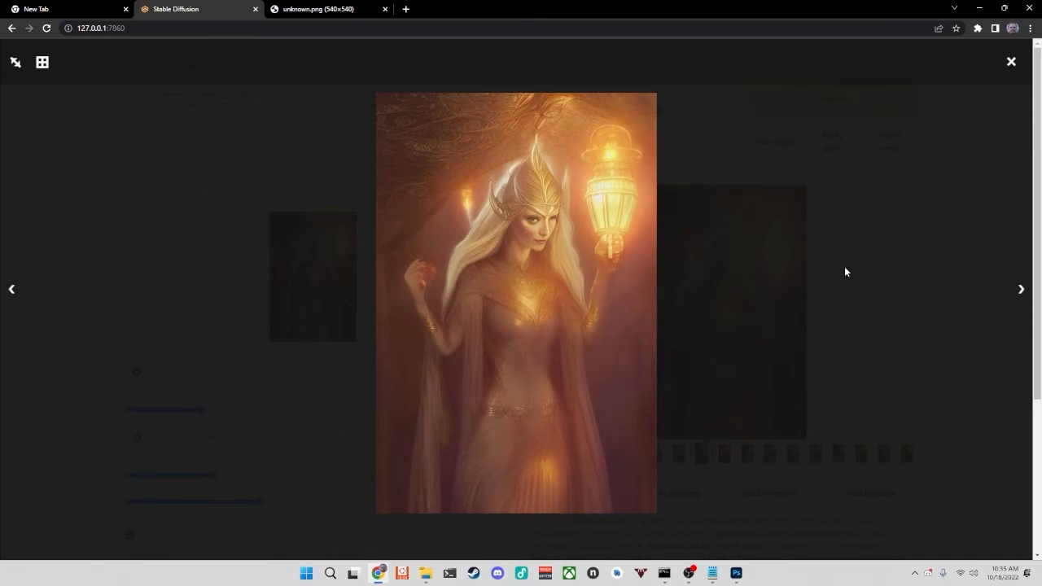
pyautogui.press('Right')
pyautogui.press('Right')
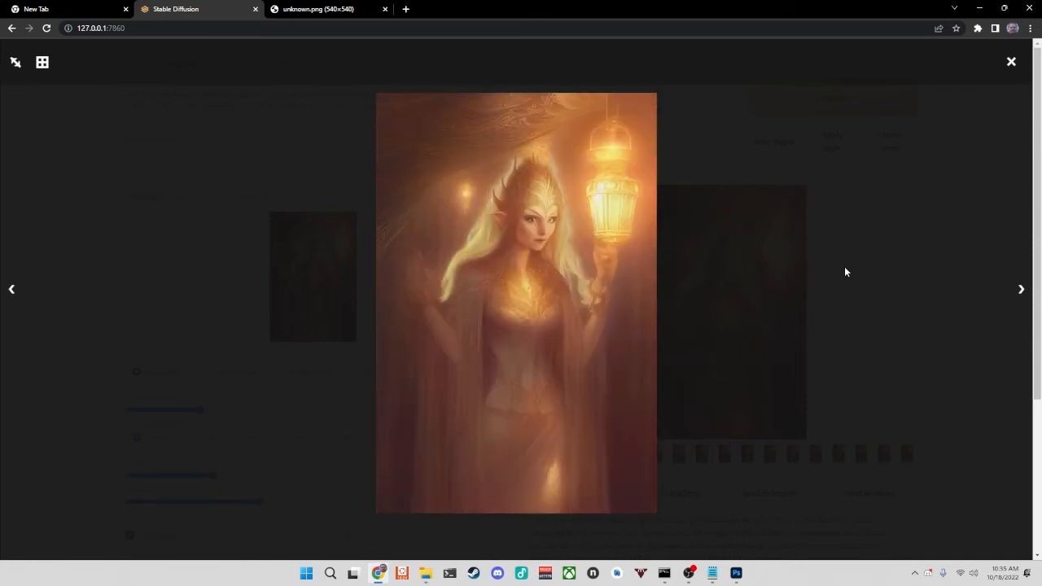
pyautogui.press('Right')
pyautogui.press('Right')
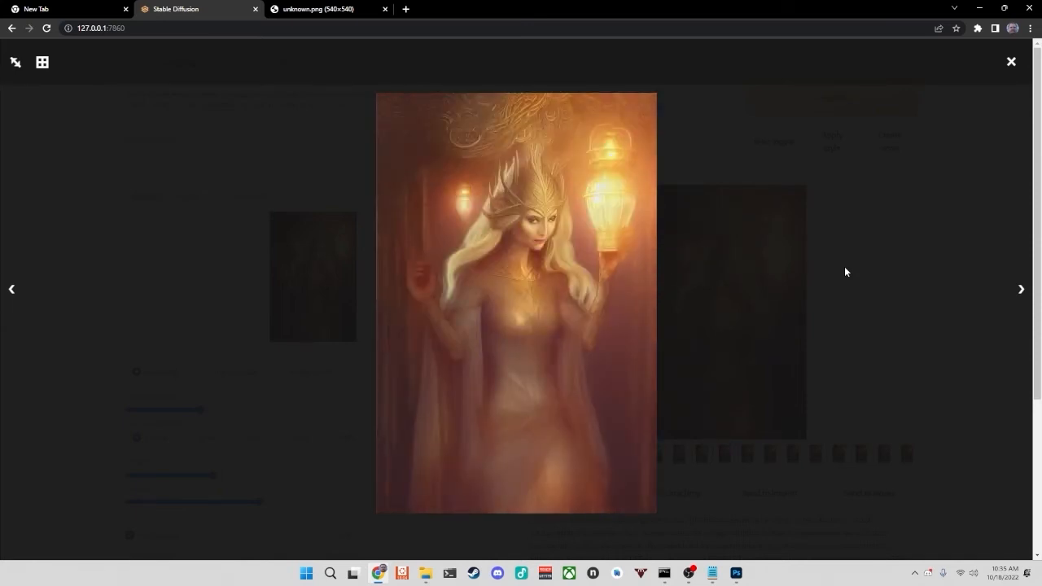
pyautogui.press('Right')
pyautogui.press('Right')
pyautogui.press('Right')
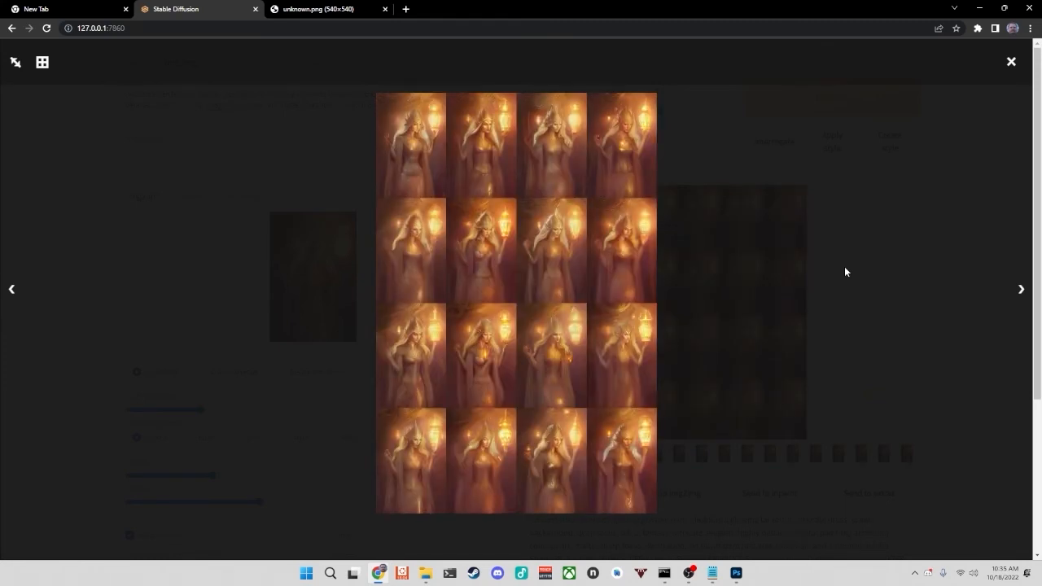
# - Compare the first half of the batch again and settle on the enlarged elf with the feathered helmet and glowing golden chest ornament
pyautogui.press('Left')
pyautogui.press('Right')
pyautogui.press('Right')
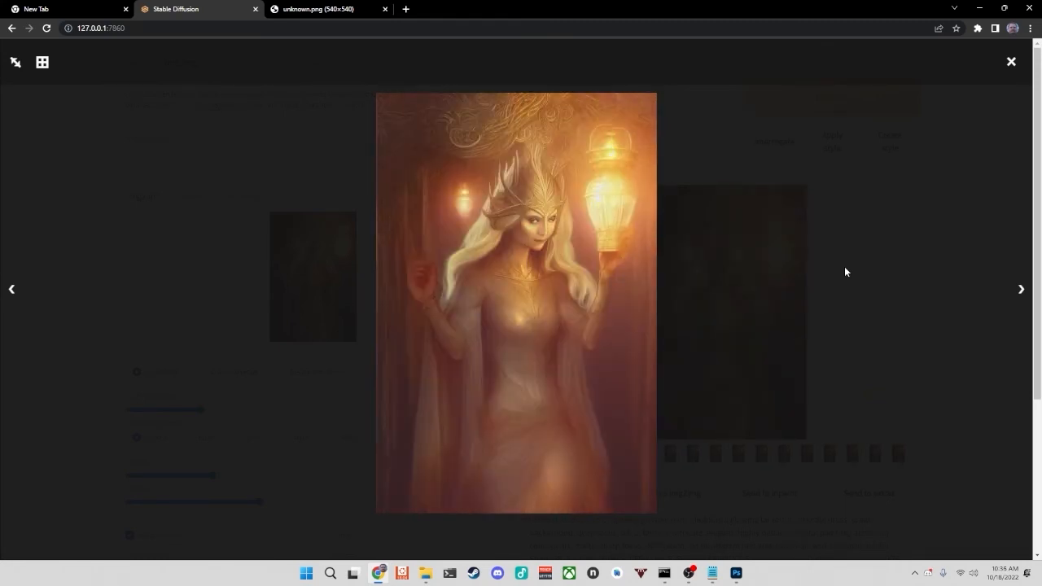
pyautogui.press('Right')
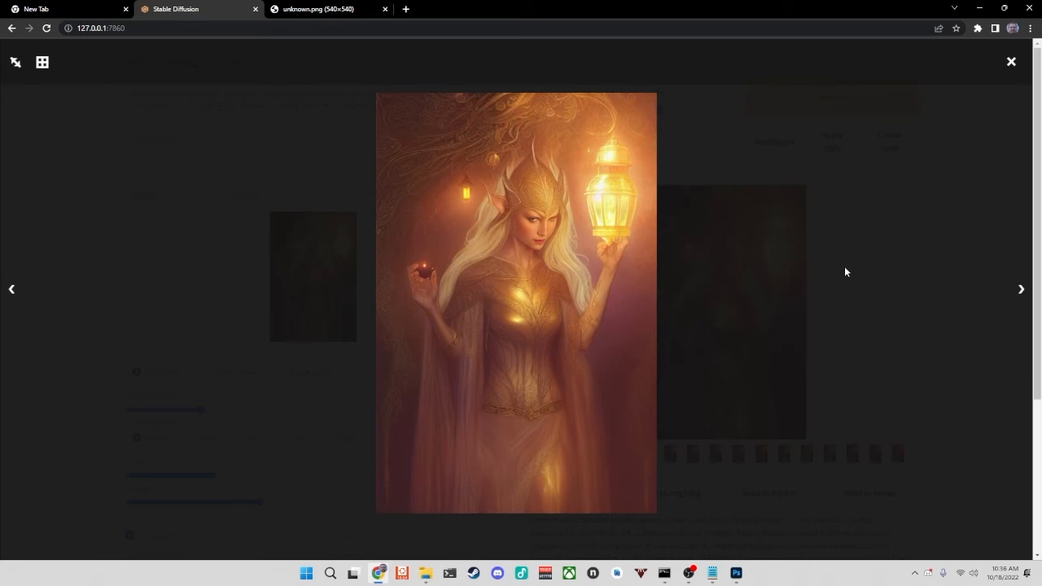
pyautogui.press('Right')
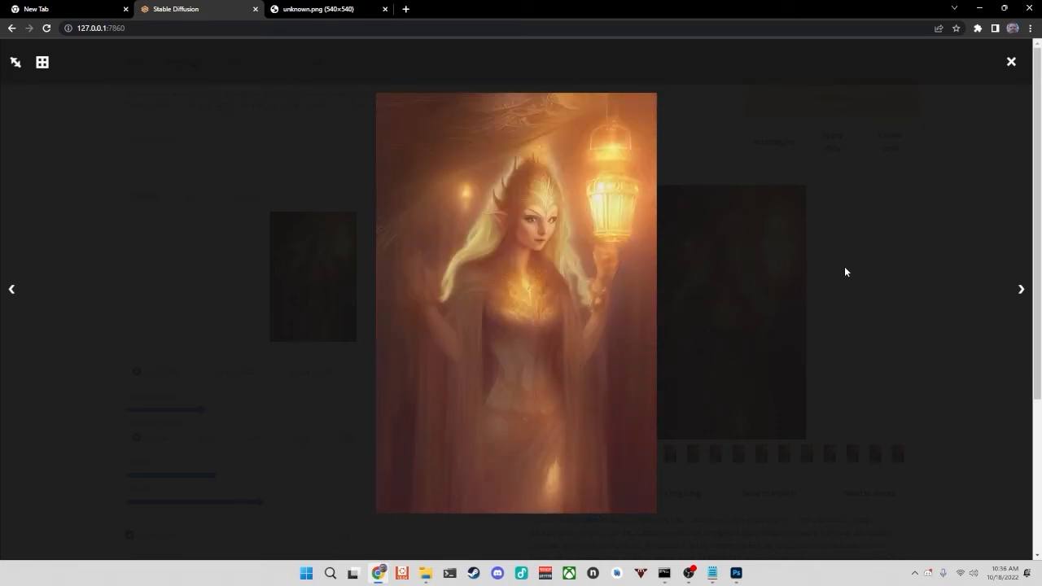
pyautogui.press('Right')
pyautogui.press('Right')
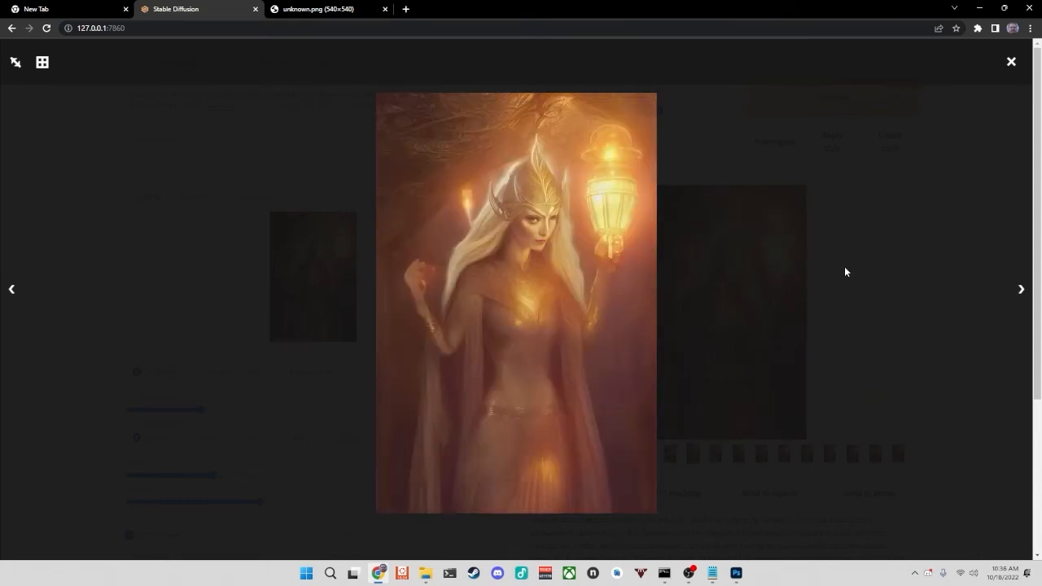
pyautogui.press('Right')
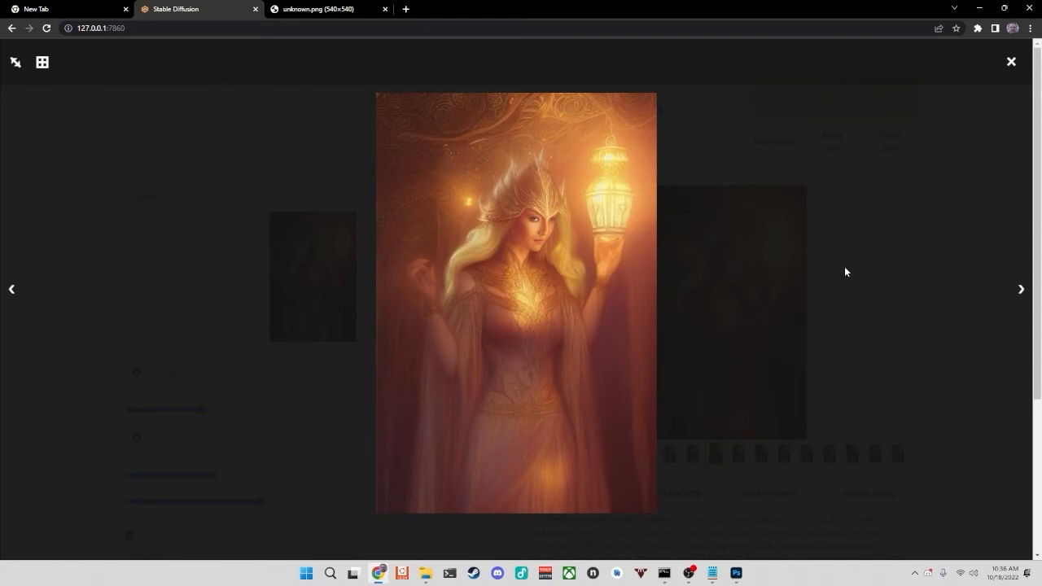
pyautogui.press('Left')
pyautogui.press('Right')
pyautogui.press('Right')
pyautogui.press('Right')
pyautogui.press('Right')
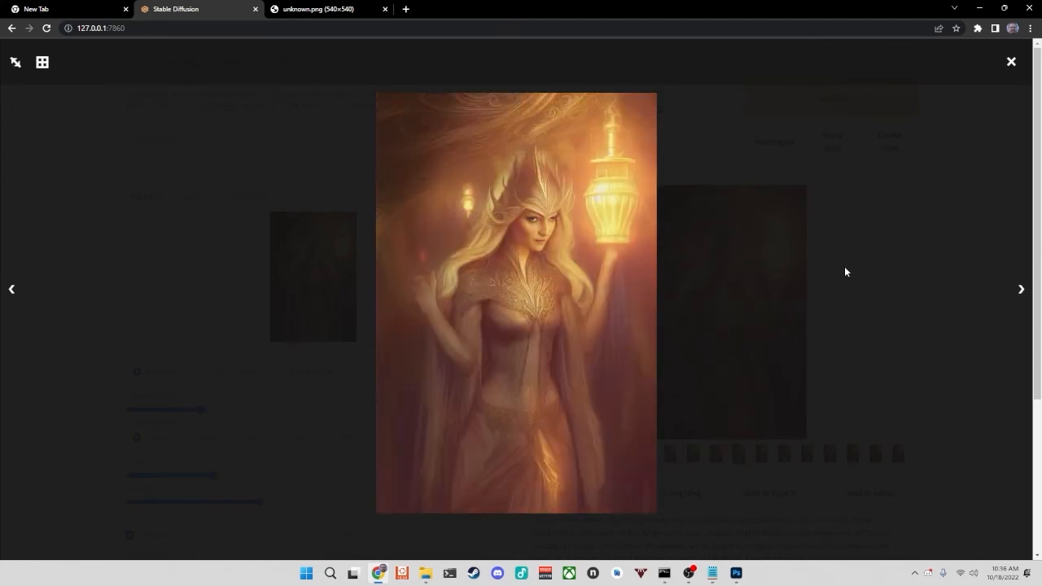
pyautogui.press('Right')
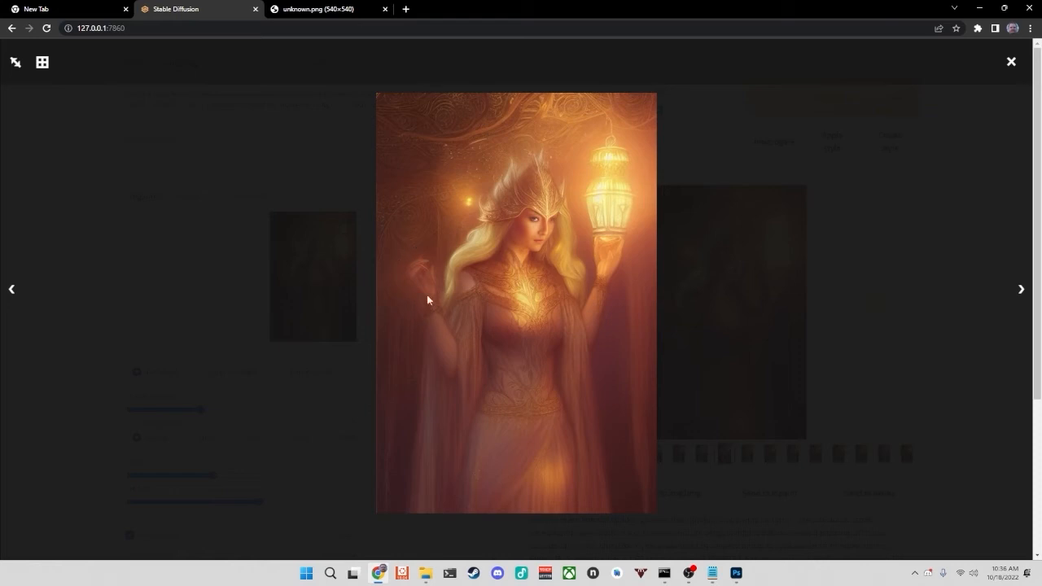
# - Copy the enlarged elf image and paste it into a new 512 x 768 pixel document in Photoshop
pyautogui.rightClick(520, 280)
pyautogui.click(541, 313)
pyautogui.click(736, 572)
pyautogui.hotkey('ctrl', 'n')
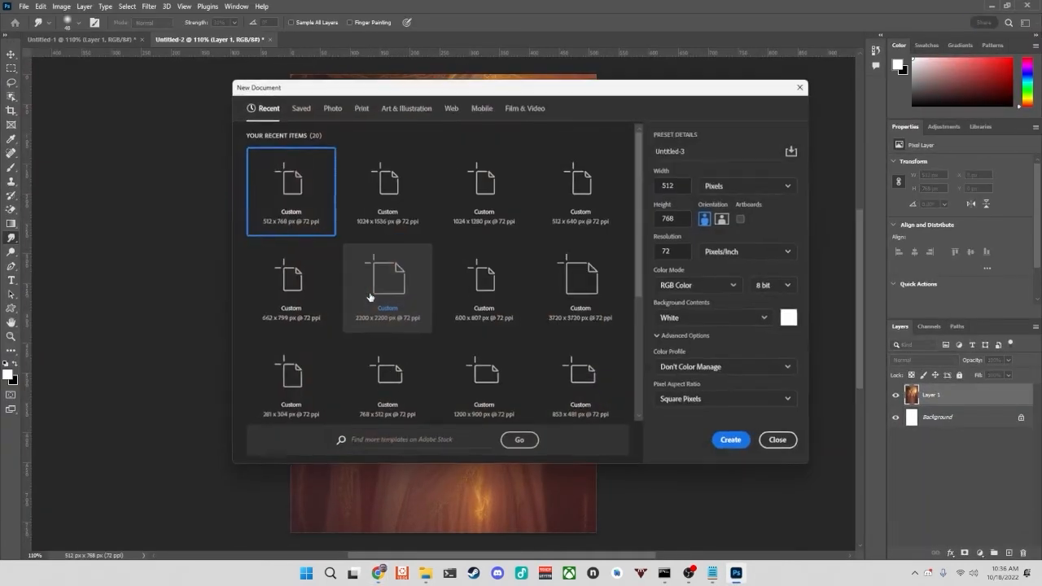
pyautogui.press('Return')
pyautogui.hotkey('ctrl', 'v')
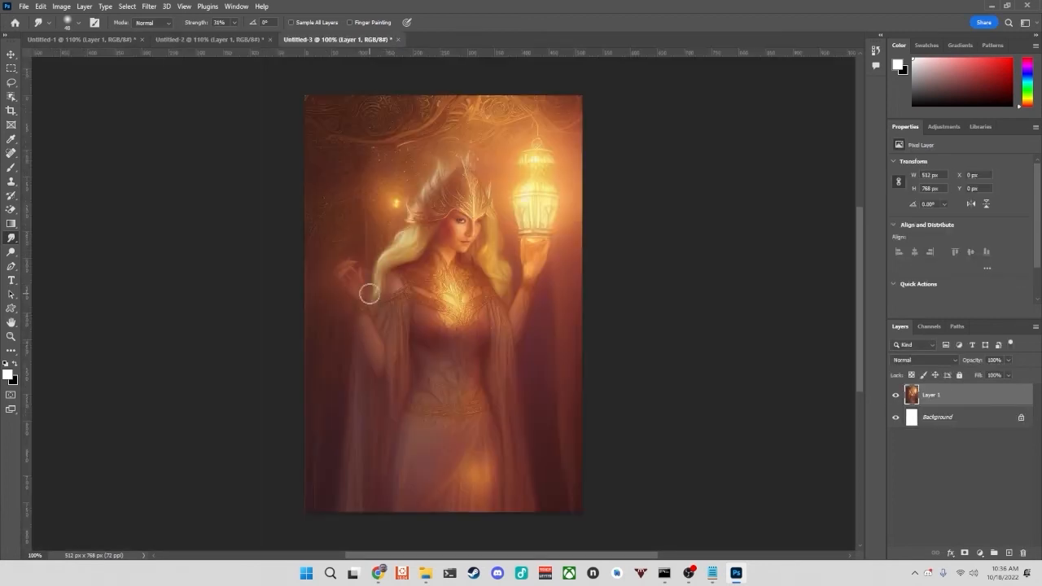
# - Smudge the fingers of the elf's empty raised hand into a soft blur and check the whole image
pyautogui.scroll(1, 380, 274)
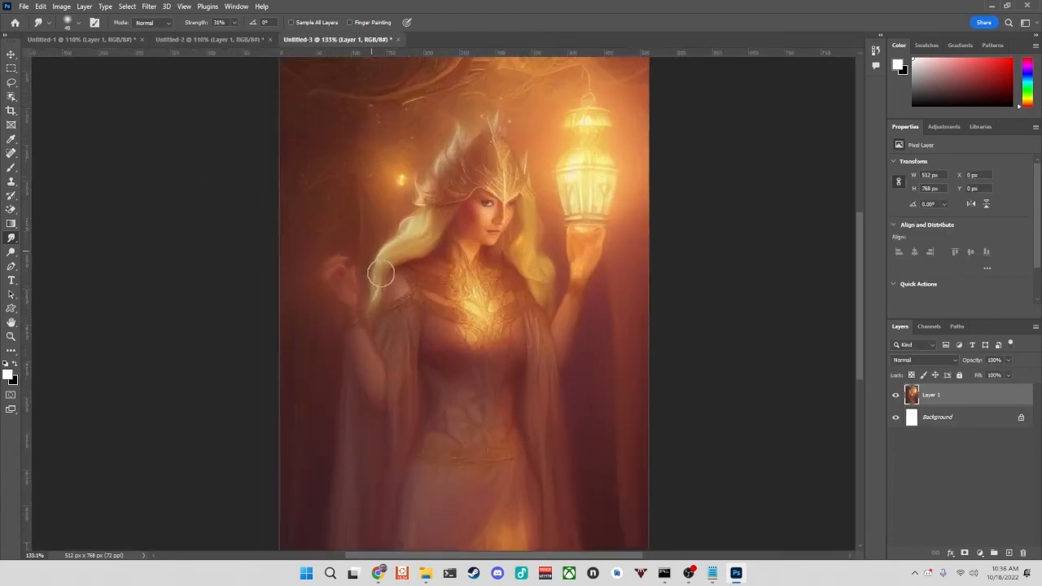
pyautogui.scroll(2, 380, 275)
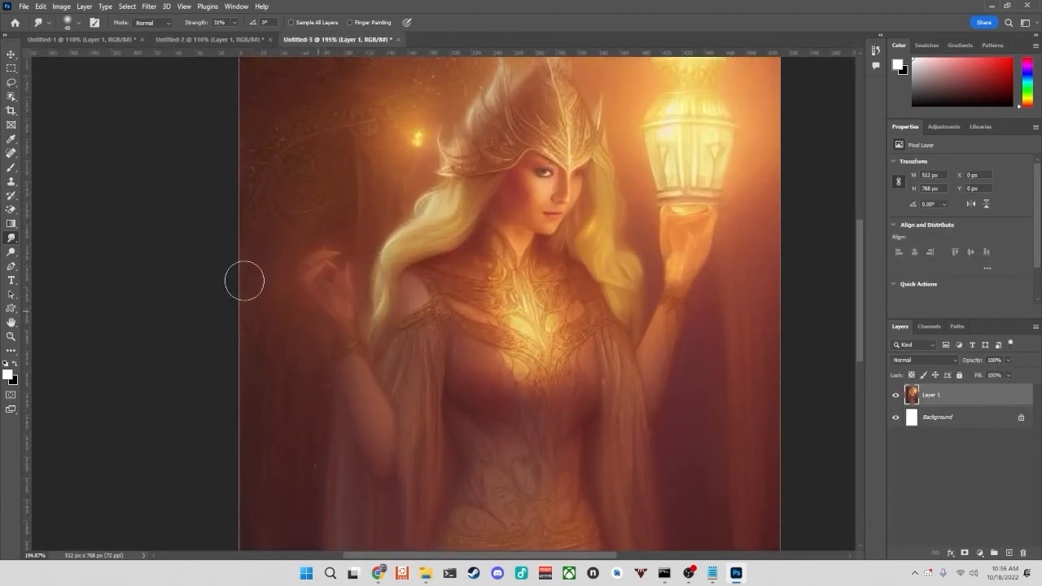
pyautogui.moveTo(331, 304)
pyautogui.mouseDown()
pyautogui.moveTo(323, 274)
pyautogui.moveTo(342, 319)
pyautogui.moveTo(326, 269)
pyautogui.moveTo(328, 259)
pyautogui.moveTo(340, 316)
pyautogui.moveTo(334, 255)
pyautogui.moveTo(333, 321)
pyautogui.moveTo(318, 257)
pyautogui.moveTo(333, 314)
pyautogui.moveTo(332, 262)
pyautogui.moveTo(337, 313)
pyautogui.moveTo(323, 261)
pyautogui.moveTo(340, 306)
pyautogui.moveTo(330, 283)
pyautogui.mouseUp()
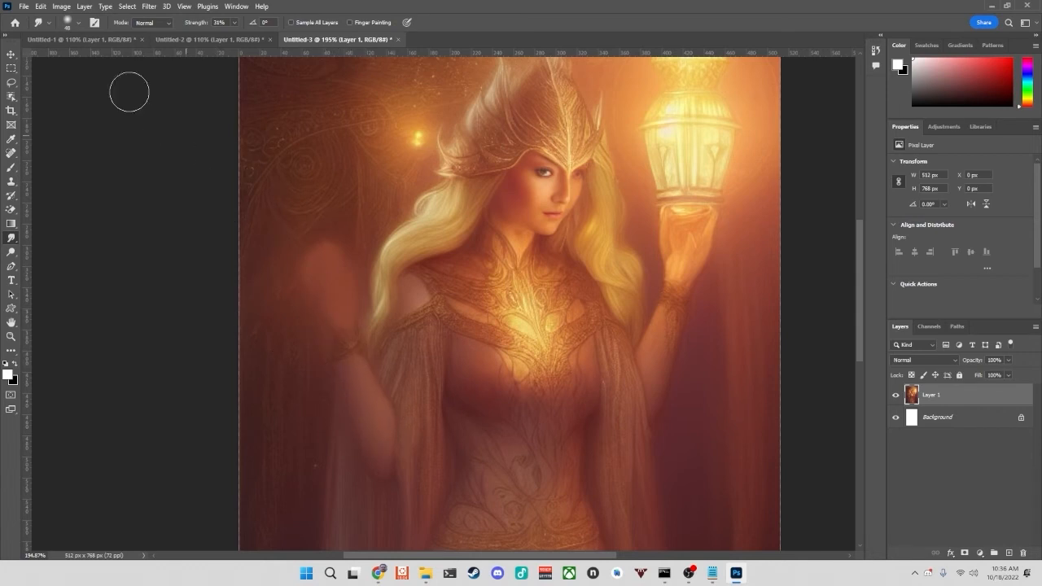
pyautogui.scroll(-4, 135, 135)
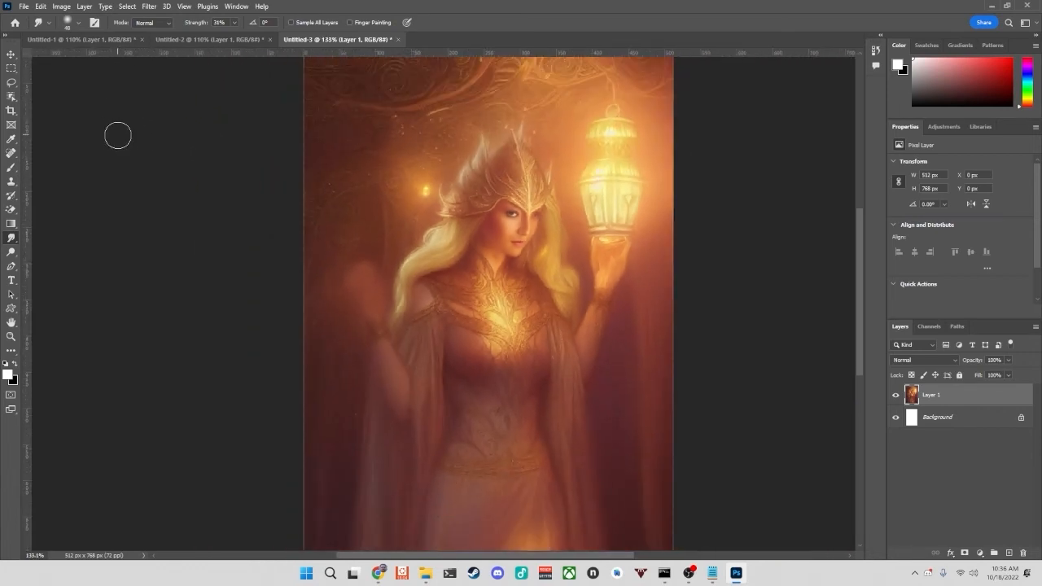
pyautogui.scroll(-2, 117, 136)
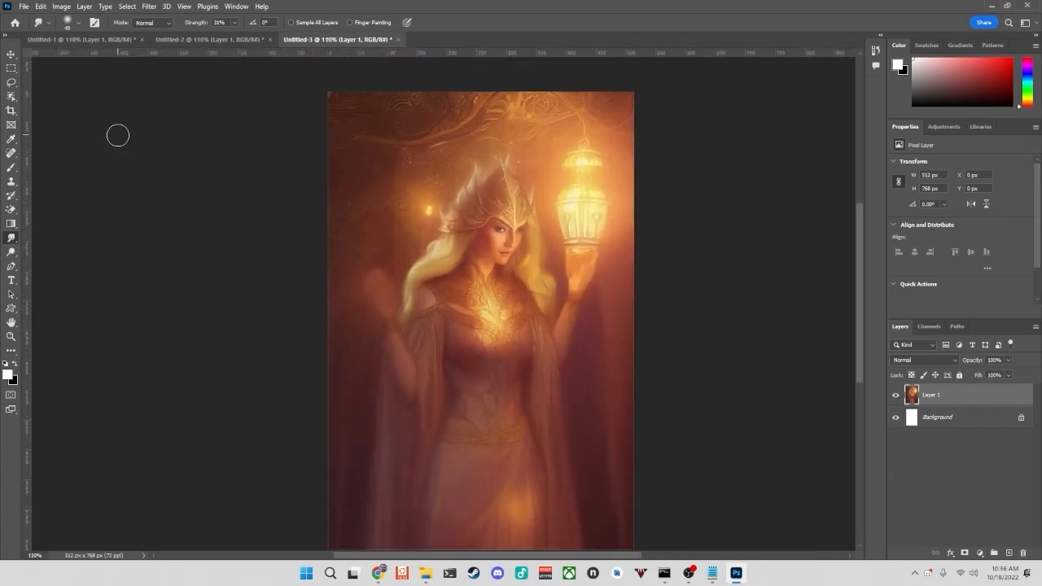
pyautogui.scroll(-1, 118, 135)
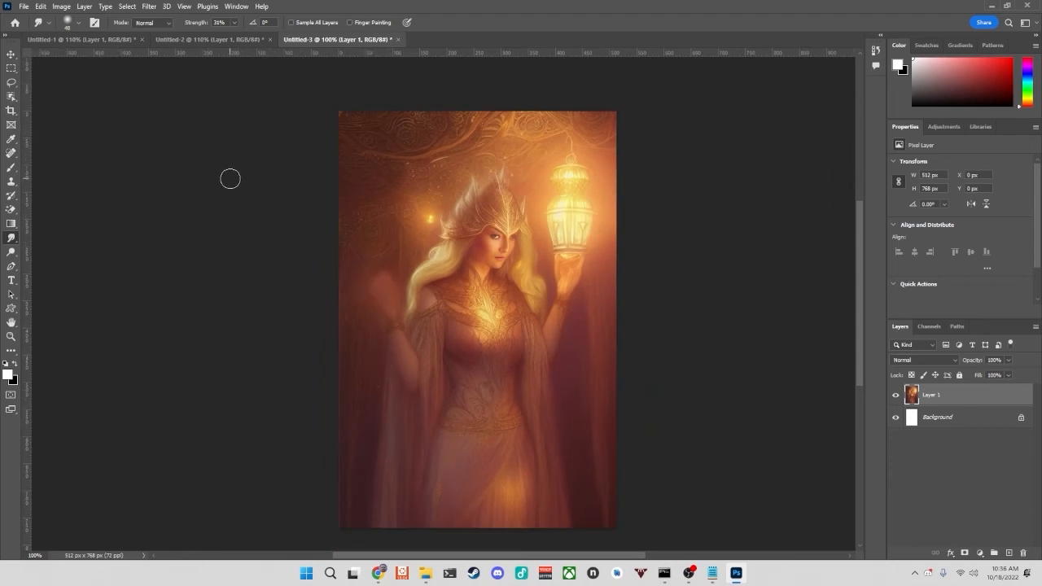
# - Export the retouched image as a PNG named "pass 3a" in the Lantern folder
pyautogui.click(23, 6)
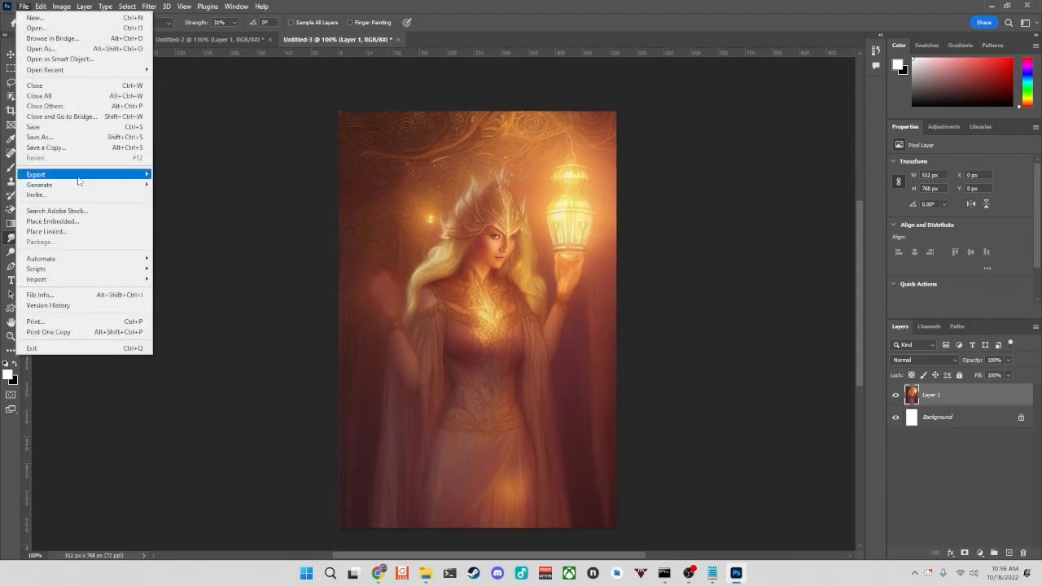
pyautogui.moveTo(78, 180)
pyautogui.click(180, 177)
pyautogui.write('pass ')
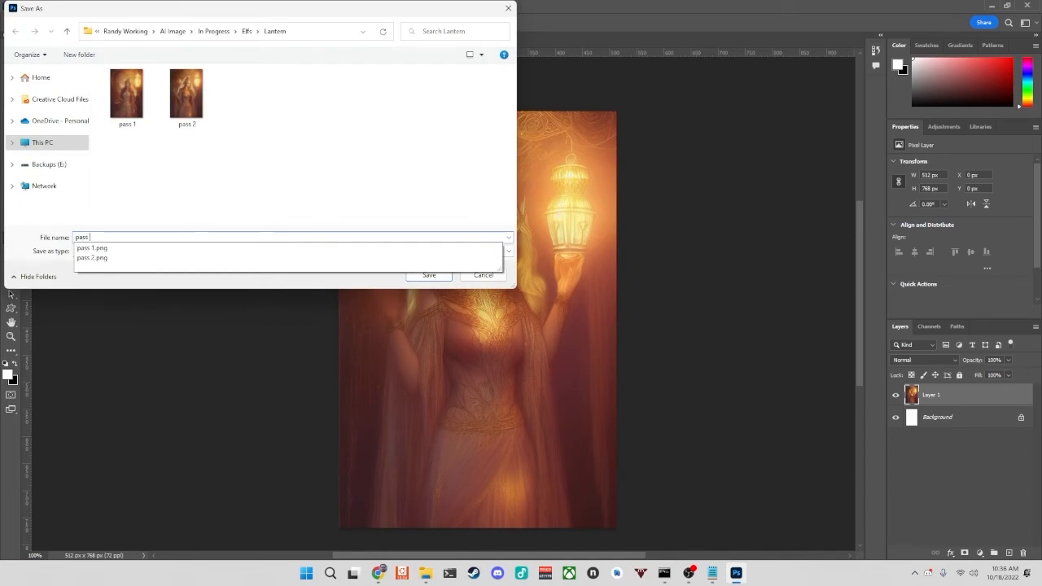
pyautogui.write('3a')
pyautogui.press('Return')
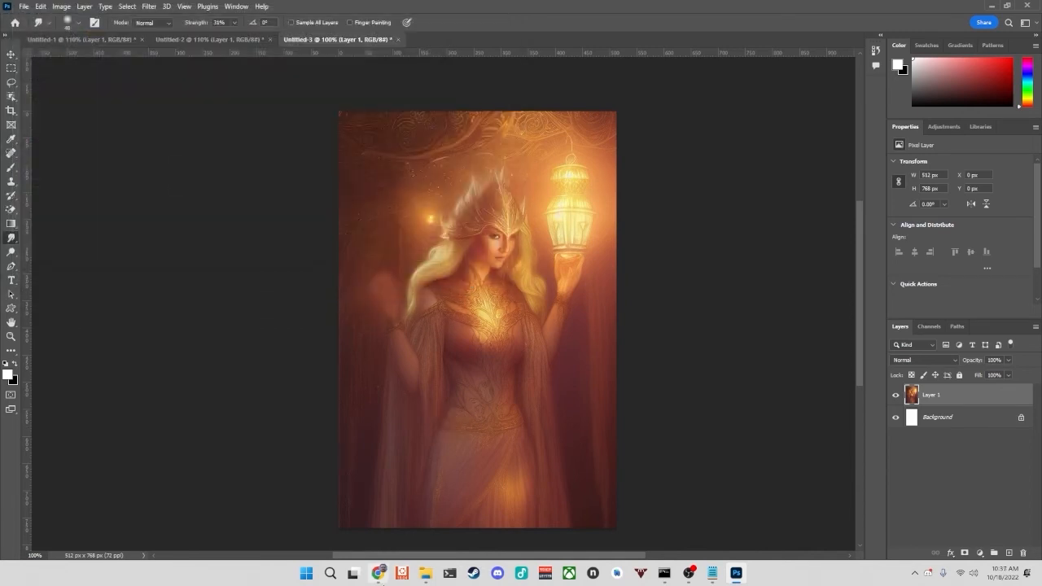
# - Back in the browser, replace the img2img source image with the exported pass 3a file and return the results to the thumbnail grid
pyautogui.click(379, 573)
pyautogui.click(316, 370)
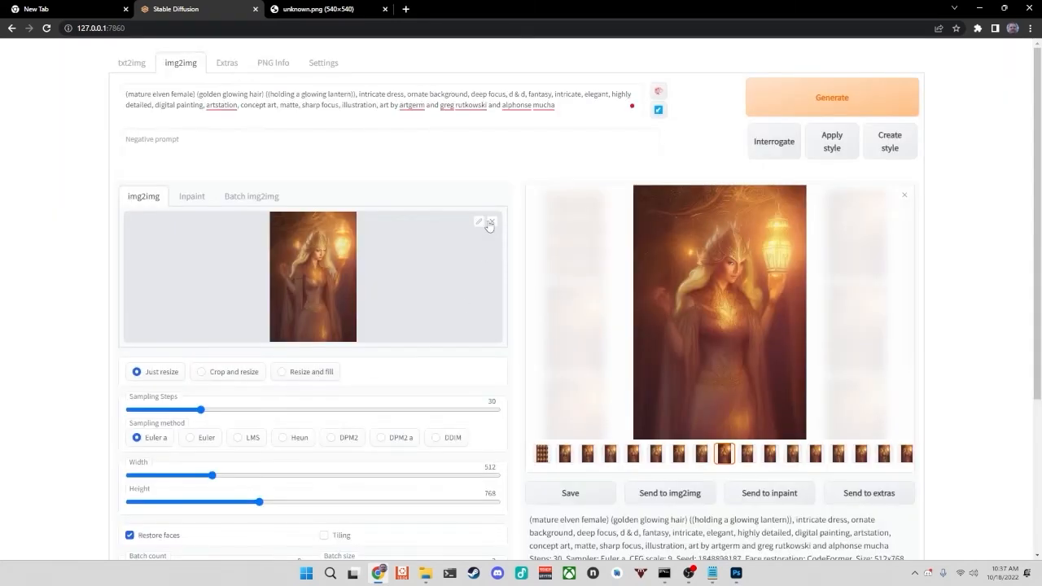
pyautogui.click(487, 222)
pyautogui.click(425, 573)
pyautogui.moveTo(732, 236); pyautogui.dragTo(436, 325)
pyautogui.click(904, 195)
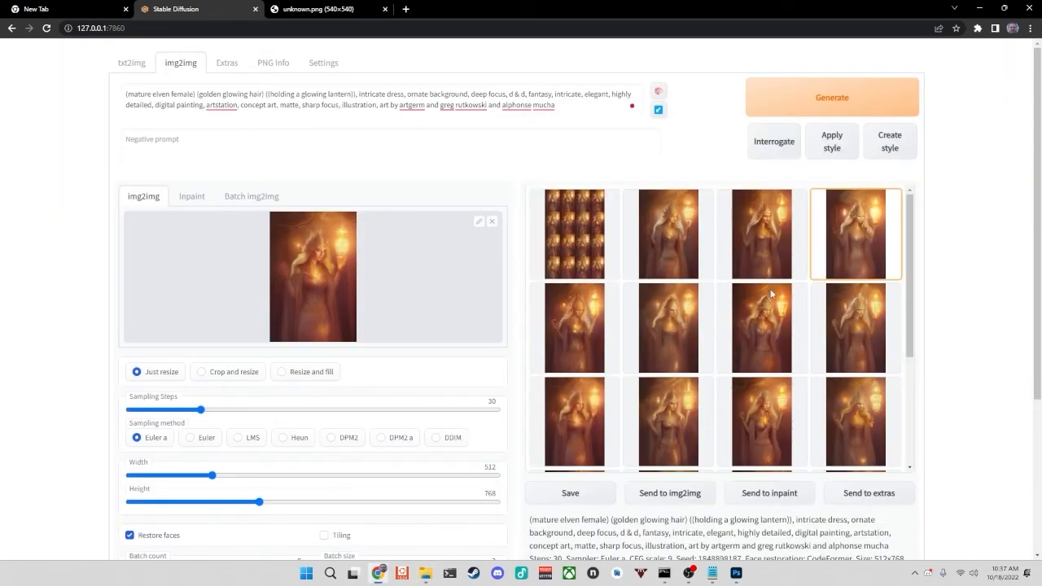
# - Generate a new batch with CFG scale 19 and denoising strength 0.3, and check its progress in the command prompt window
pyautogui.scroll(-3, 282, 430)
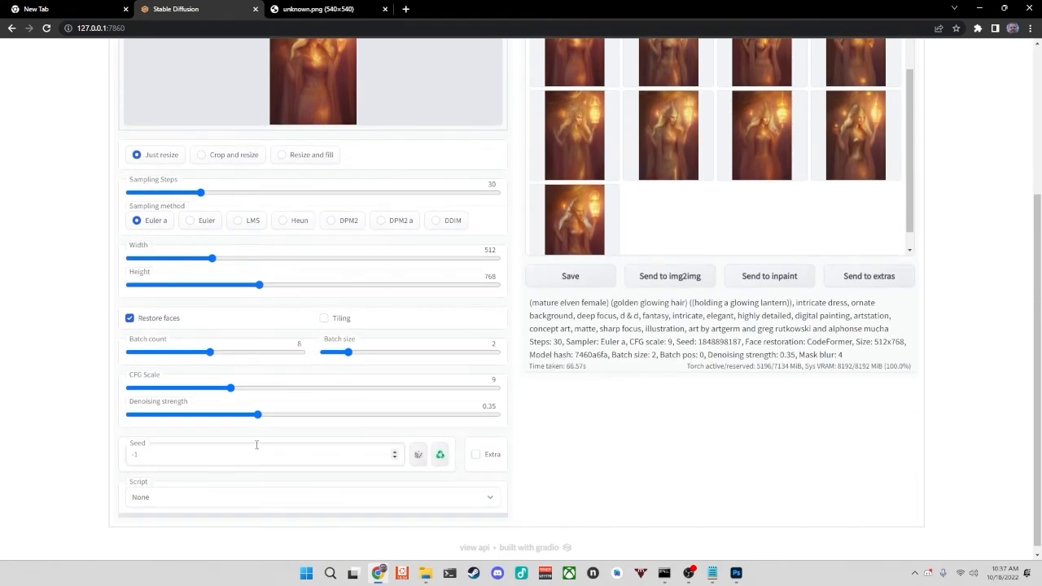
pyautogui.moveTo(235, 389); pyautogui.dragTo(357, 389)
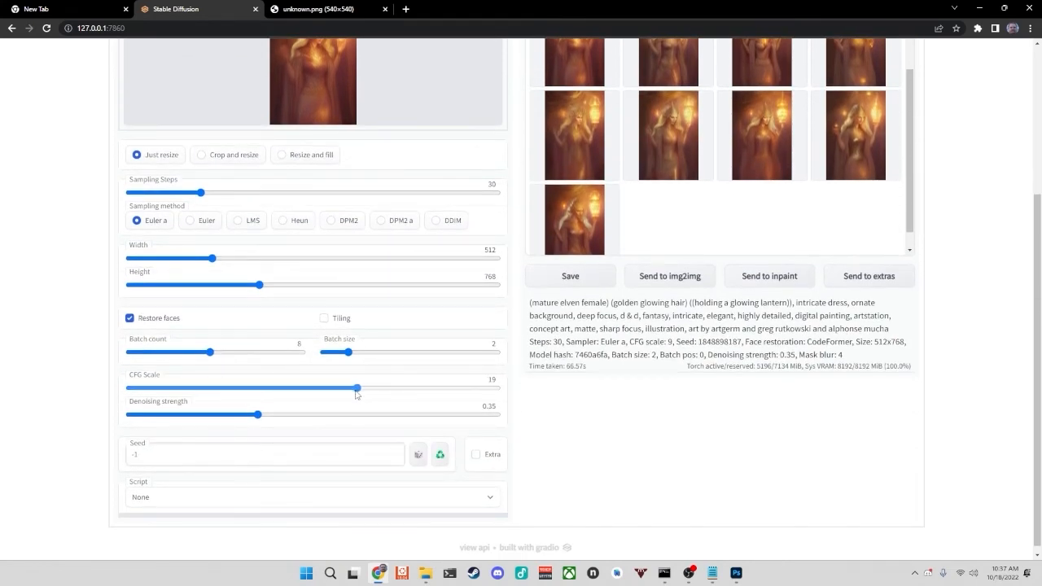
pyautogui.moveTo(259, 417); pyautogui.dragTo(240, 420)
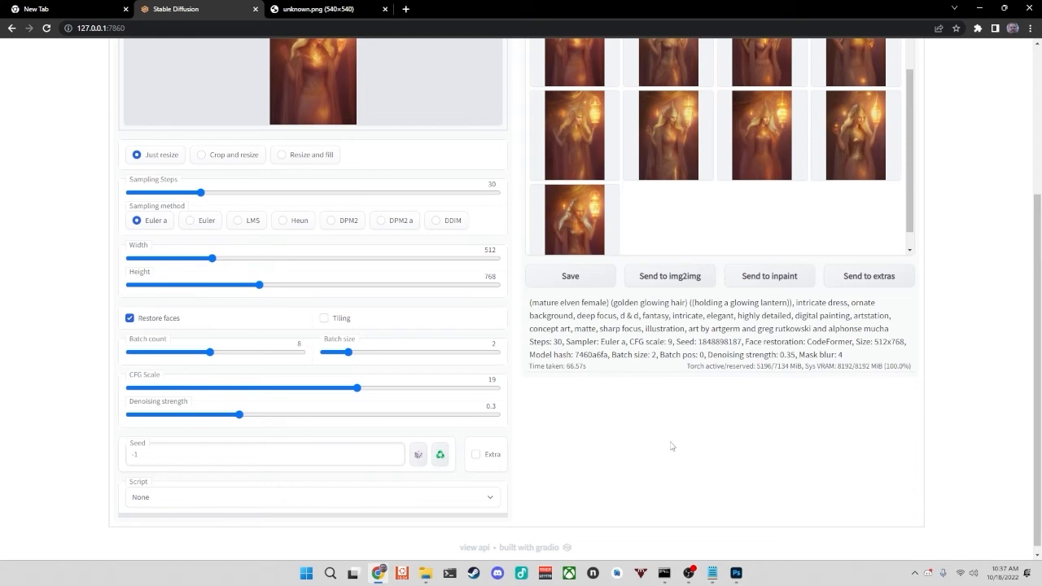
pyautogui.scroll(3, 671, 446)
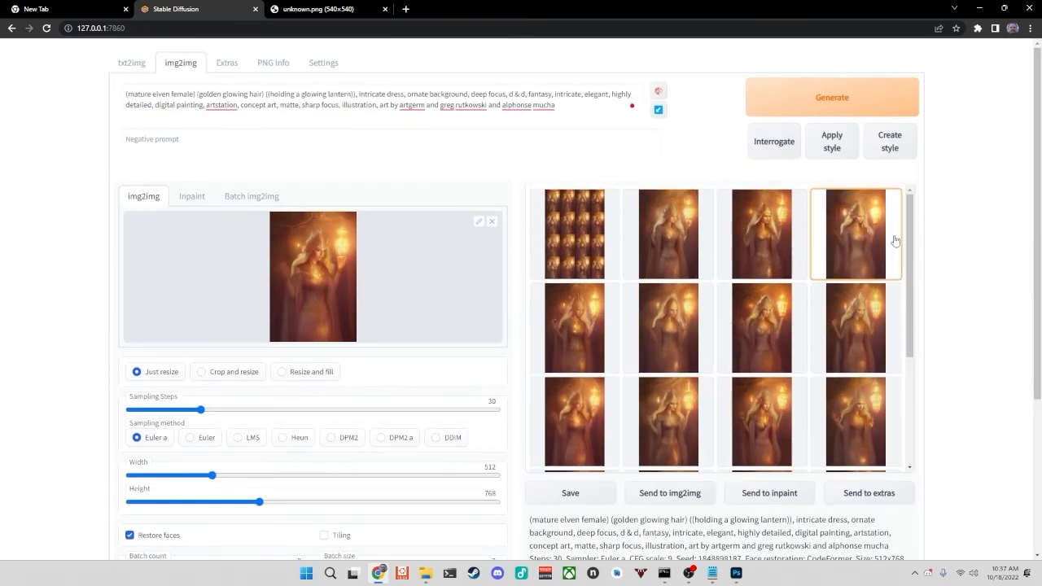
pyautogui.click(858, 92)
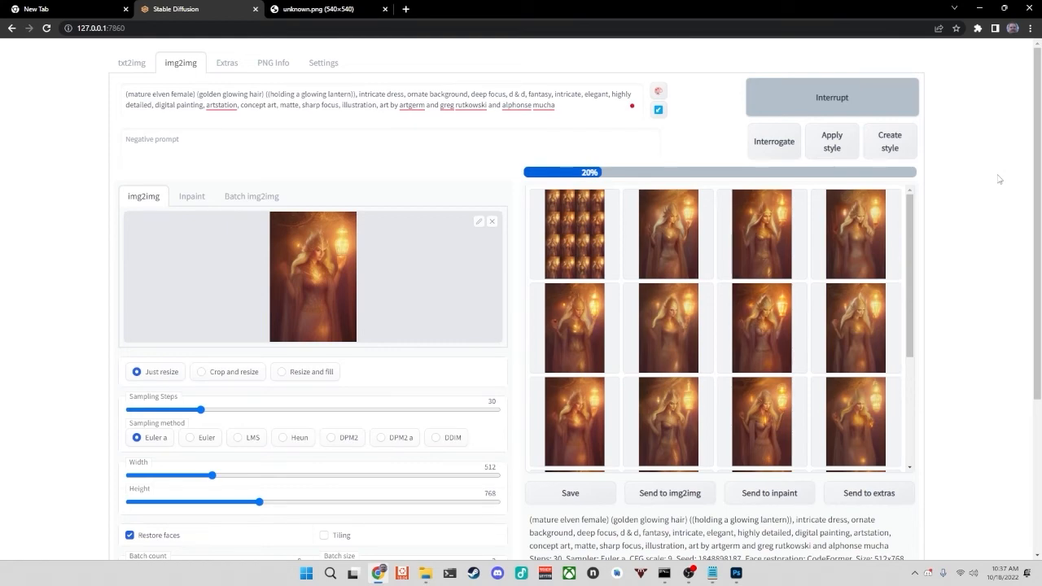
pyautogui.click(665, 572)
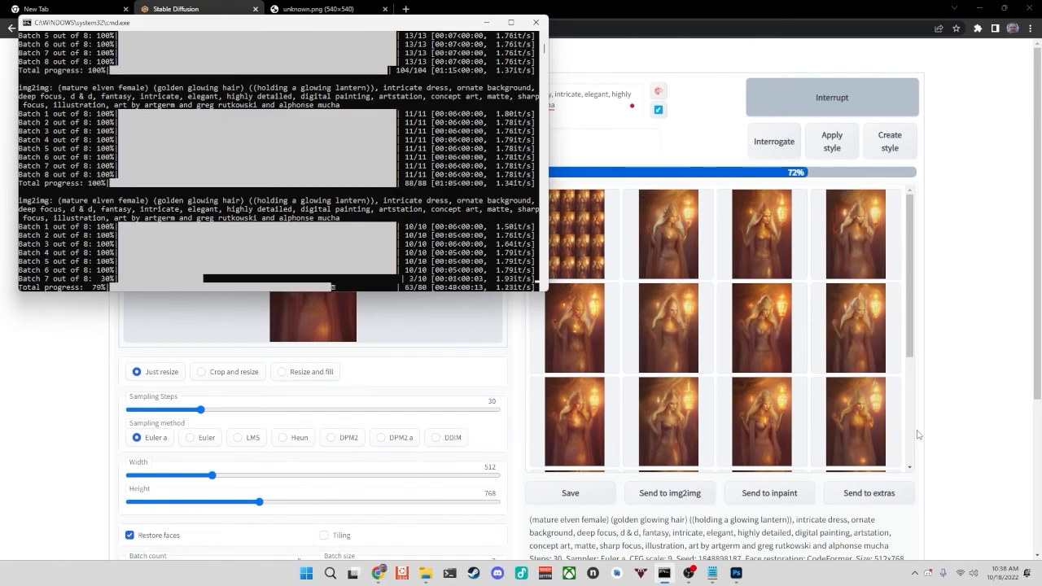
pyautogui.click(965, 264)
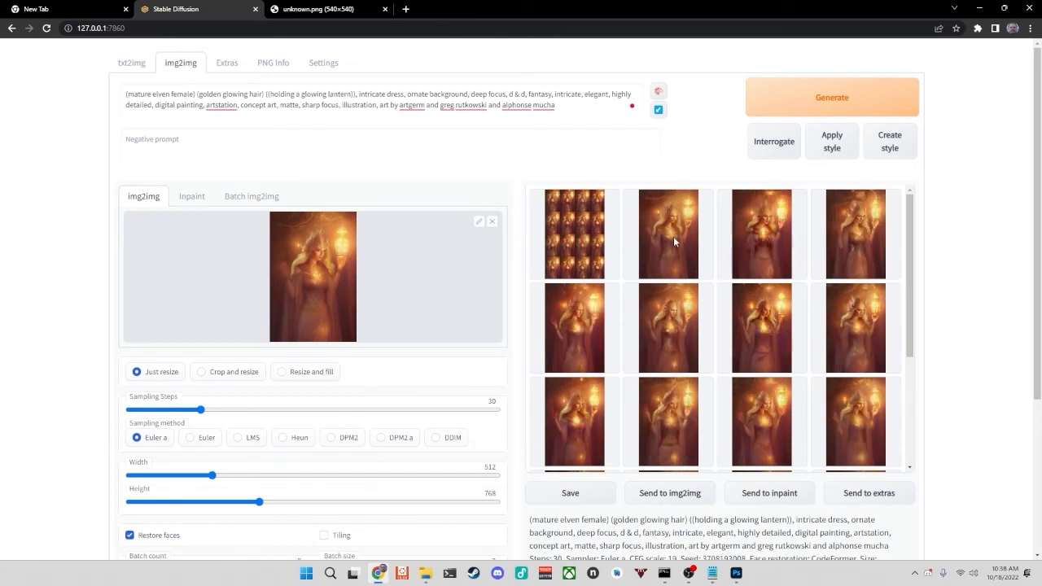
# - Enlarge the first image of the new CFG 19 batch and examine its variations one by one through to the last
pyautogui.click(674, 241)
pyautogui.click(677, 244)
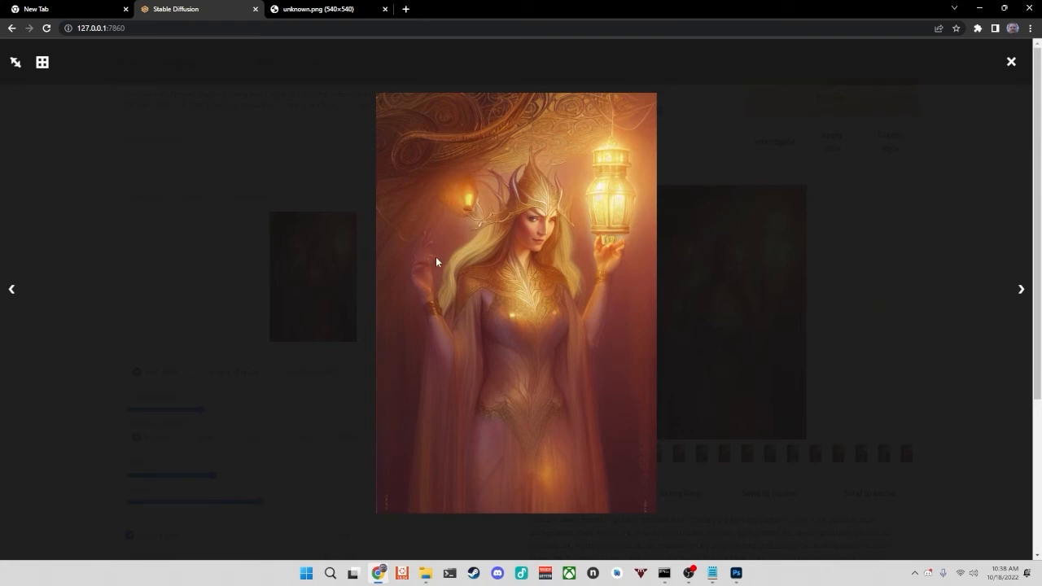
pyautogui.press('Right')
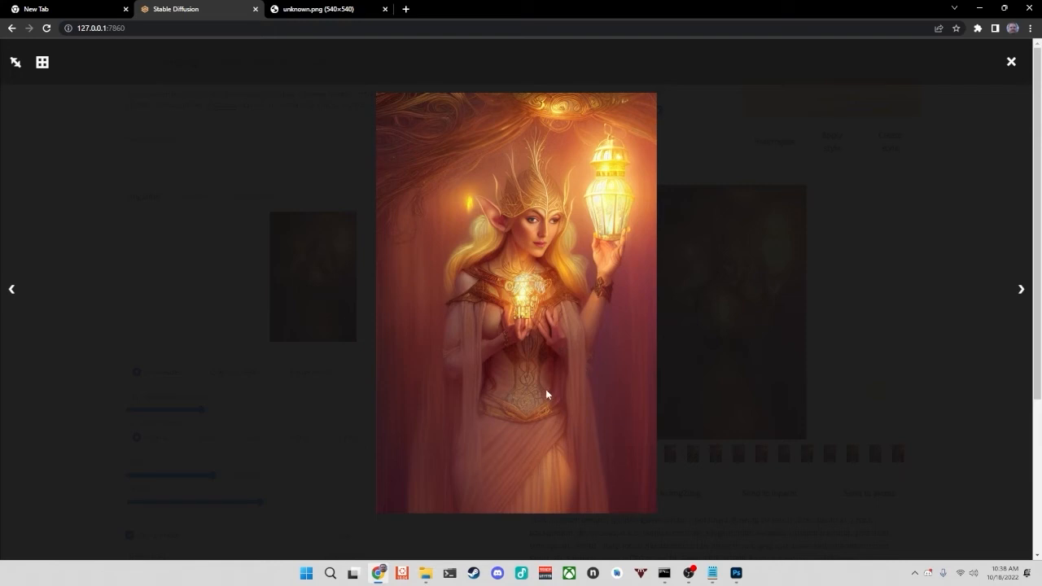
pyautogui.press('Right')
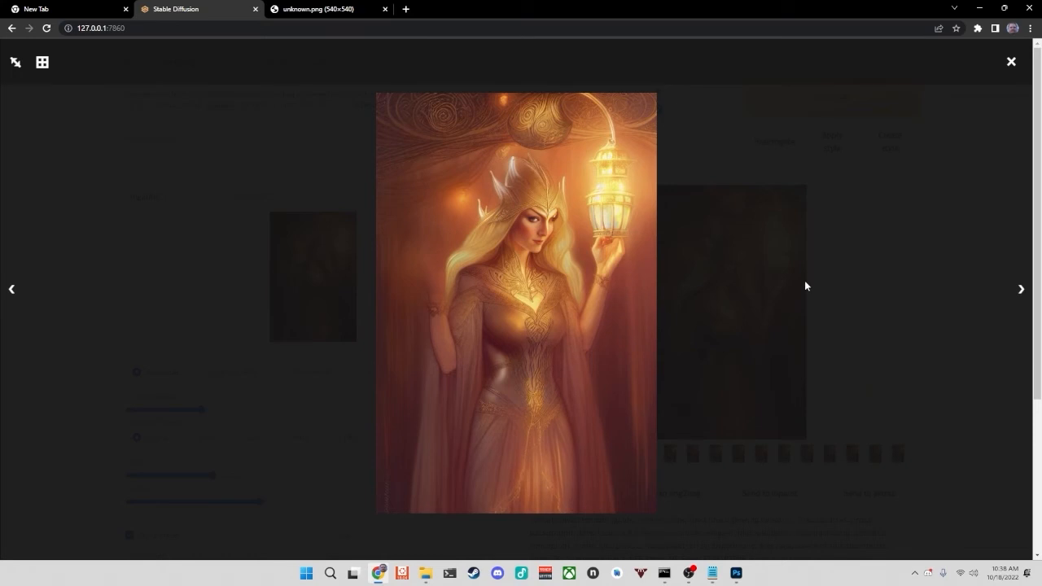
pyautogui.press('Right')
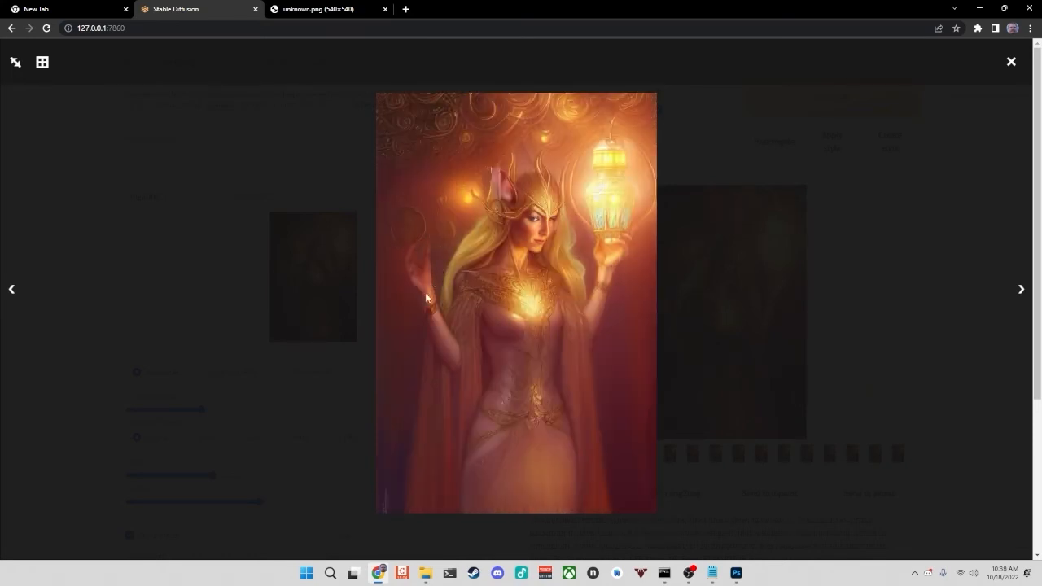
pyautogui.press('Right')
pyautogui.press('Right')
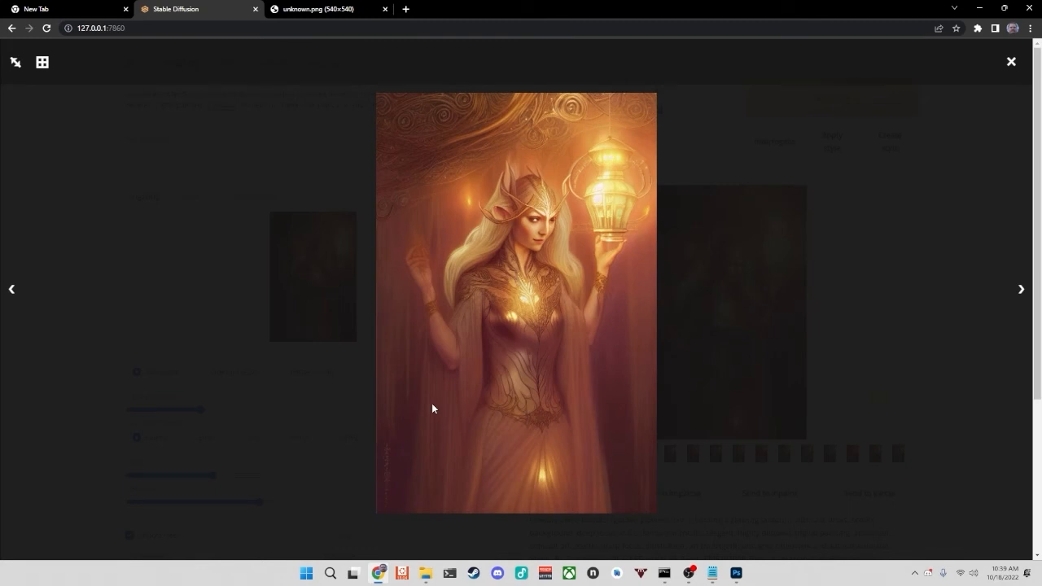
pyautogui.press('Right')
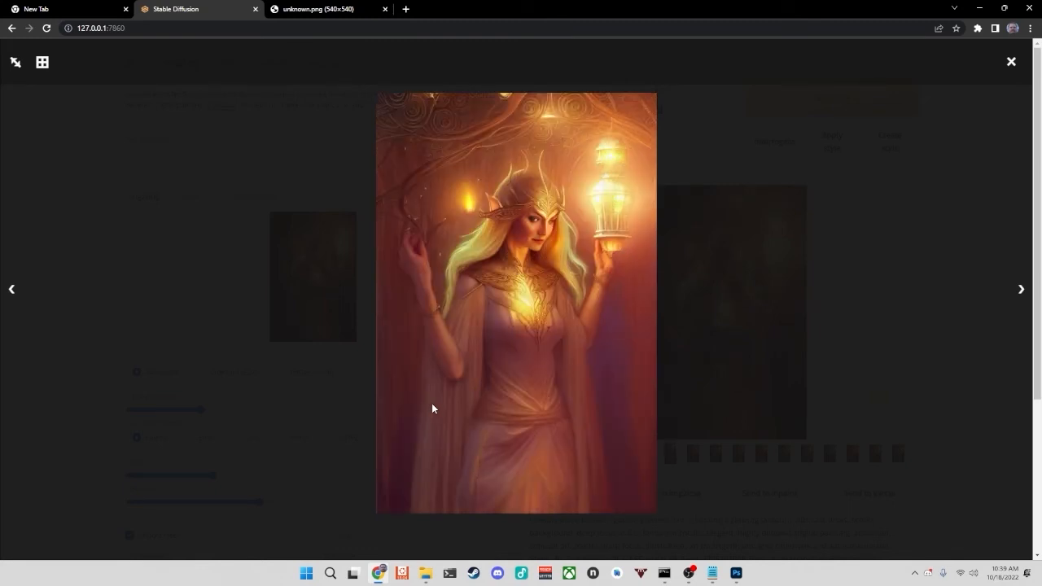
pyautogui.press('Right')
pyautogui.press('Right')
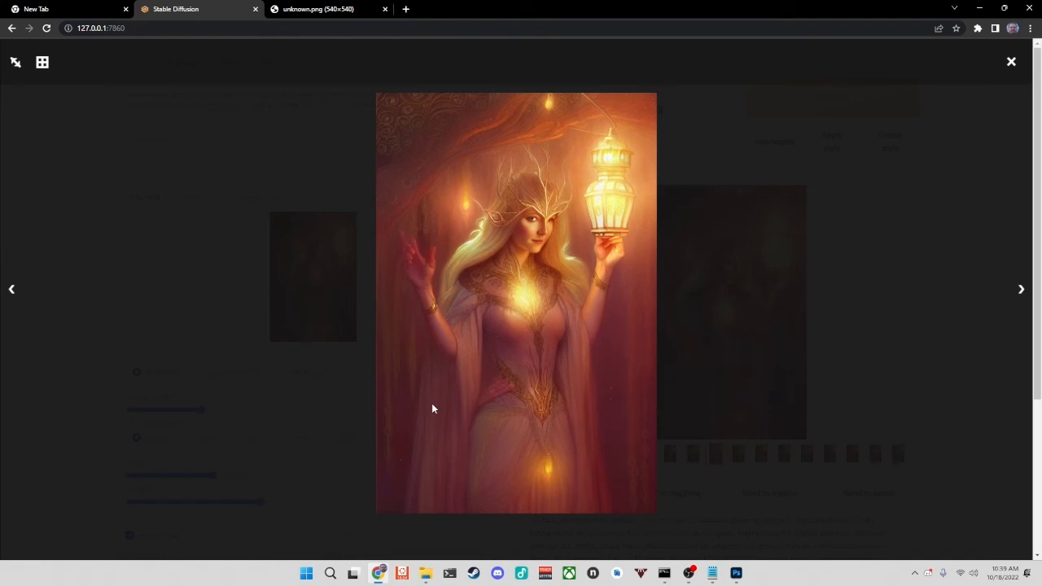
pyautogui.press('Right')
pyautogui.press('Right')
pyautogui.press('Right')
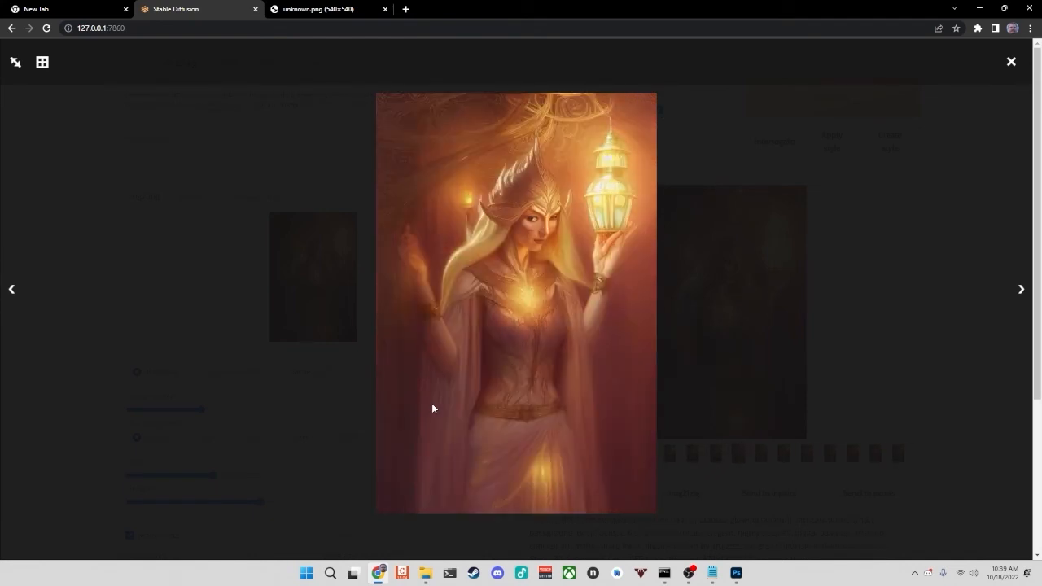
pyautogui.press('Right')
pyautogui.press('Right')
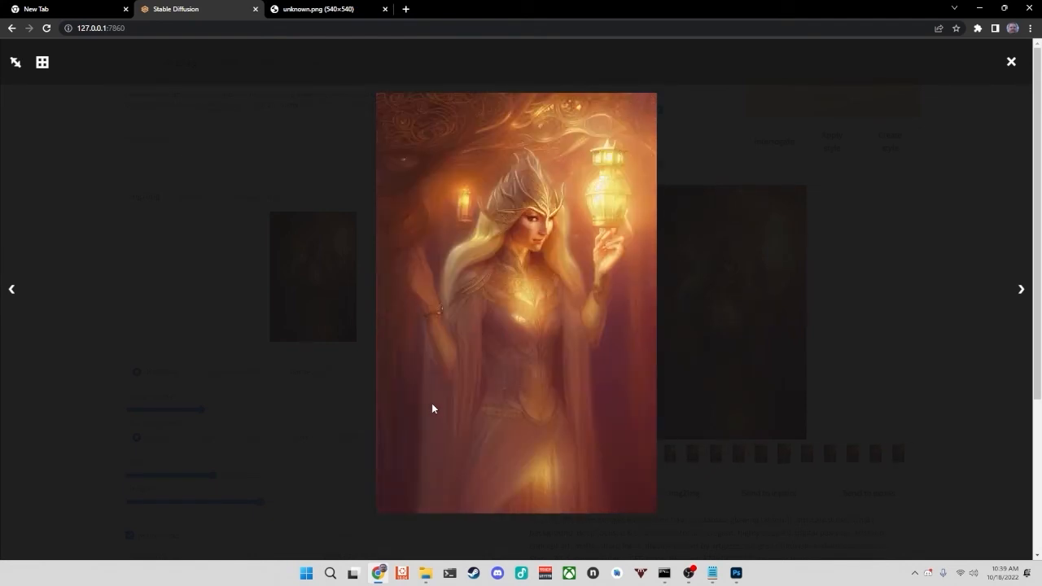
pyautogui.press('Right')
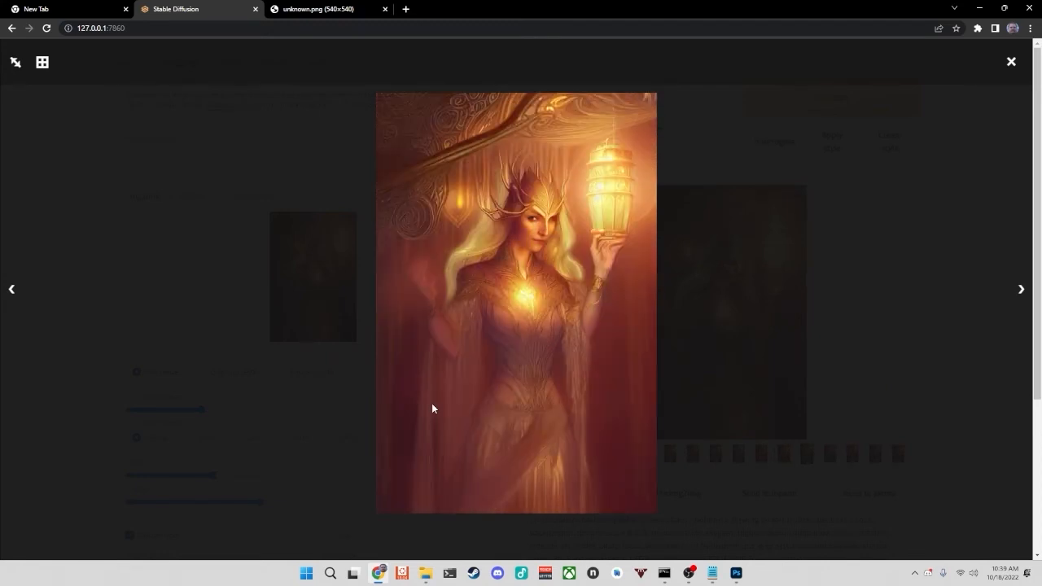
pyautogui.press('Right')
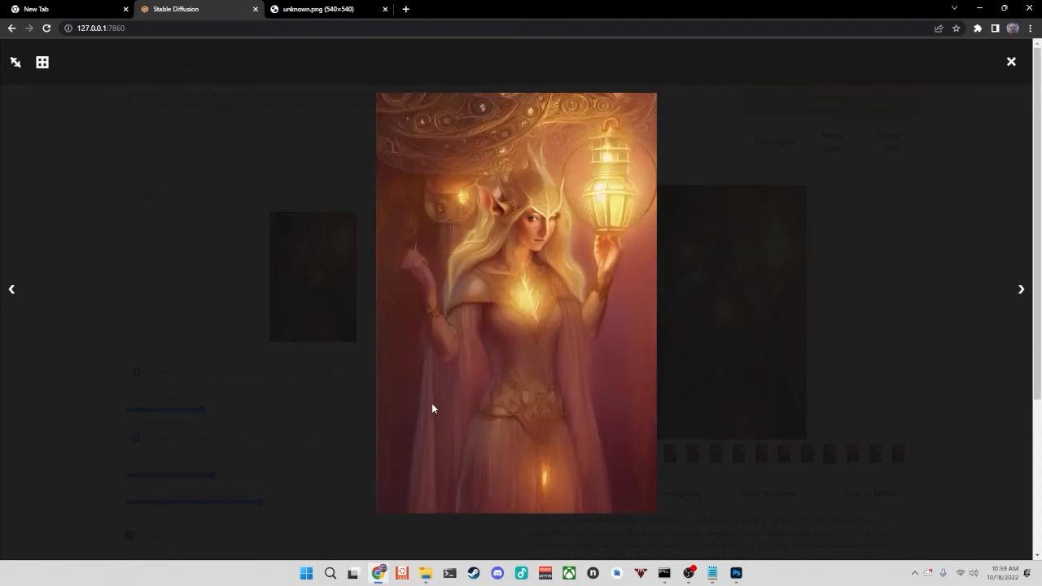
pyautogui.press('Right')
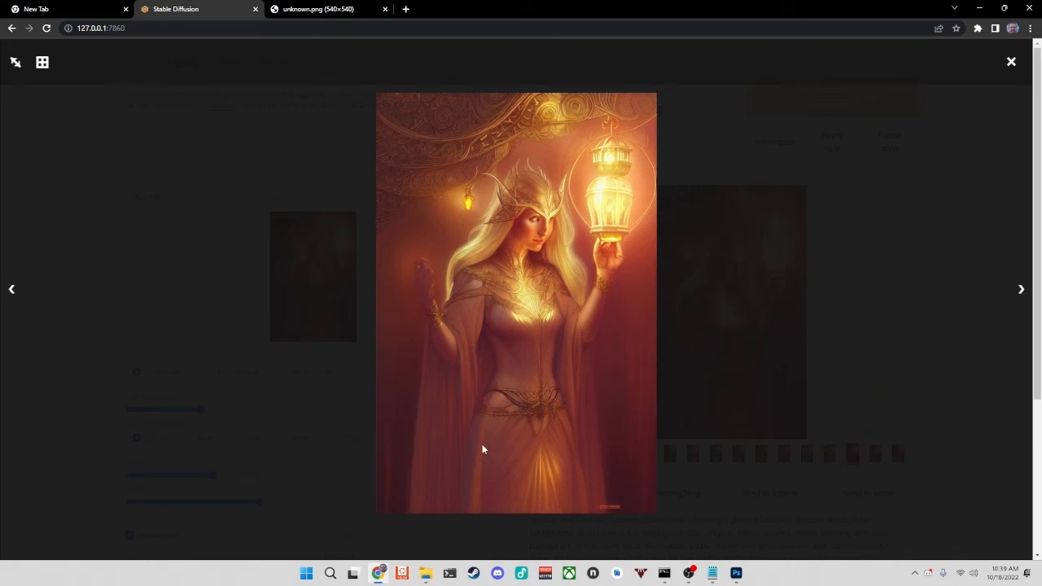
pyautogui.press('Right')
pyautogui.press('Right')
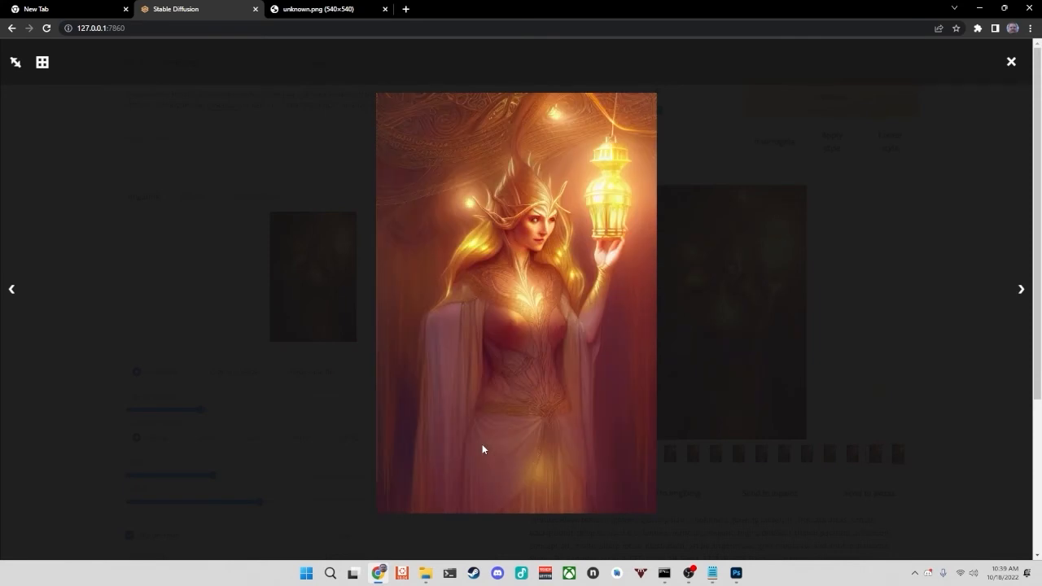
# - Step through the enlarged variations again to pick the best one for the next pass
pyautogui.press('Right')
pyautogui.press('Right')
pyautogui.press('Right')
pyautogui.press('Right')
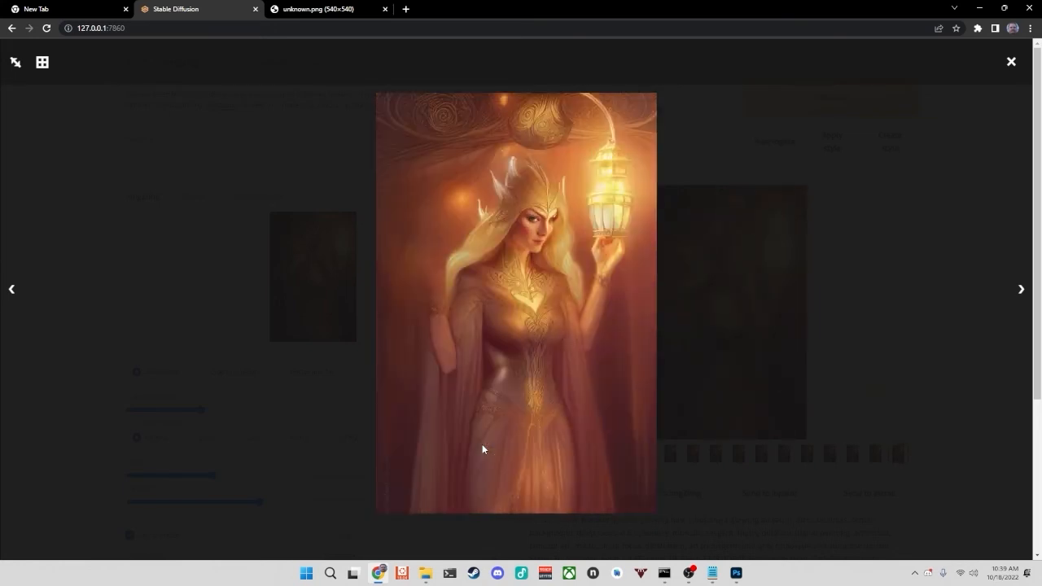
pyautogui.press('Right')
pyautogui.press('Right')
pyautogui.press('Right')
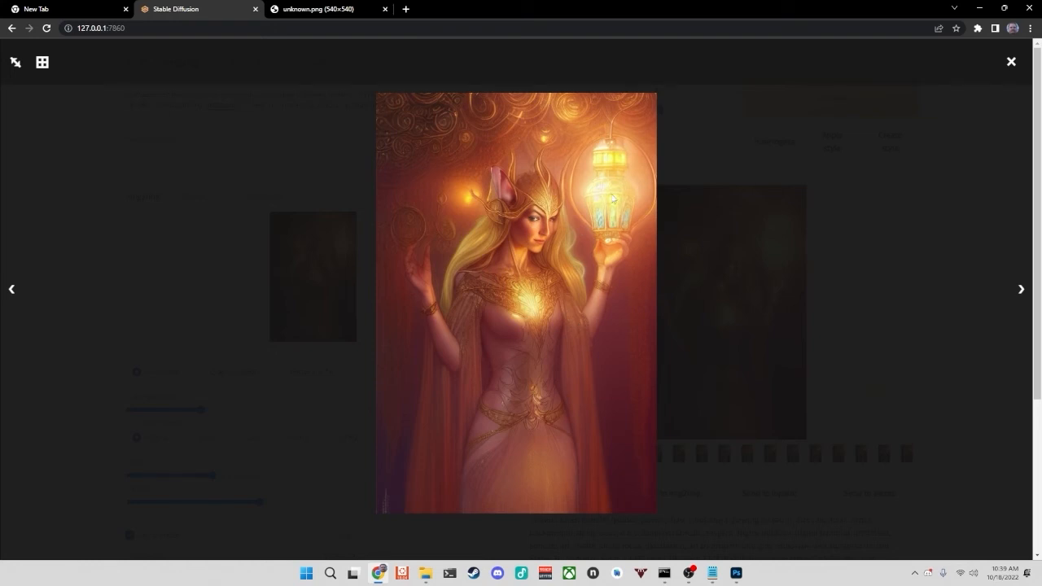
# - Copy the variation with both hands raised and paste it into a new 512 x 768 px Photoshop document
pyautogui.rightClick(538, 284)
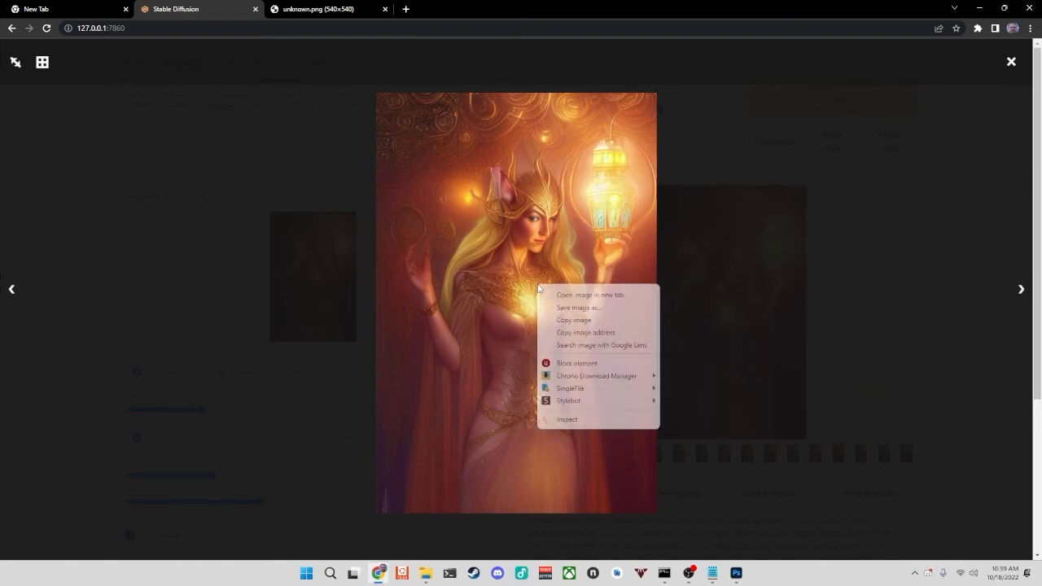
pyautogui.click(570, 318)
pyautogui.click(736, 573)
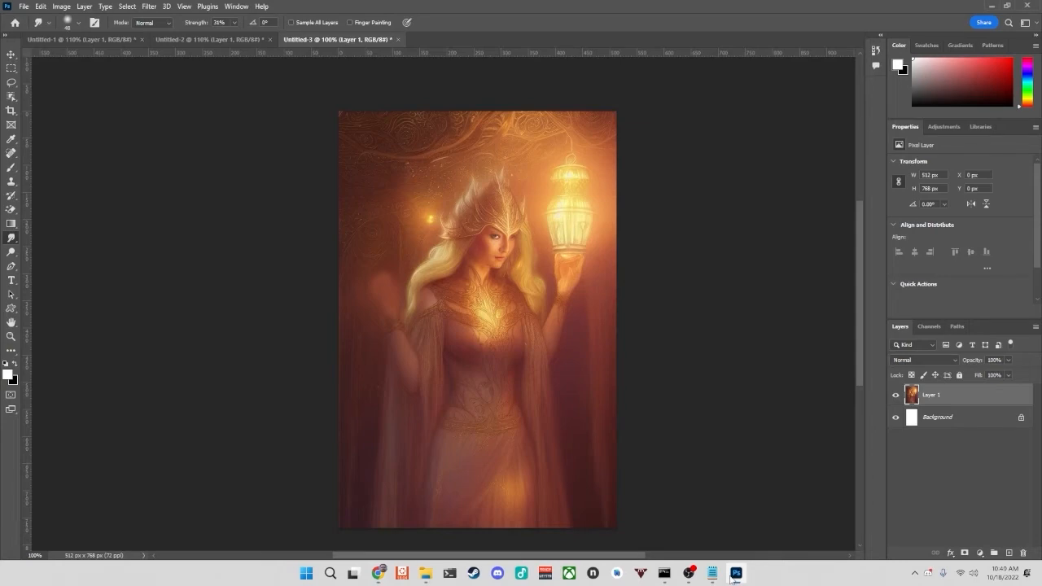
pyautogui.hotkey('ctrl', 'n')
pyautogui.press('Return')
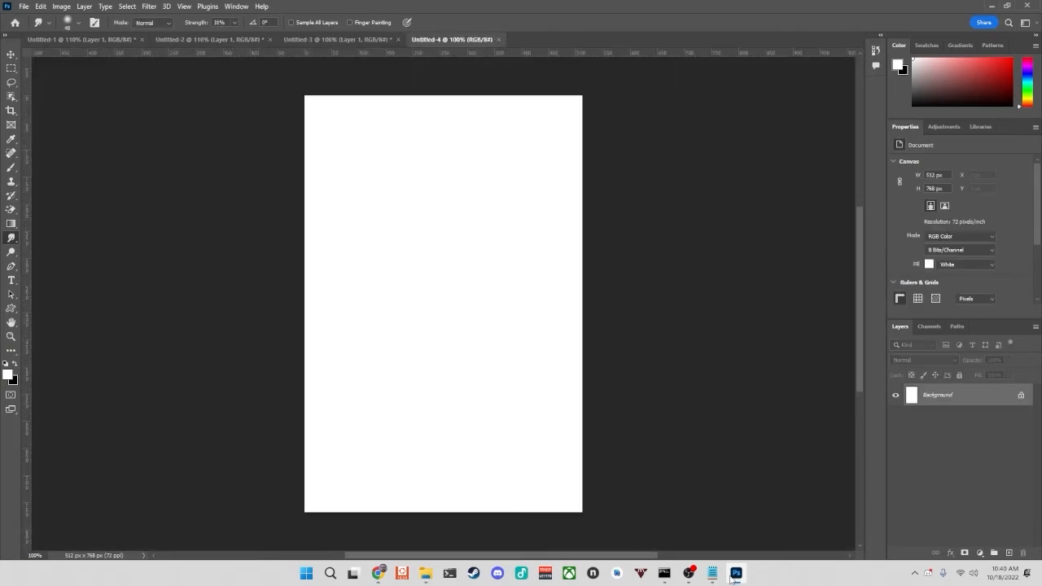
pyautogui.hotkey('ctrl', 'v')
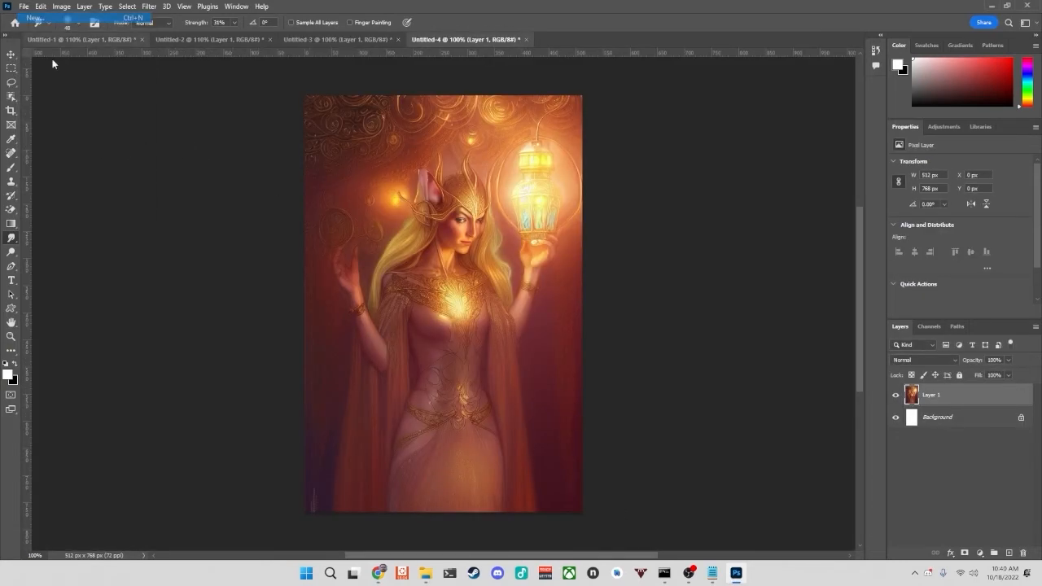
pyautogui.click(780, 444)
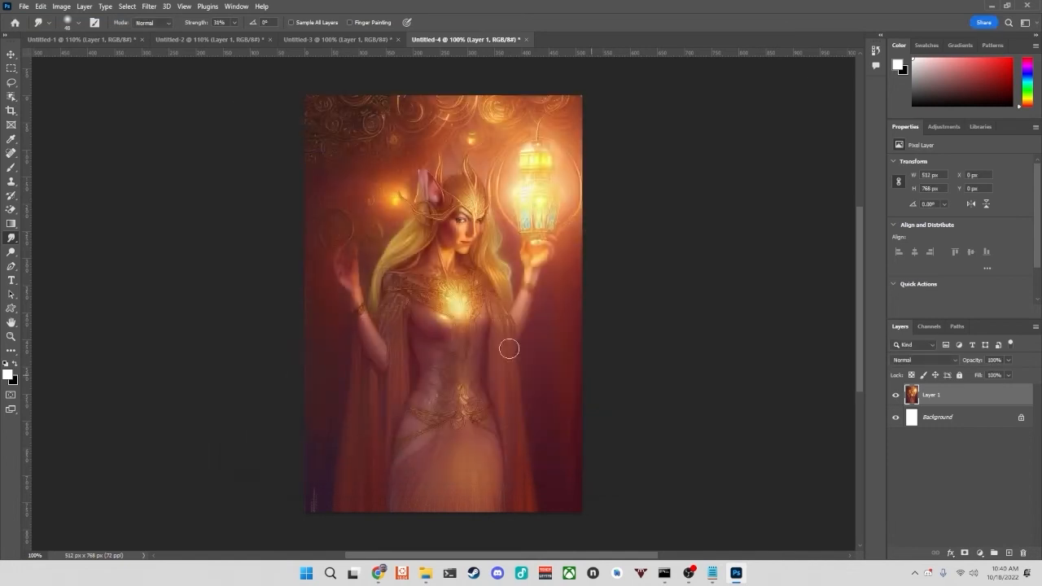
# - Export the pasted image as a PNG named "pass 4" in the Lantern folder
pyautogui.click(24, 6)
pyautogui.moveTo(57, 175)
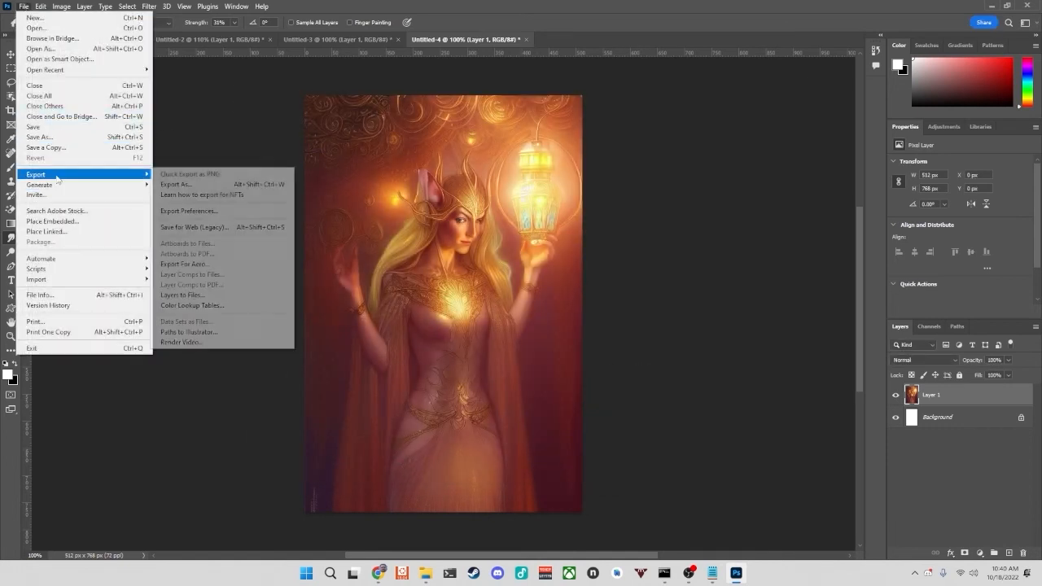
pyautogui.click(210, 177)
pyautogui.write('pass 4')
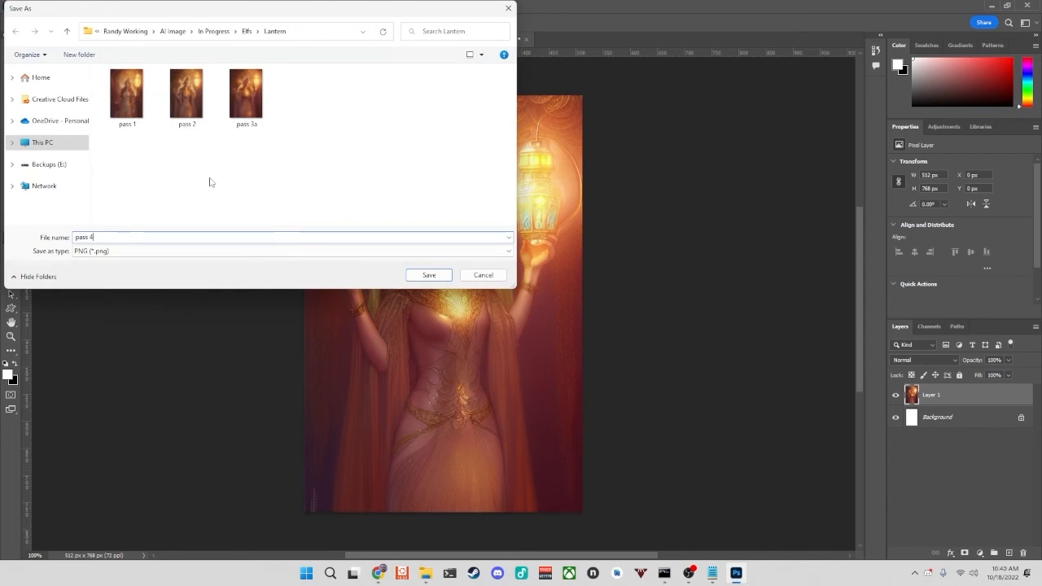
pyautogui.press('Return')
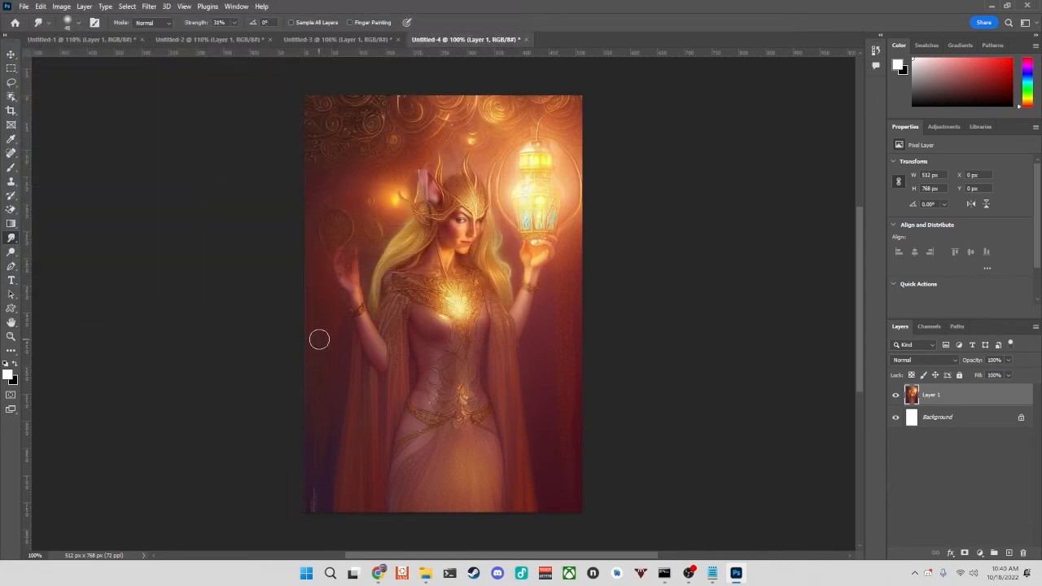
# - Examine the elf's face, headdress, hands and lantern up close and in the full composition for areas to retouch
pyautogui.scroll(1, 492, 285)
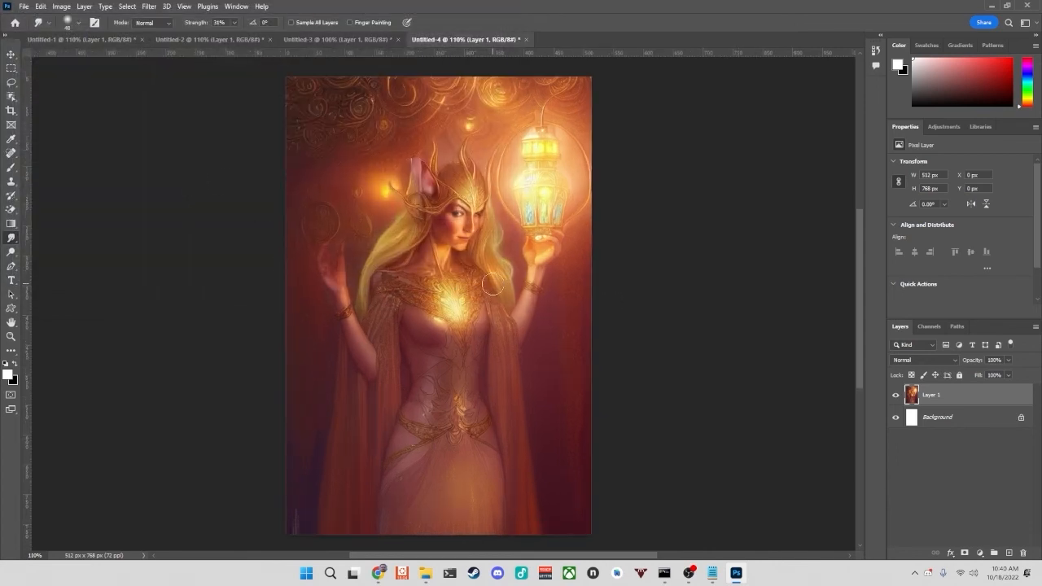
pyautogui.scroll(2, 492, 285)
pyautogui.scroll(2, 457, 269)
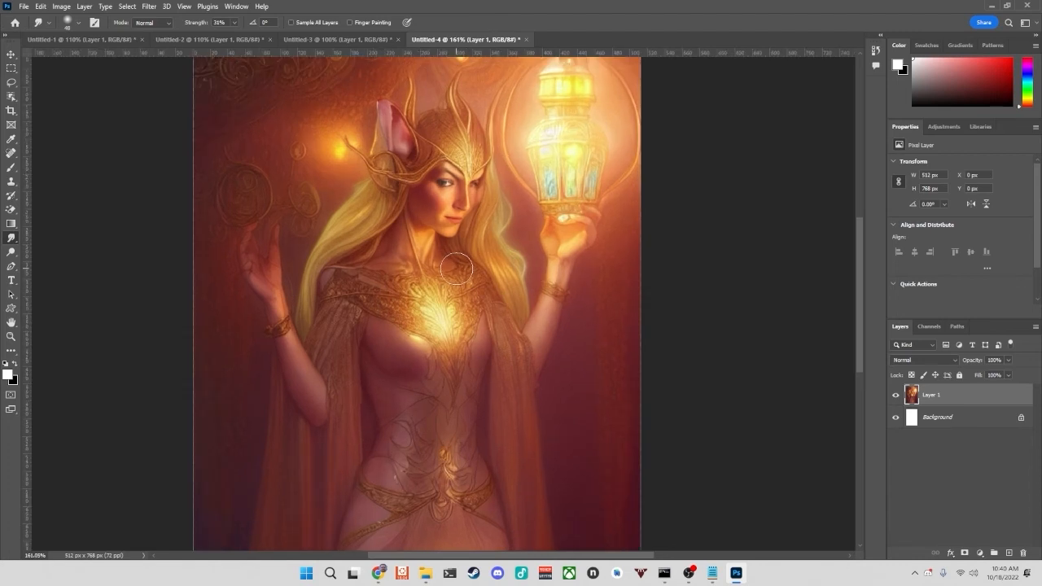
pyautogui.scroll(1, 457, 269)
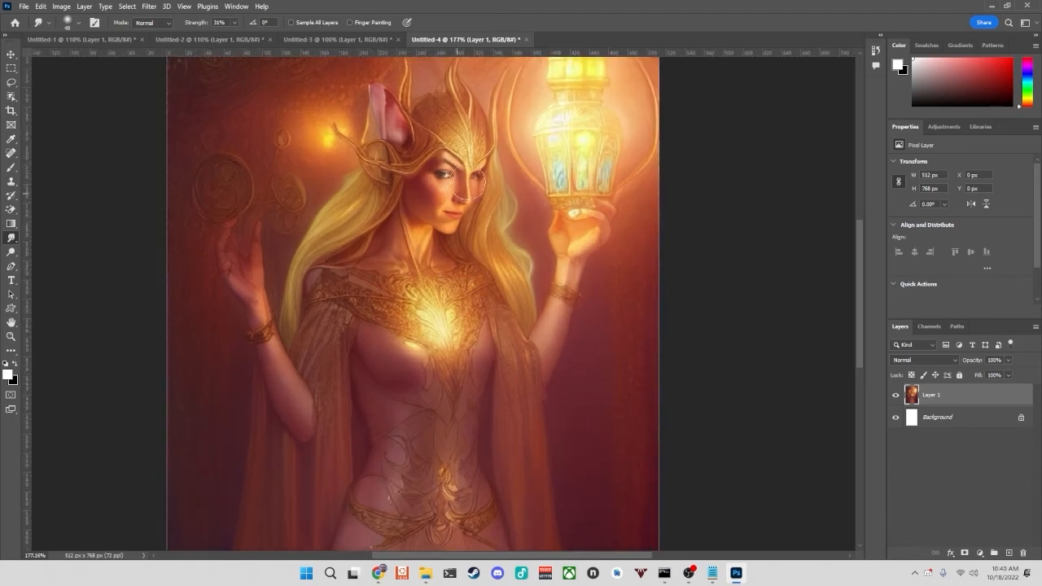
pyautogui.scroll(-3, 469, 258)
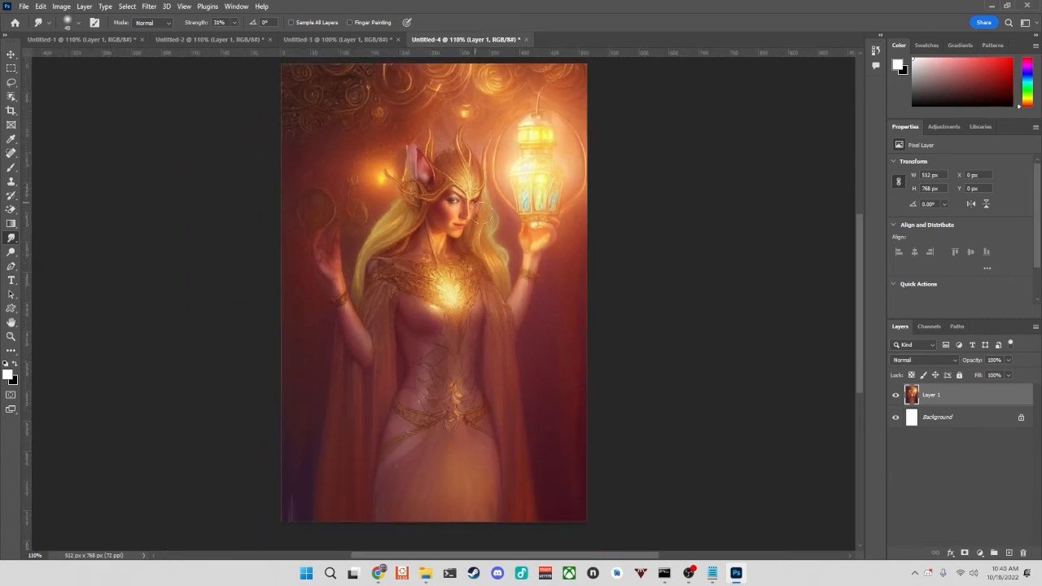
pyautogui.scroll(-2, 460, 214)
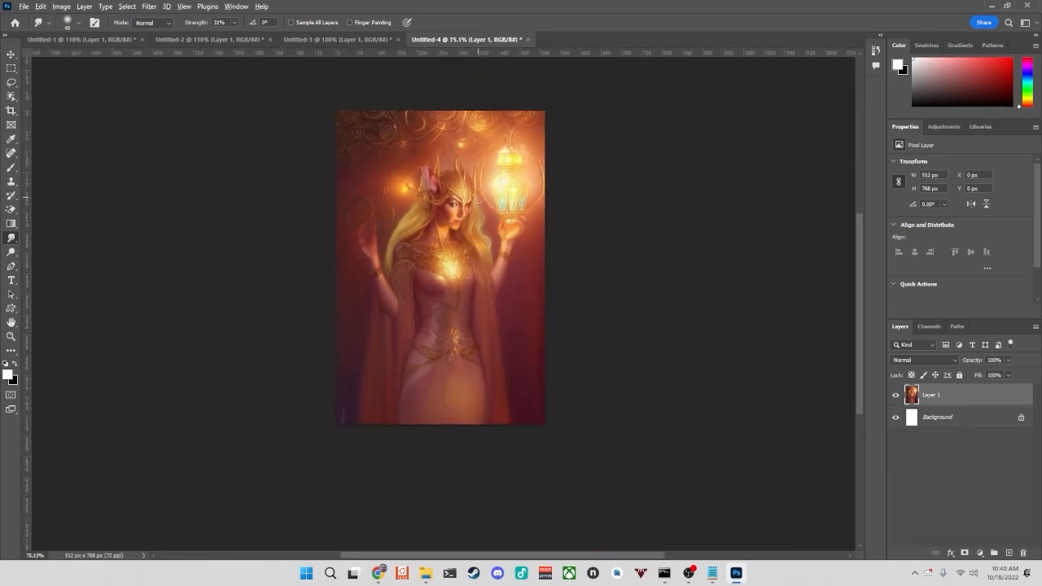
pyautogui.scroll(5, 475, 230)
pyautogui.scroll(4, 476, 230)
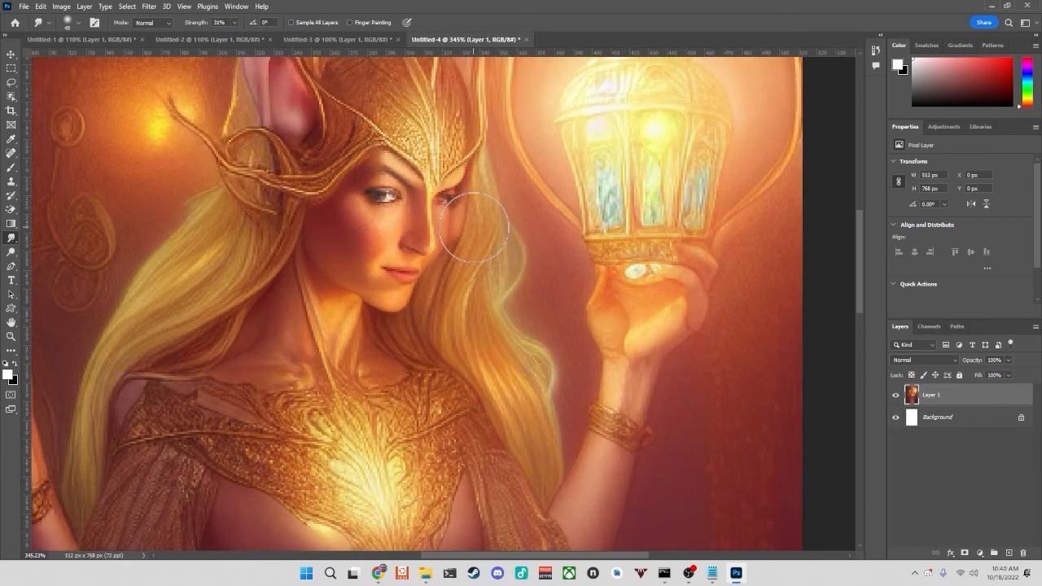
pyautogui.scroll(-4, 453, 259)
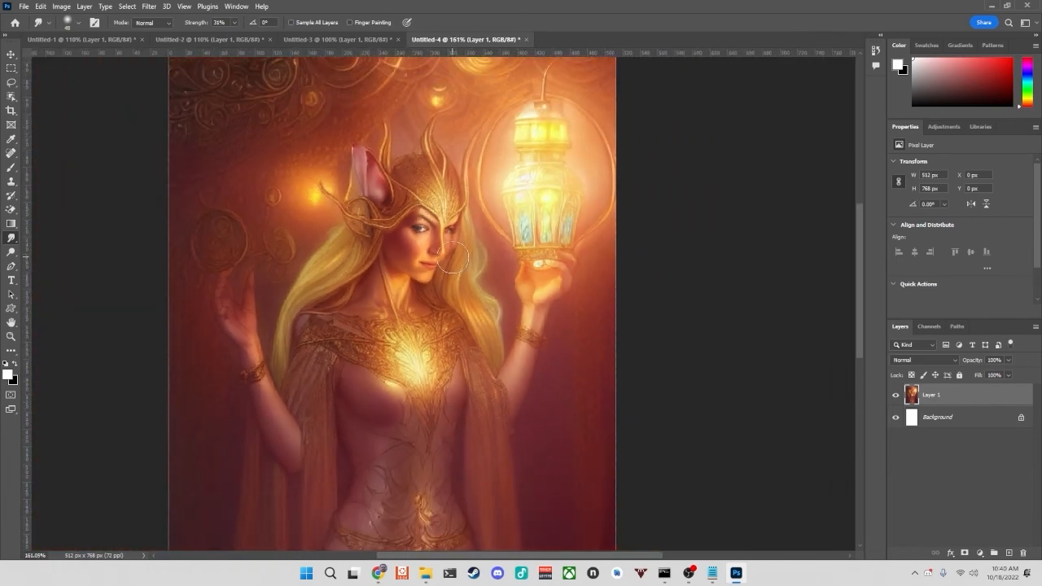
pyautogui.scroll(-1, 452, 259)
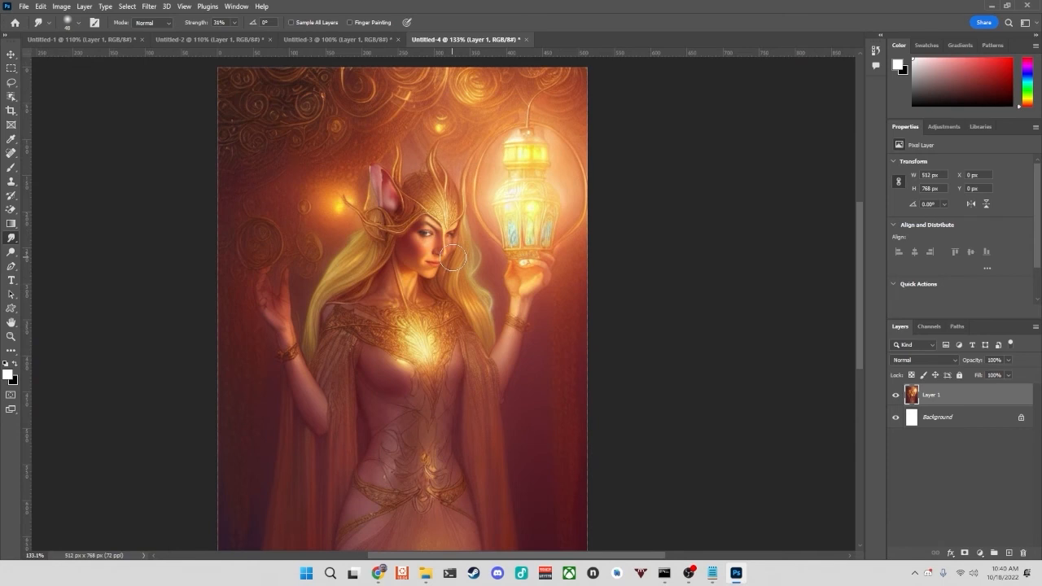
pyautogui.scroll(-2, 452, 259)
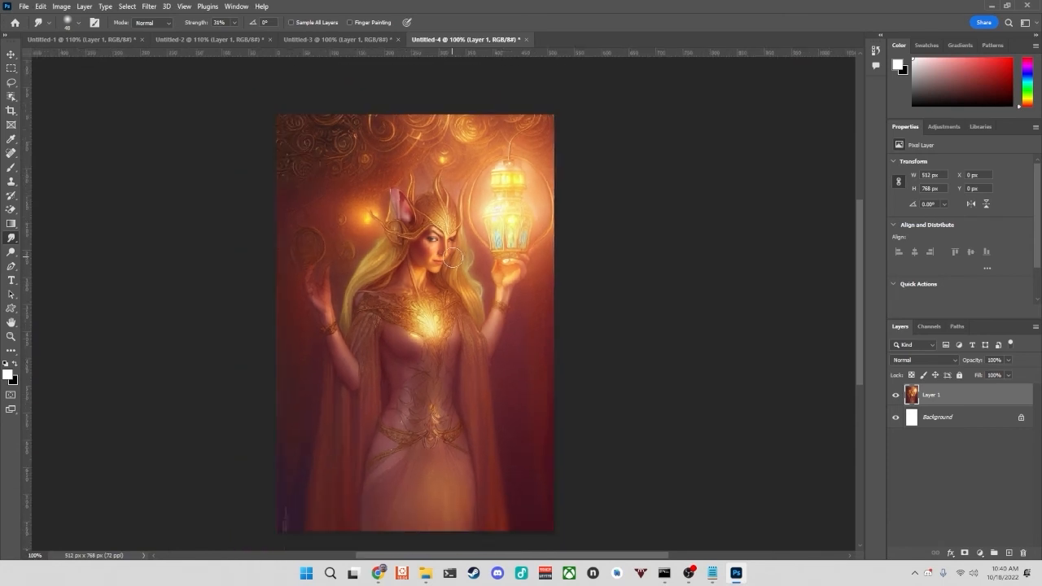
pyautogui.scroll(1, 453, 259)
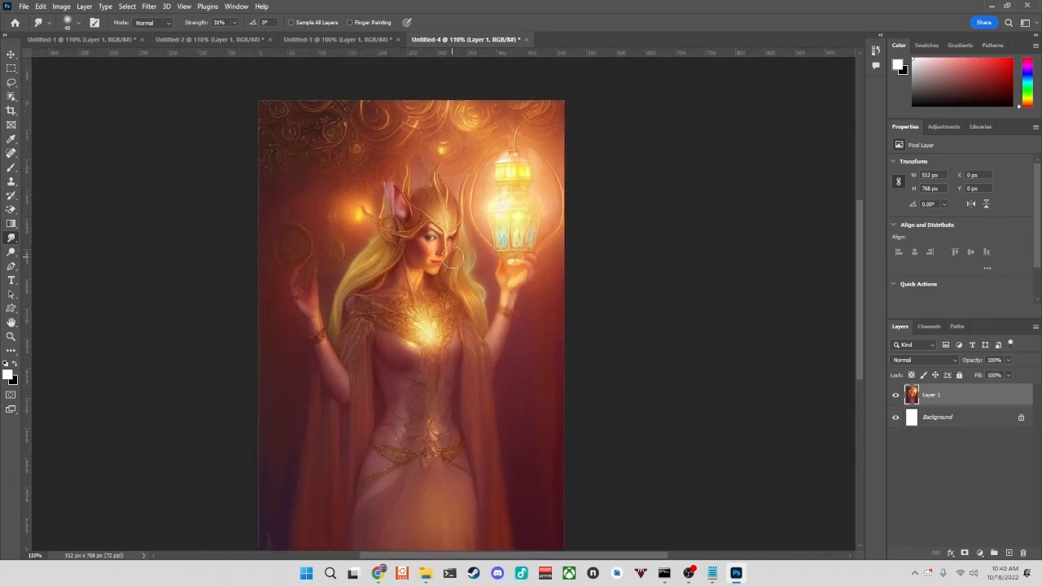
pyautogui.scroll(-1, 453, 259)
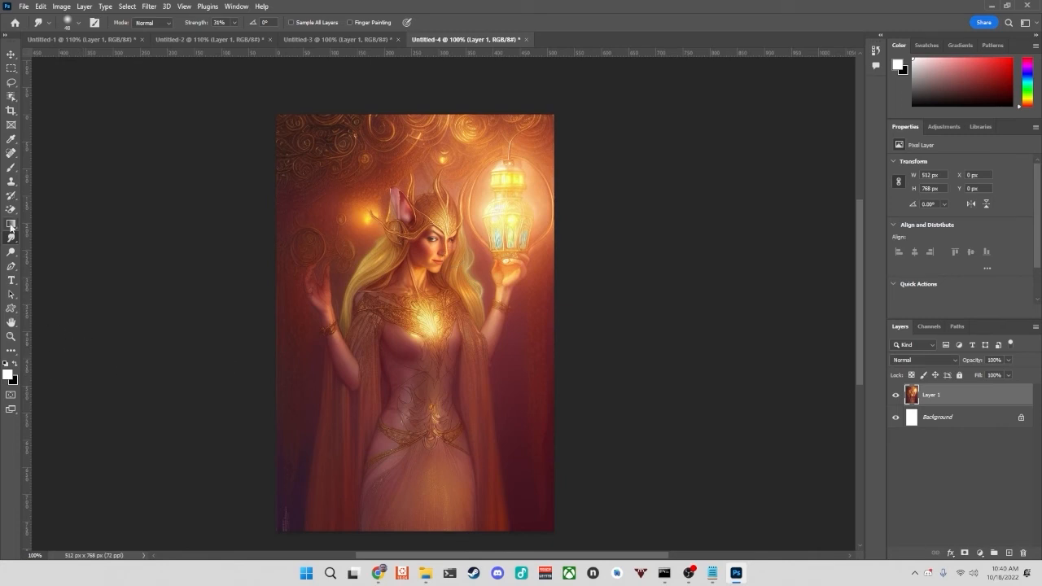
# - Darken the bottom edge and upper corners of the image with the Burn tool, using a 73 px brush, Midtones range and 50% exposure
pyautogui.click(16, 367)
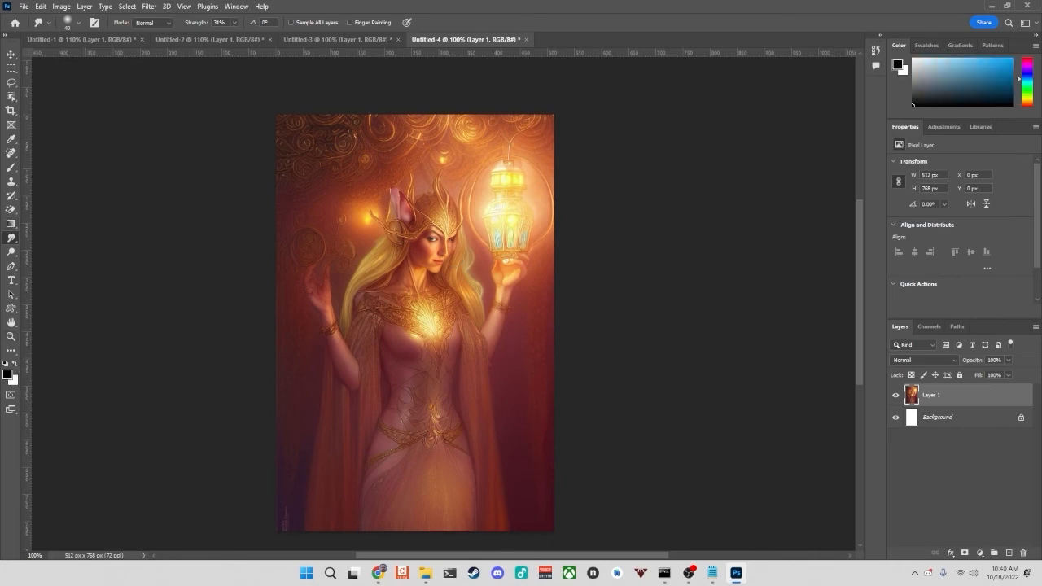
pyautogui.click(12, 252)
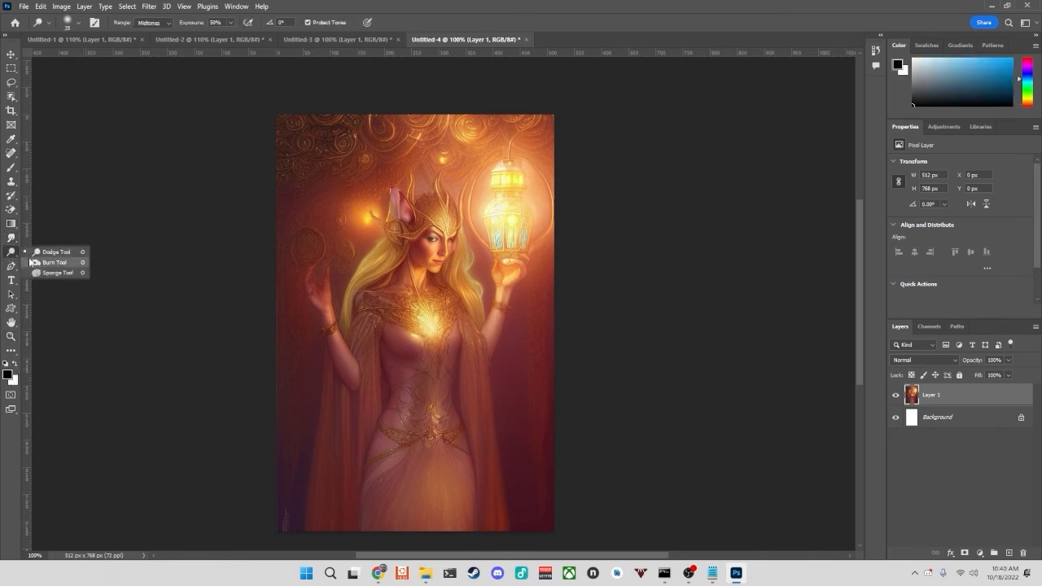
pyautogui.click(54, 262)
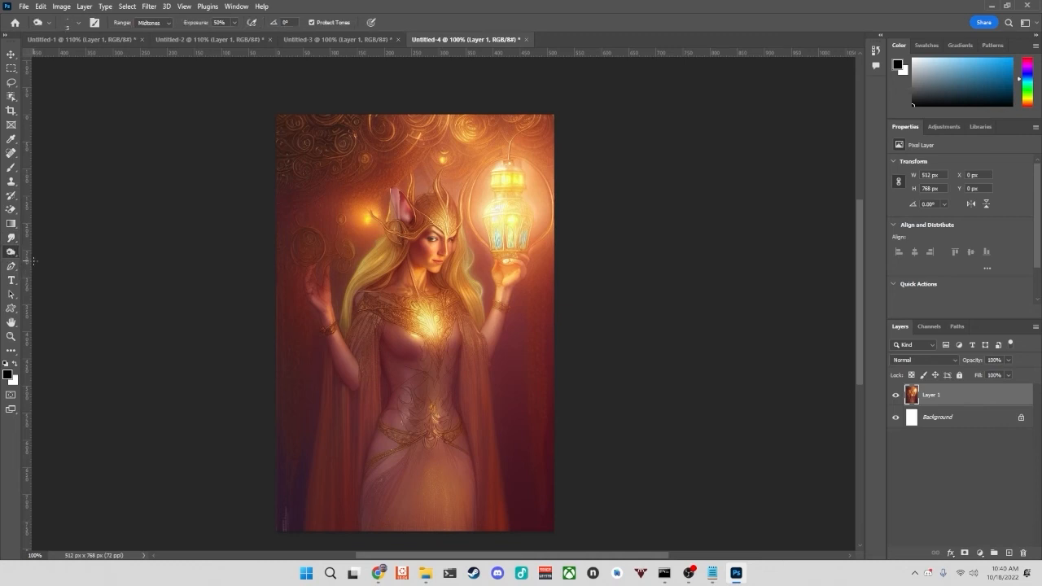
pyautogui.click(76, 25)
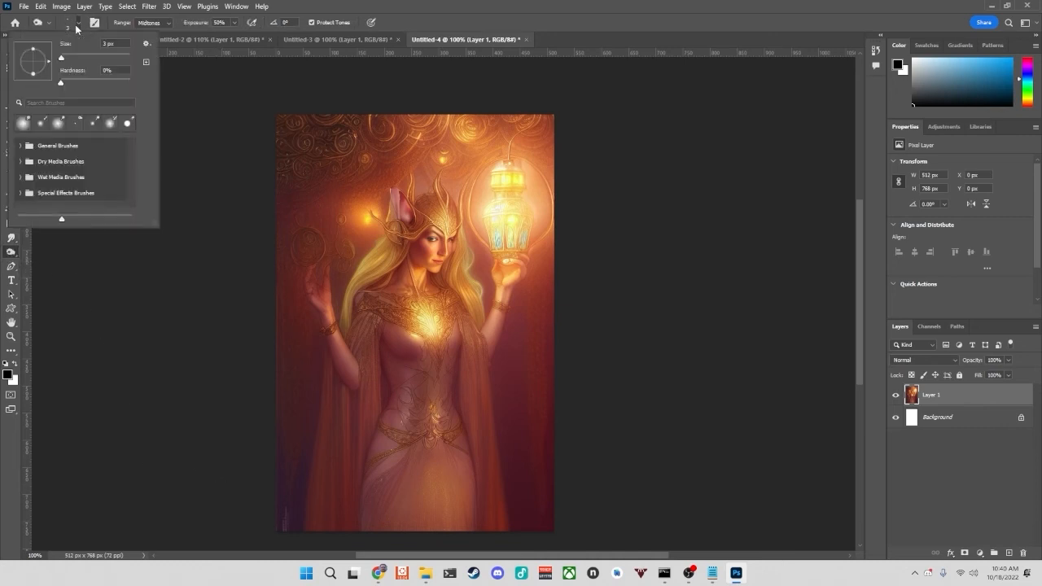
pyautogui.moveTo(72, 57); pyautogui.dragTo(81, 59)
pyautogui.moveTo(280, 517)
pyautogui.mouseDown()
pyautogui.moveTo(540, 525)
pyautogui.moveTo(323, 530)
pyautogui.moveTo(290, 528)
pyautogui.moveTo(545, 518)
pyautogui.moveTo(370, 518)
pyautogui.moveTo(284, 502)
pyautogui.moveTo(327, 515)
pyautogui.moveTo(525, 516)
pyautogui.moveTo(543, 526)
pyautogui.moveTo(288, 531)
pyautogui.moveTo(275, 476)
pyautogui.moveTo(285, 513)
pyautogui.moveTo(344, 520)
pyautogui.moveTo(295, 482)
pyautogui.moveTo(325, 519)
pyautogui.moveTo(512, 523)
pyautogui.moveTo(569, 476)
pyautogui.moveTo(532, 518)
pyautogui.moveTo(565, 458)
pyautogui.moveTo(503, 520)
pyautogui.moveTo(549, 476)
pyautogui.mouseUp()
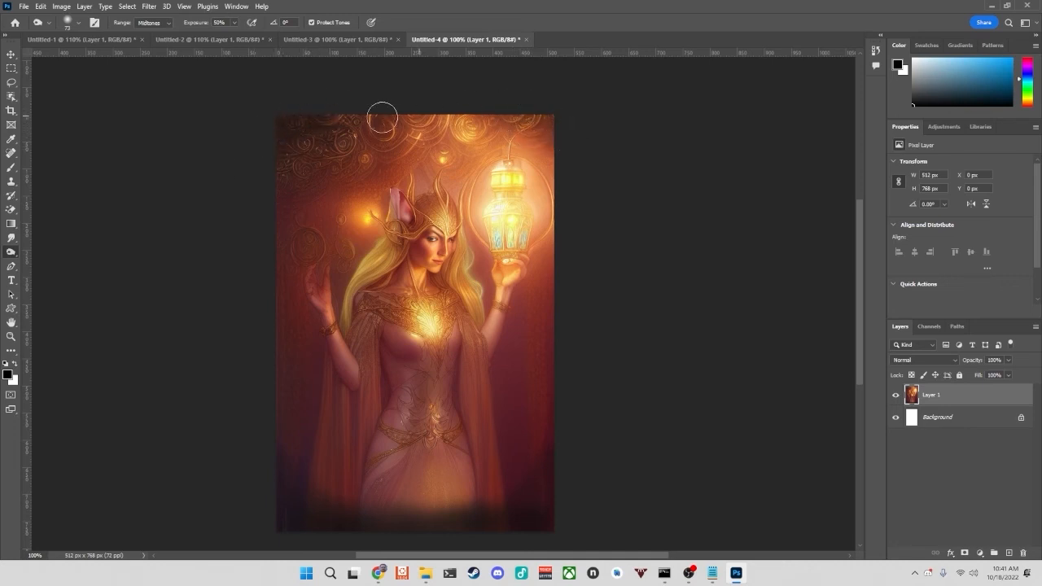
pyautogui.moveTo(455, 108); pyautogui.dragTo(690, 126)
pyautogui.moveTo(494, 116)
pyautogui.mouseDown()
pyautogui.moveTo(461, 113)
pyautogui.moveTo(573, 109)
pyautogui.moveTo(541, 117)
pyautogui.moveTo(576, 231)
pyautogui.moveTo(553, 127)
pyautogui.moveTo(547, 275)
pyautogui.moveTo(544, 141)
pyautogui.moveTo(511, 127)
pyautogui.moveTo(555, 172)
pyautogui.moveTo(514, 126)
pyautogui.mouseUp()
pyautogui.moveTo(240, 182); pyautogui.dragTo(290, 127)
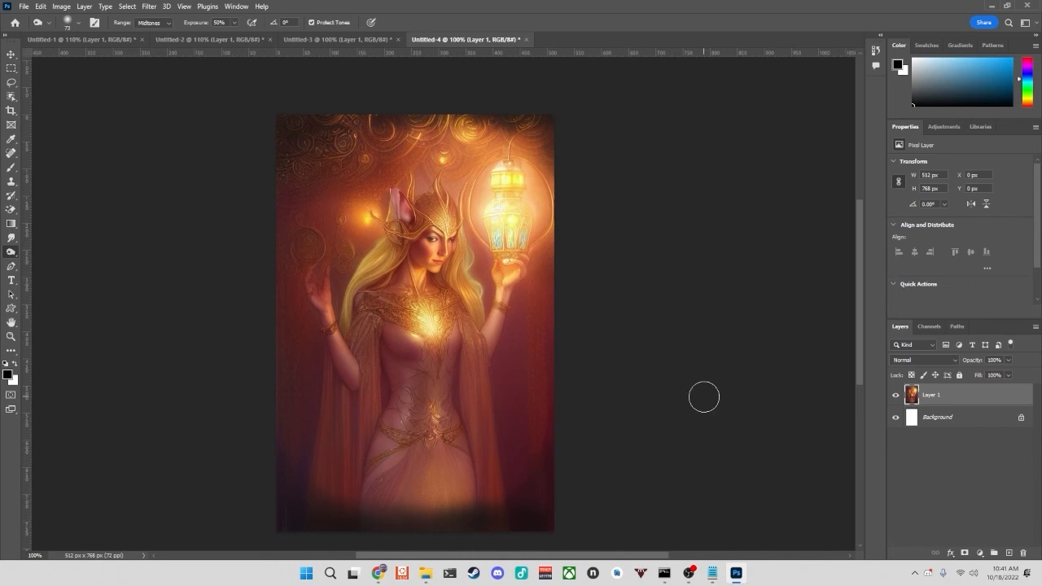
# - Export the darkened image as a PNG, replacing the existing "pass 4" file in the Lantern folder
pyautogui.click(23, 7)
pyautogui.moveTo(71, 174)
pyautogui.click(177, 172)
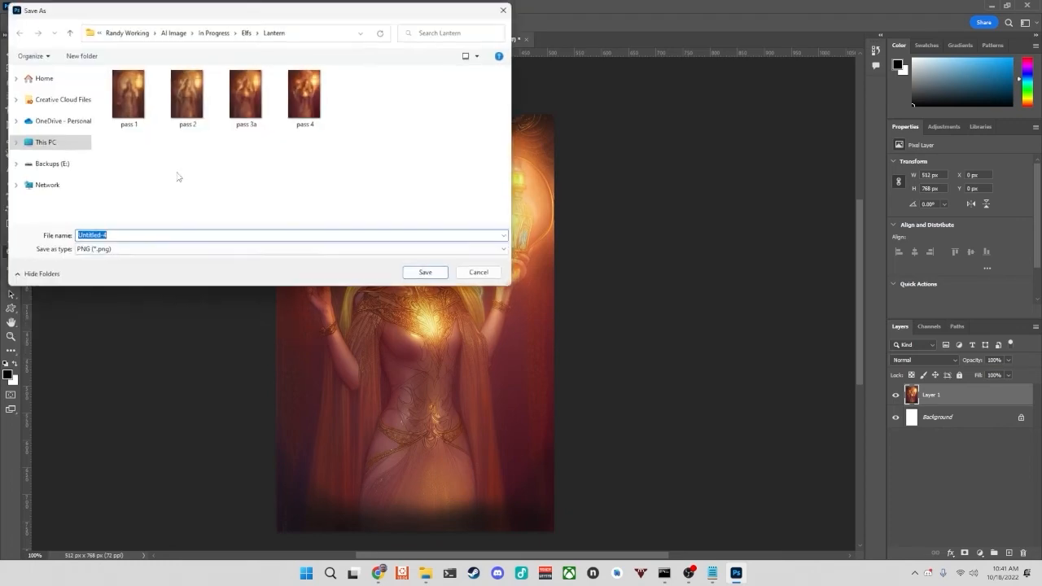
pyautogui.click(306, 94)
pyautogui.press('Return')
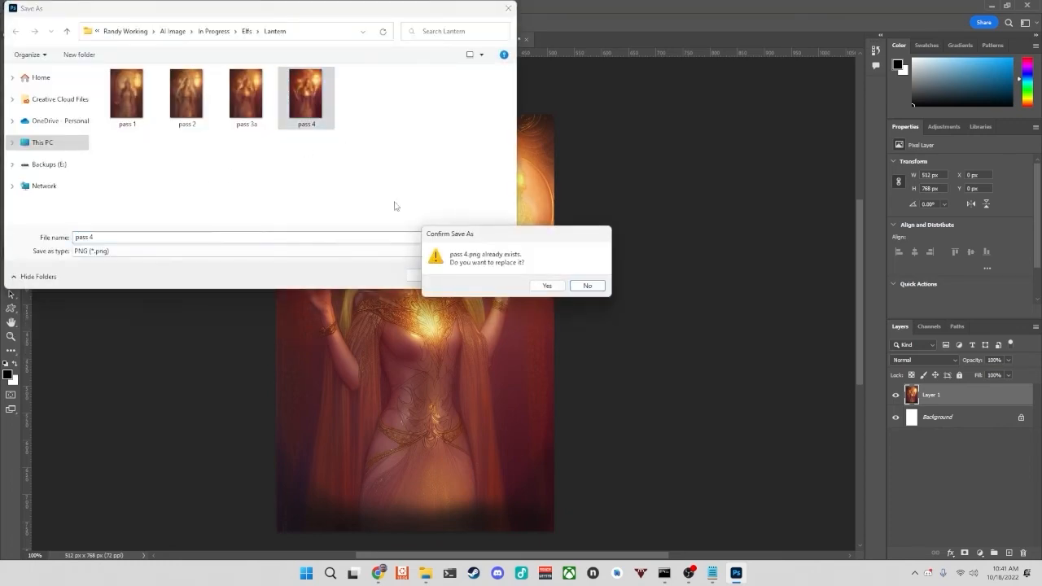
pyautogui.click(541, 284)
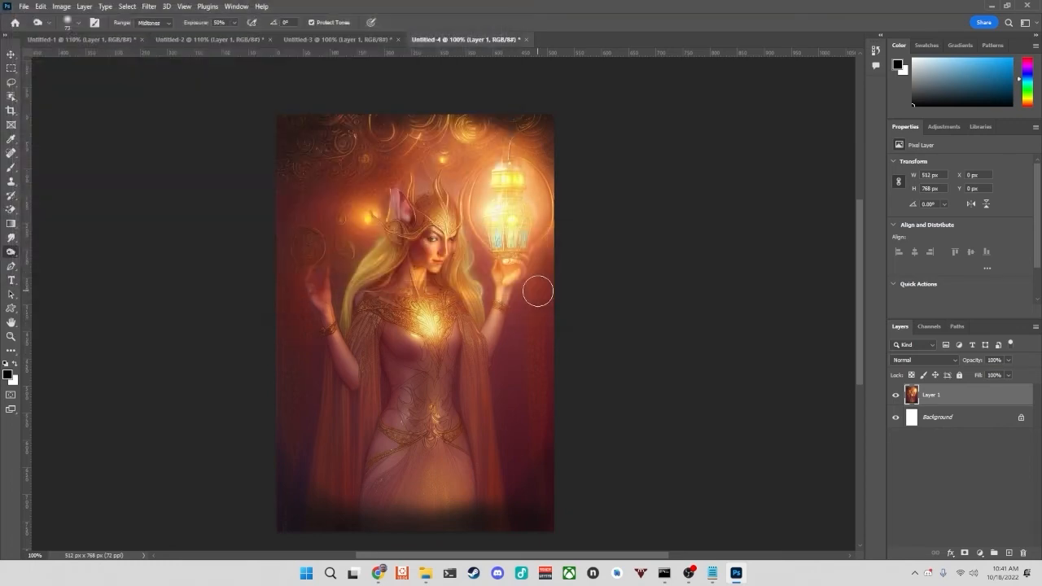
# - Back in the browser, replace the img2img source image with the exported pass 4 file
pyautogui.click(432, 576)
pyautogui.click(432, 576)
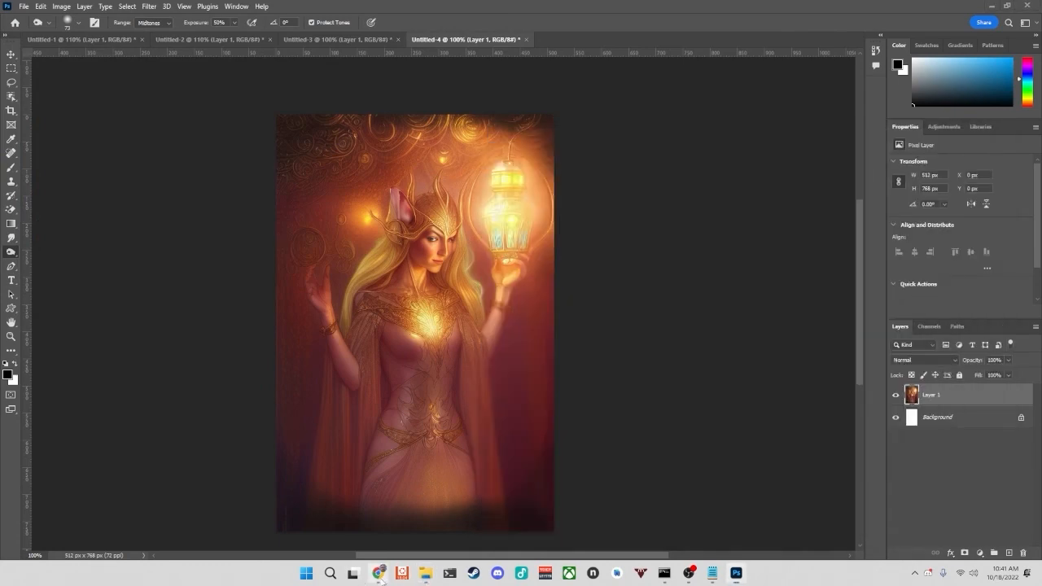
pyautogui.click(379, 573)
pyautogui.click(293, 366)
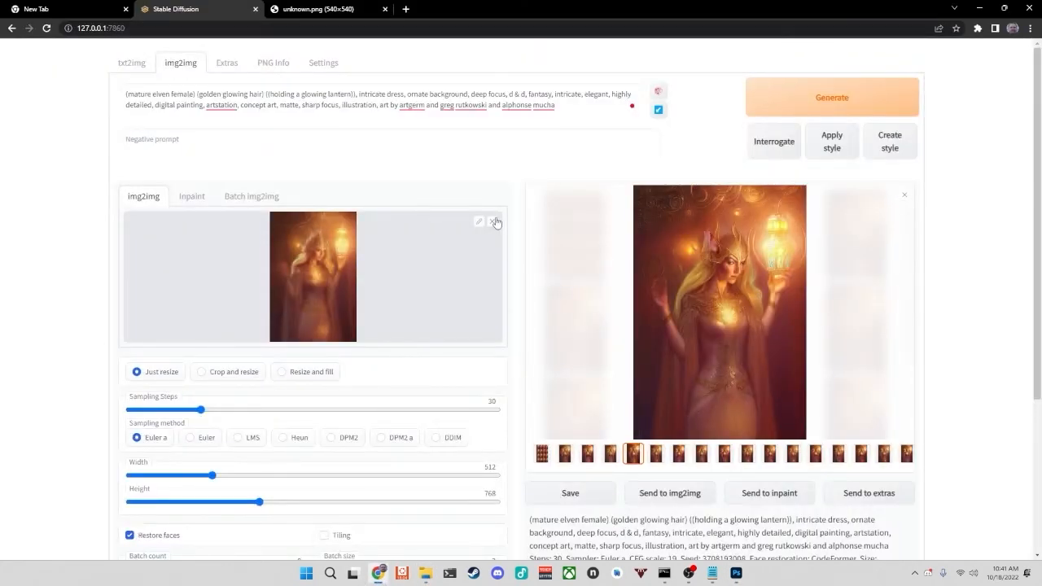
pyautogui.click(493, 221)
pyautogui.click(431, 577)
pyautogui.moveTo(791, 233); pyautogui.dragTo(342, 281)
# - Set the CFG scale to 20 and the denoising strength to 0.2 for the next batch
pyautogui.scroll(-2, 447, 370)
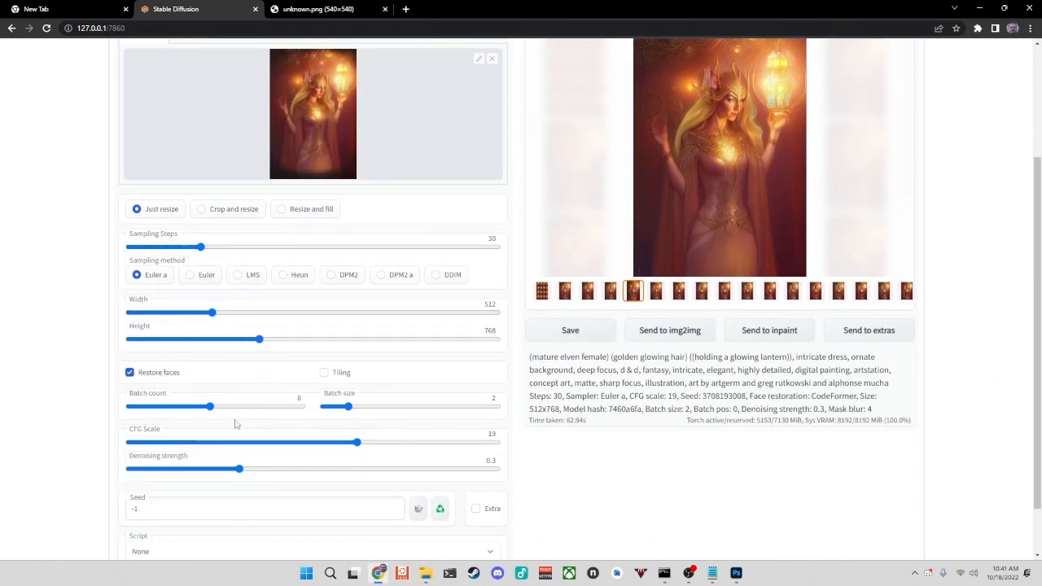
pyautogui.moveTo(356, 443); pyautogui.dragTo(368, 444)
pyautogui.moveTo(239, 469); pyautogui.dragTo(203, 472)
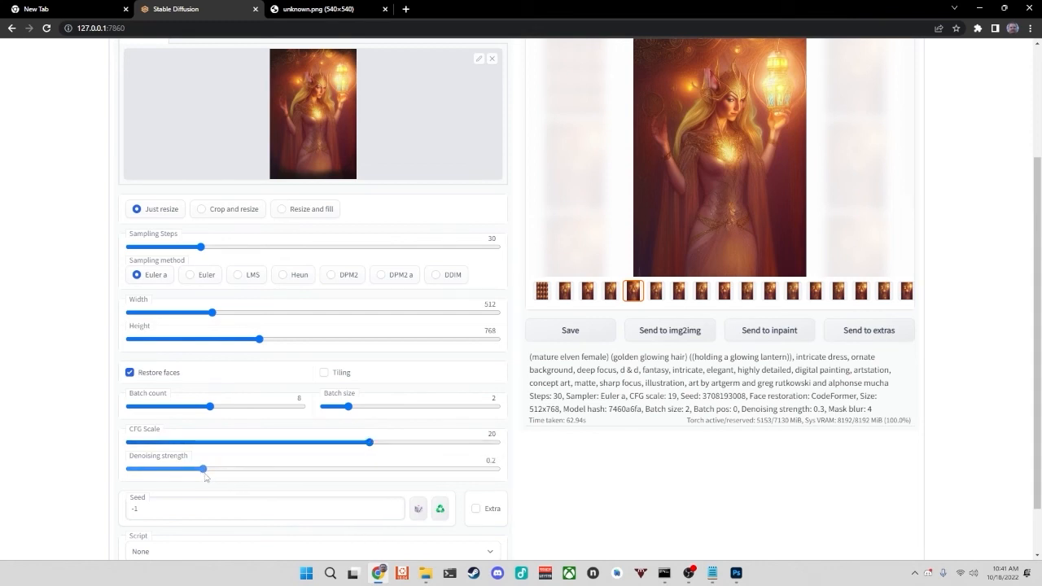
pyautogui.scroll(2, 860, 491)
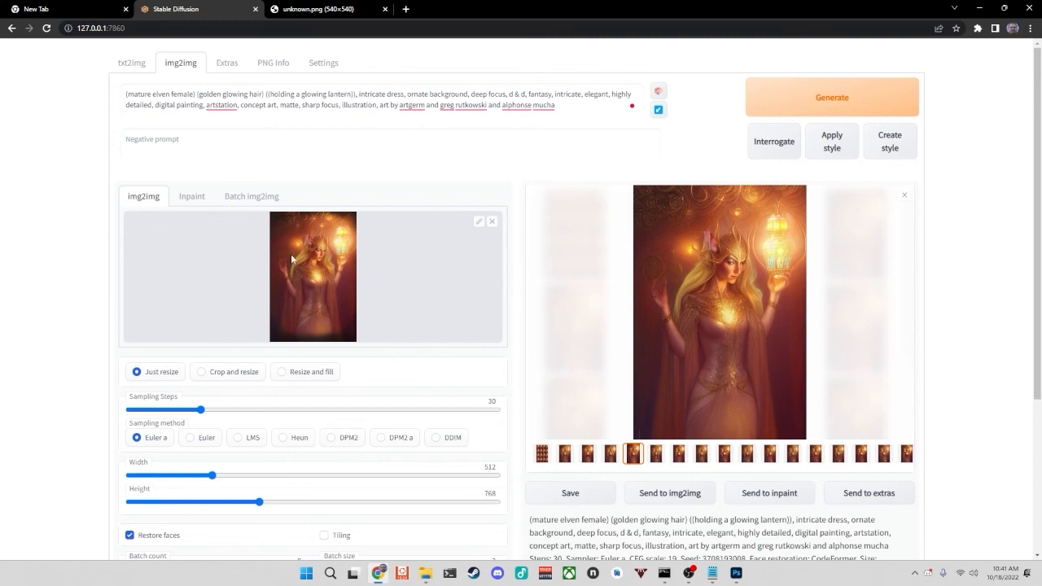
# - Generate a new batch of img2img variations from the pass 4 source and check its progress in the console window
pyautogui.click(904, 196)
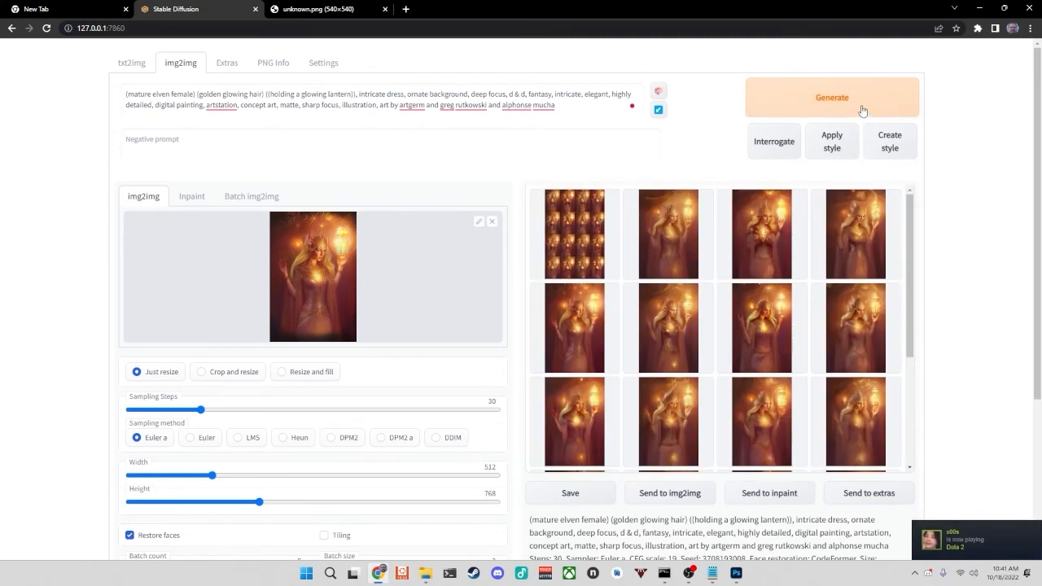
pyautogui.scroll(-2, 407, 388)
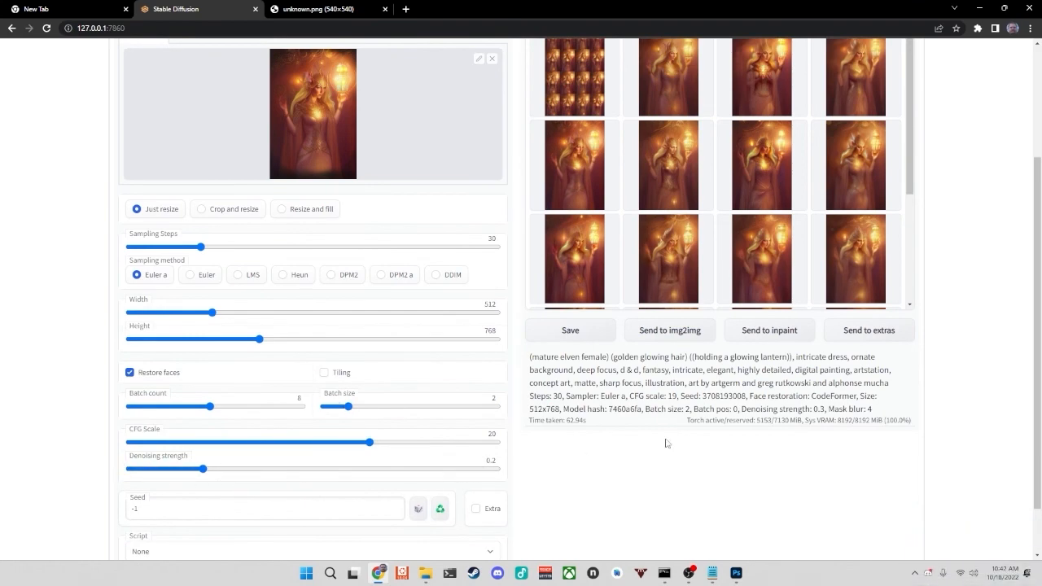
pyautogui.scroll(2, 667, 442)
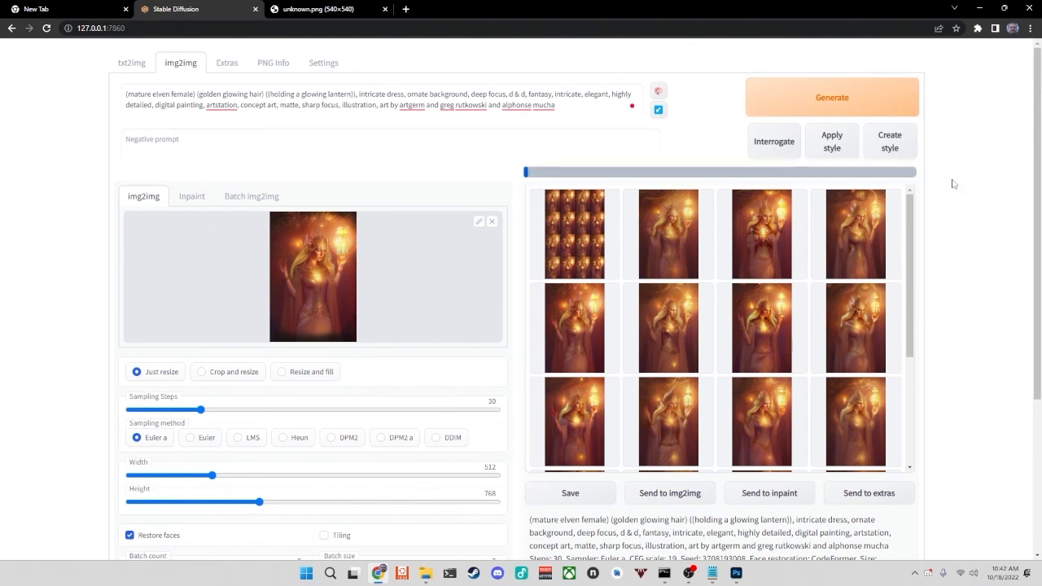
pyautogui.click(663, 577)
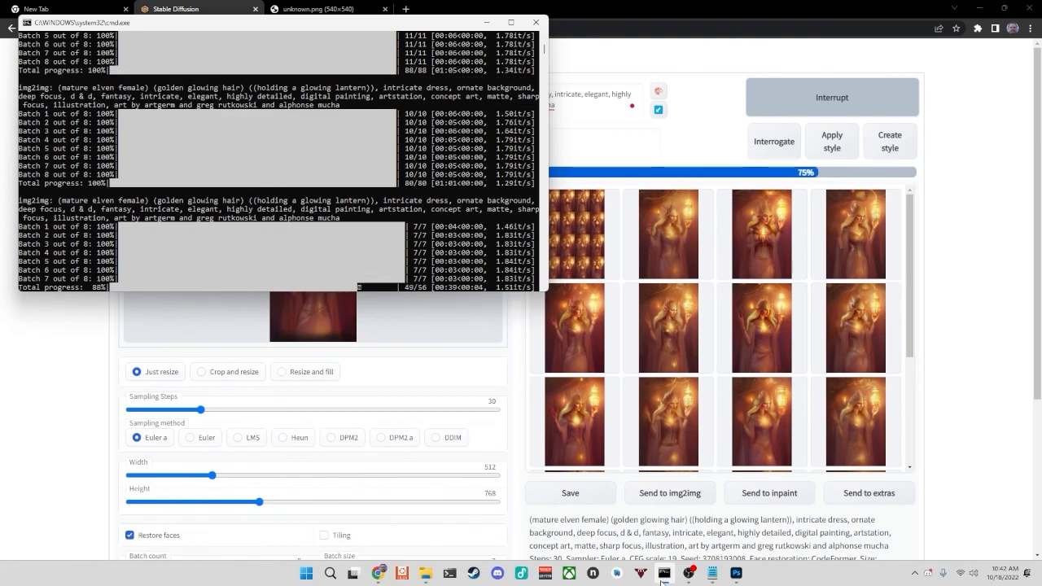
pyautogui.click(664, 576)
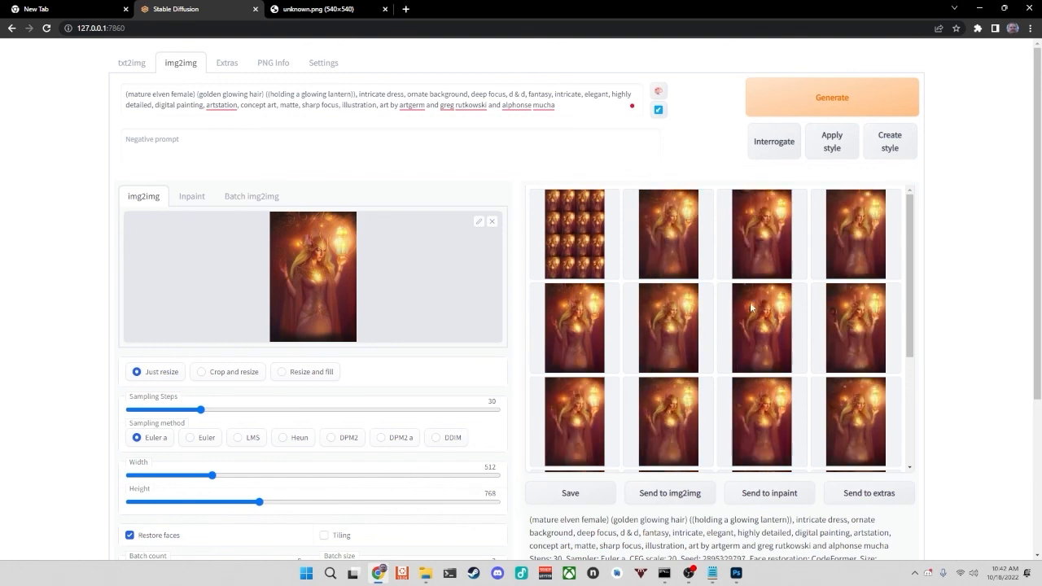
# - Examine the newly generated lantern variations one by one at full size, comparing face, headdress, hands and lantern, and return to the gallery
pyautogui.click(751, 308)
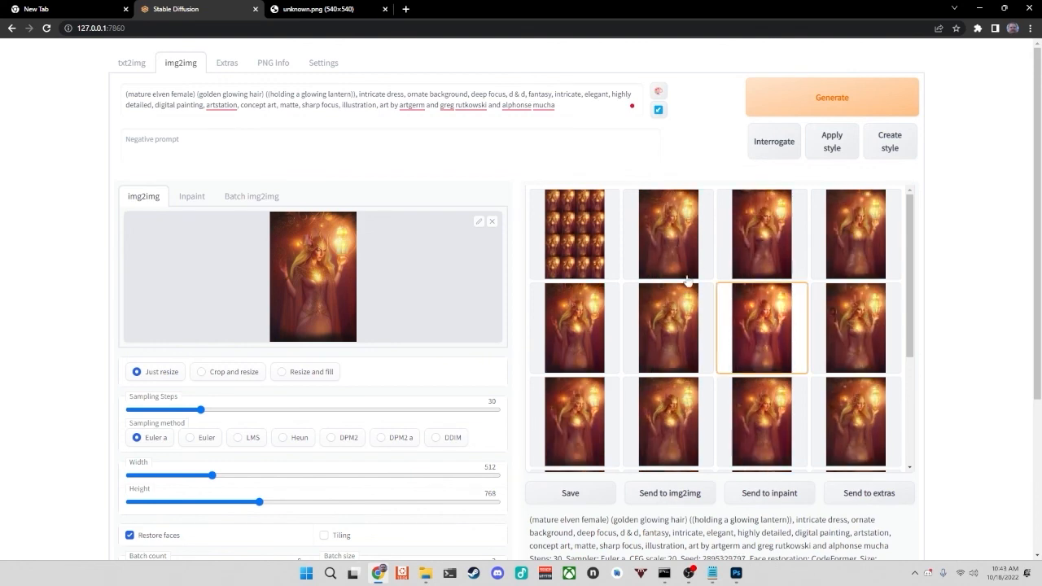
pyautogui.click(687, 277)
pyautogui.click(688, 264)
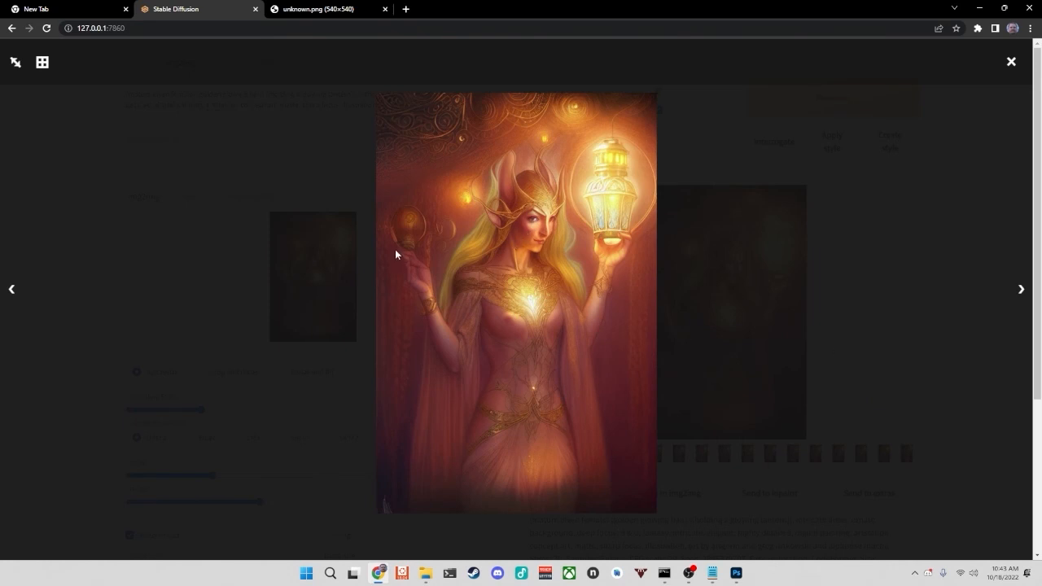
pyautogui.press('Right')
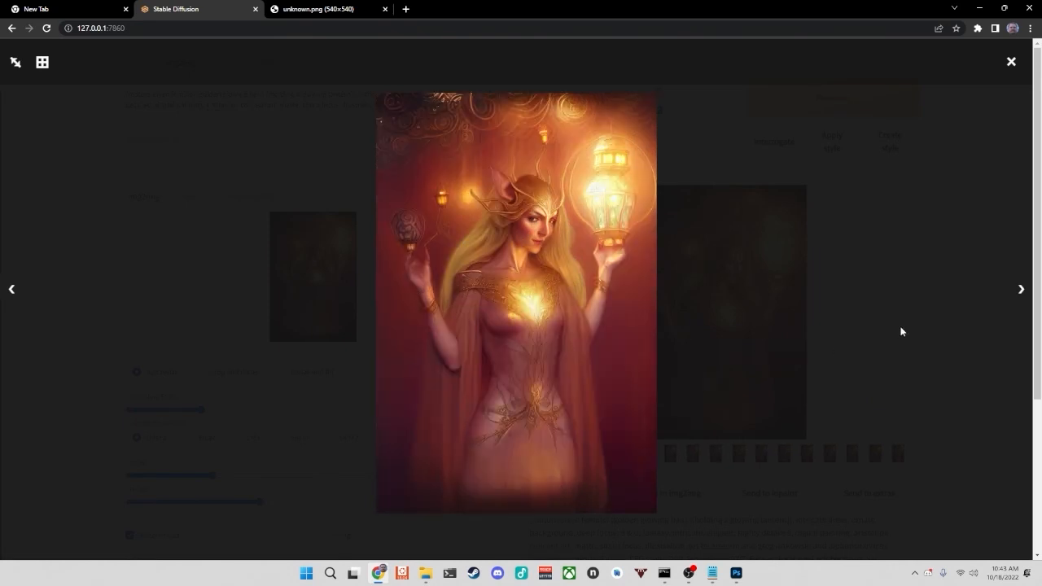
pyautogui.press('Right')
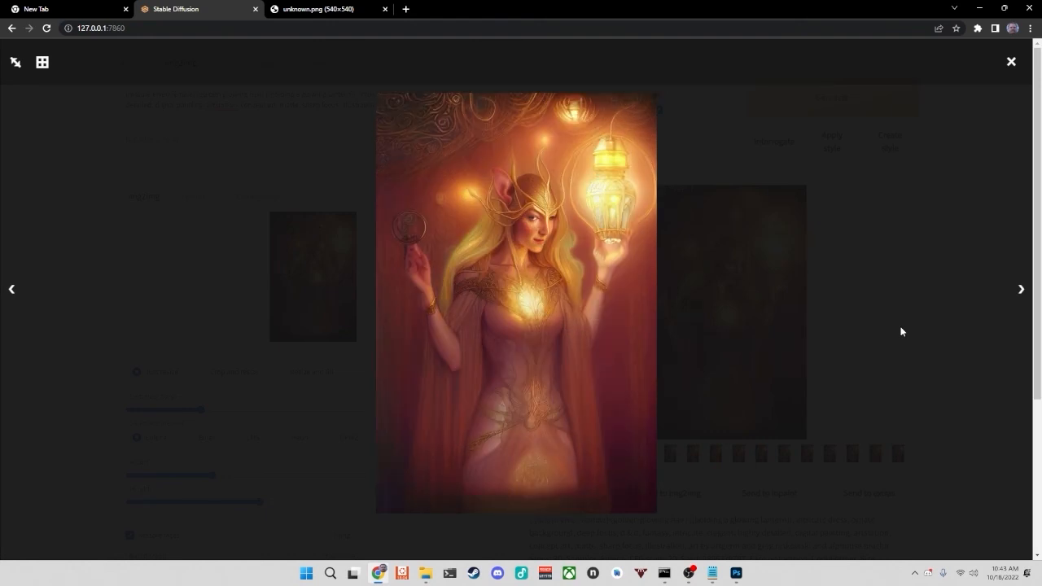
pyautogui.press('Right')
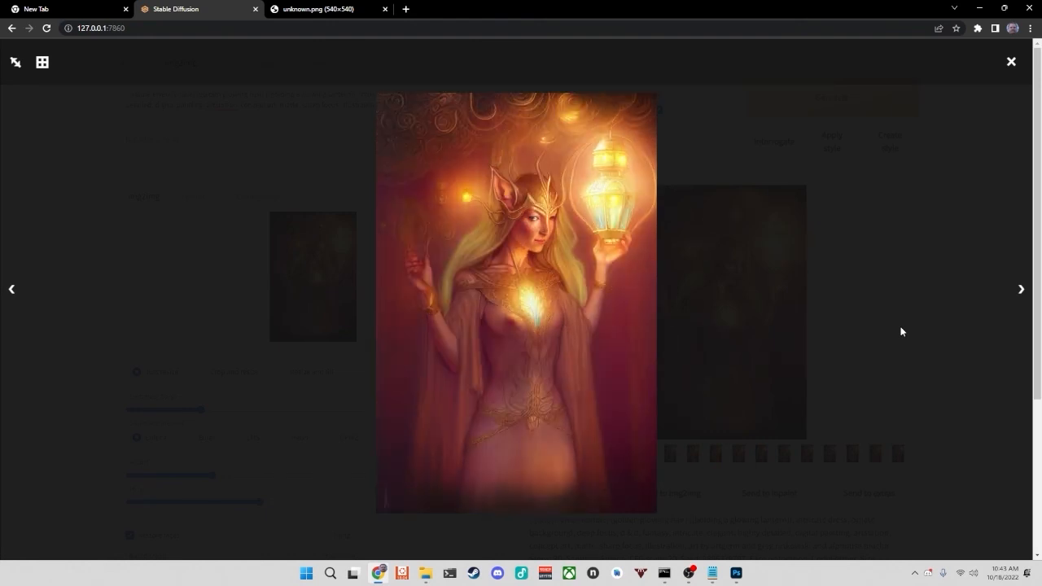
pyautogui.press('Right')
pyautogui.press('Right')
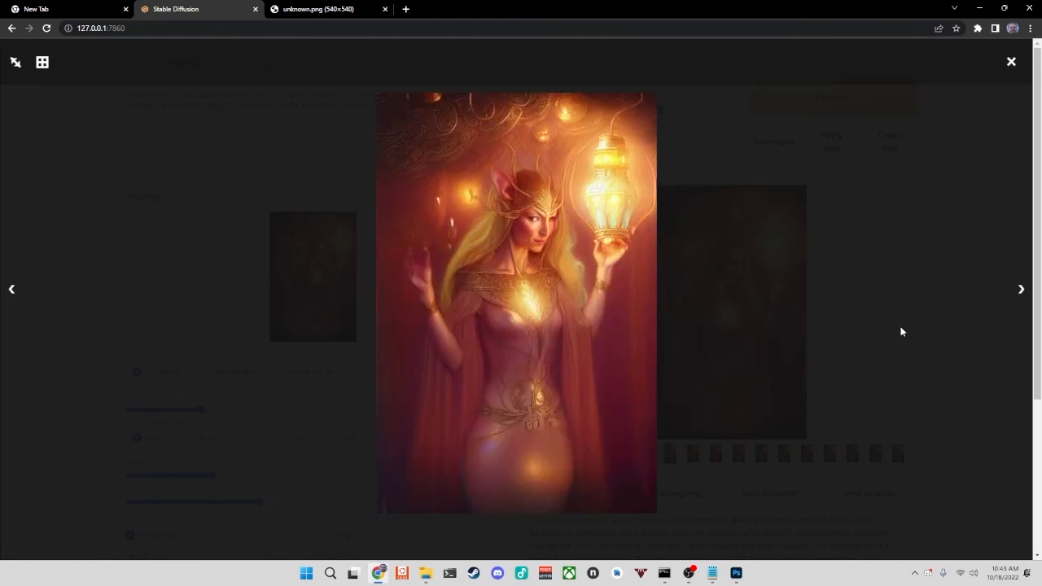
pyautogui.press('Right')
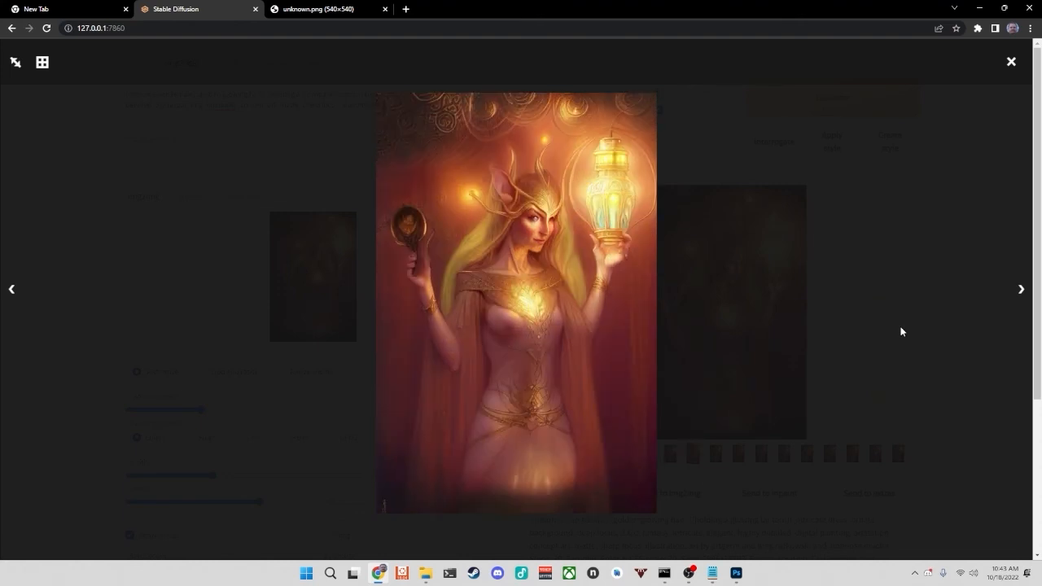
pyautogui.press('Right')
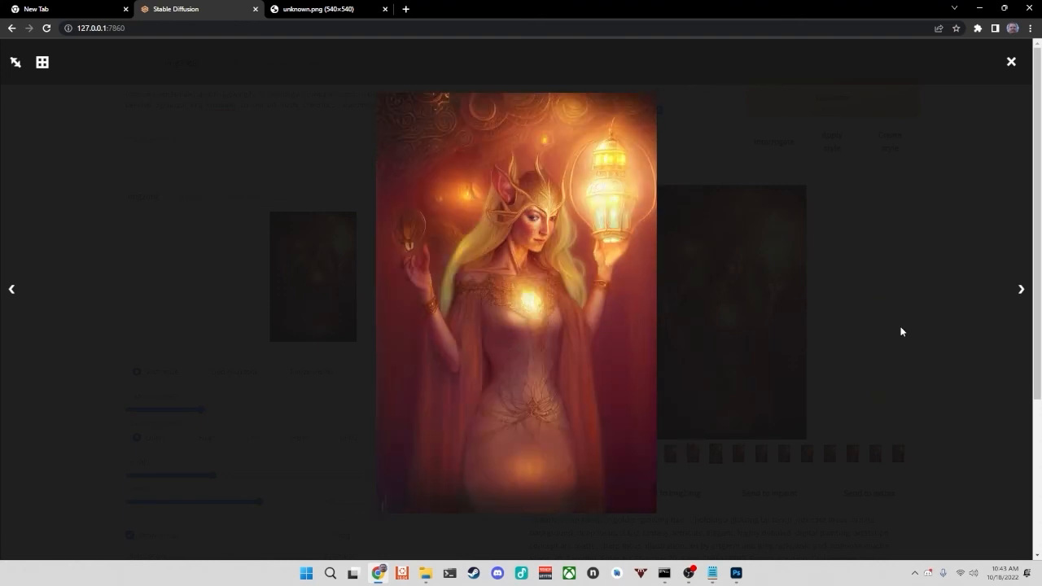
pyautogui.press('Right')
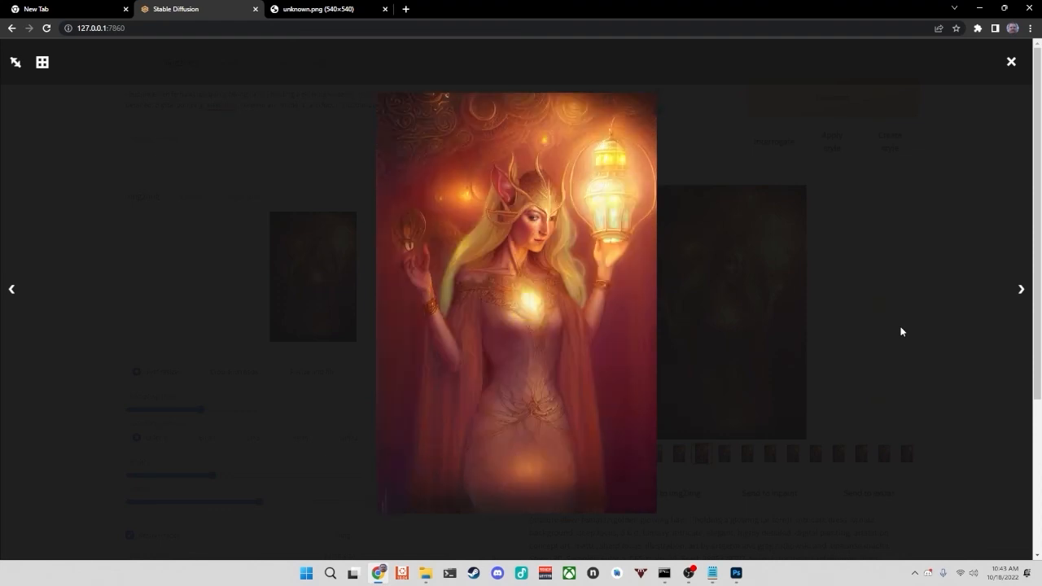
pyautogui.press('Right')
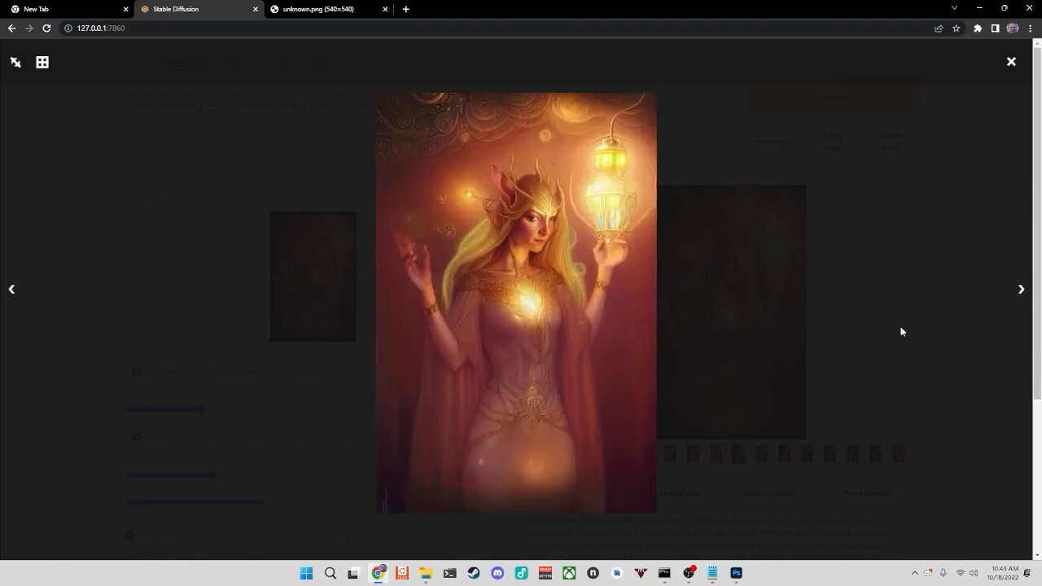
pyautogui.press('Right')
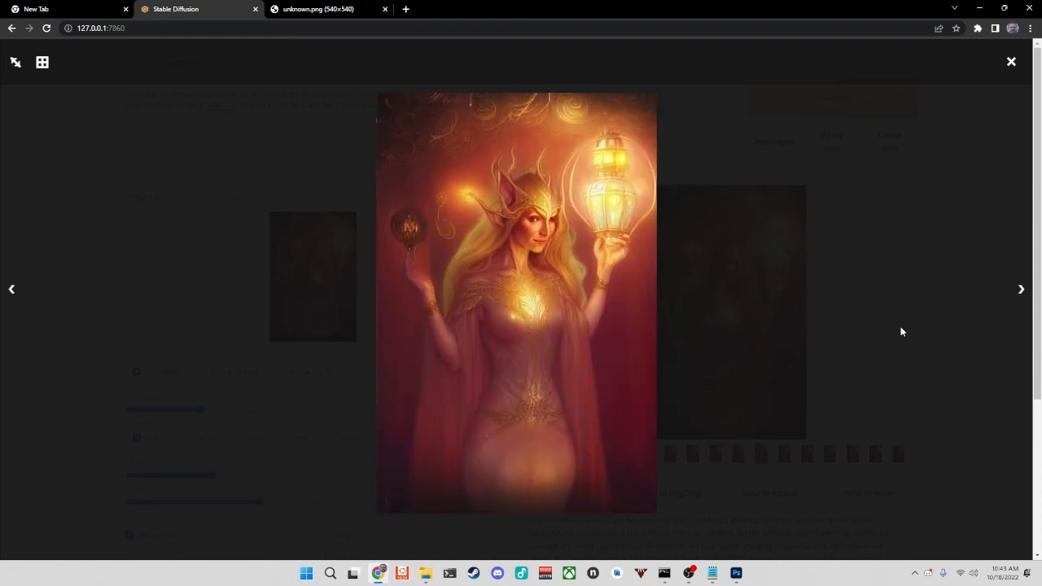
pyautogui.press('Right')
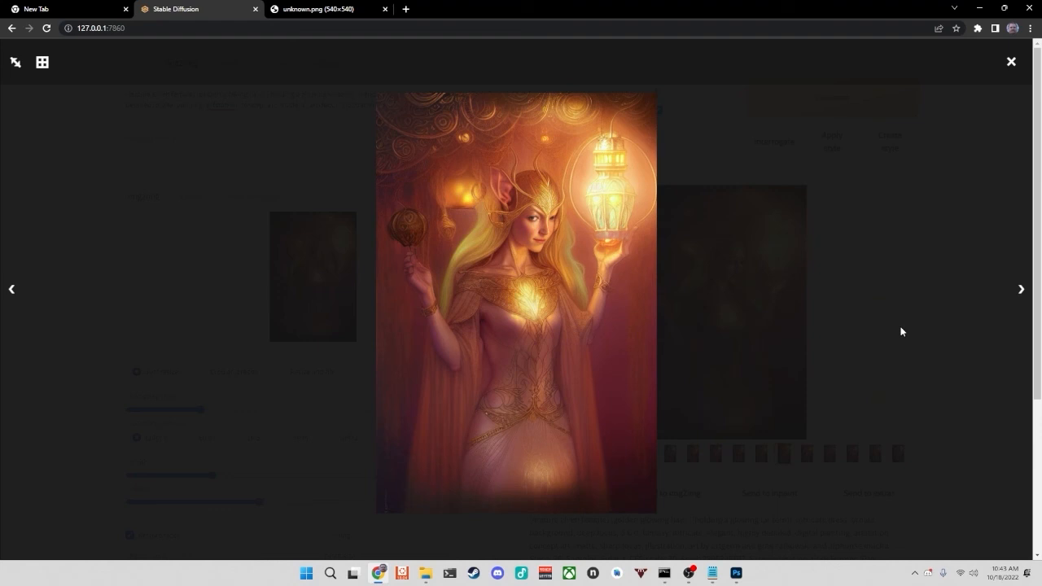
pyautogui.press('Right')
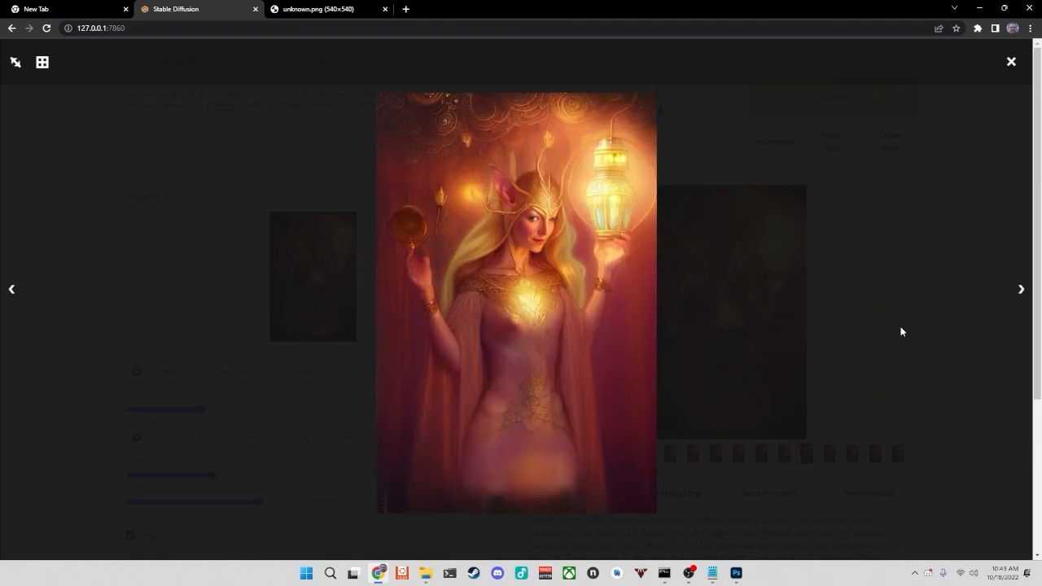
pyautogui.press('Right')
pyautogui.press('Right')
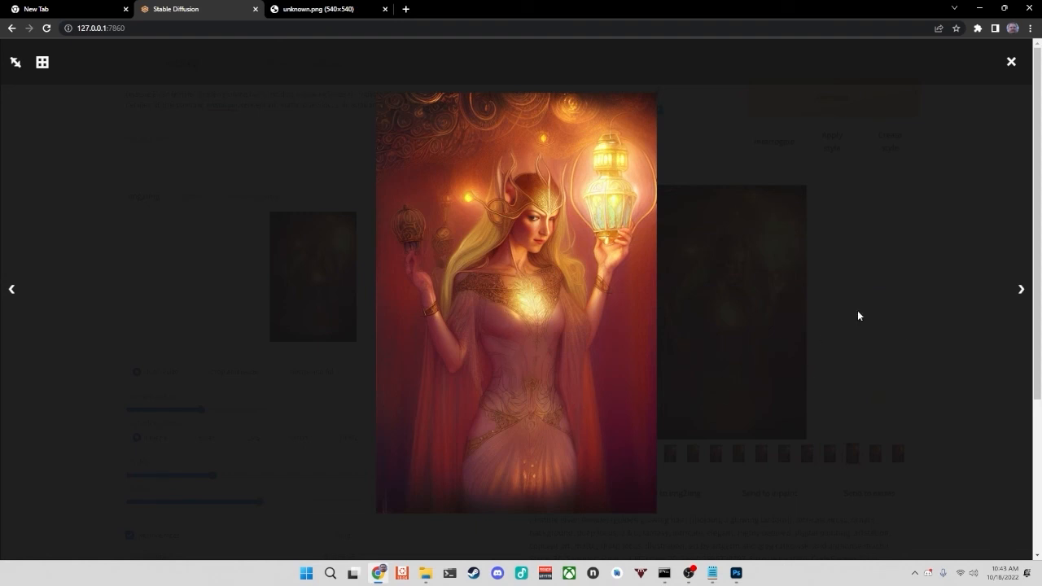
pyautogui.press('Right')
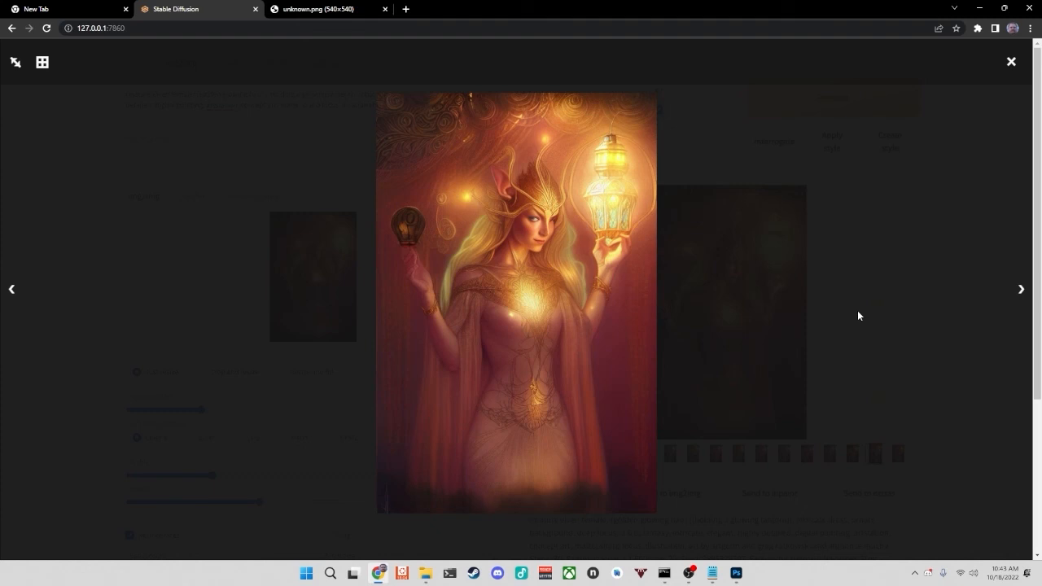
pyautogui.press('Right')
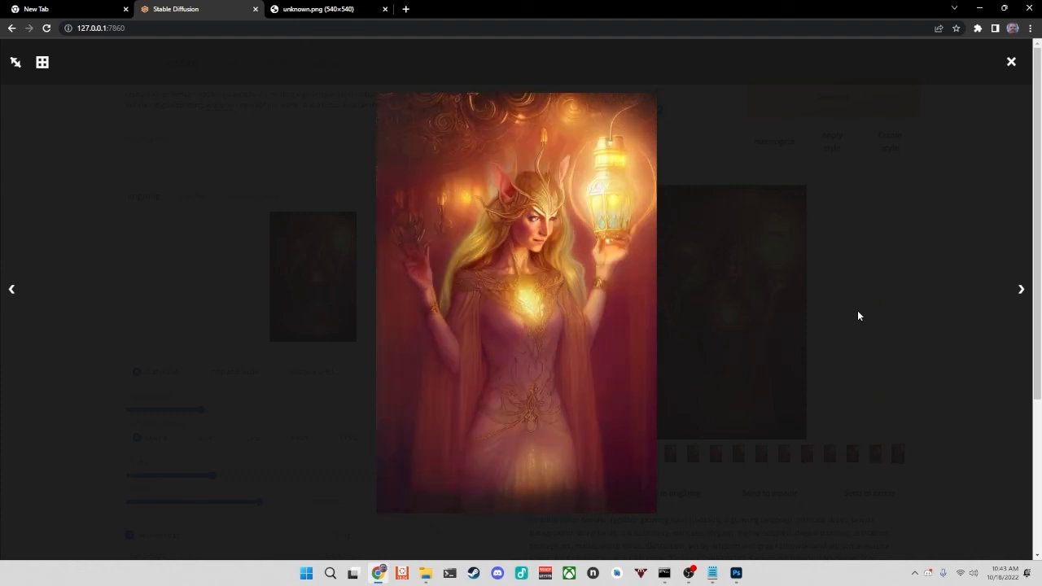
pyautogui.press('Right')
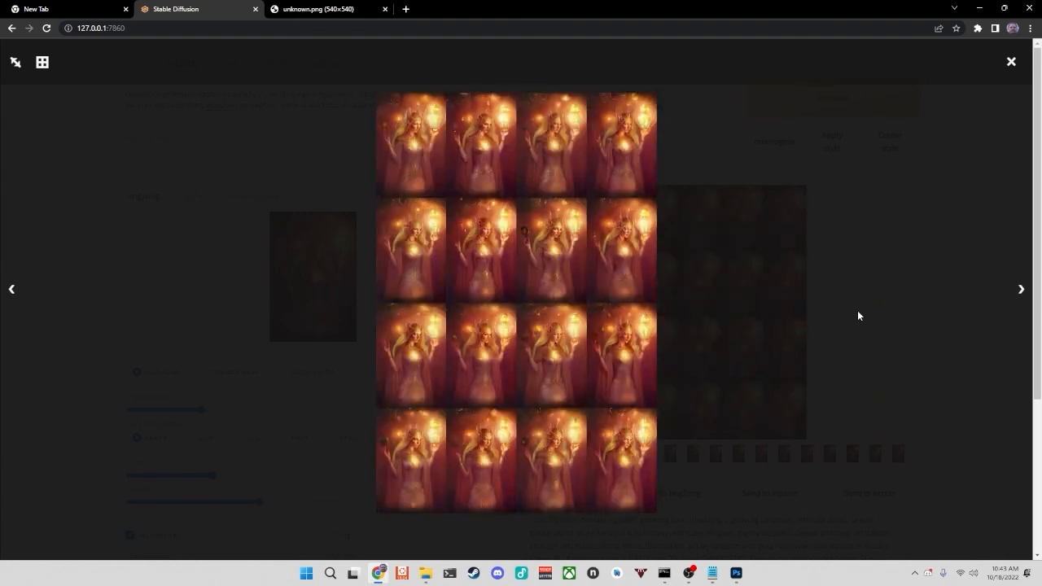
pyautogui.press('Escape')
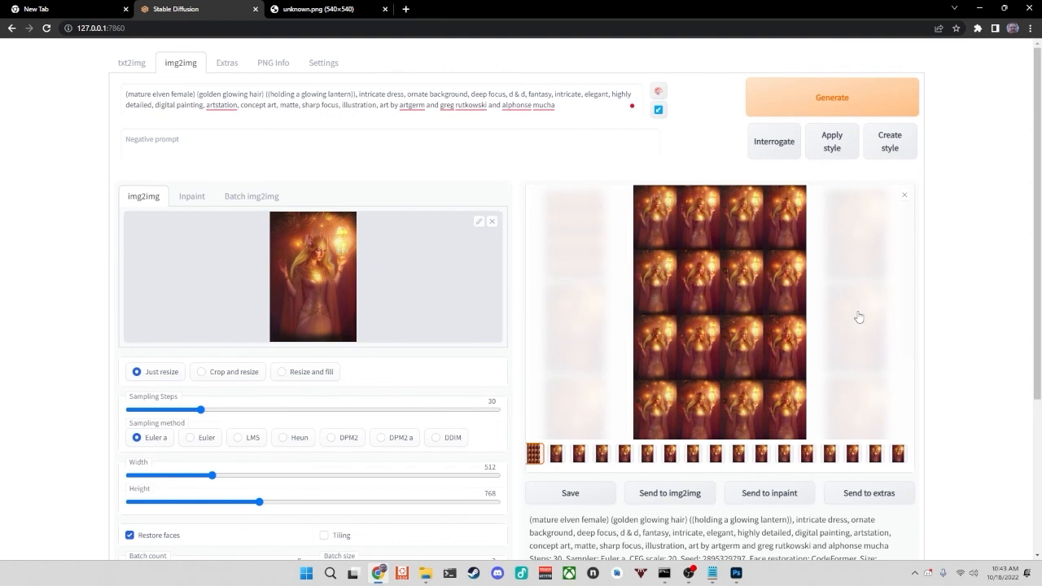
pyautogui.click(906, 197)
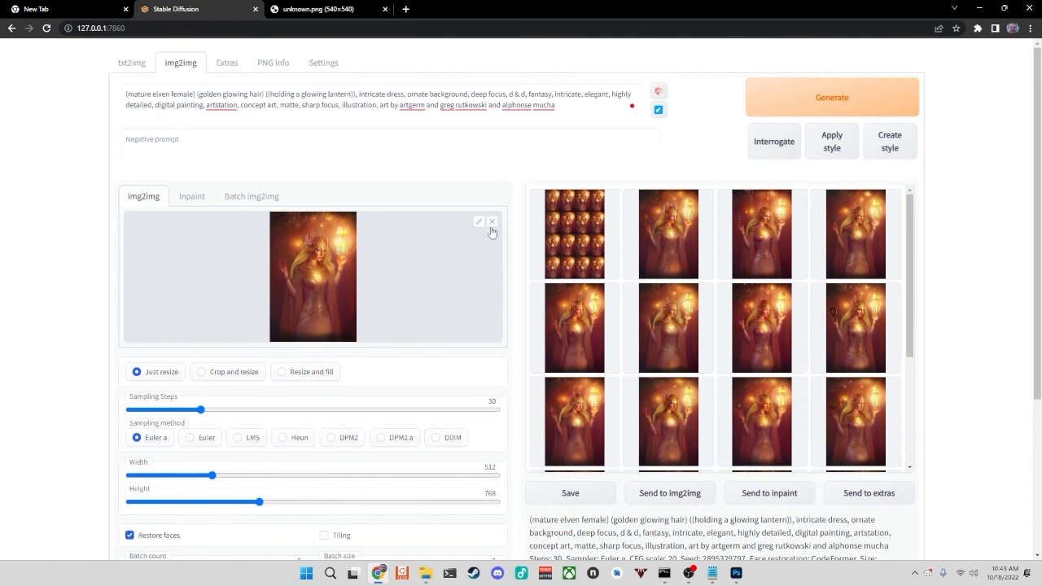
# - Load the pass 4 image from the Lantern folder into Extras and upscale it 2x with Real-ESRGAN General x4x3 as Upscaler 1
pyautogui.click(225, 65)
pyautogui.click(425, 573)
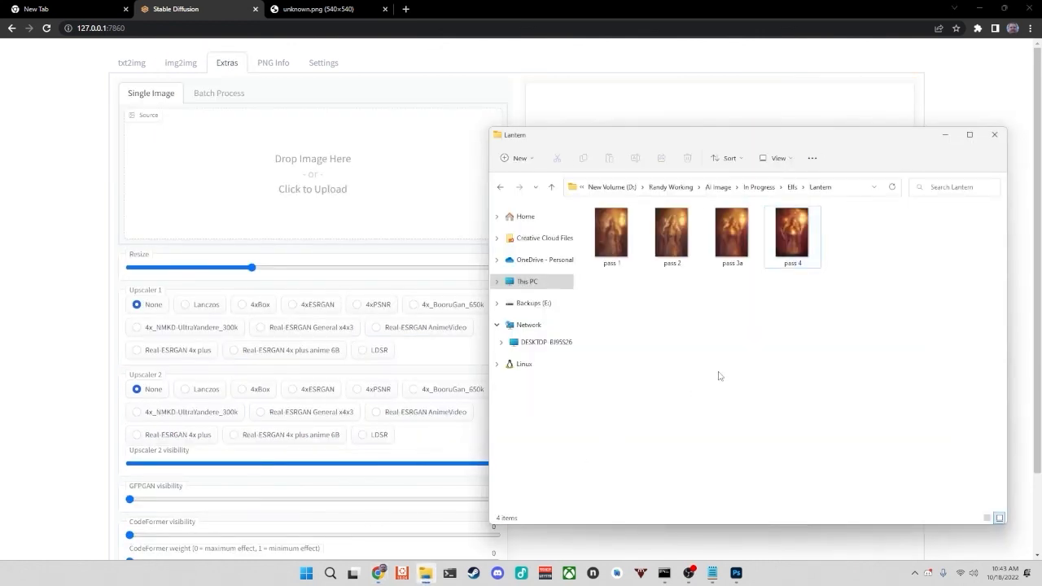
pyautogui.moveTo(786, 246); pyautogui.dragTo(323, 191)
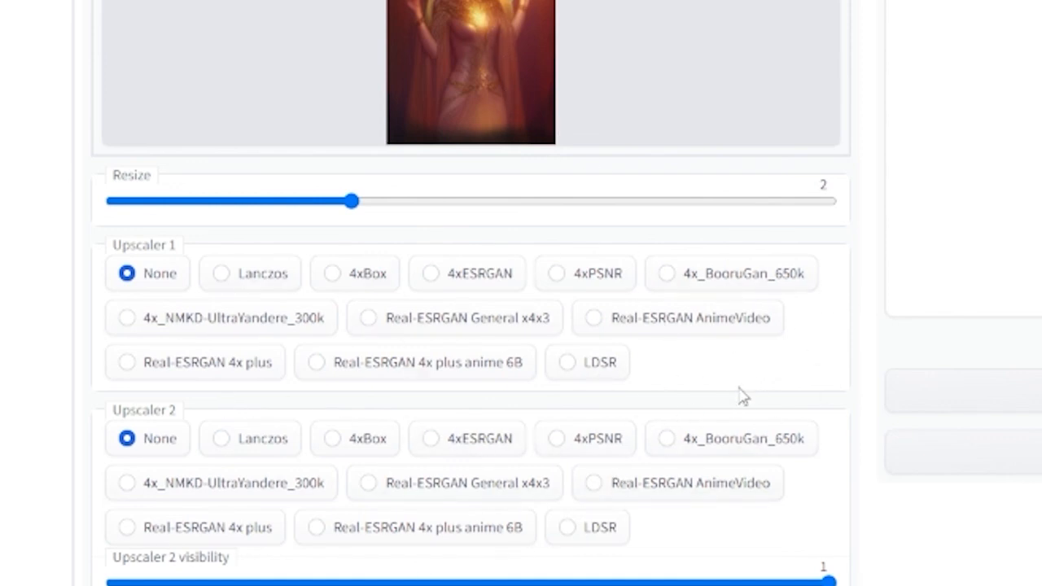
pyautogui.click(427, 325)
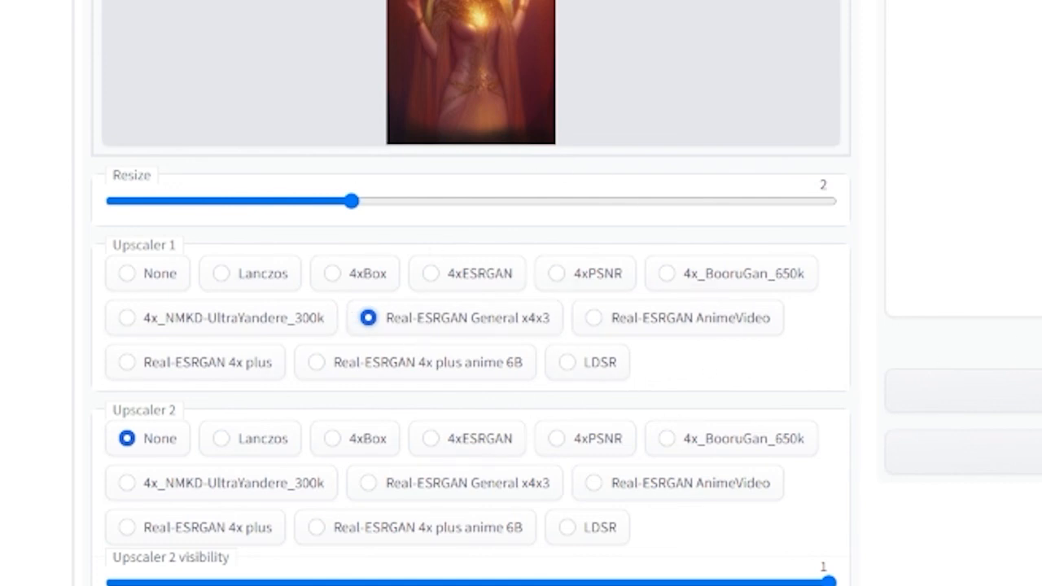
pyautogui.scroll(-2, 742, 477)
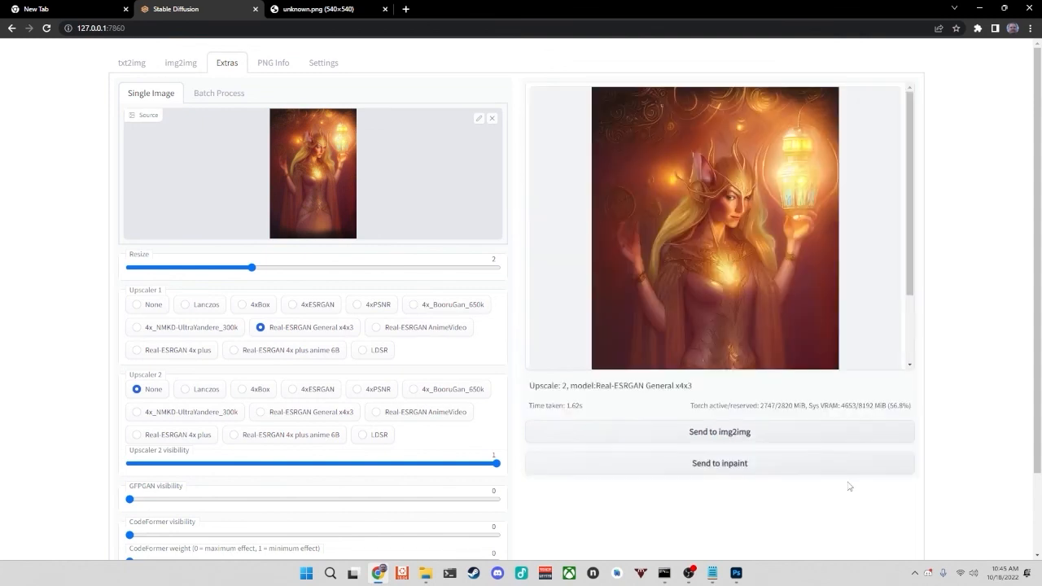
# - Copy the upscaled image from its full-size preview and paste it into a new clipboard-sized Photoshop document
pyautogui.click(744, 345)
pyautogui.click(698, 252)
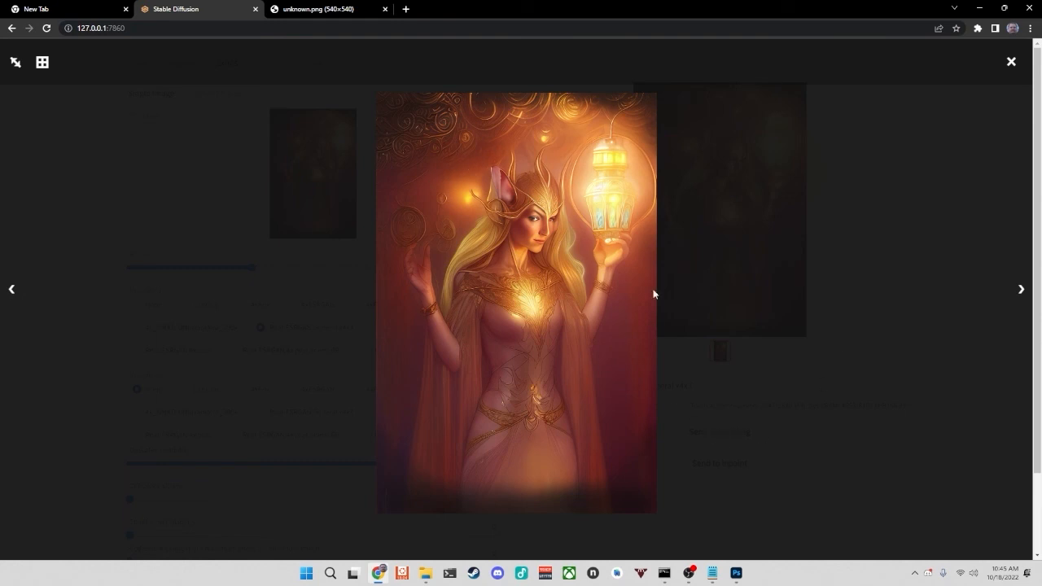
pyautogui.rightClick(532, 220)
pyautogui.click(577, 255)
pyautogui.click(736, 572)
pyautogui.hotkey('ctrl', 'n')
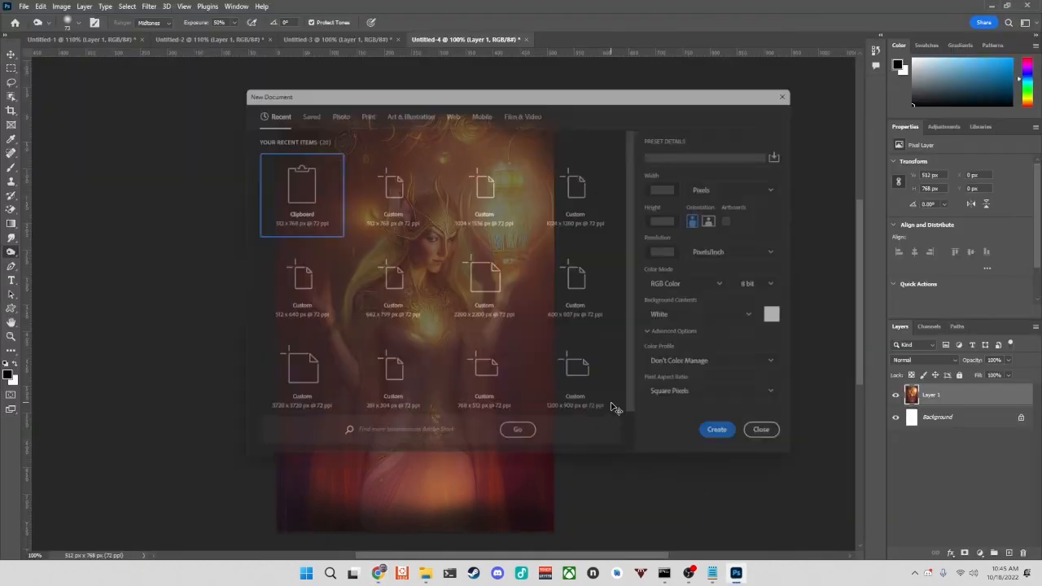
pyautogui.press('Return')
pyautogui.hotkey('ctrl', 'v')
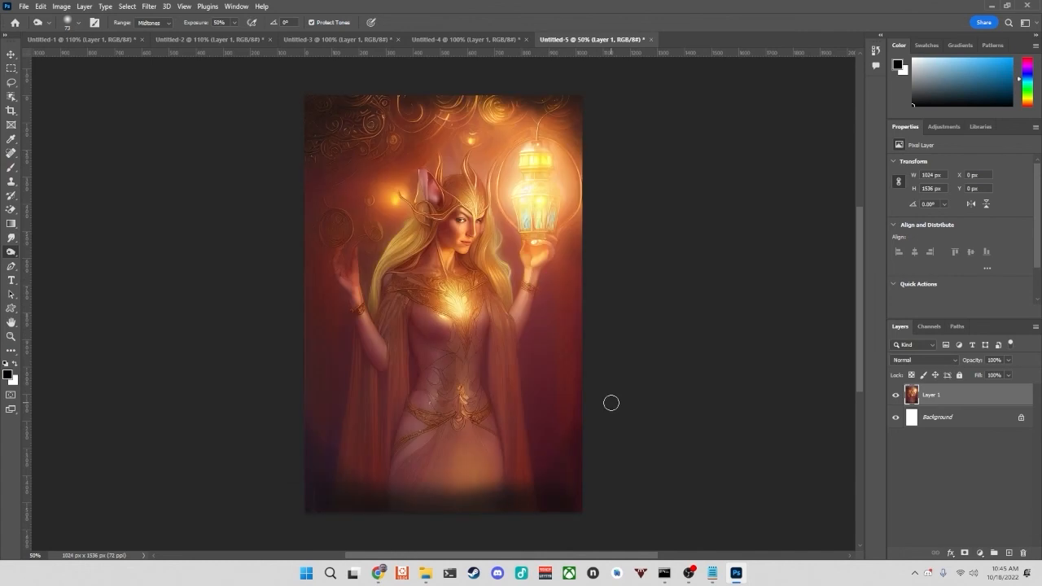
# - Quick-export the upscaled image as a PNG named "final" in the Lantern folder
pyautogui.click(30, 8)
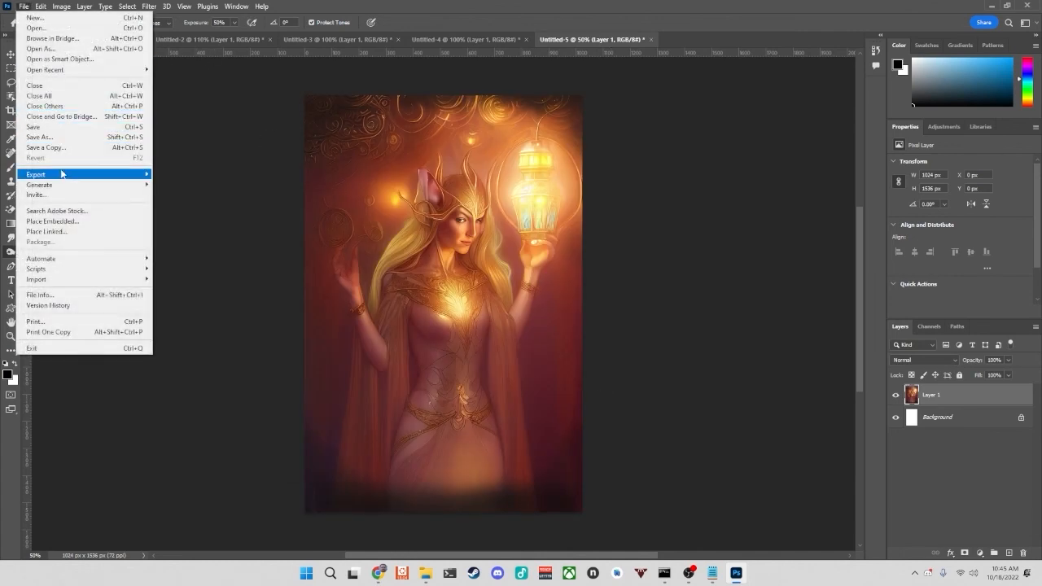
pyautogui.moveTo(57, 175)
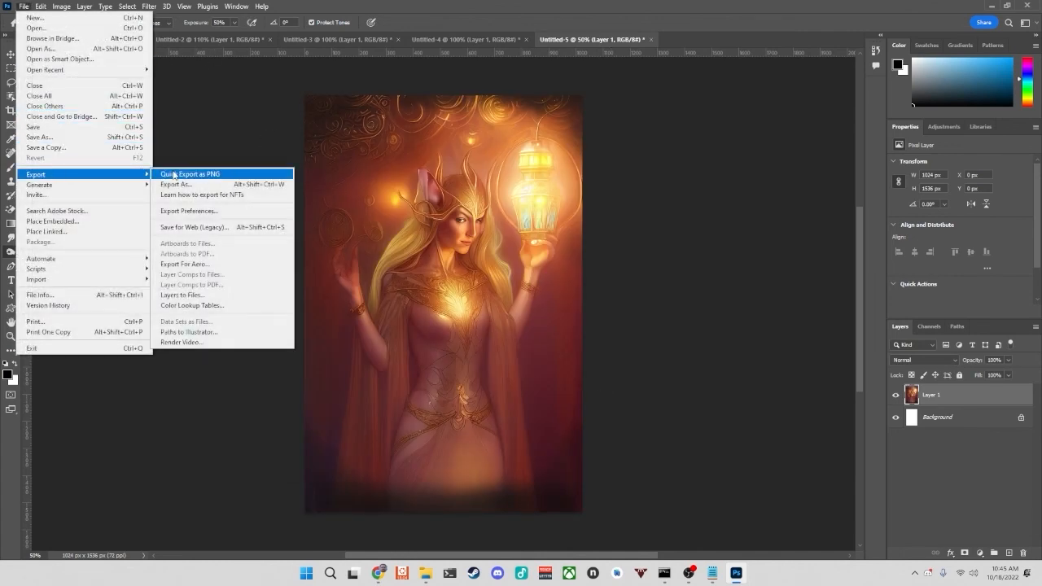
pyautogui.click(172, 174)
pyautogui.write('pass 5')
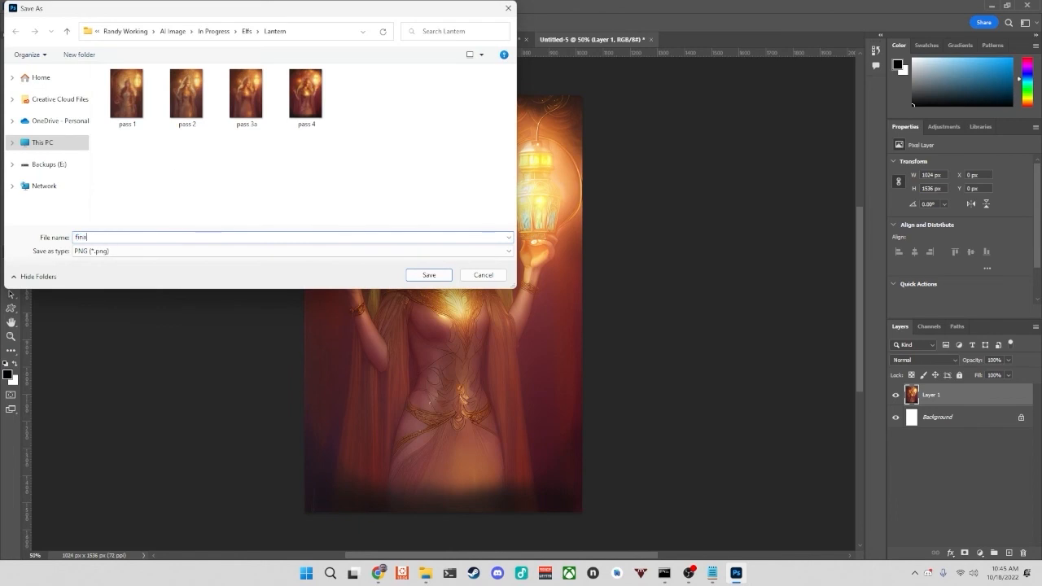
pyautogui.press('Return')
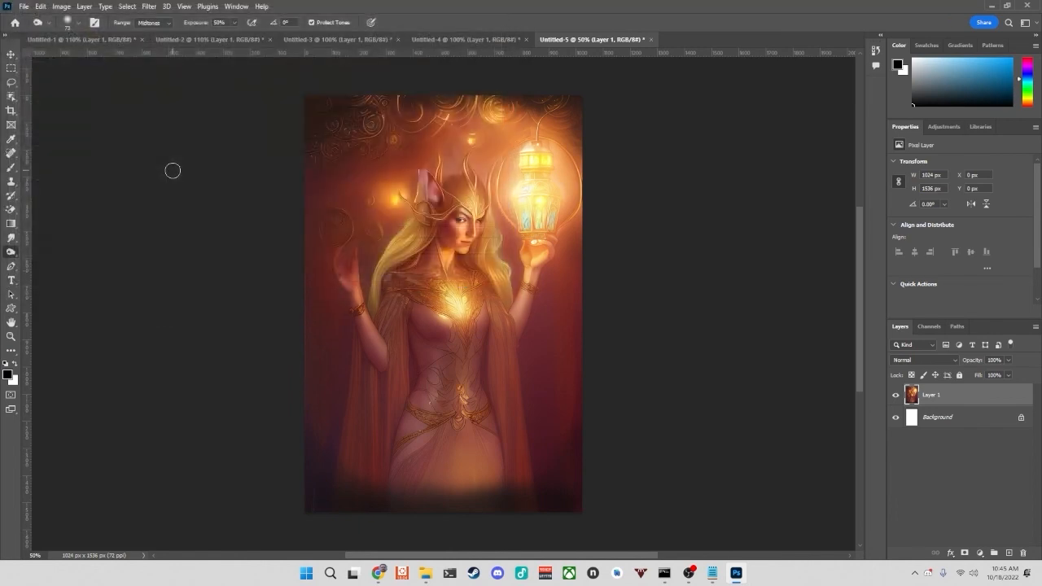